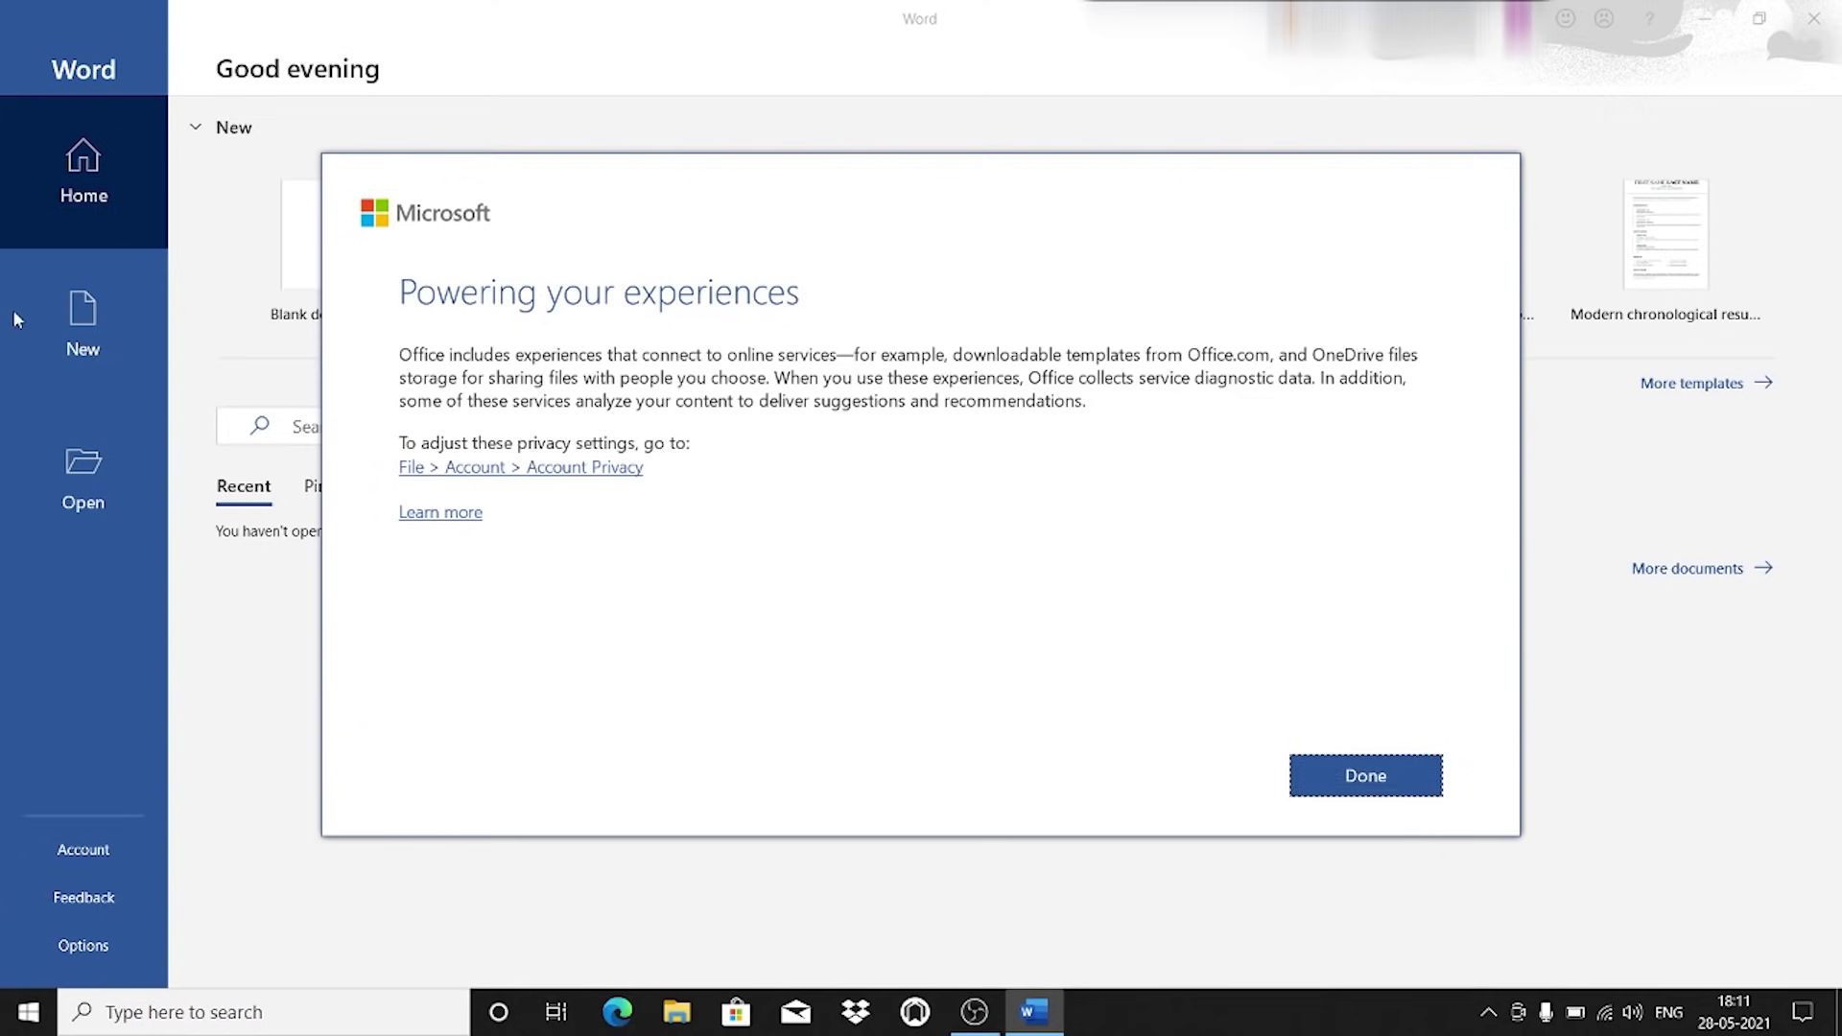
left_click(60, 863)
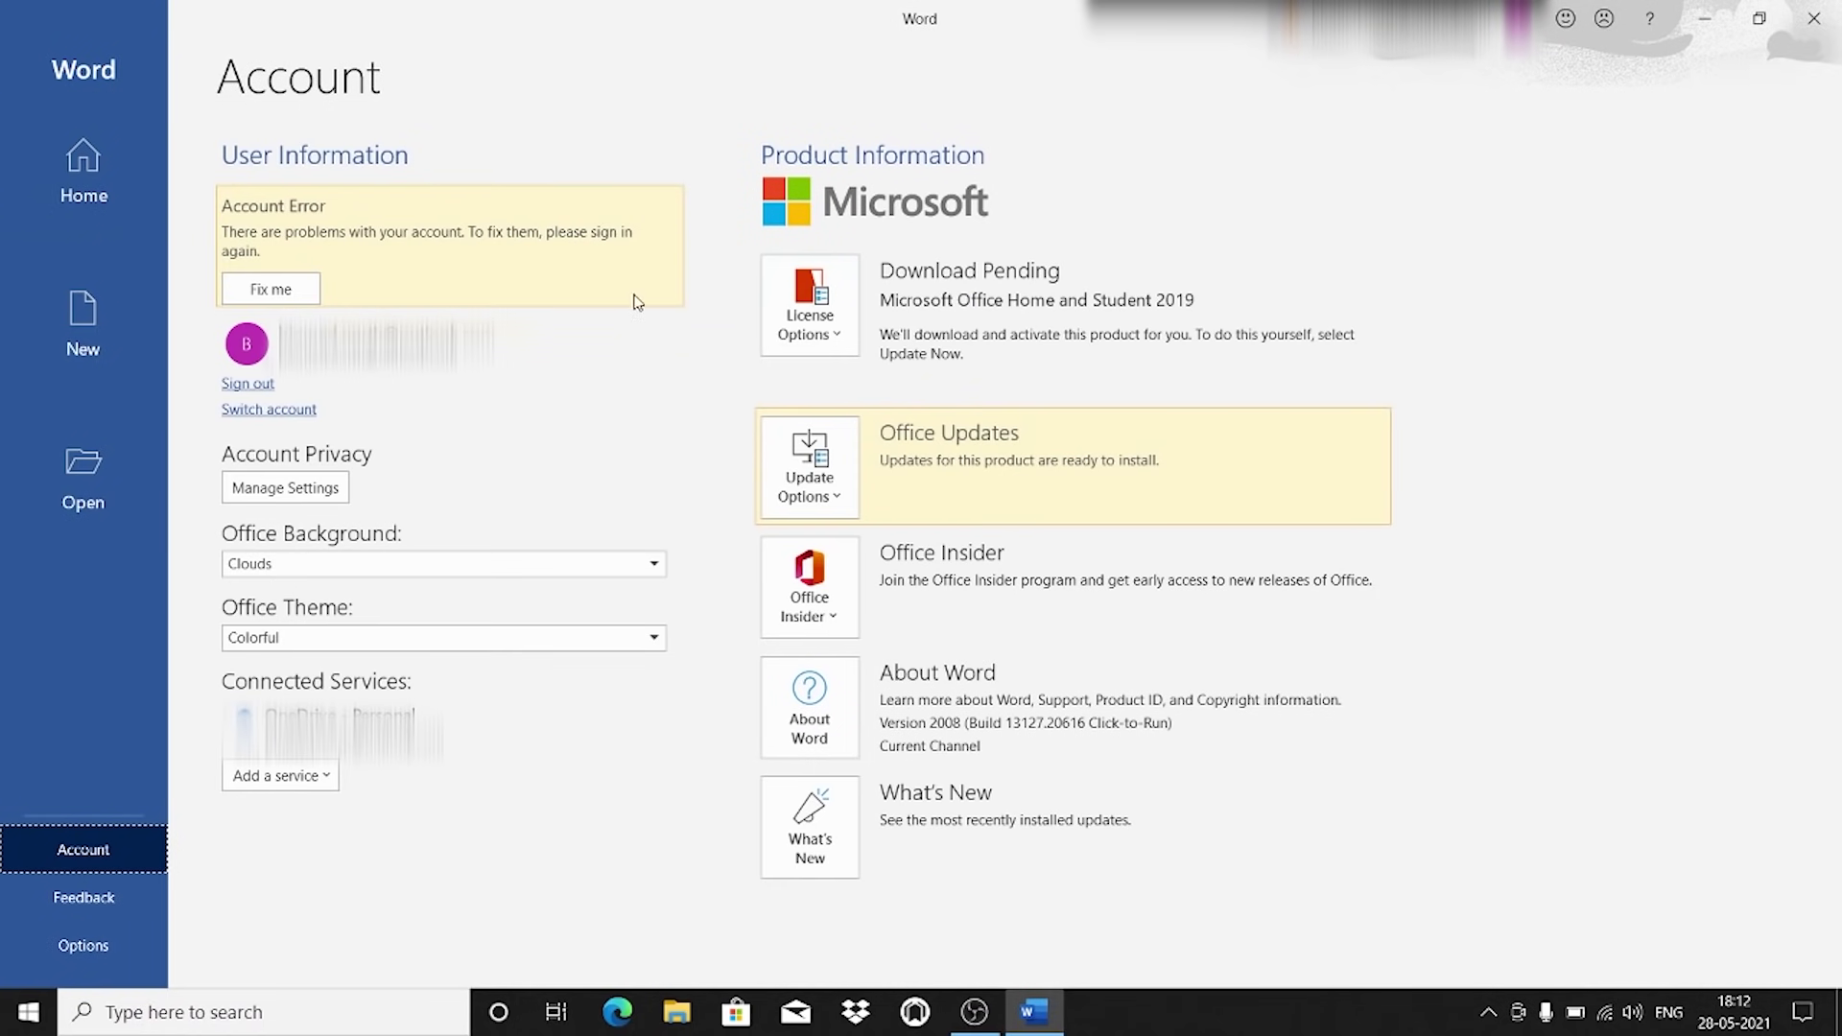
left_click(286, 293)
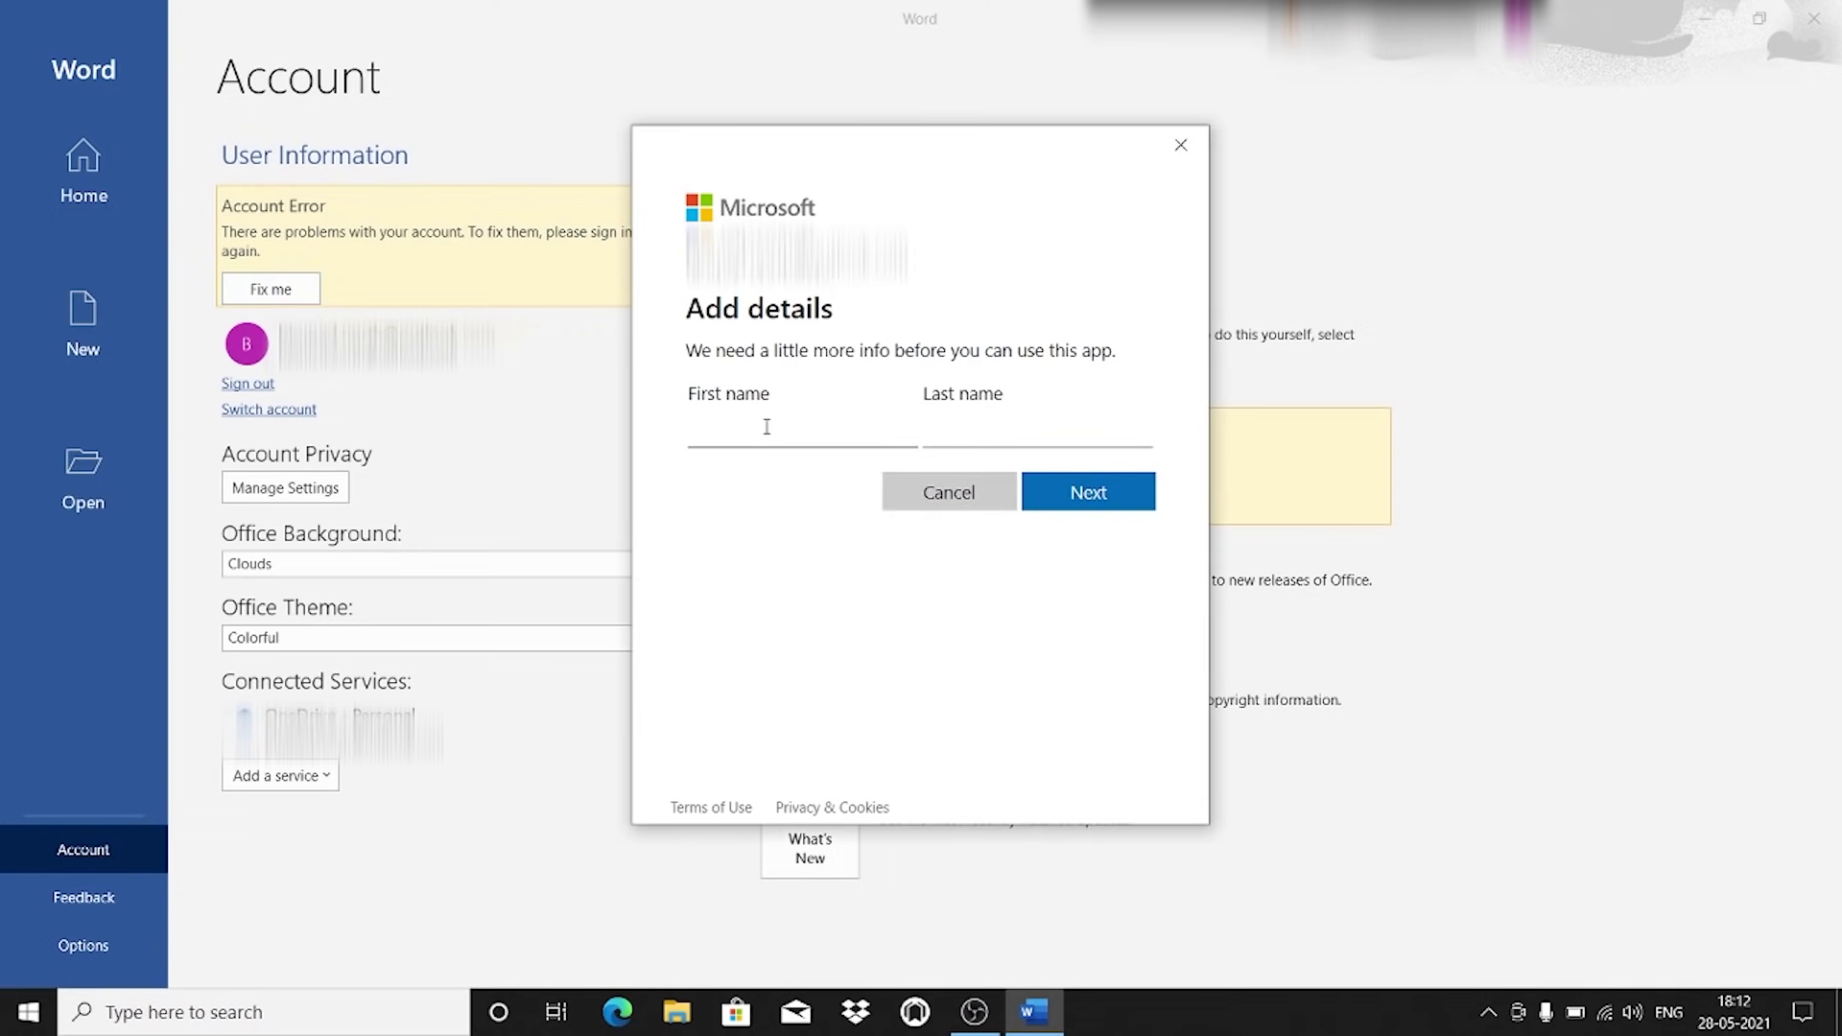
left_click(767, 427)
left_click(1091, 497)
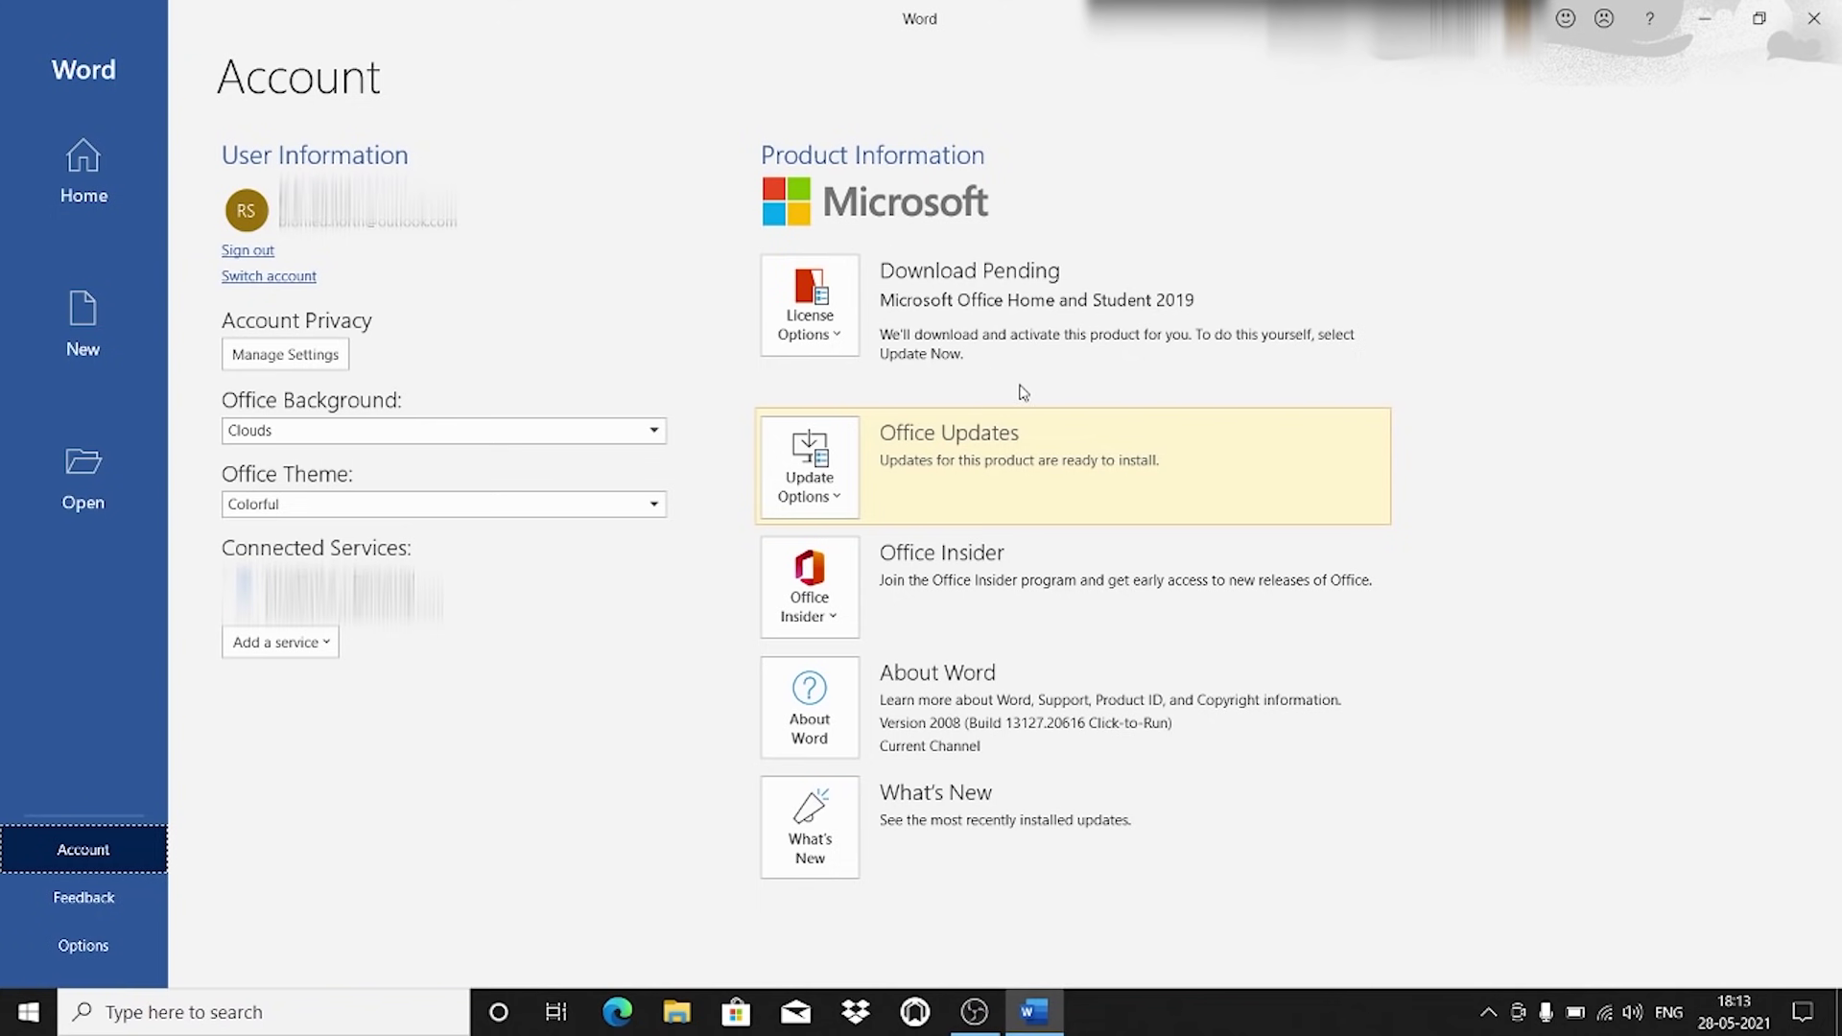
Start the pending Office updates with Update Now and let Word close
left_click(830, 472)
left_click(866, 562)
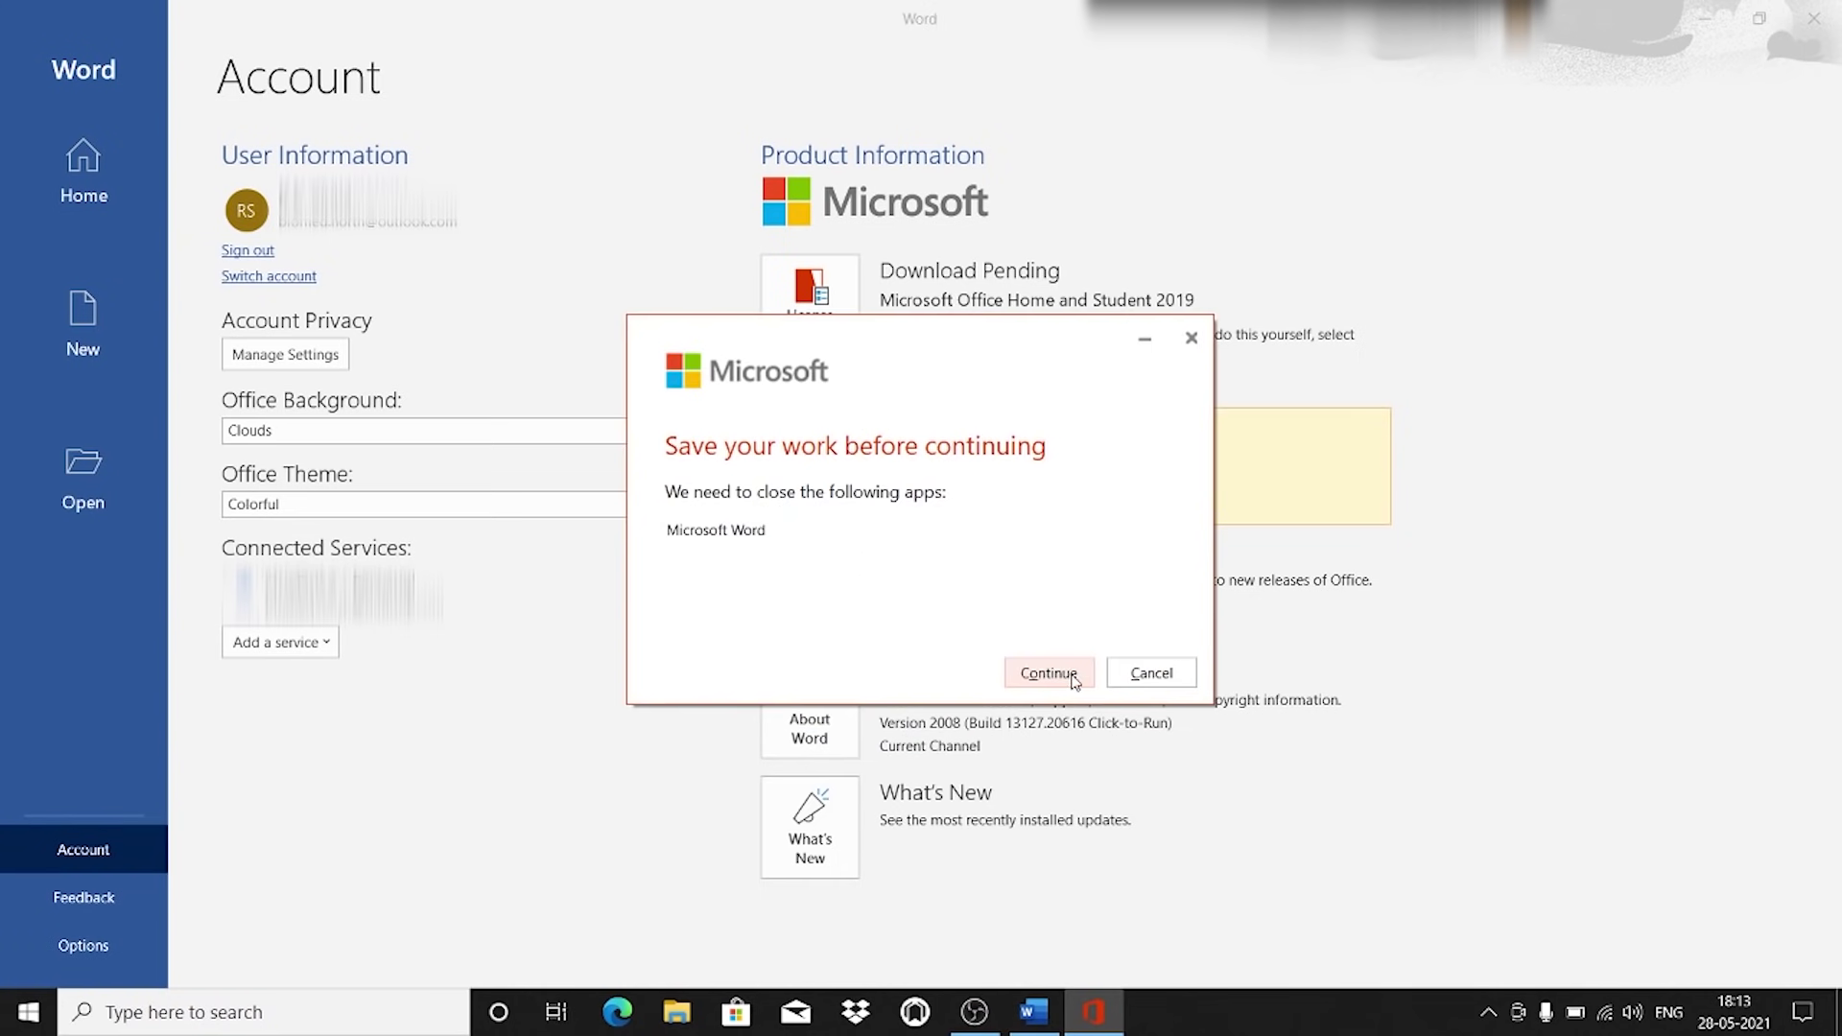
left_click(1055, 673)
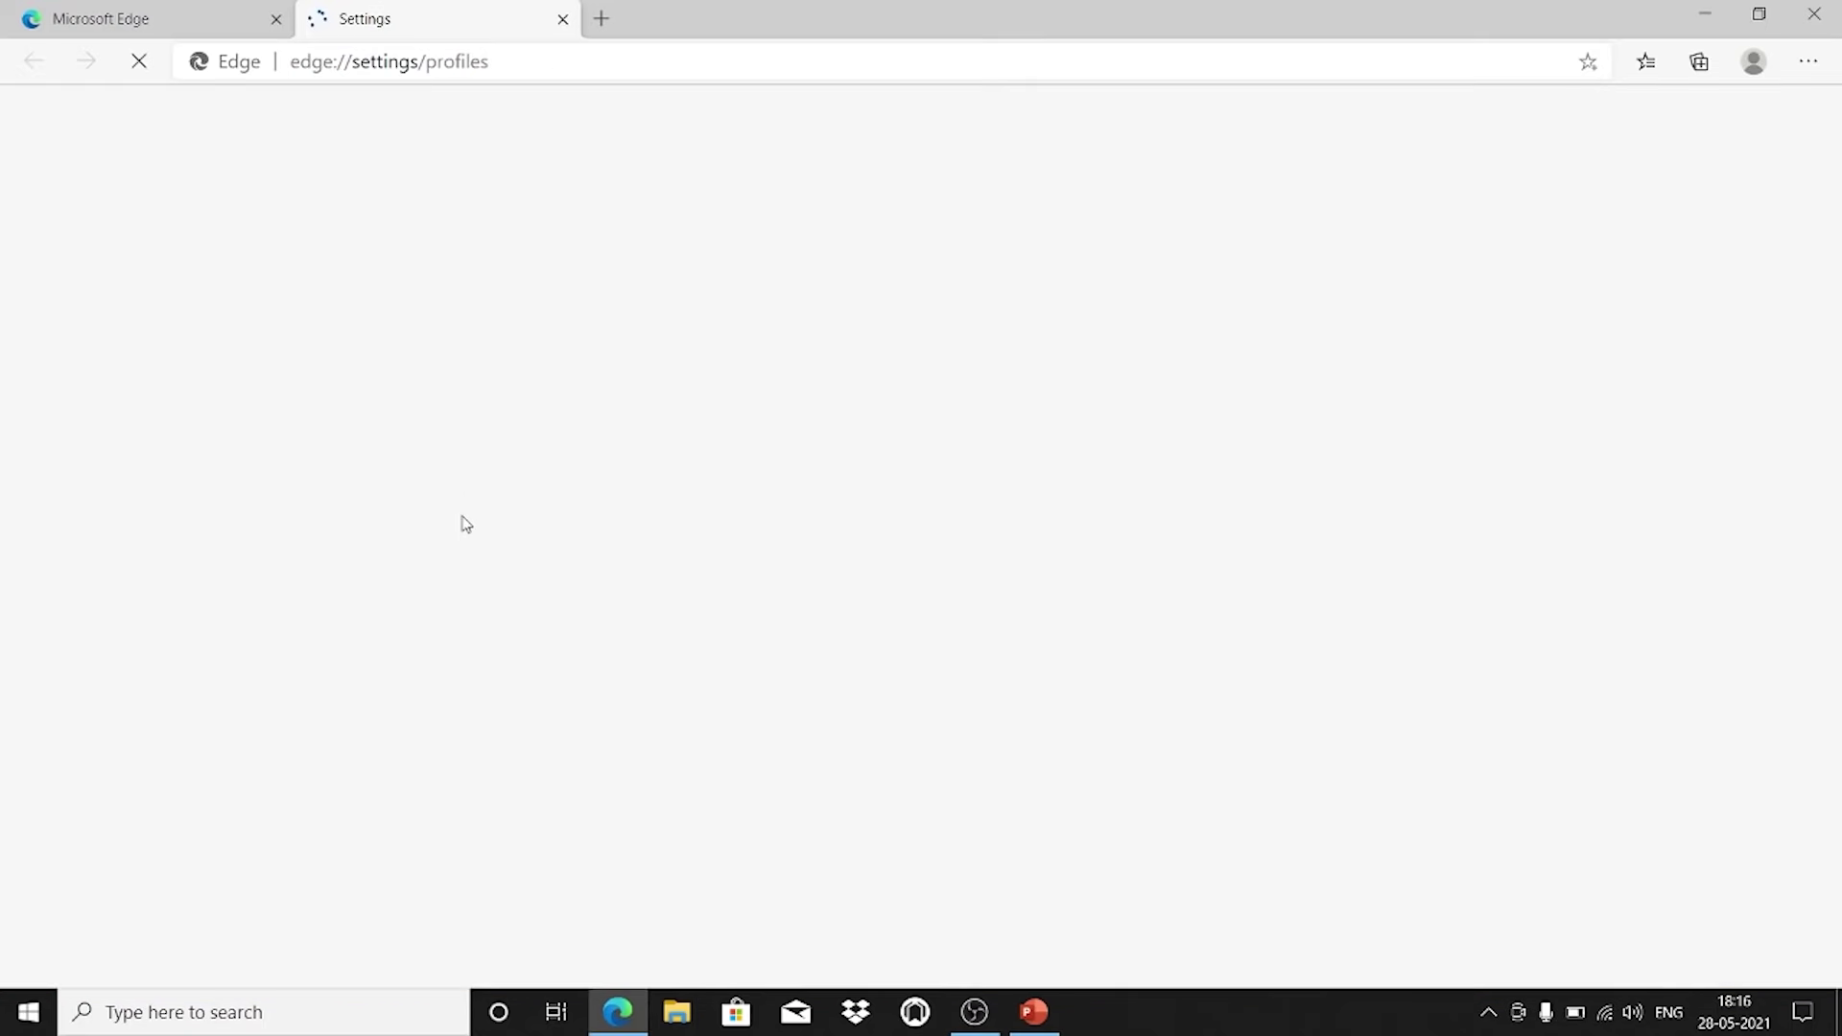
Get past Edge's first-run welcome screen, then bring up the desktop context menu
left_click(192, 479)
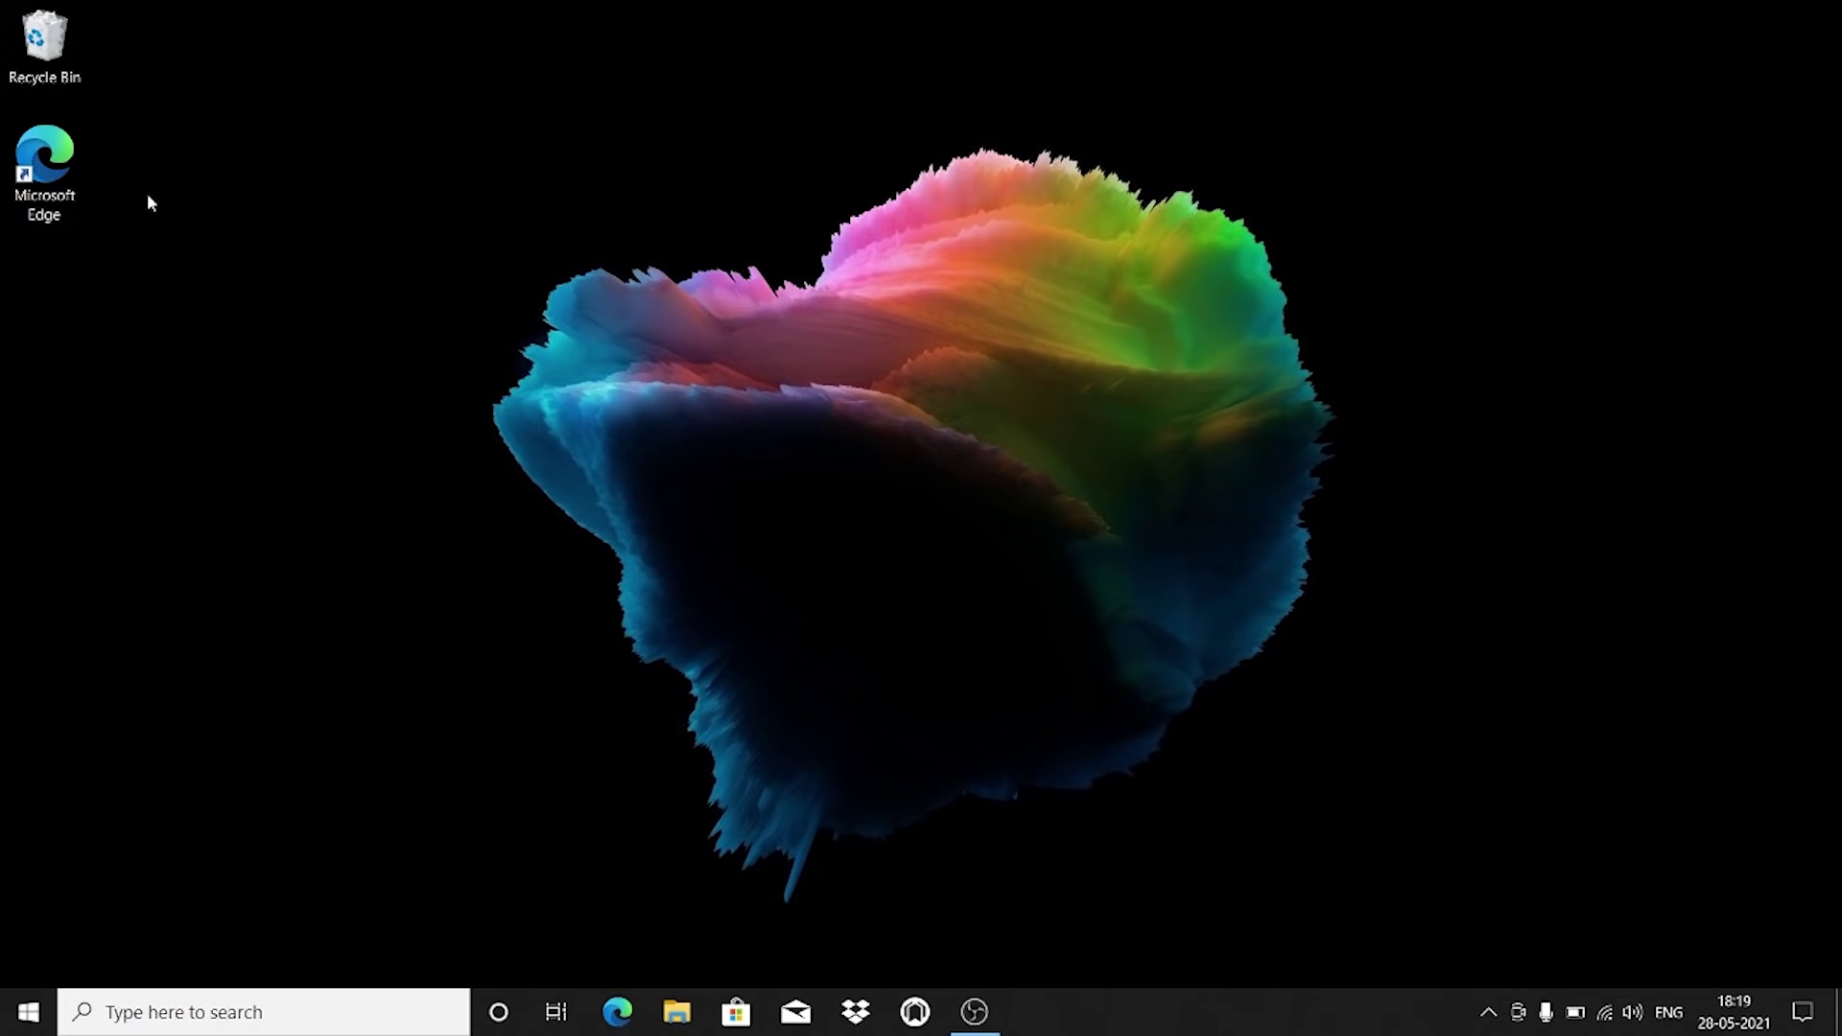
right_click(615, 187)
Enable the Computer icon in Themes' Desktop icon settings, apply it, and show the desktop
left_click(660, 449)
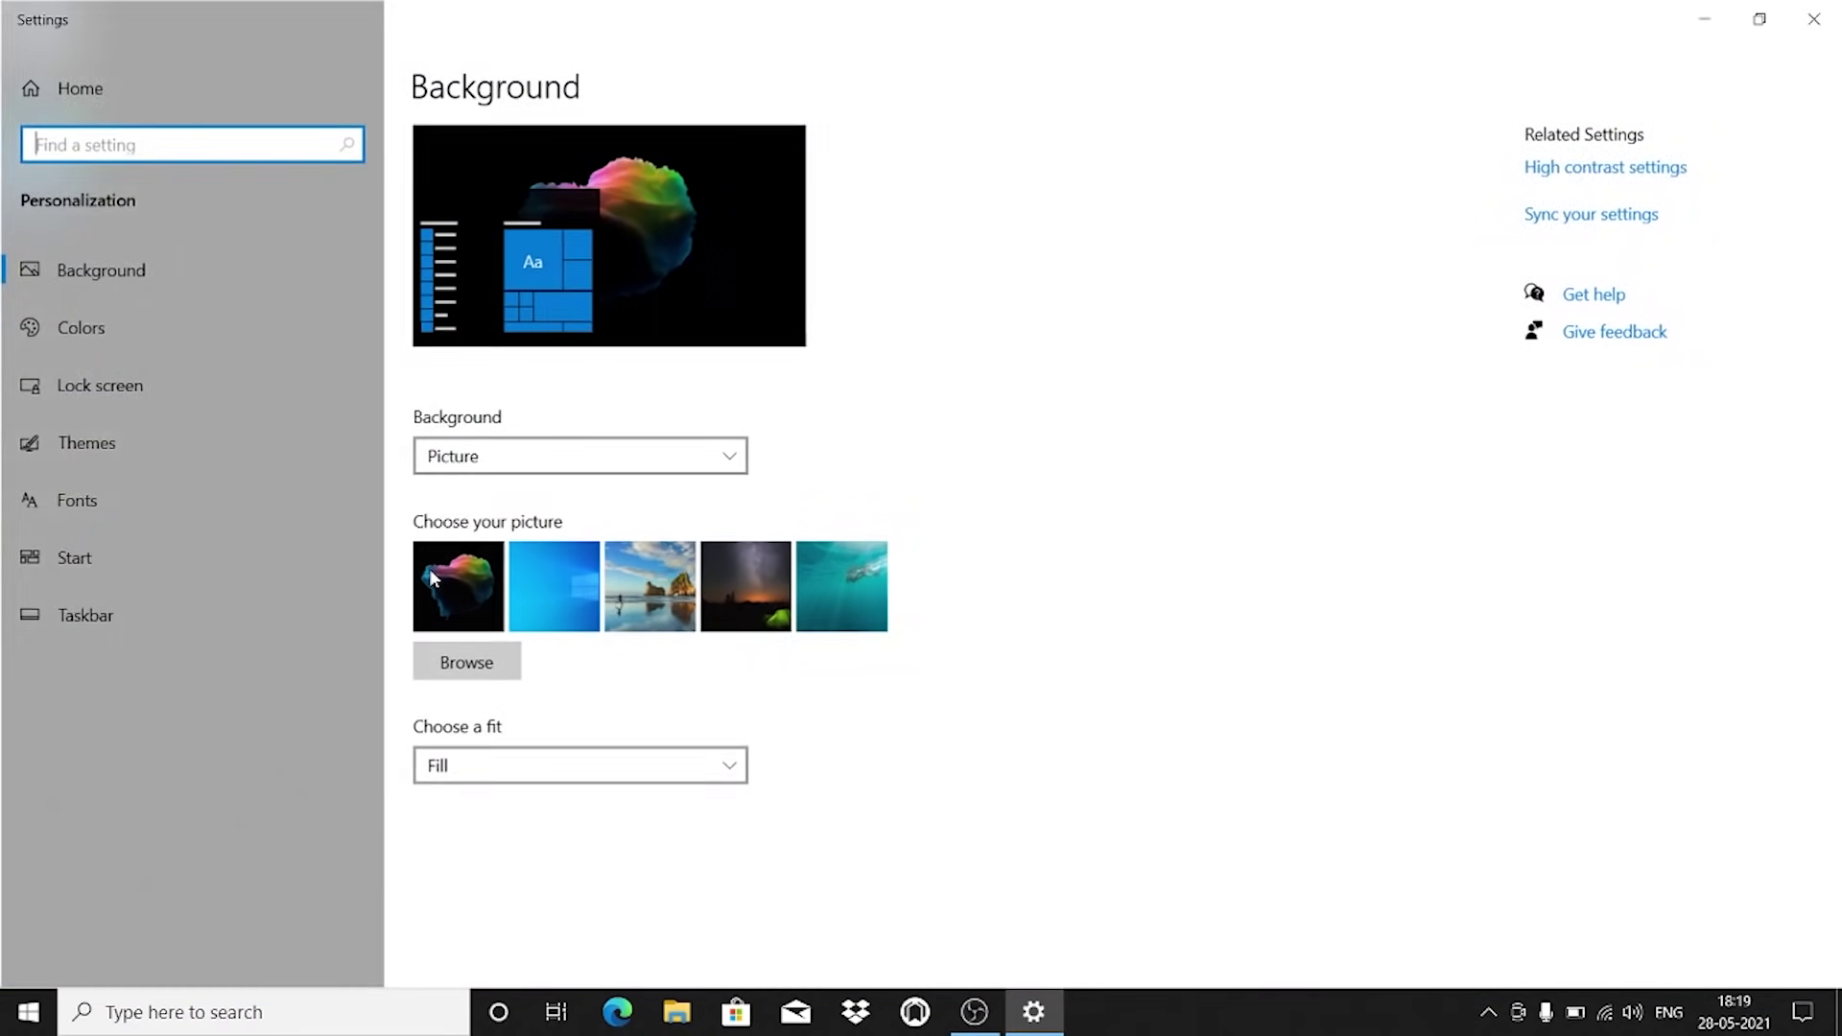
left_click(99, 385)
left_click(86, 443)
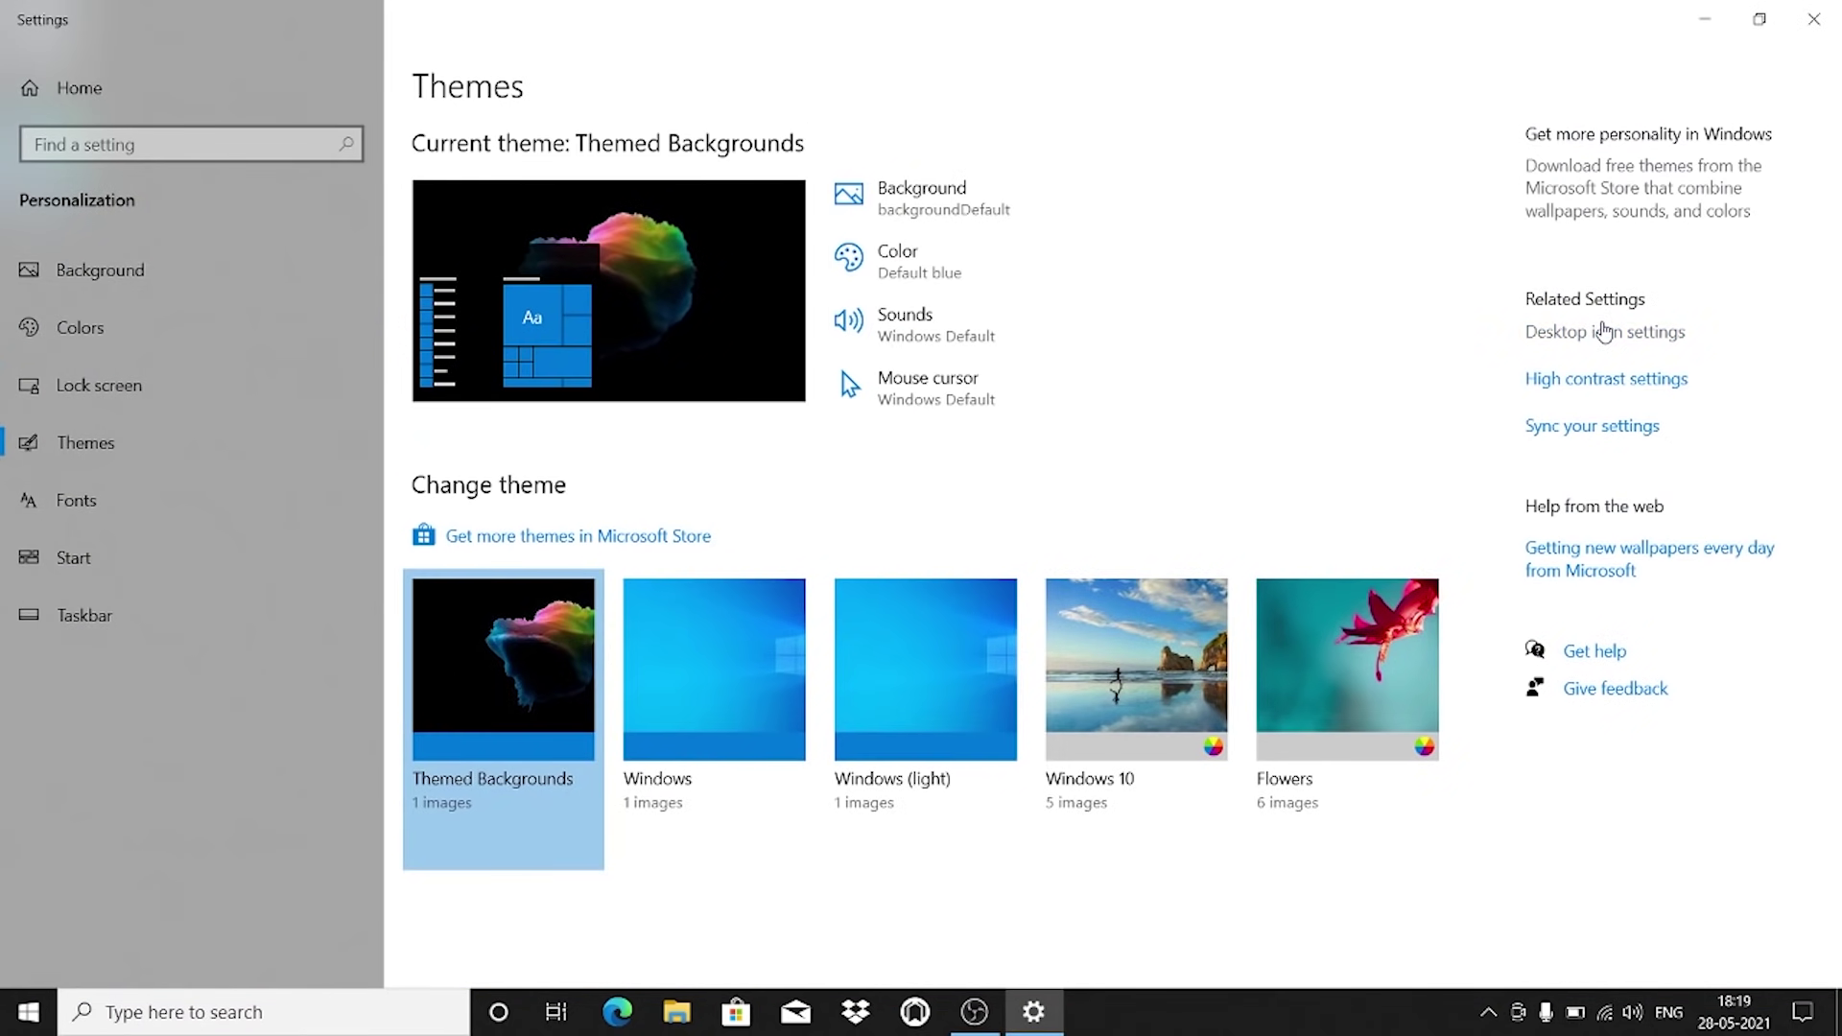
left_click(1636, 333)
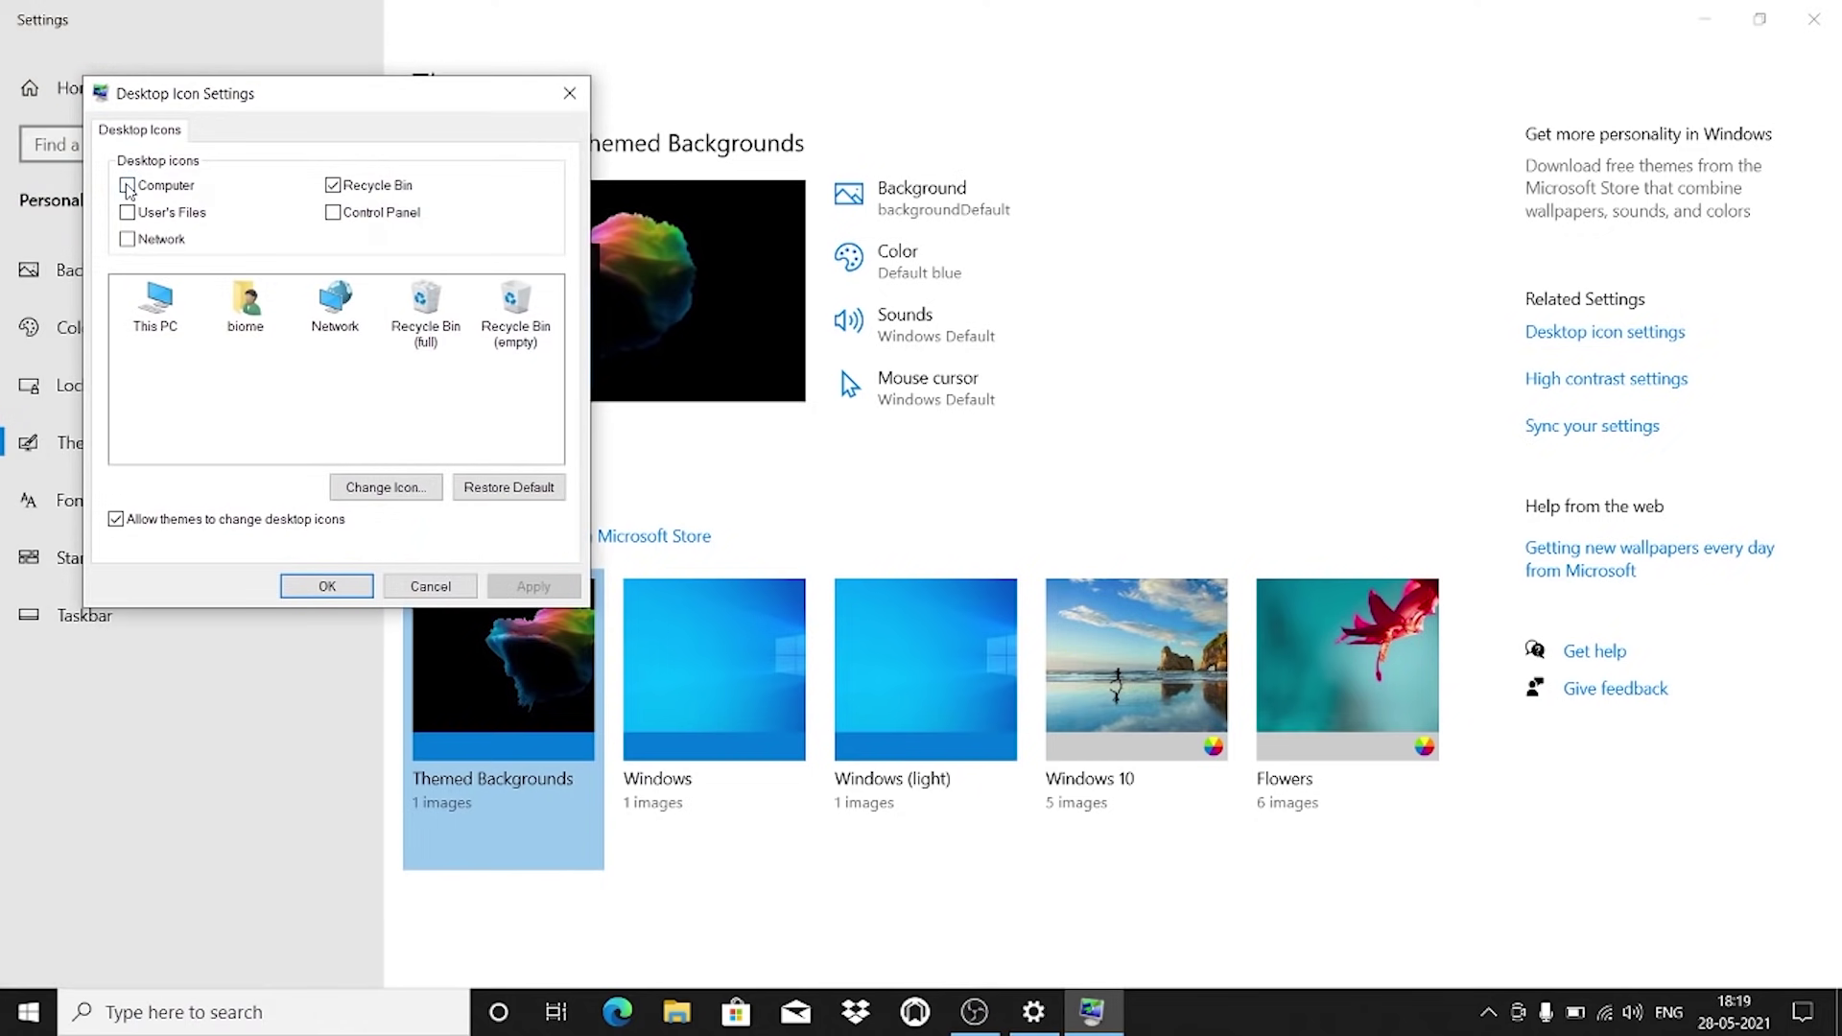
left_click(128, 186)
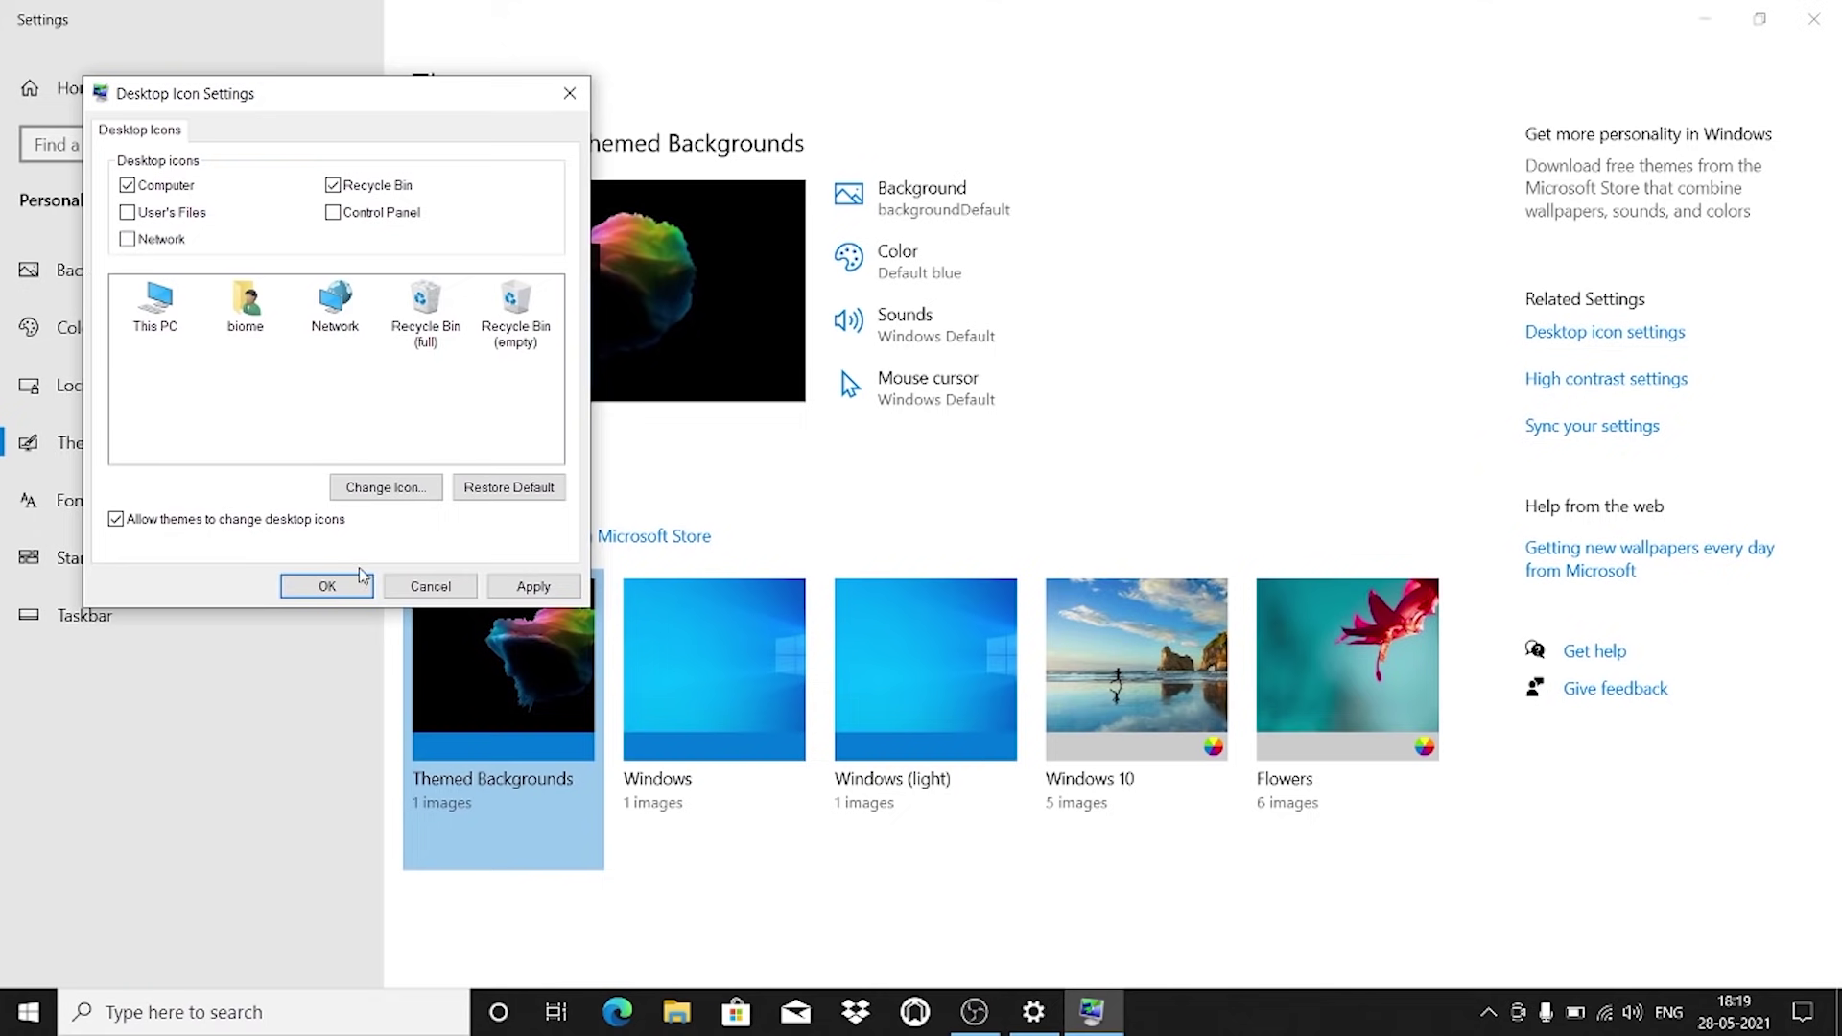
left_click(534, 586)
left_click(327, 586)
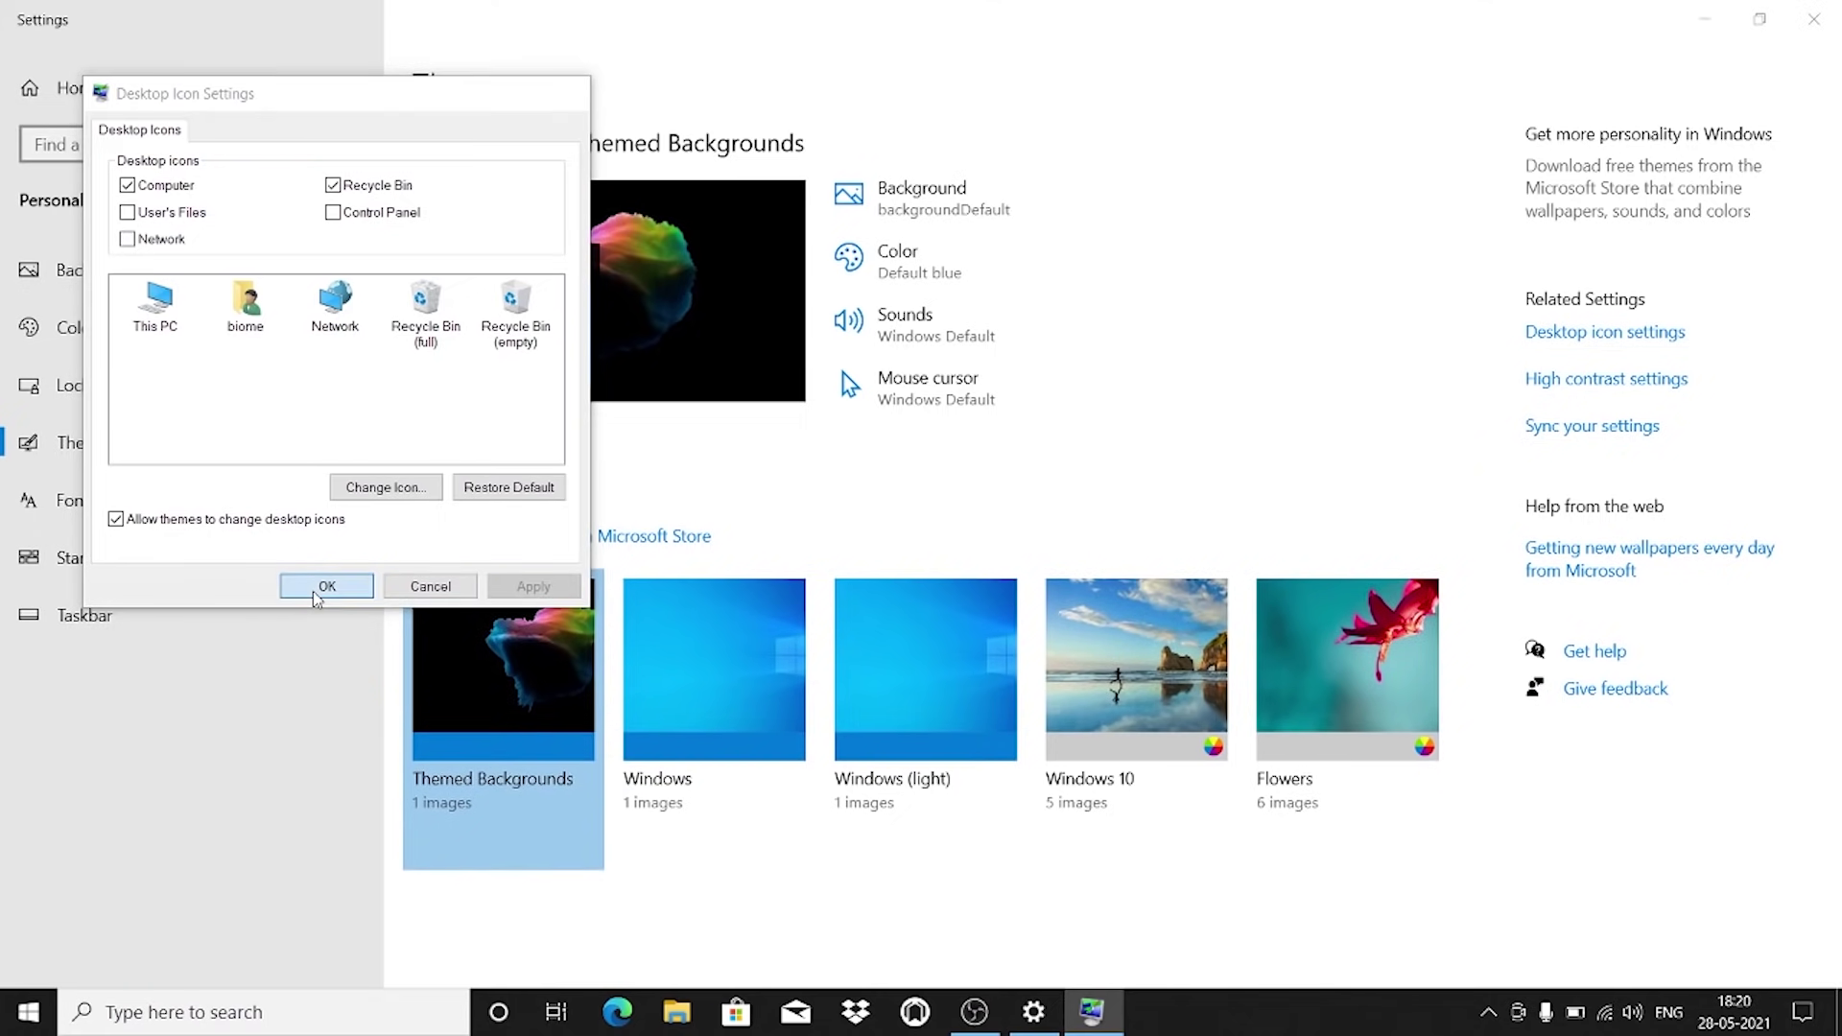
key("super+d")
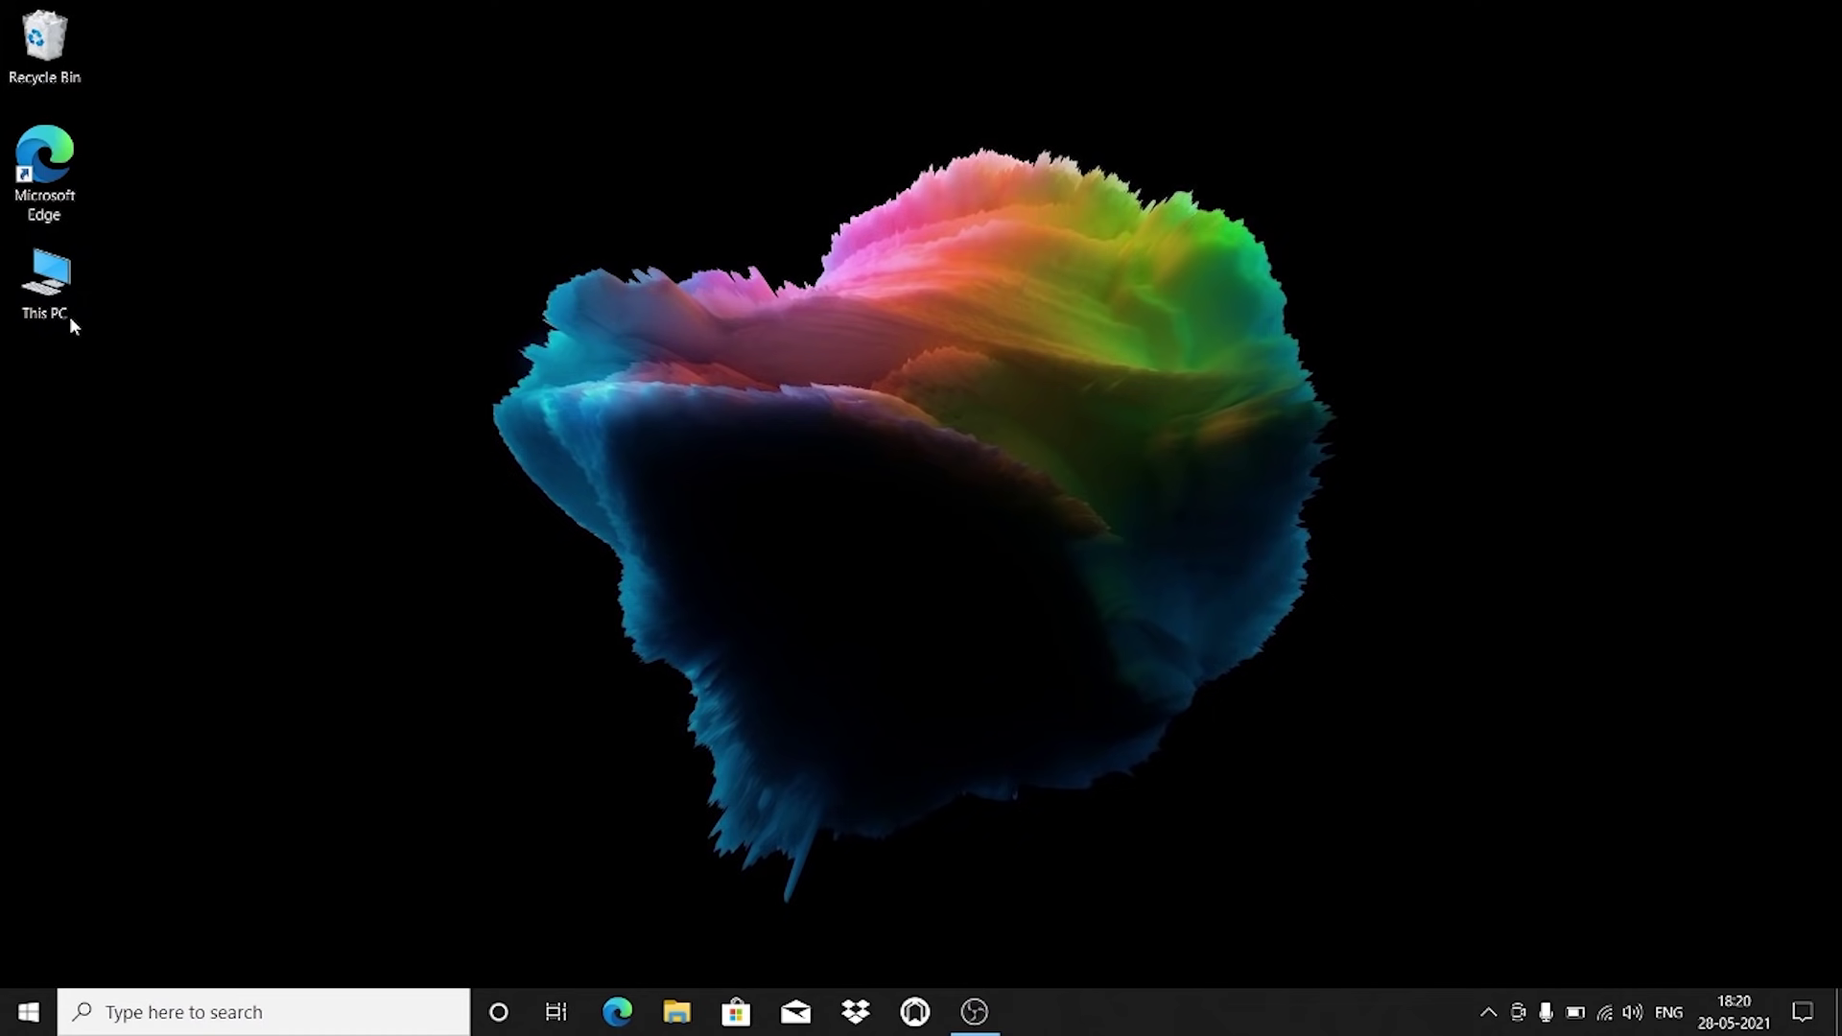
Rename the PC from This PC's properties to the owner's name and choose Restart later
right_click(73, 285)
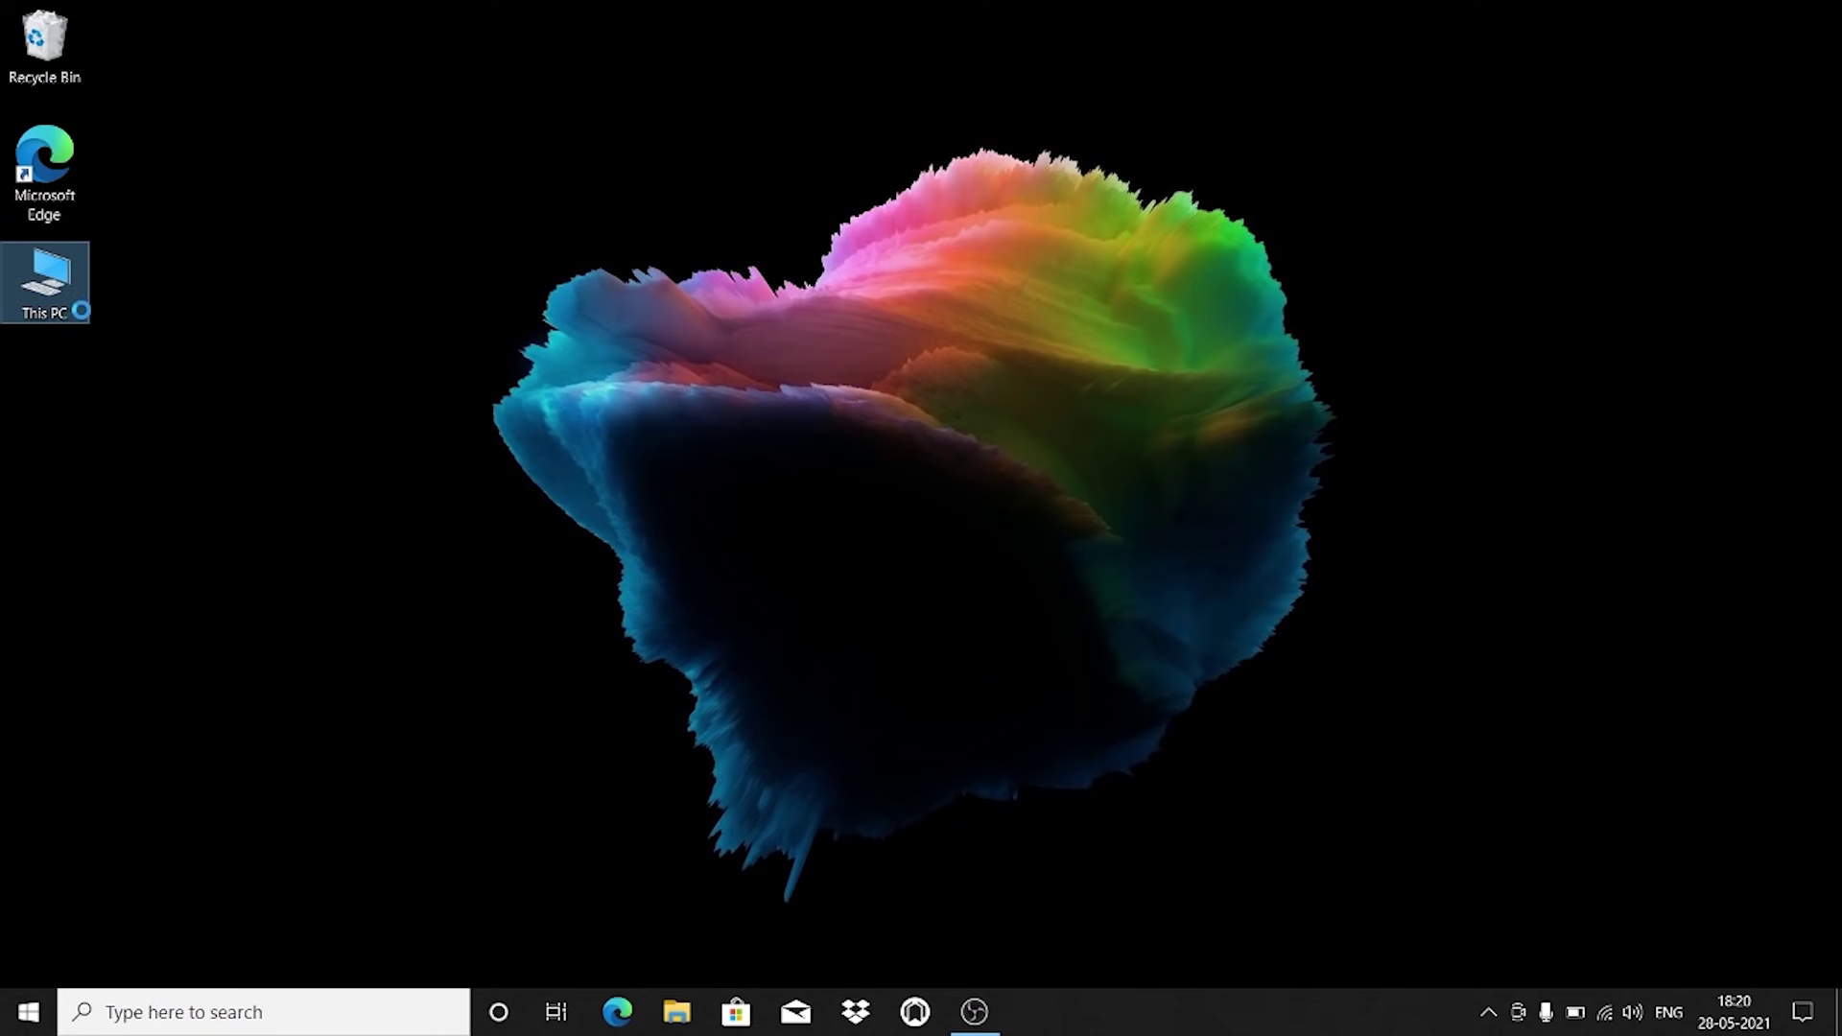
left_click(163, 644)
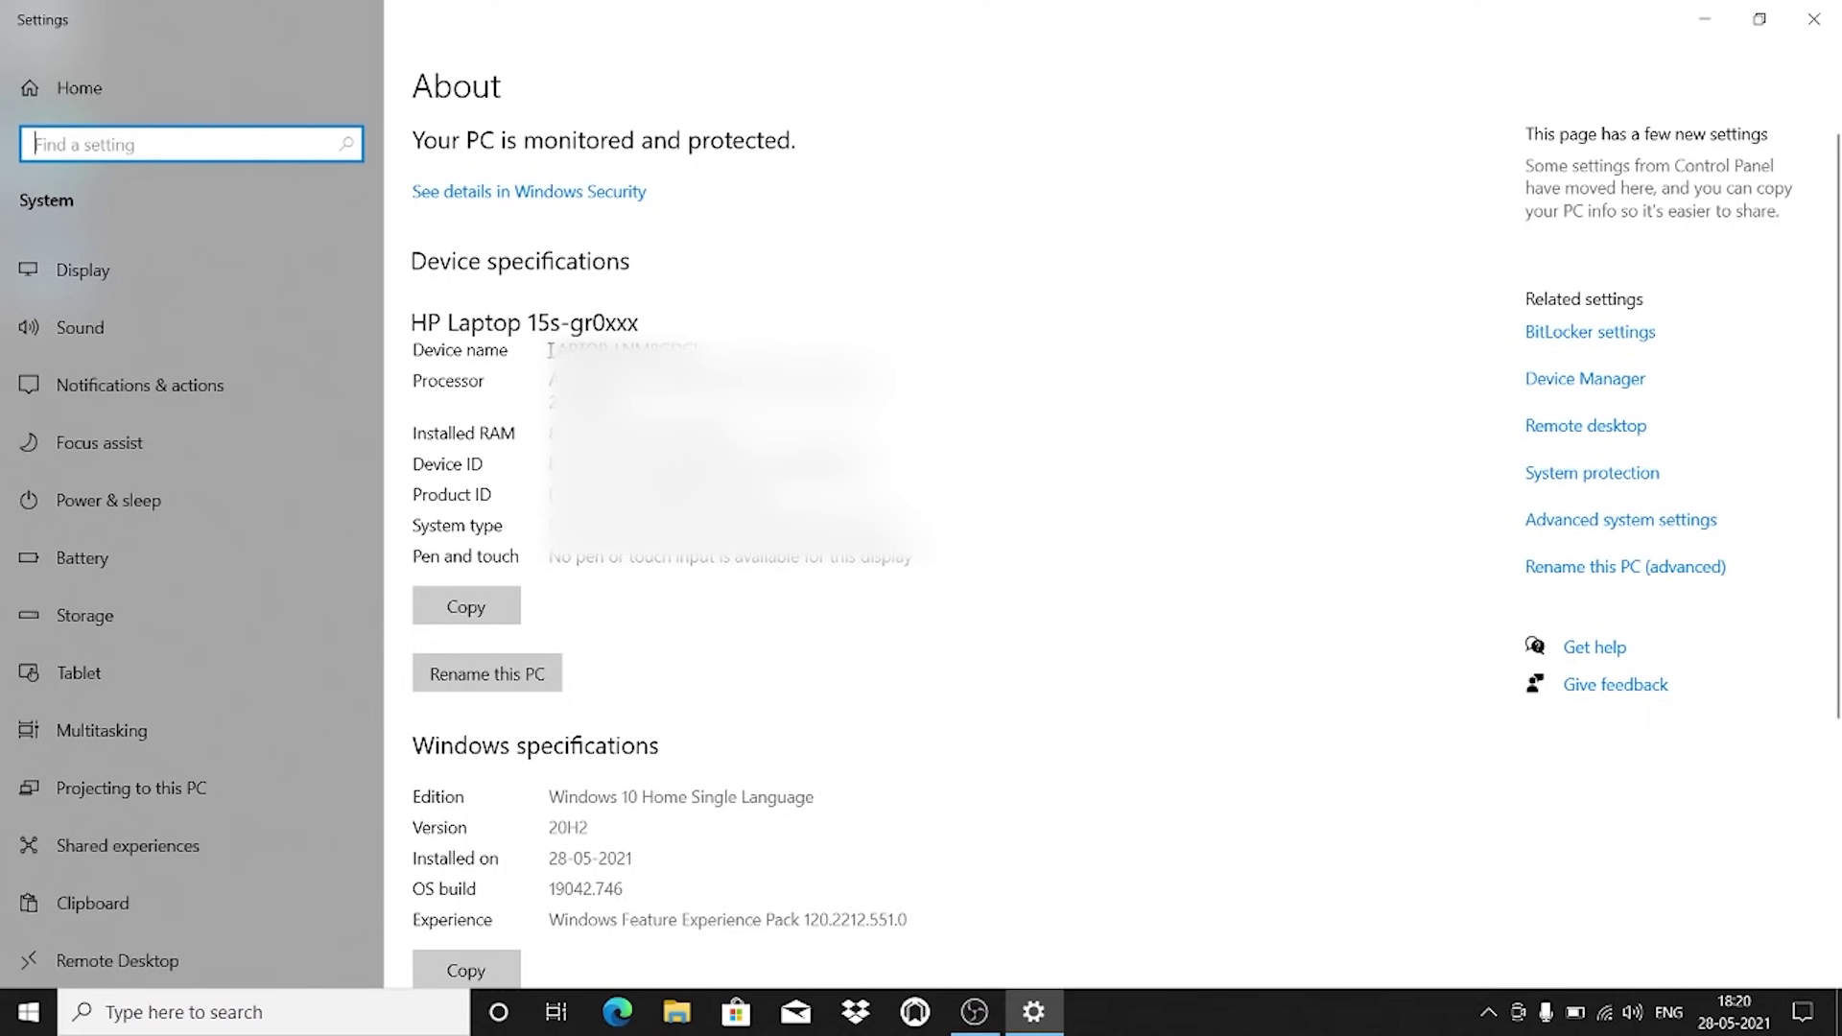
left_click_drag(551, 350, 710, 342)
left_click(710, 341)
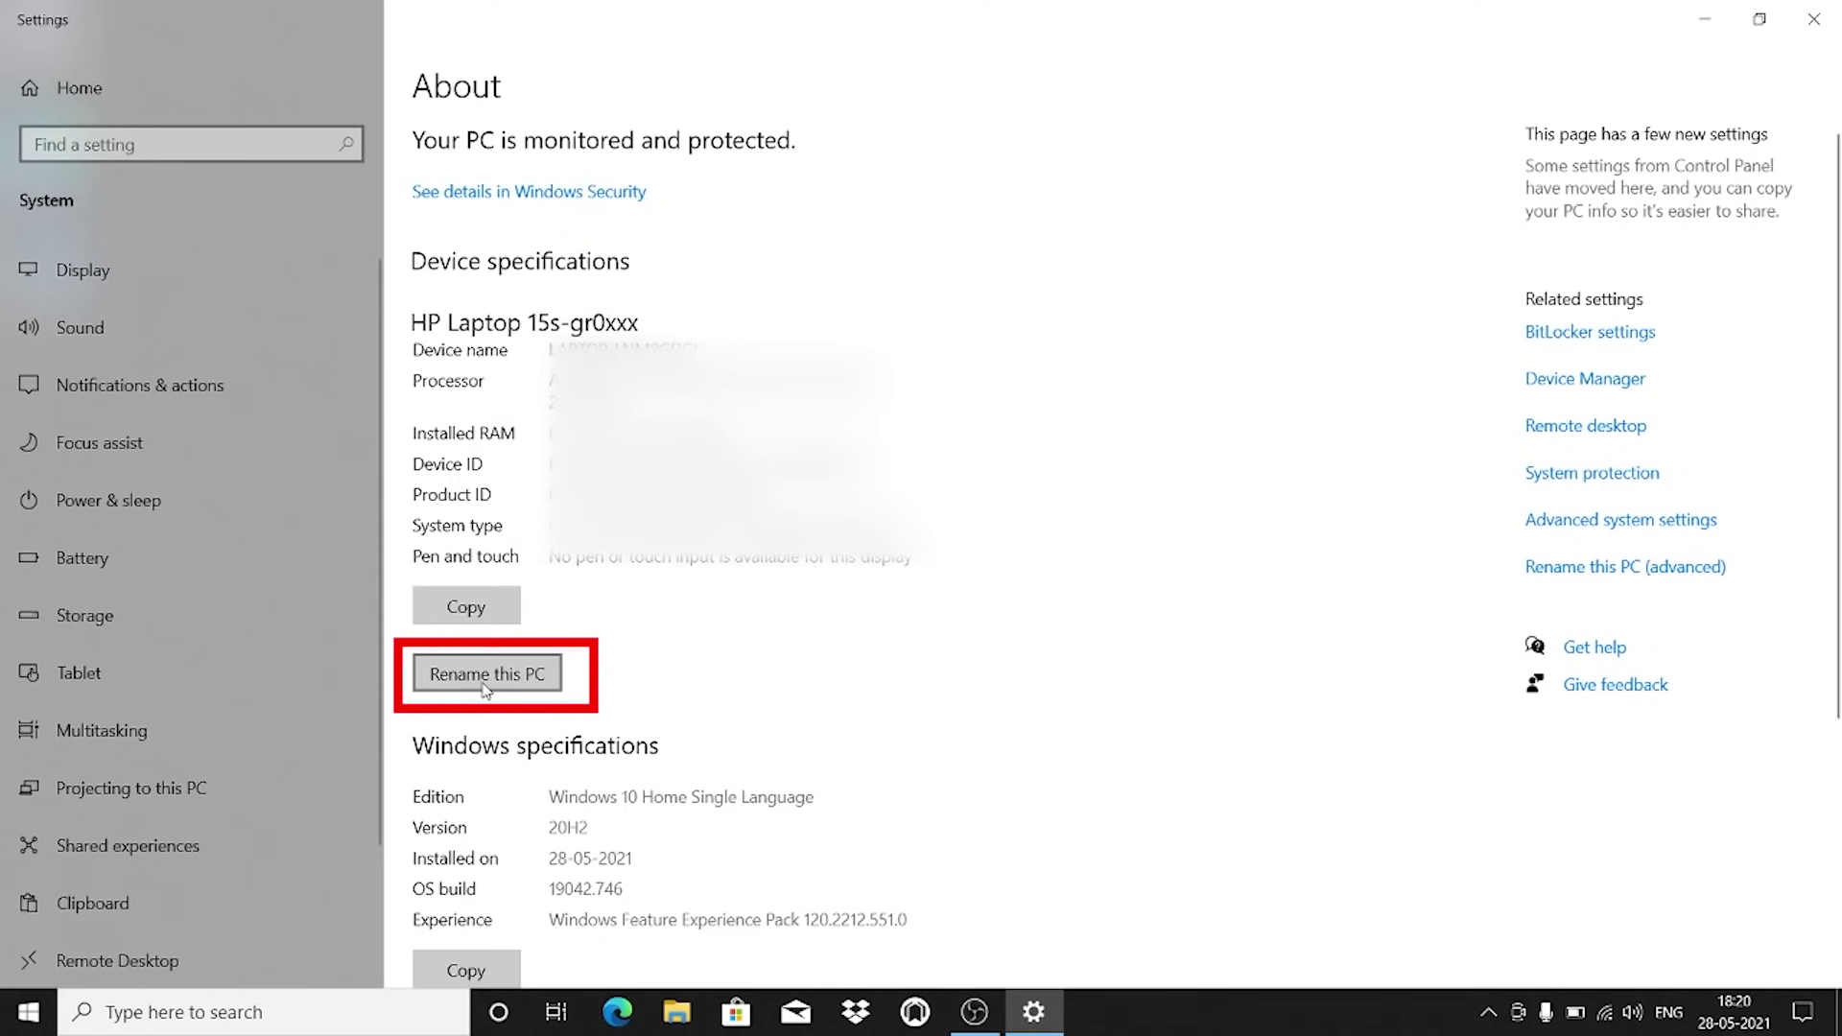
left_click(514, 692)
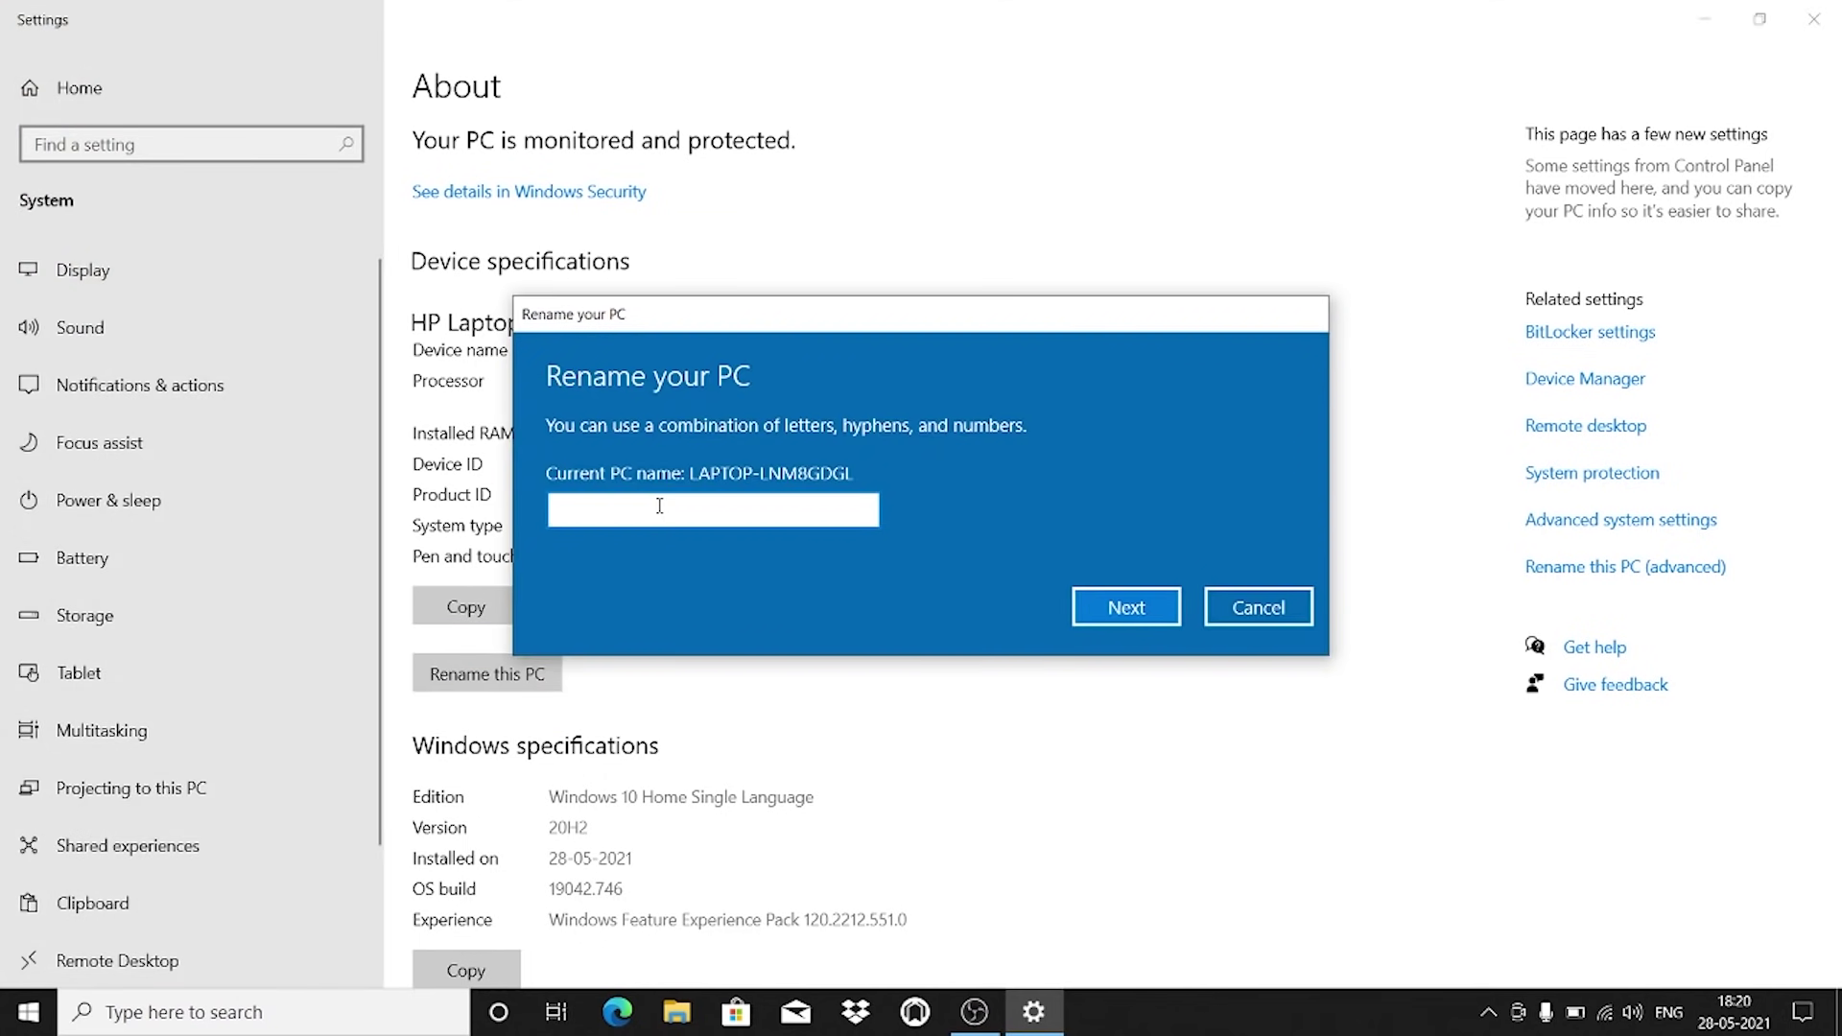
type("R")
type("kSinha")
left_click(1113, 614)
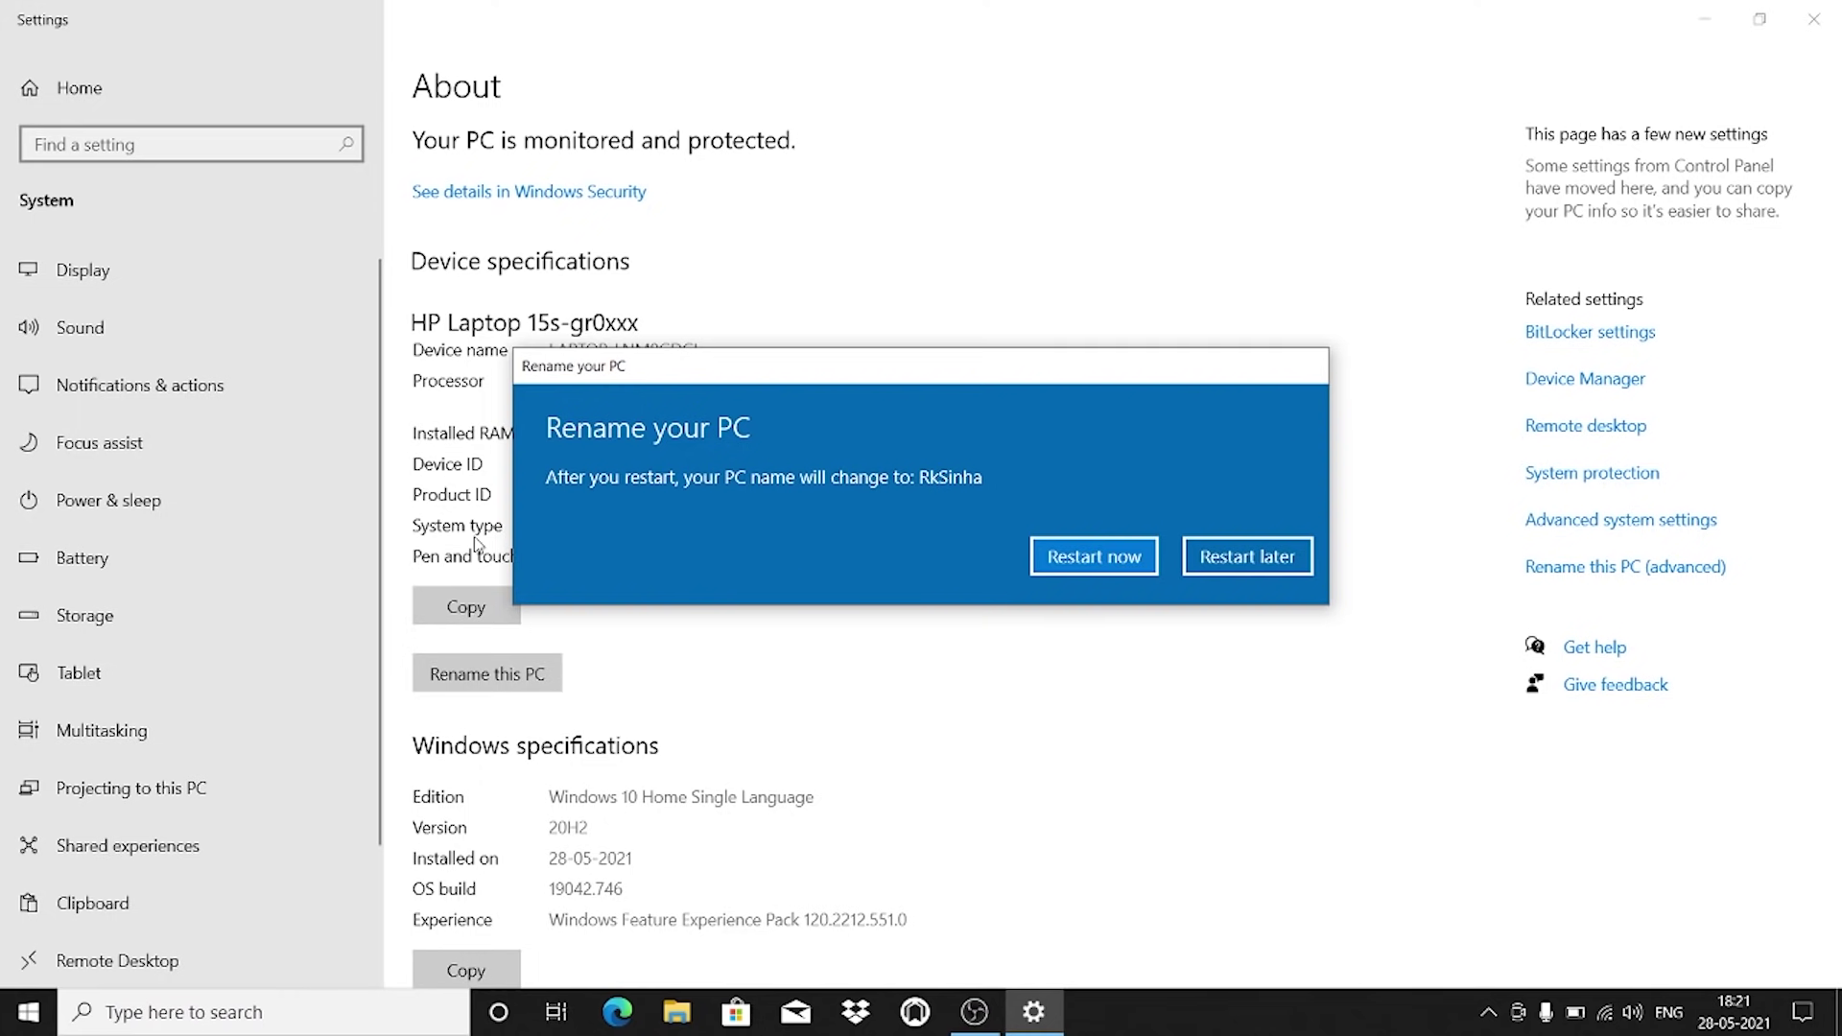
left_click(1278, 573)
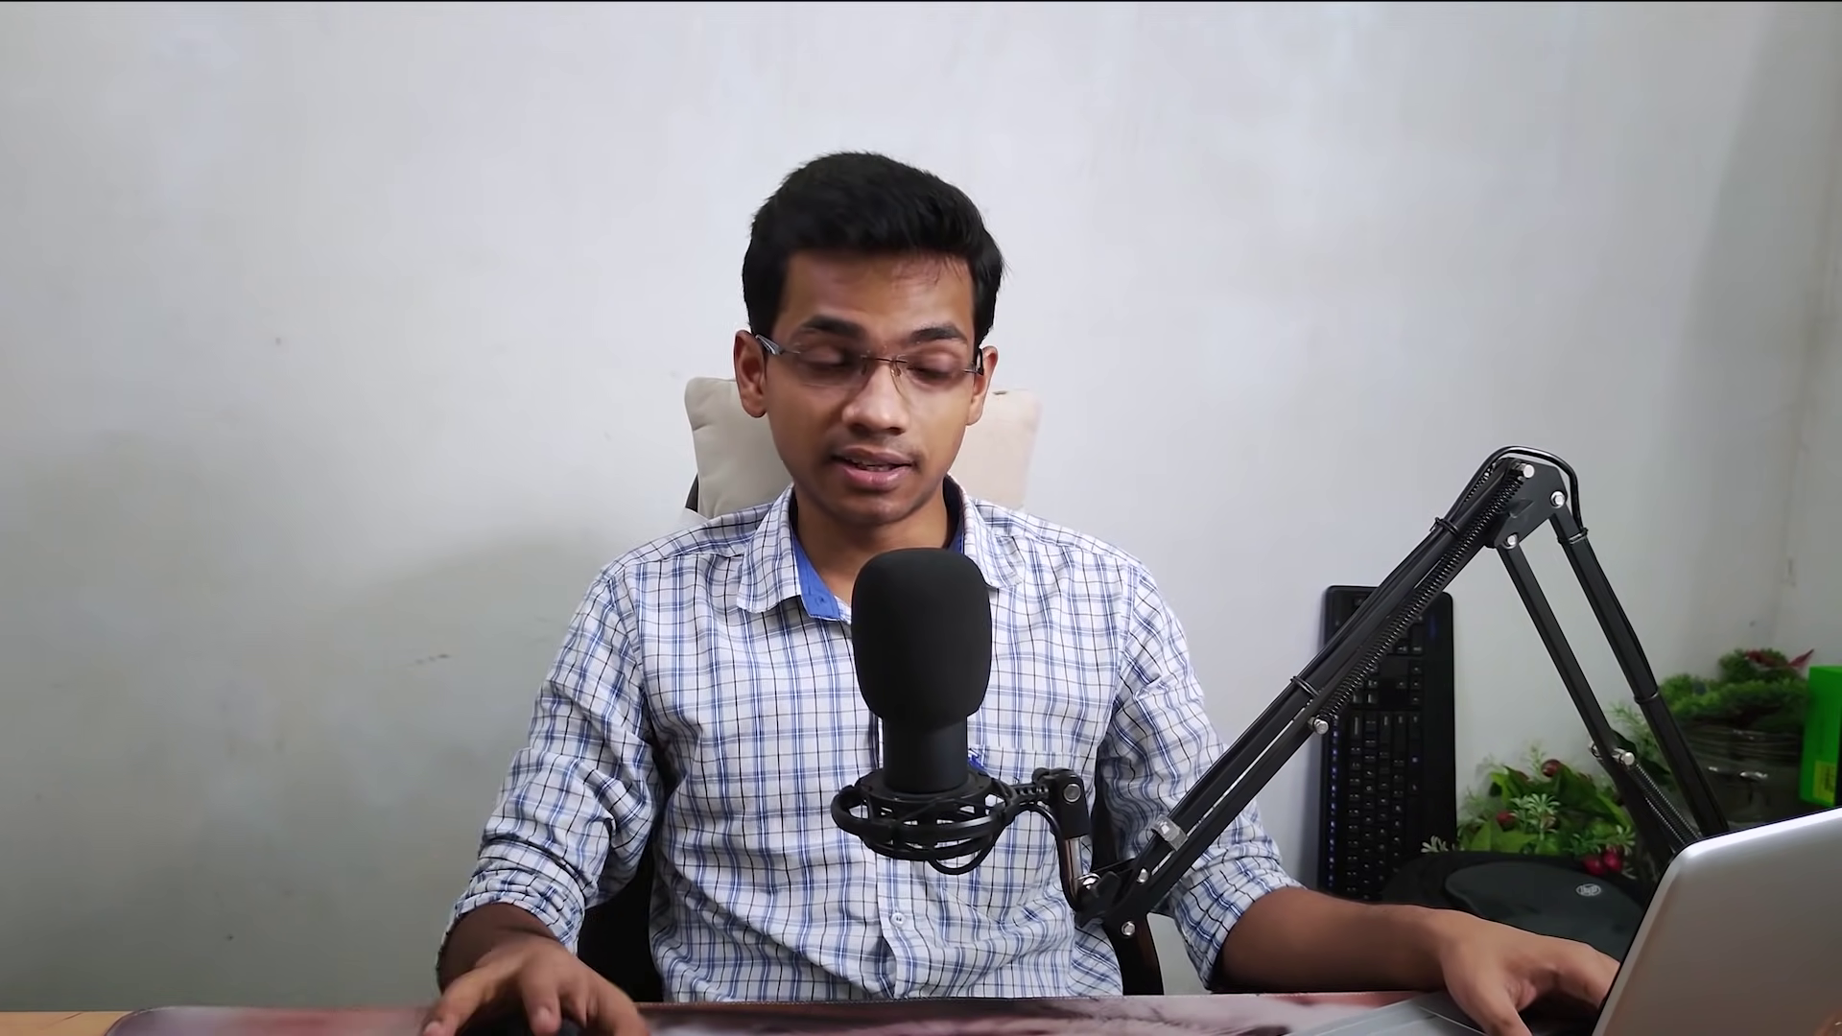
Open Update & Security in Settings and download all pending Windows updates
left_click(28, 1007)
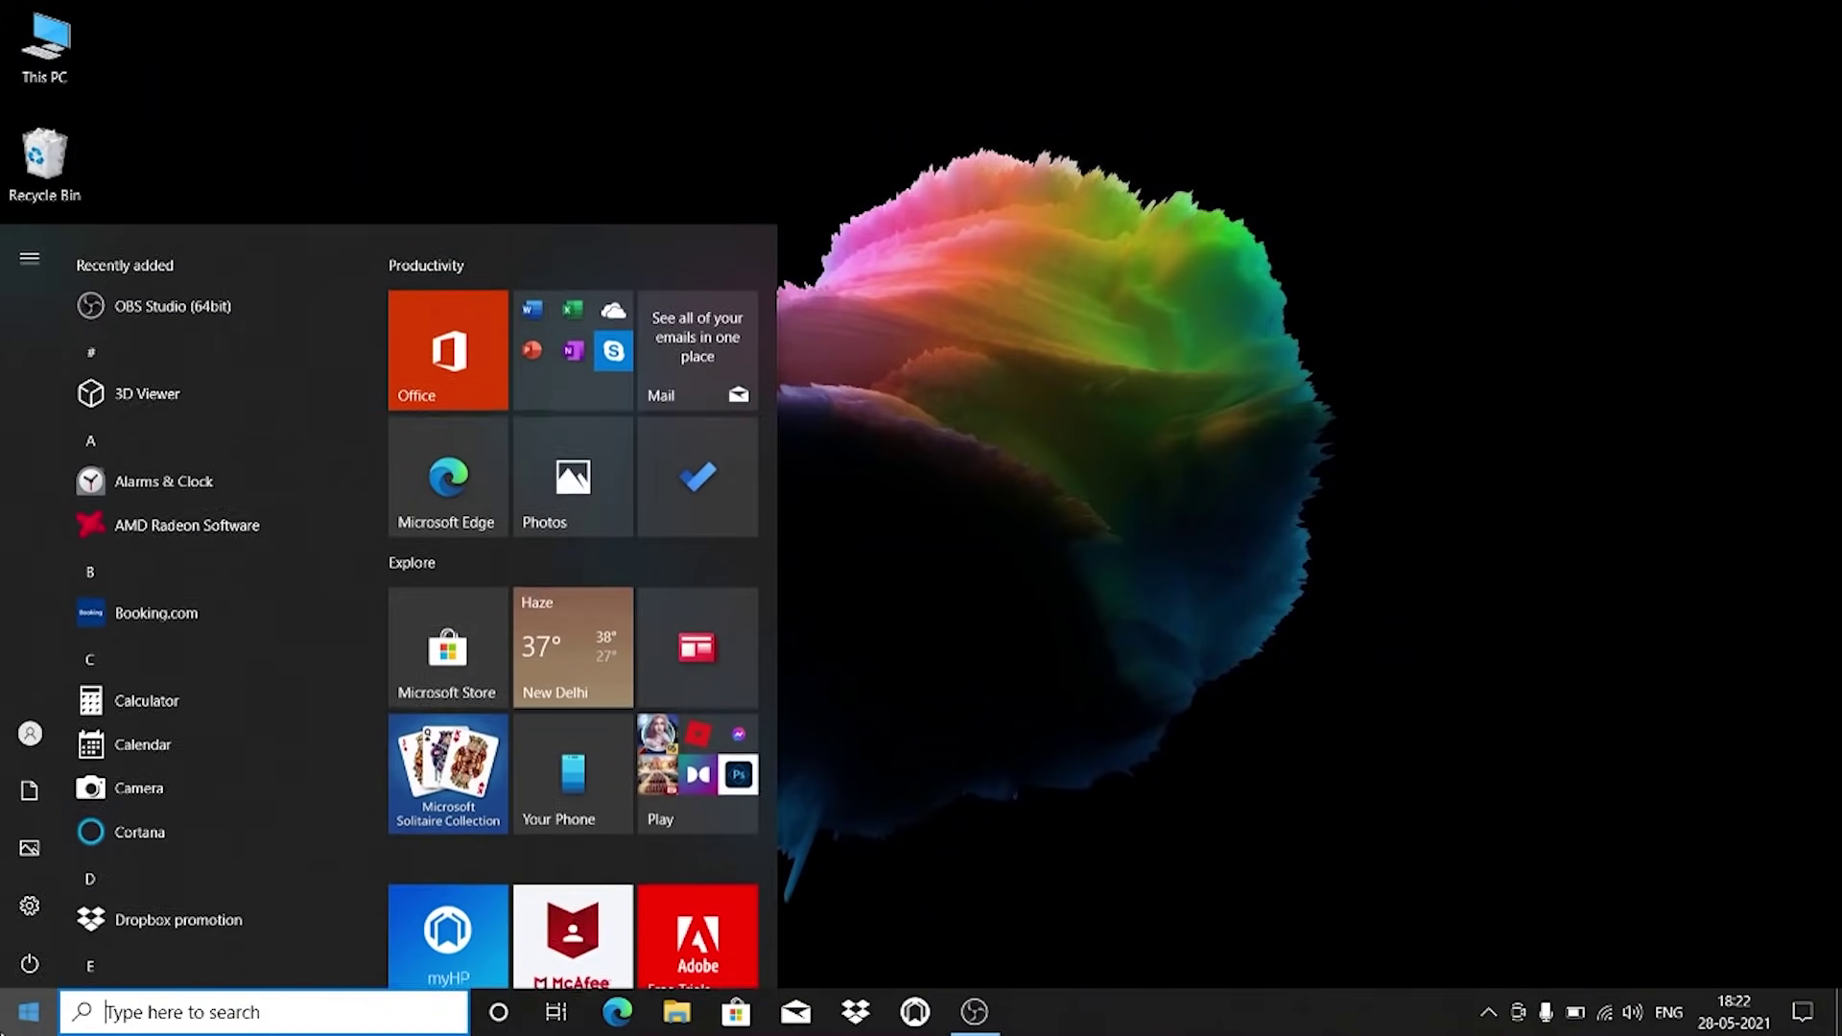
left_click(51, 900)
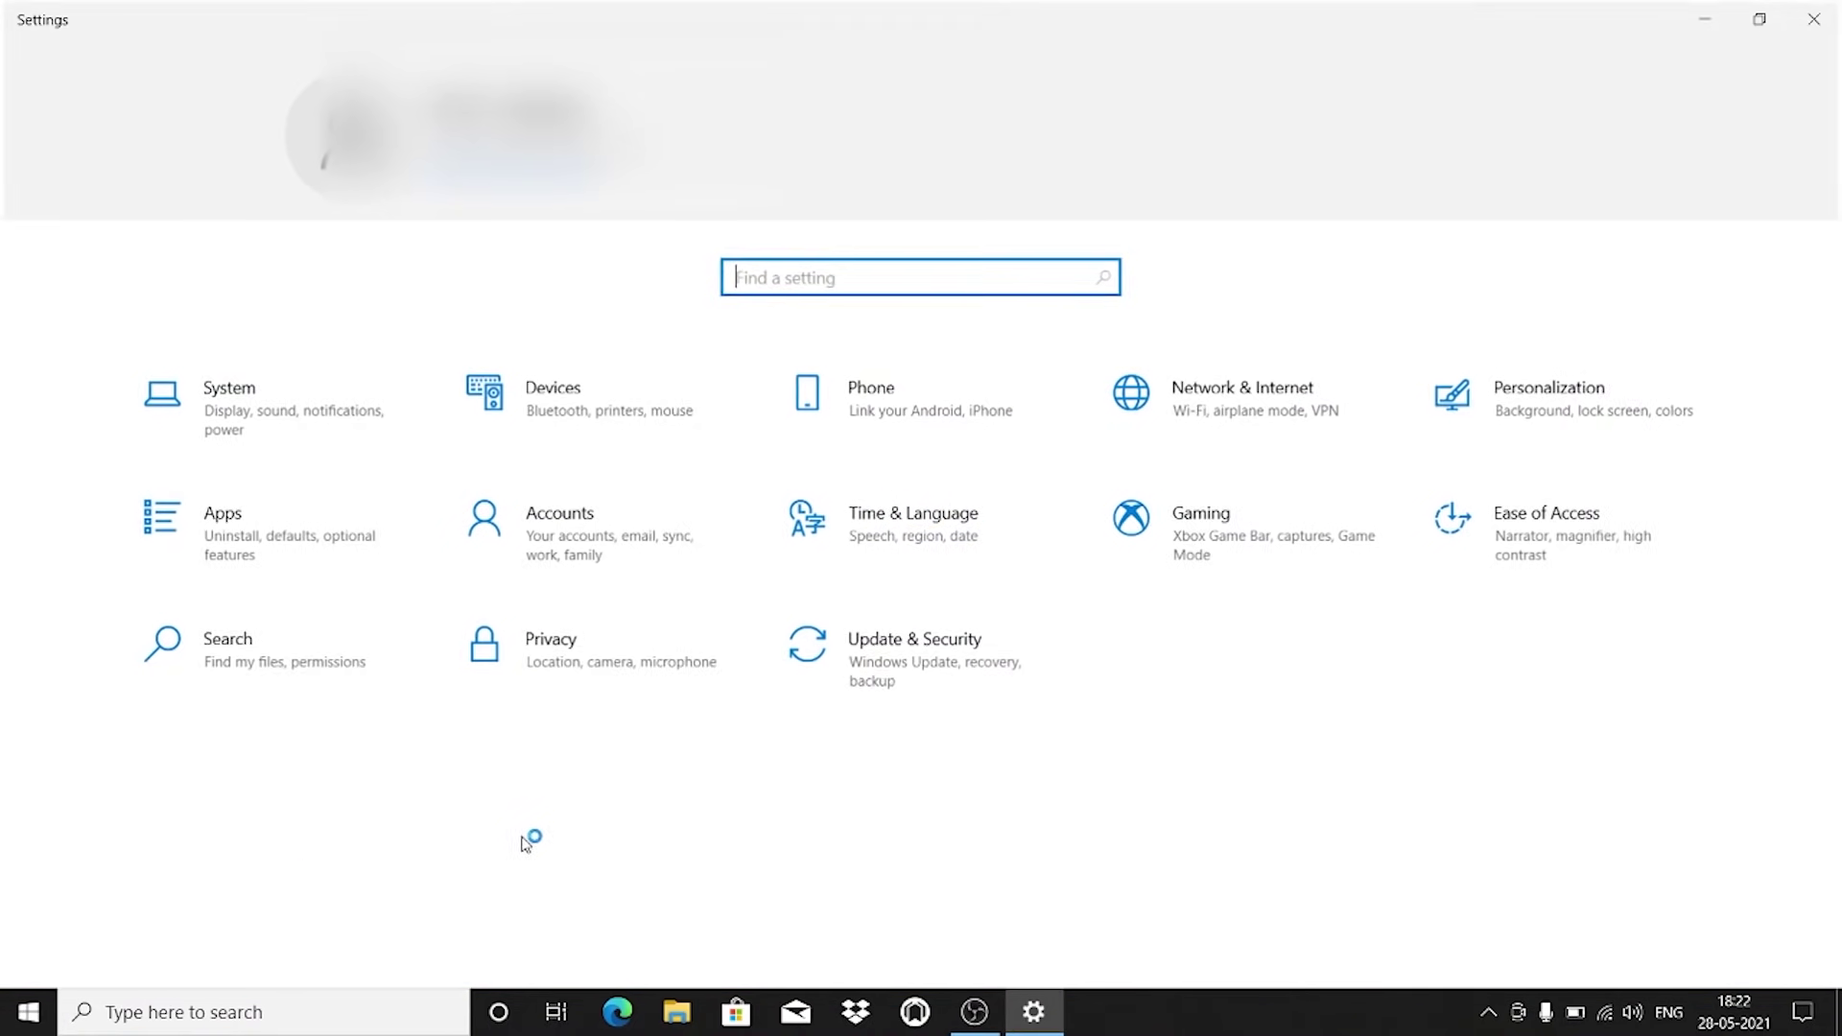
left_click(873, 691)
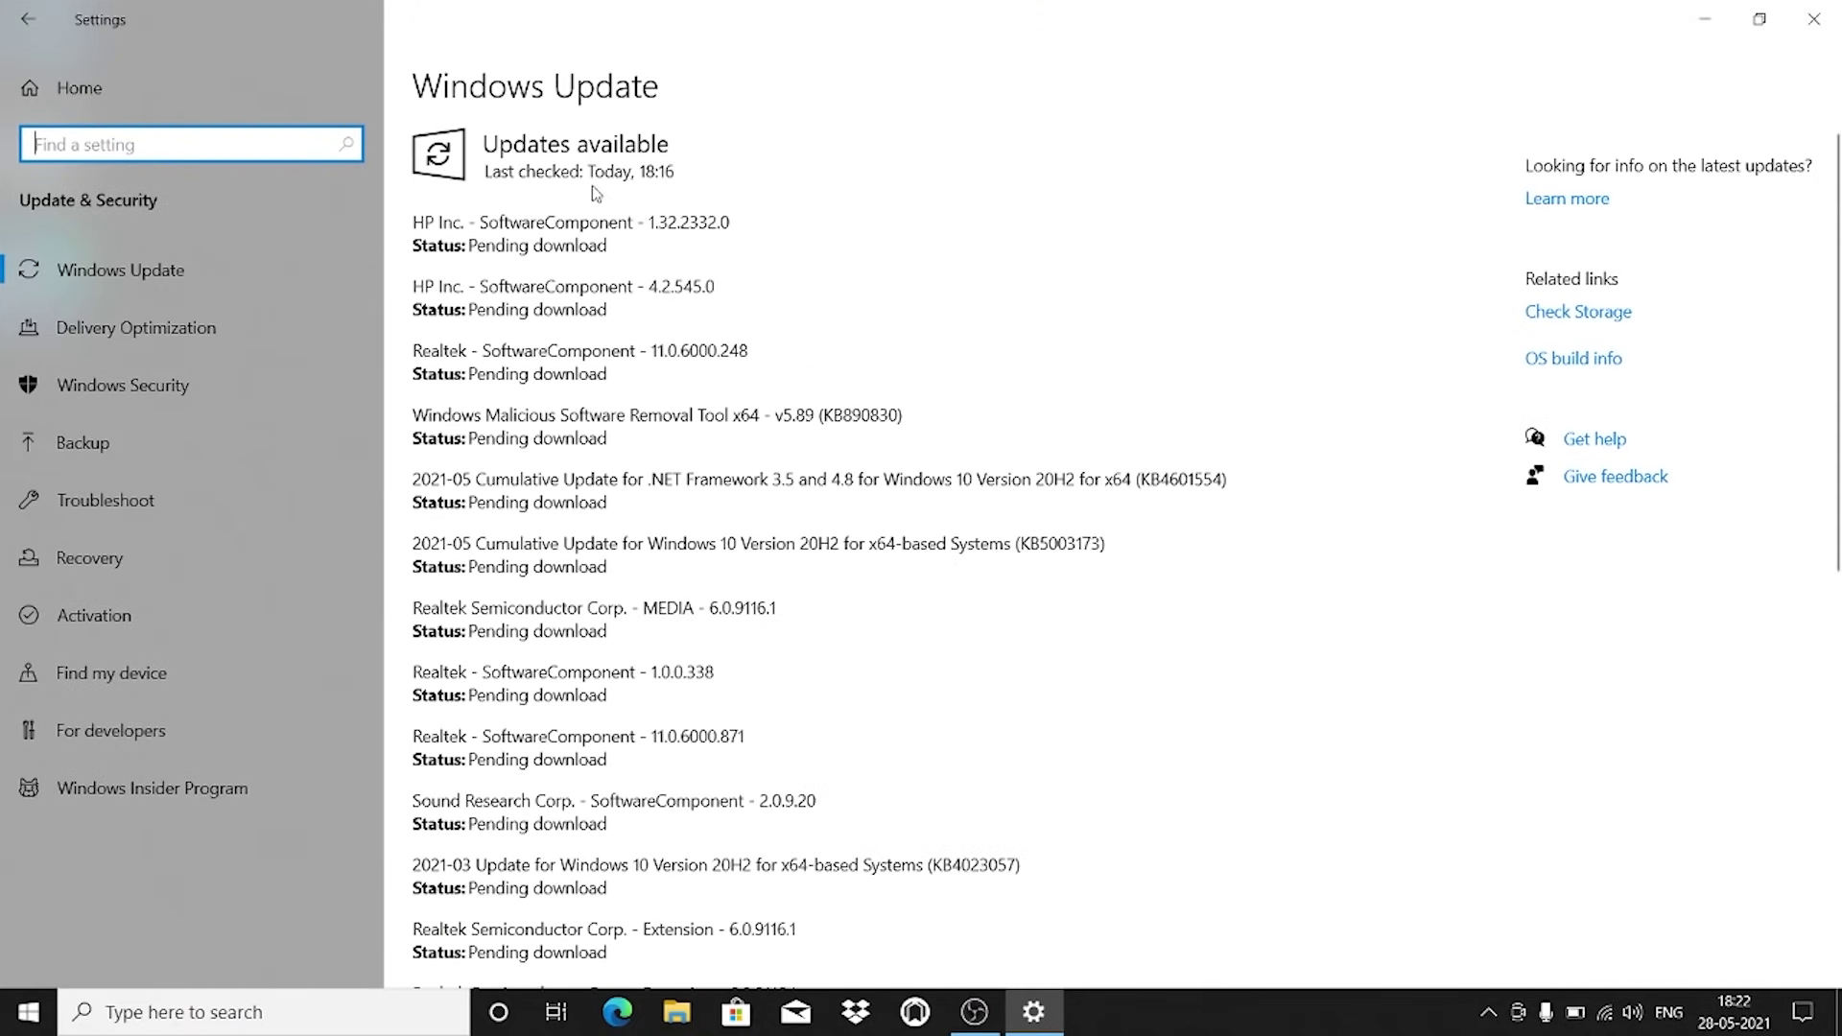
scroll(757, 641, "down", 10)
scroll(757, 642, "up", 10)
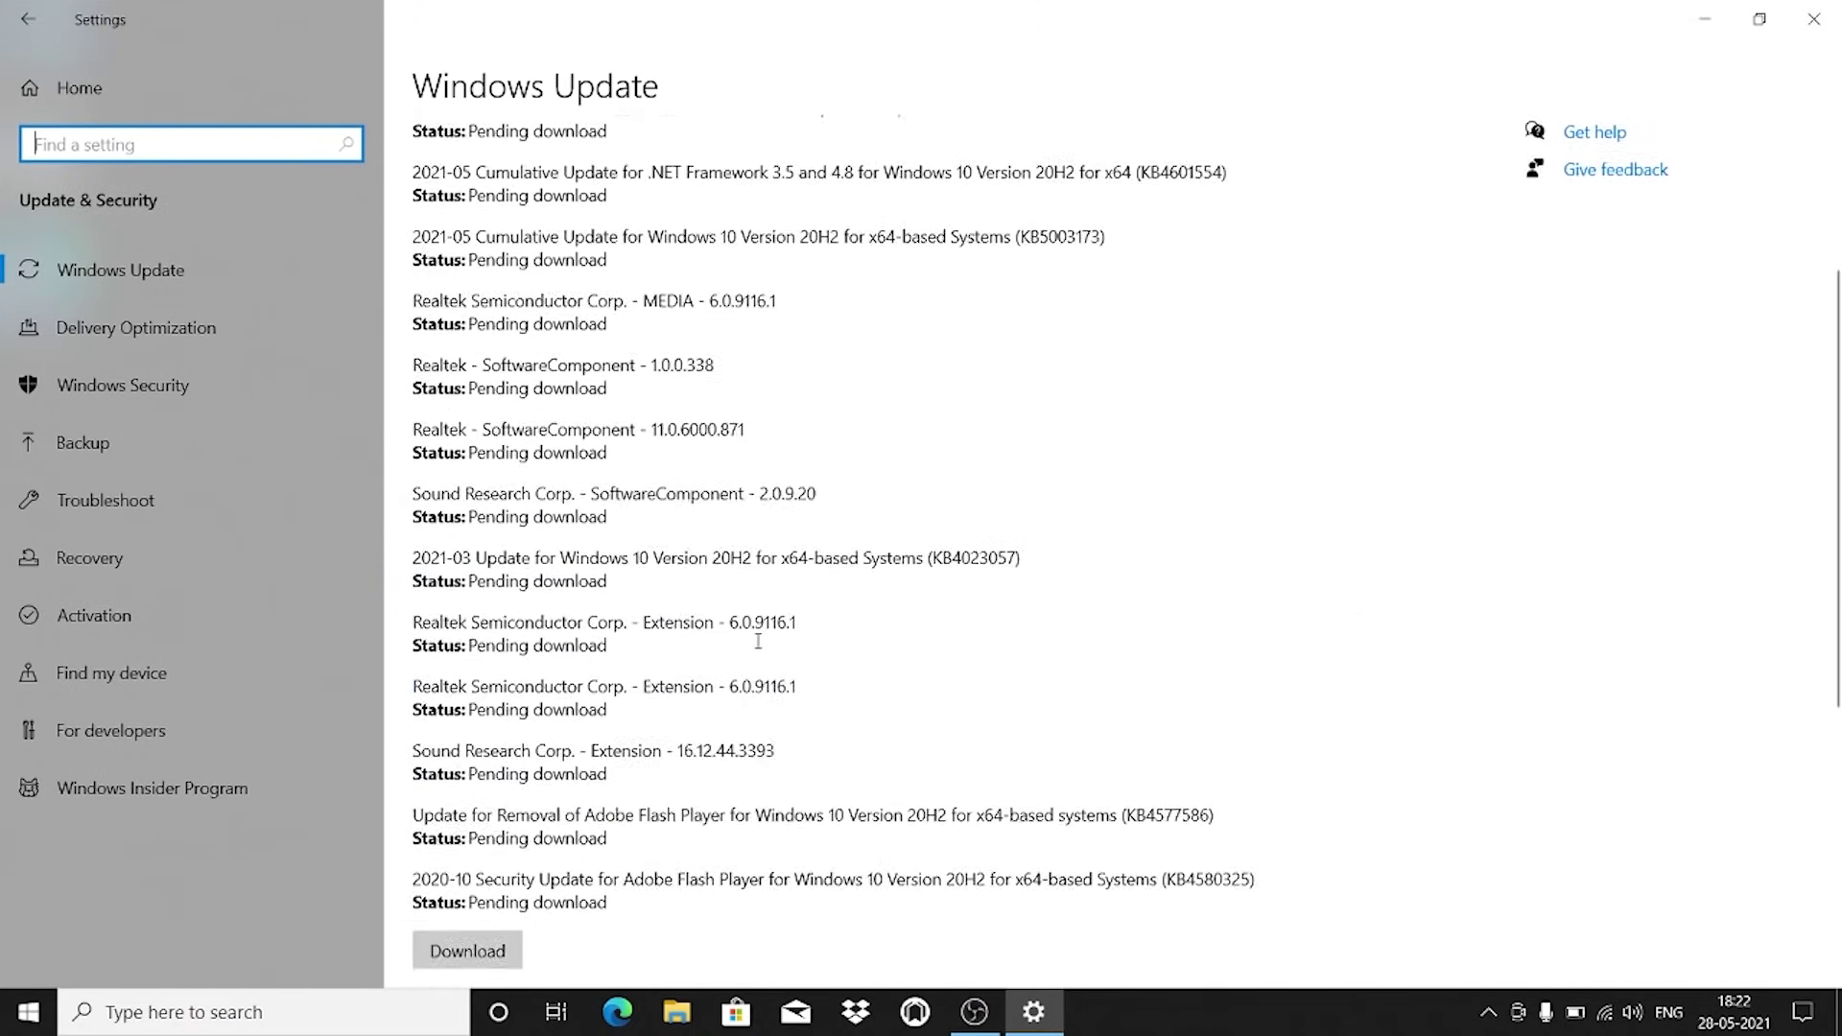
scroll(534, 363, "down", 8)
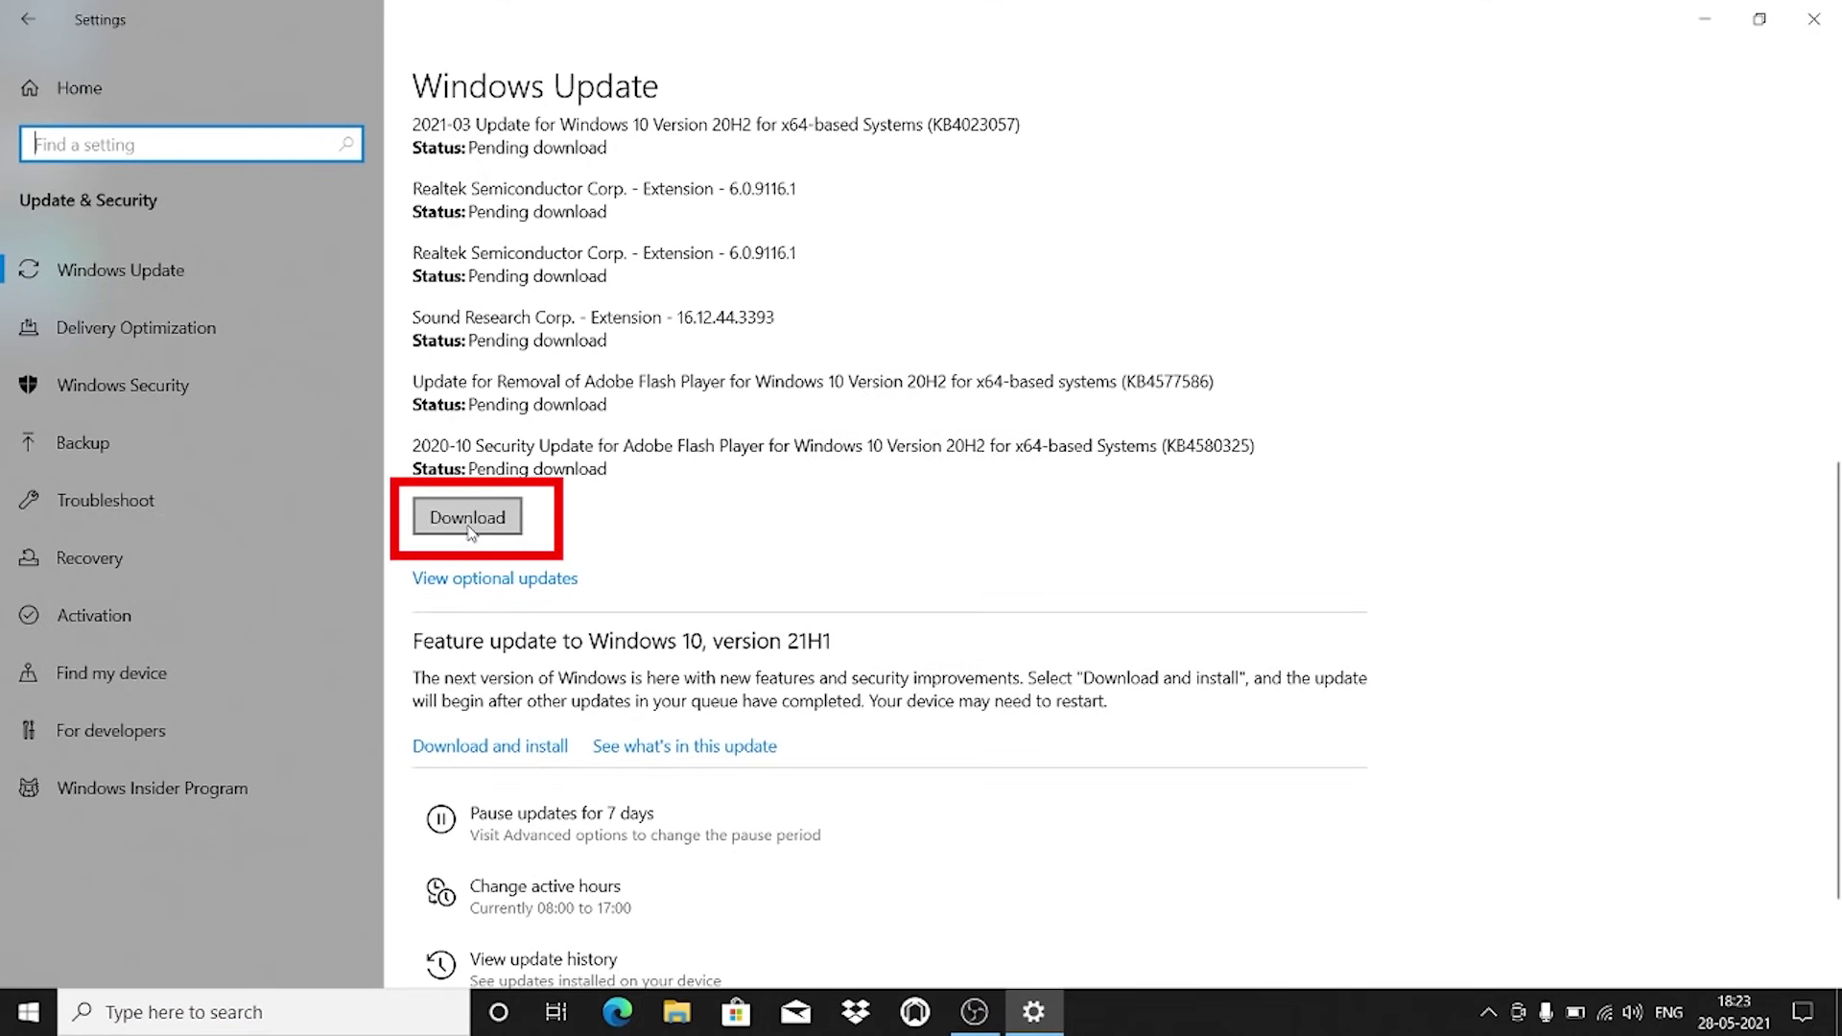
left_click(469, 518)
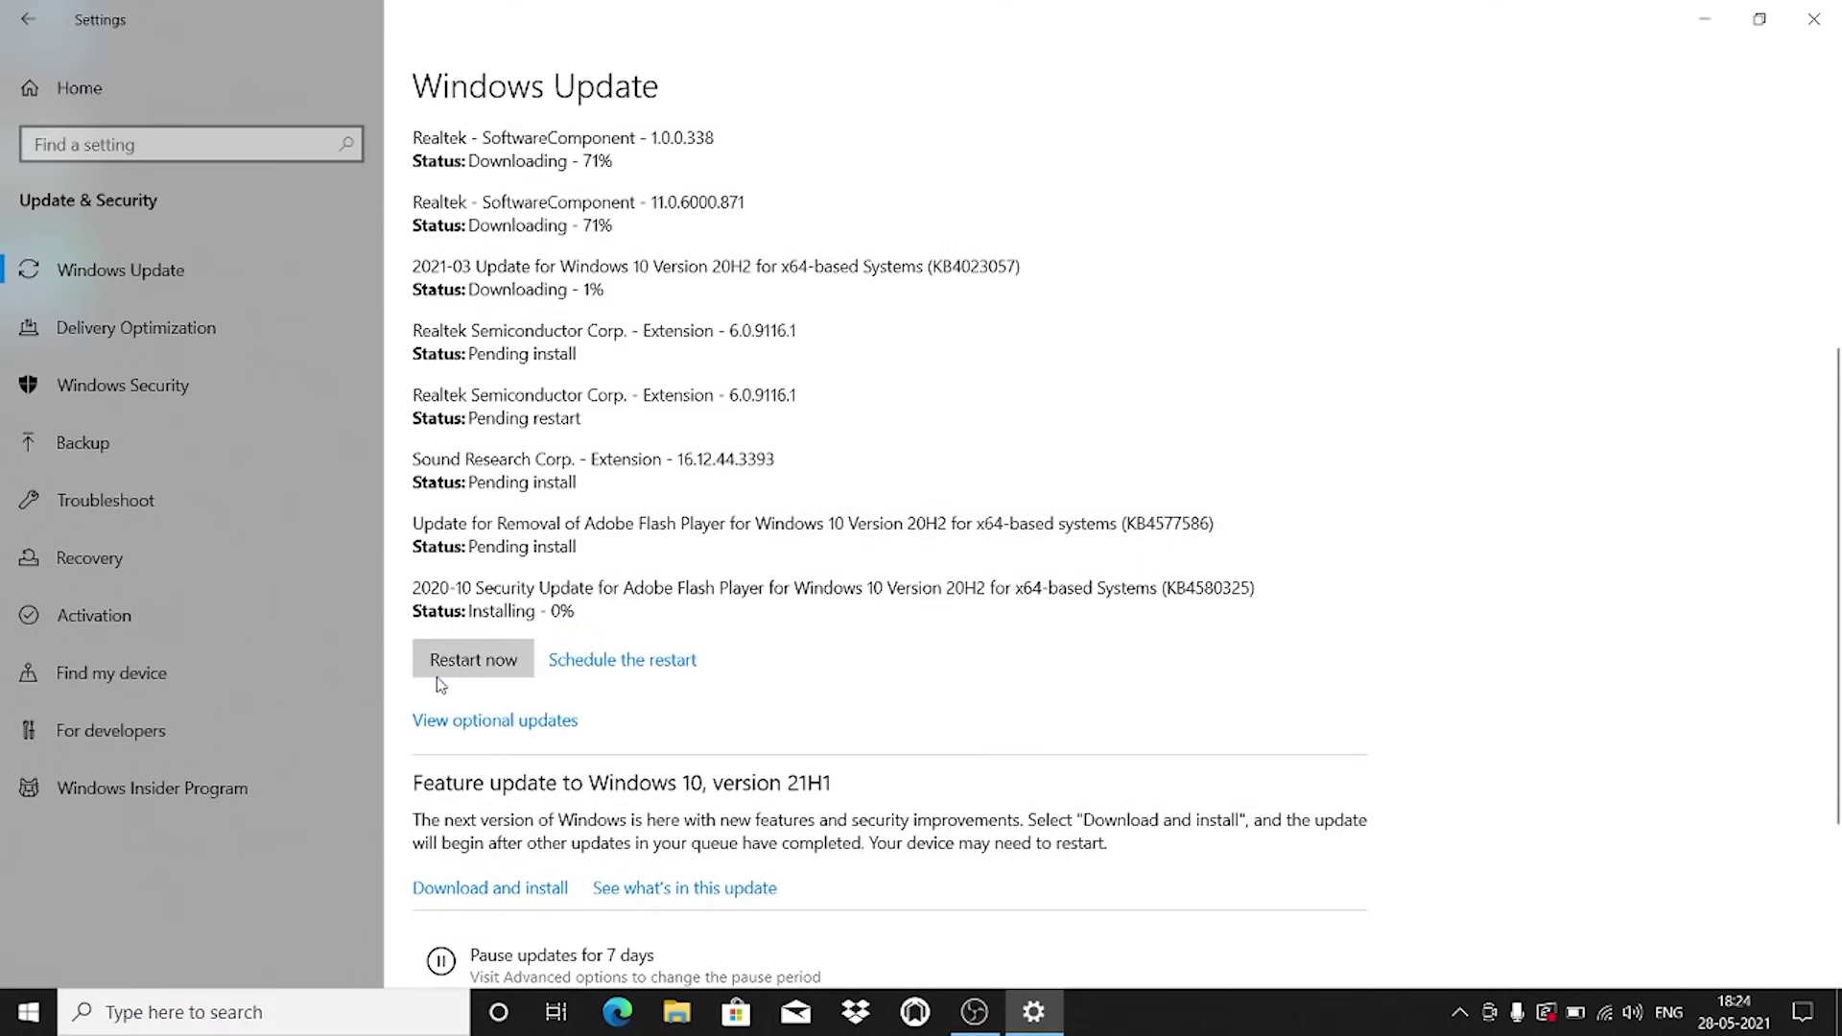
Review the update progress and open the active hours settings
scroll(615, 468, "up", 5)
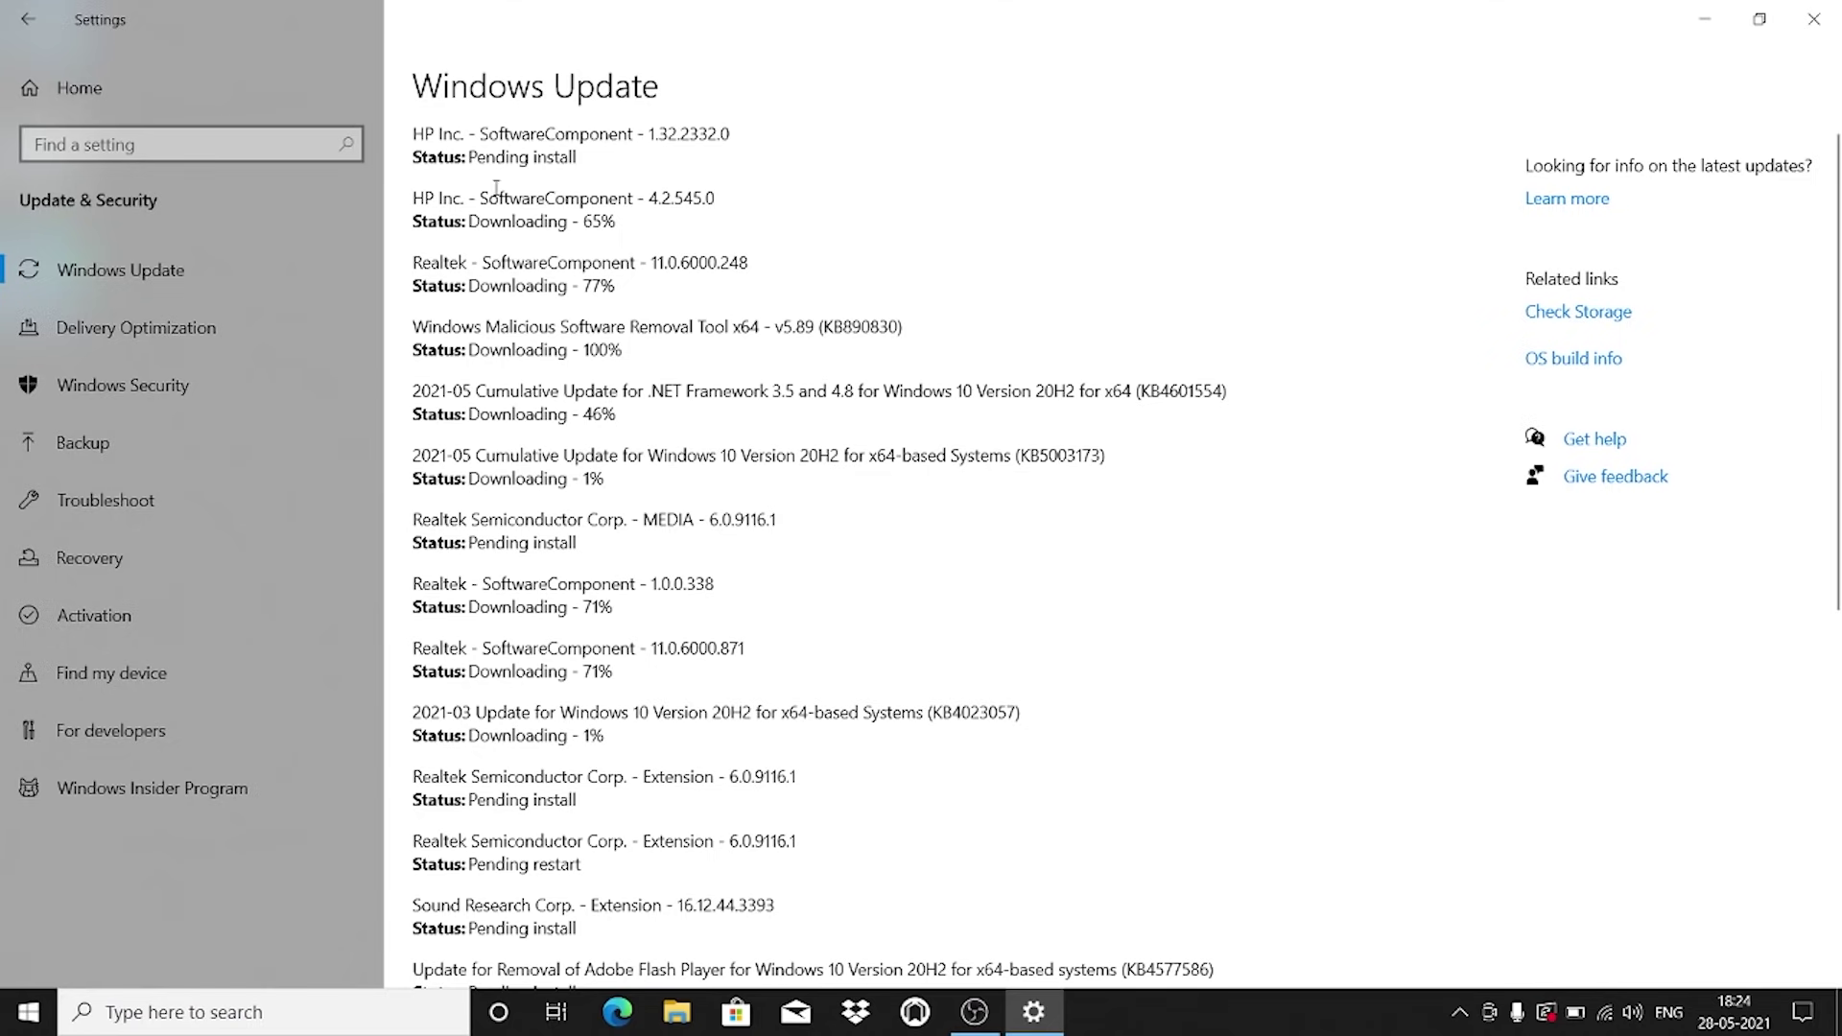
scroll(516, 252, "down", 8)
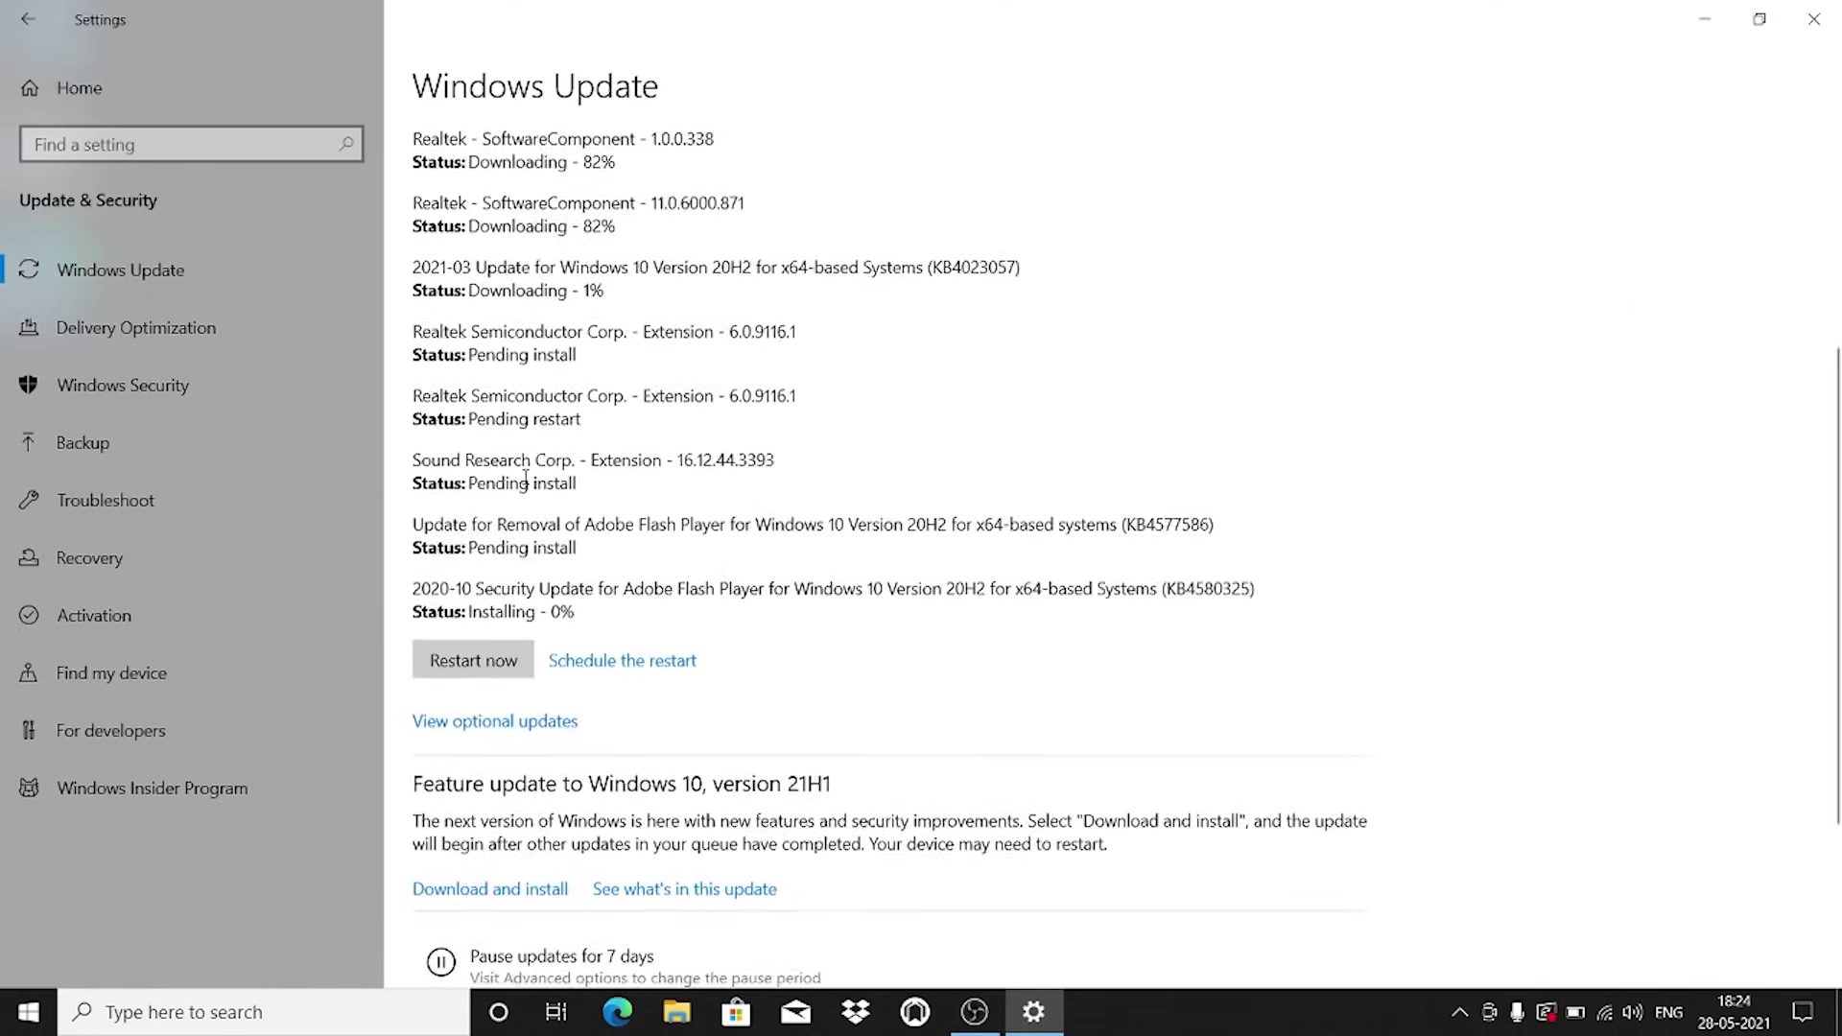
scroll(510, 440, "up", 6)
scroll(511, 440, "up", 3)
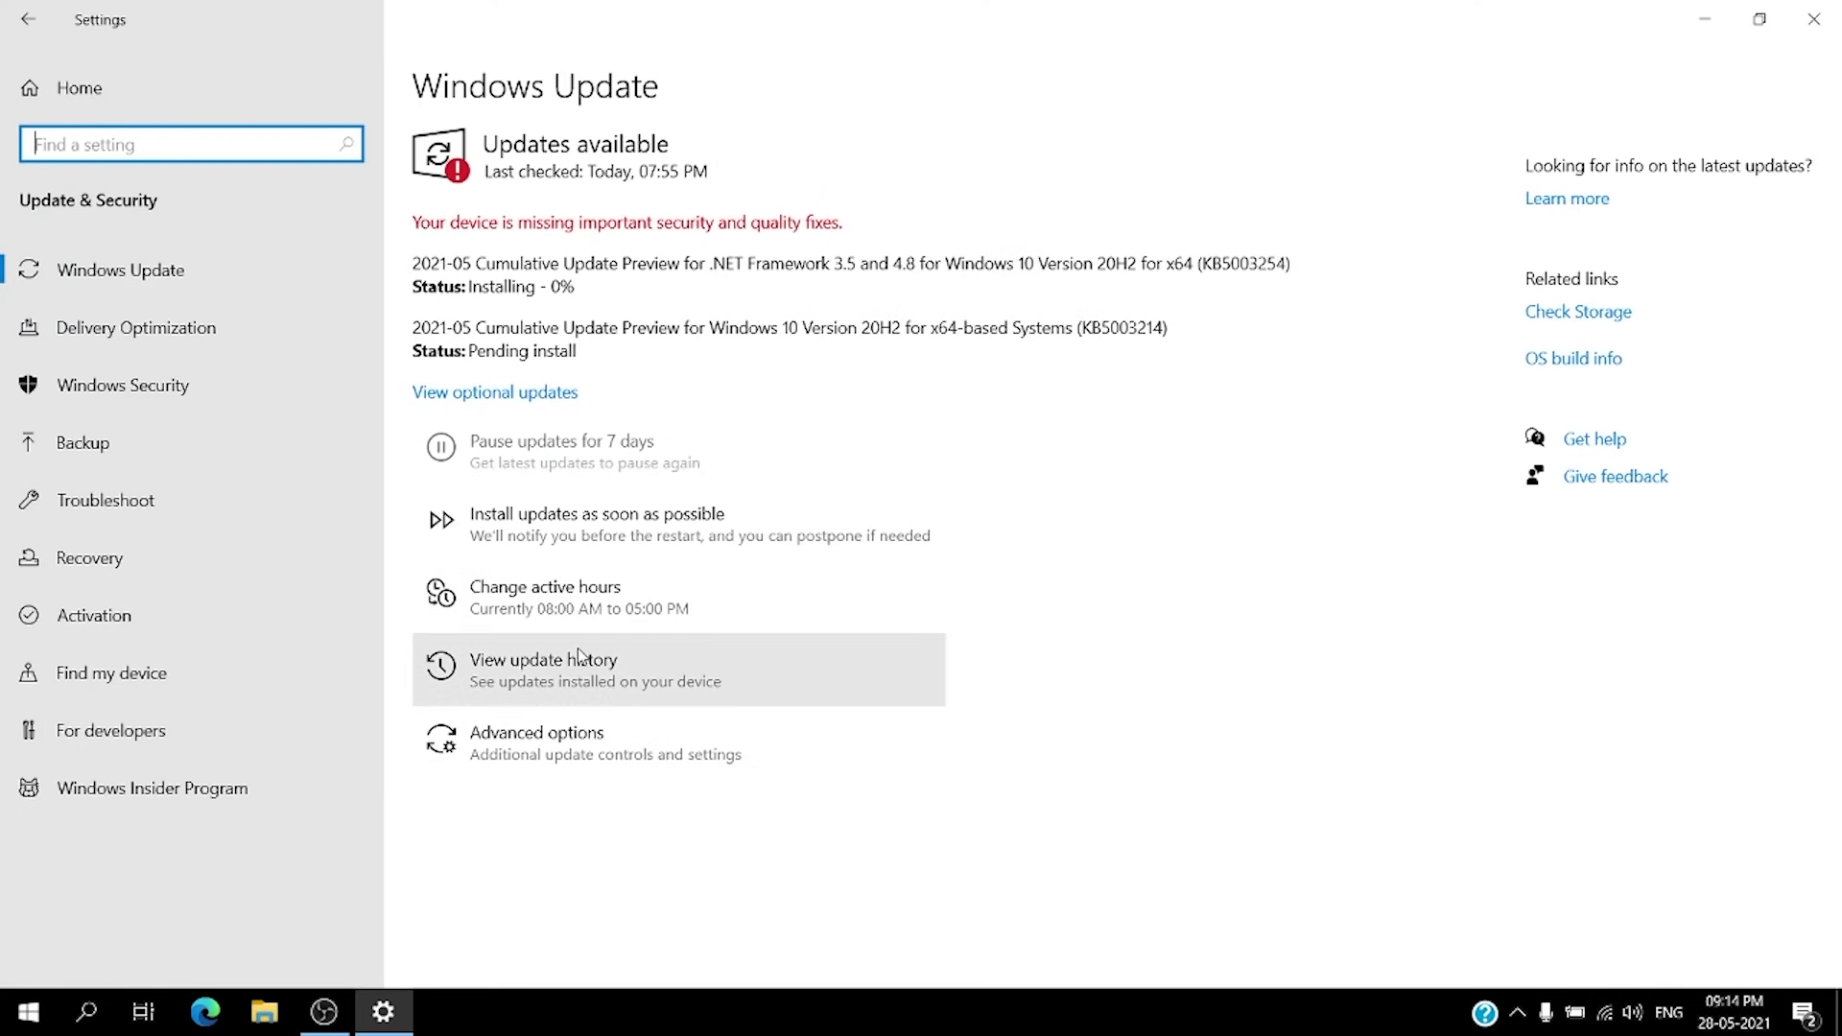
left_click(549, 604)
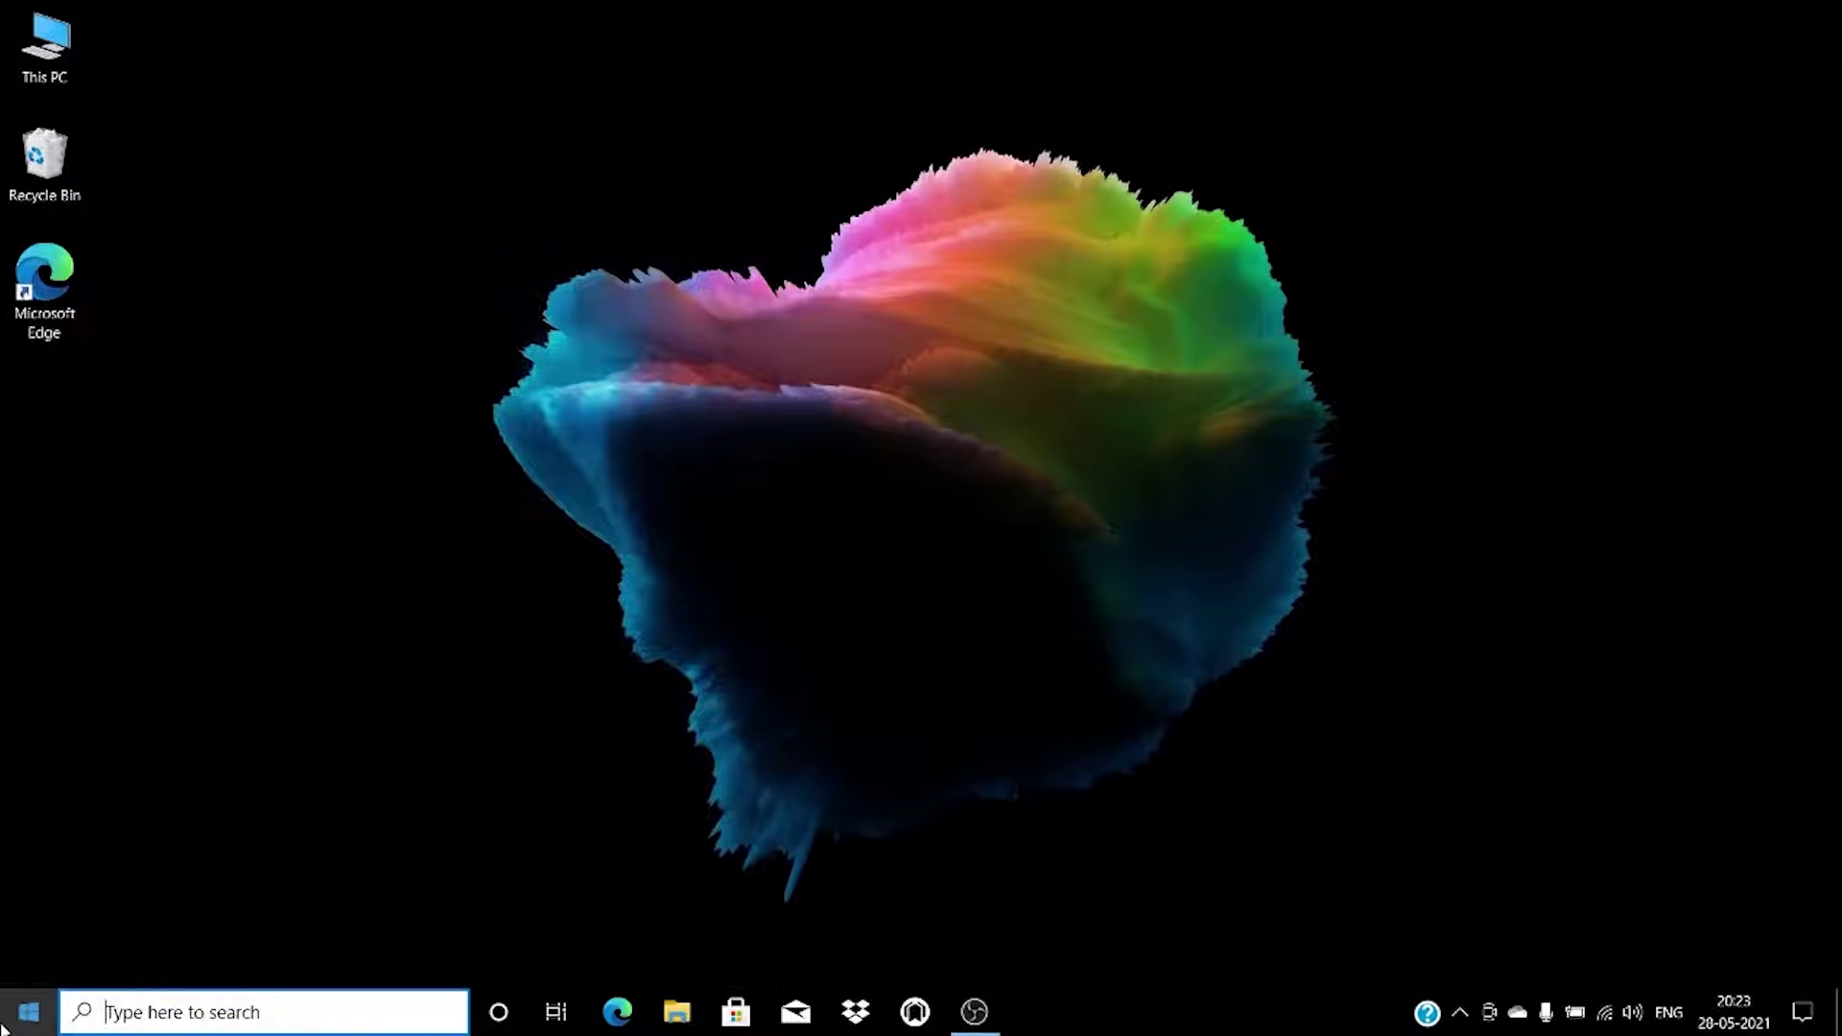
left_click(29, 1012)
scroll(139, 765, "down", 10)
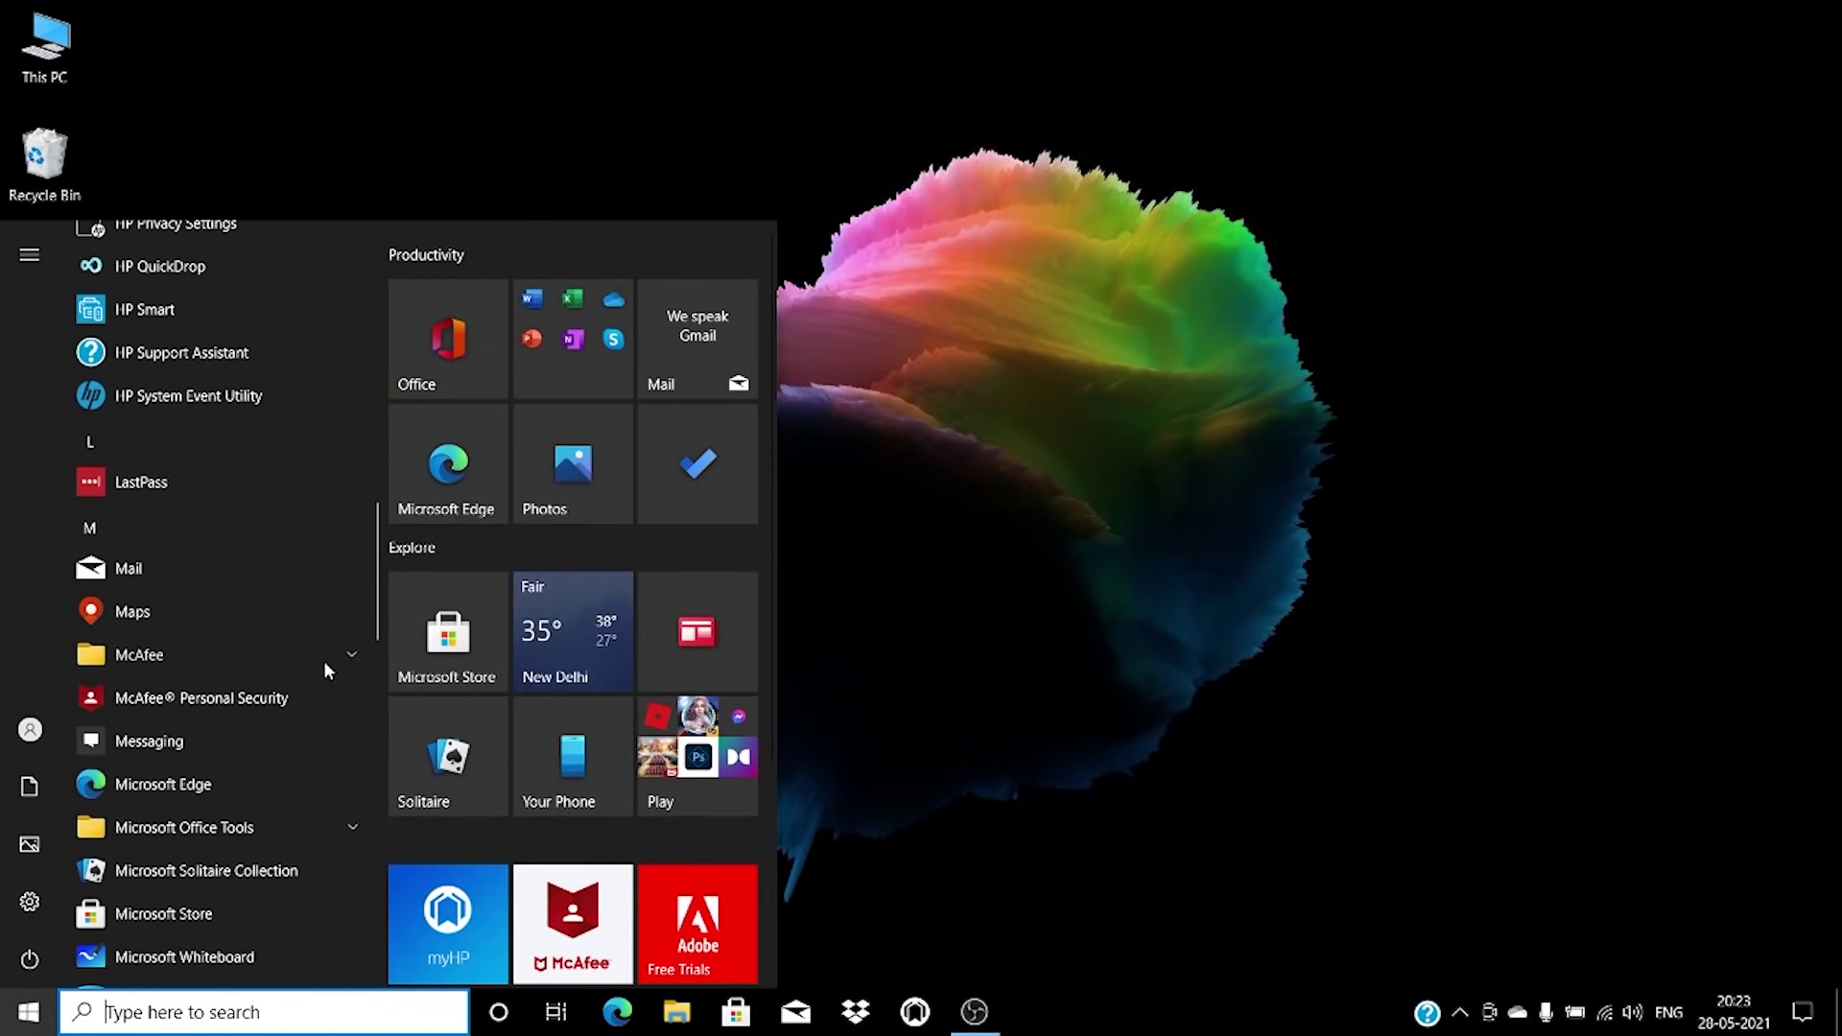
left_click(263, 704)
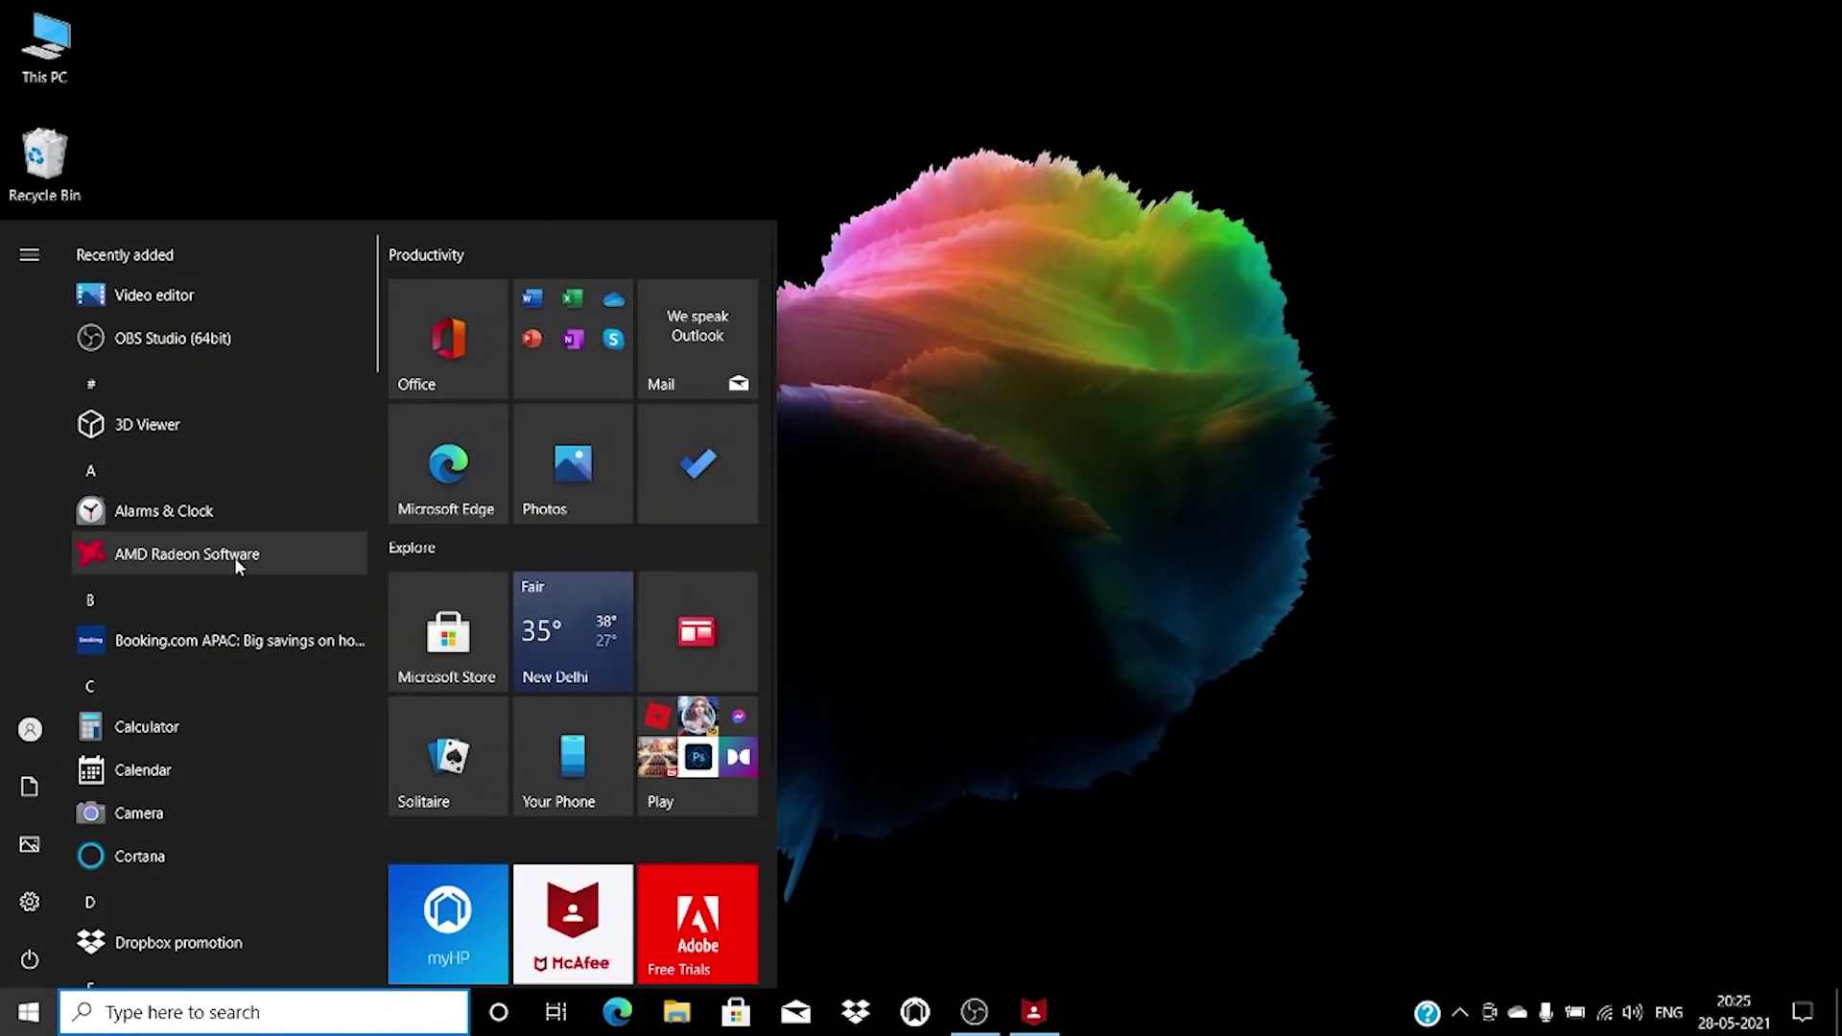
Complete AMD Radeon Software's quick setup with the Power Saving profile
left_click(236, 561)
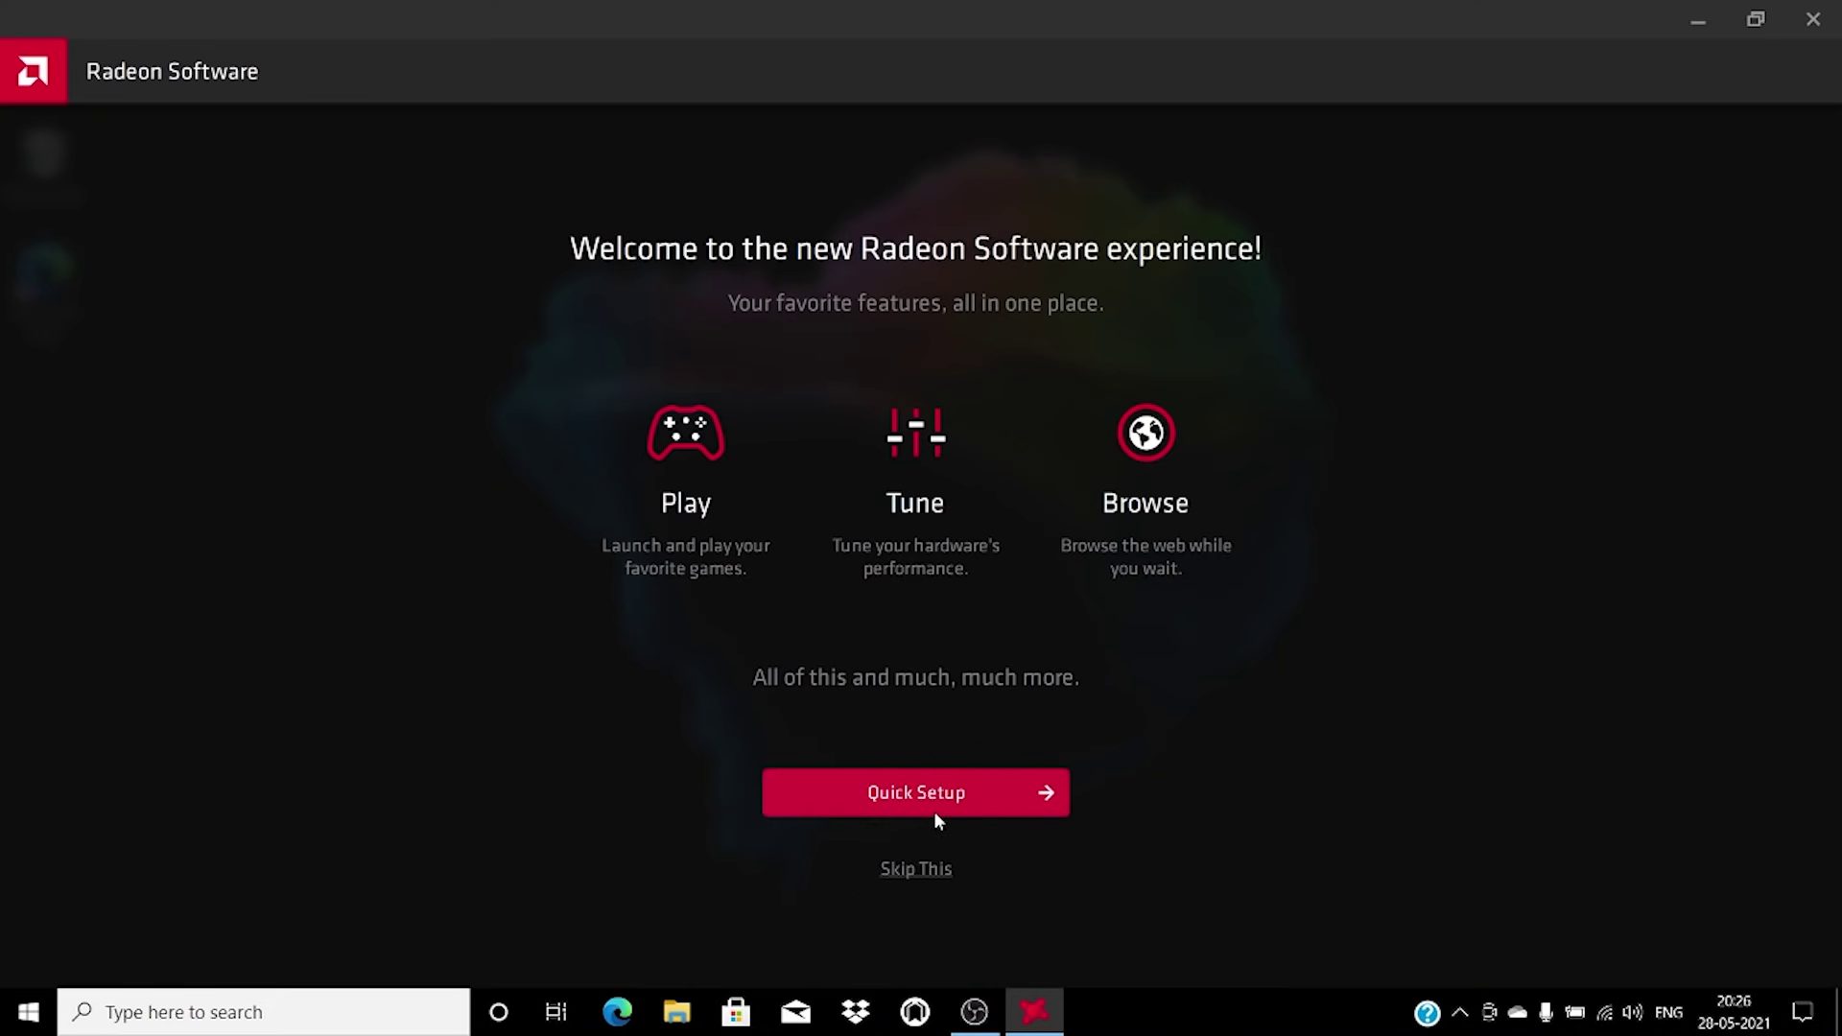
left_click(901, 793)
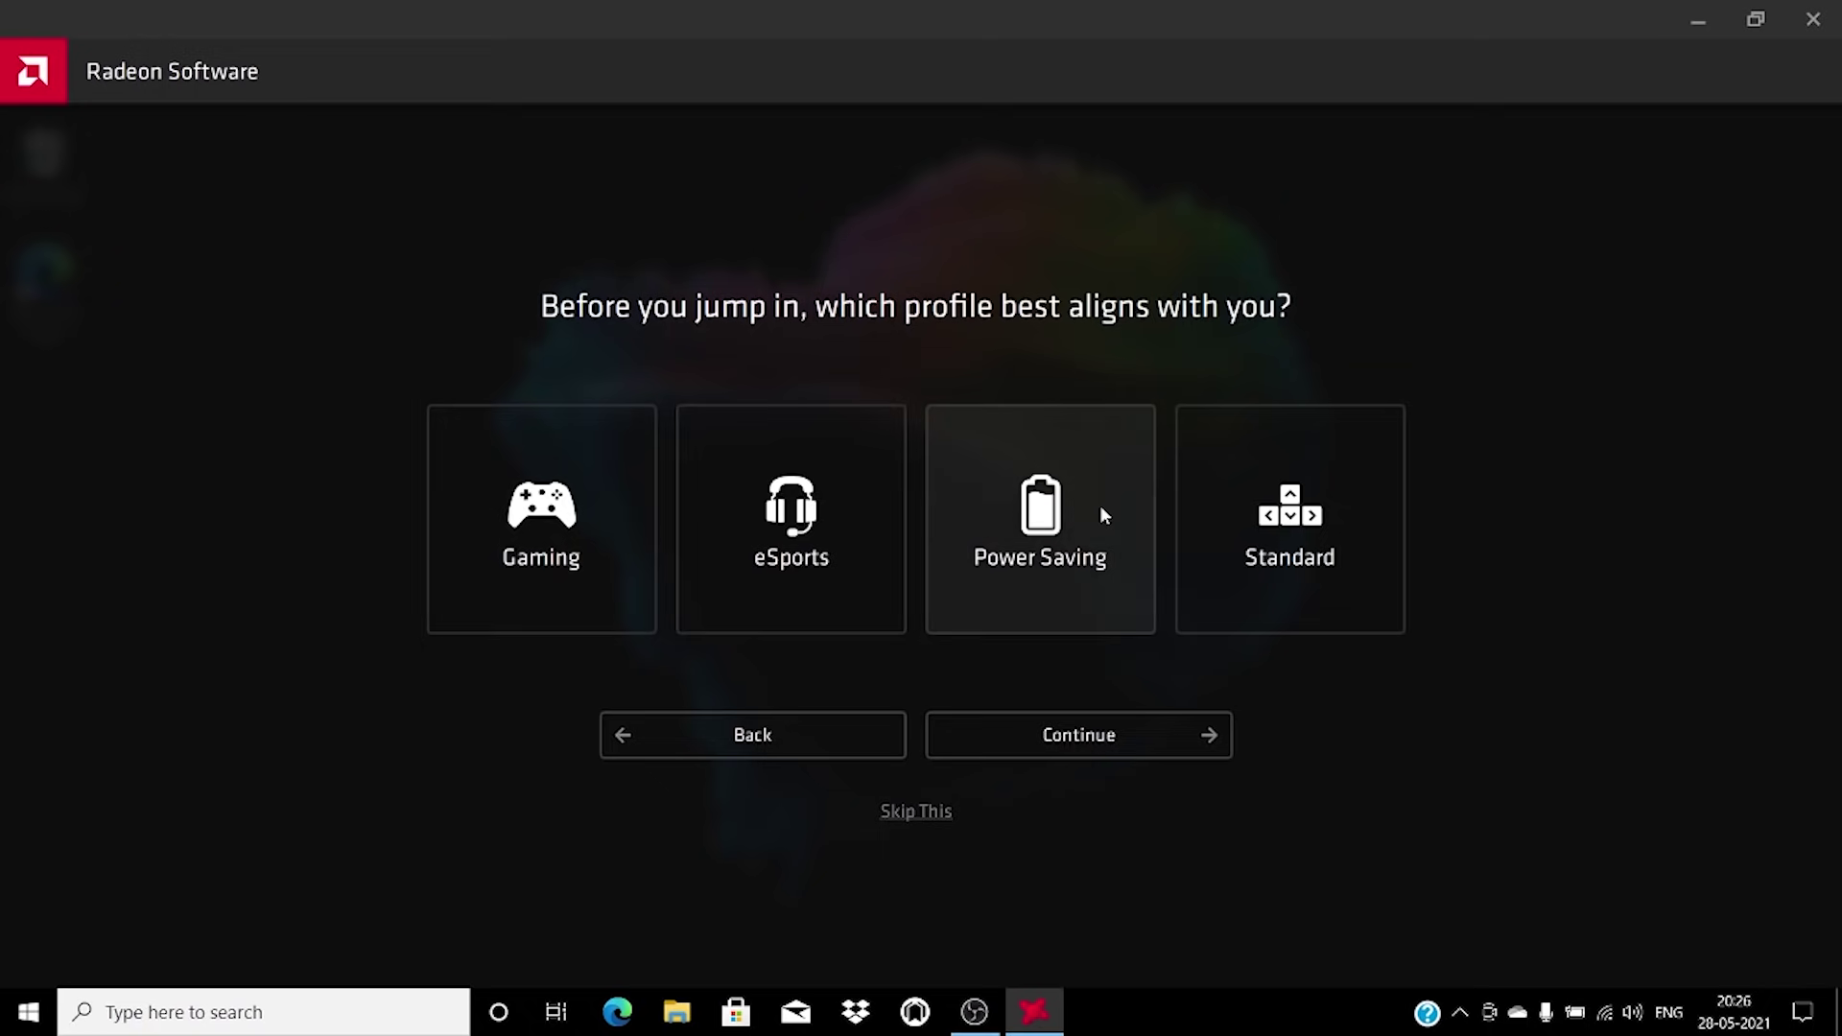
left_click(1062, 556)
left_click(1100, 771)
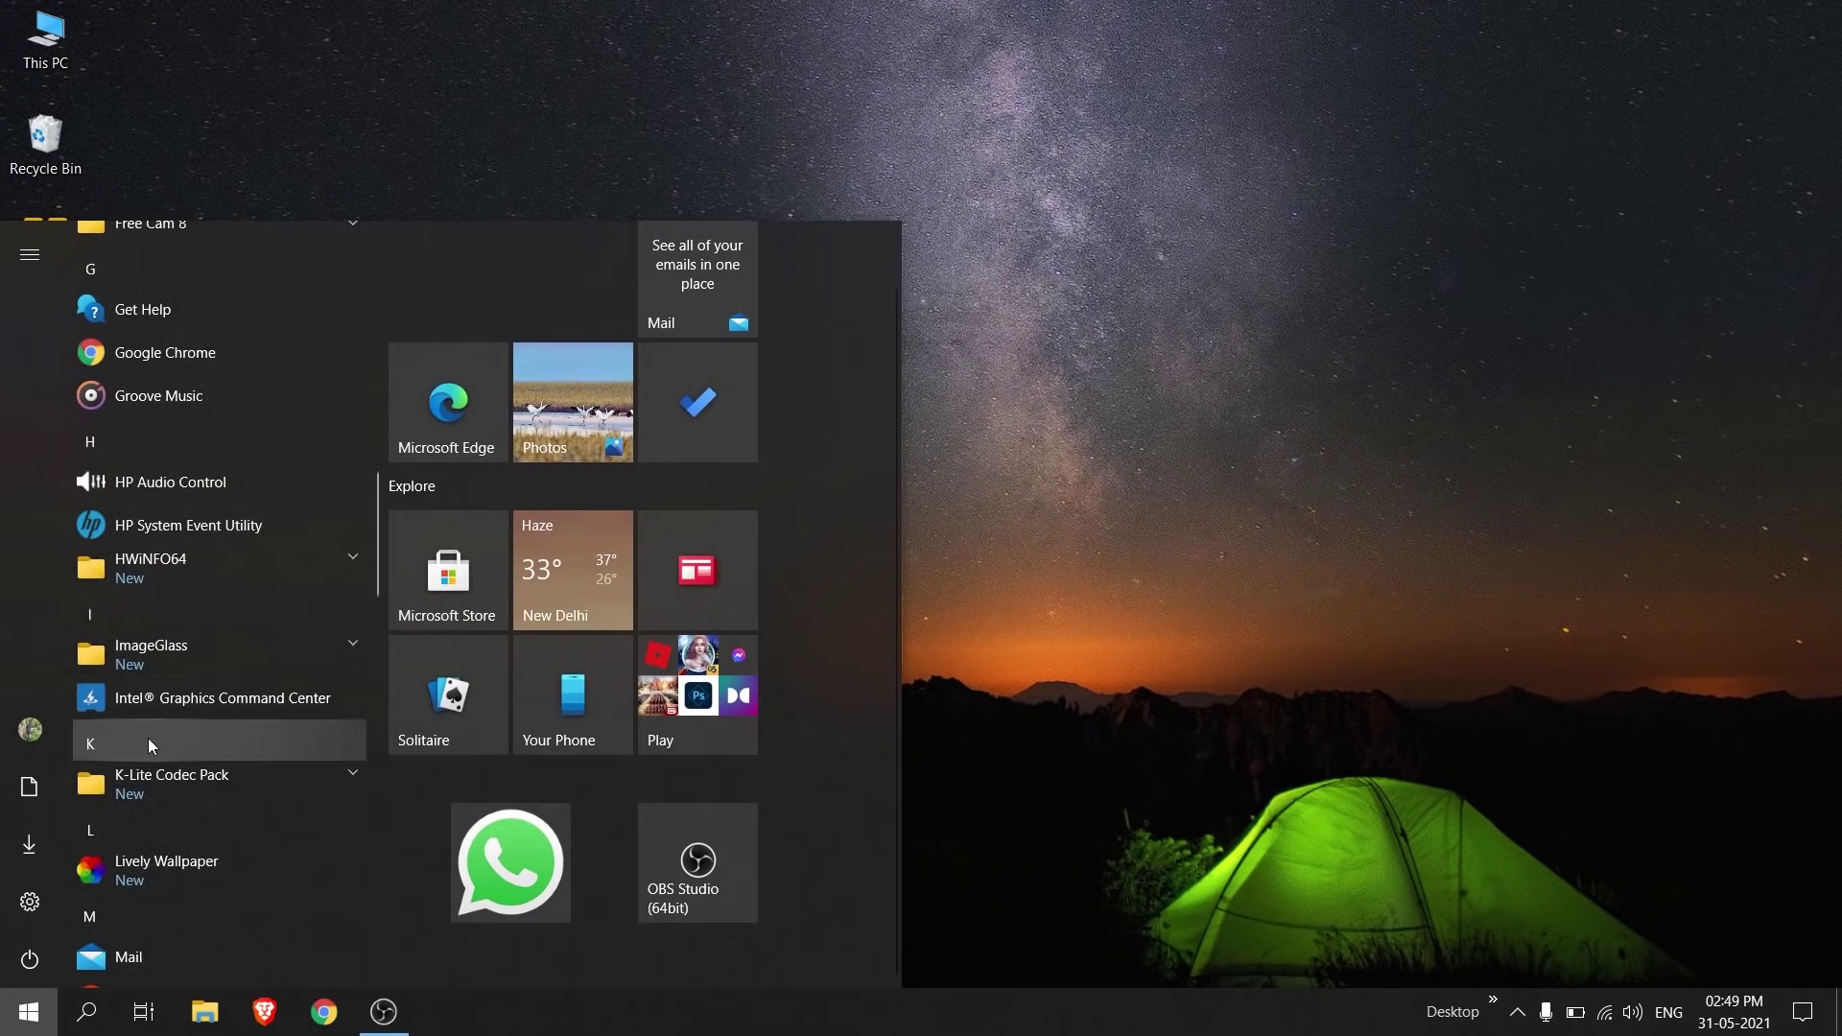
left_click(134, 710)
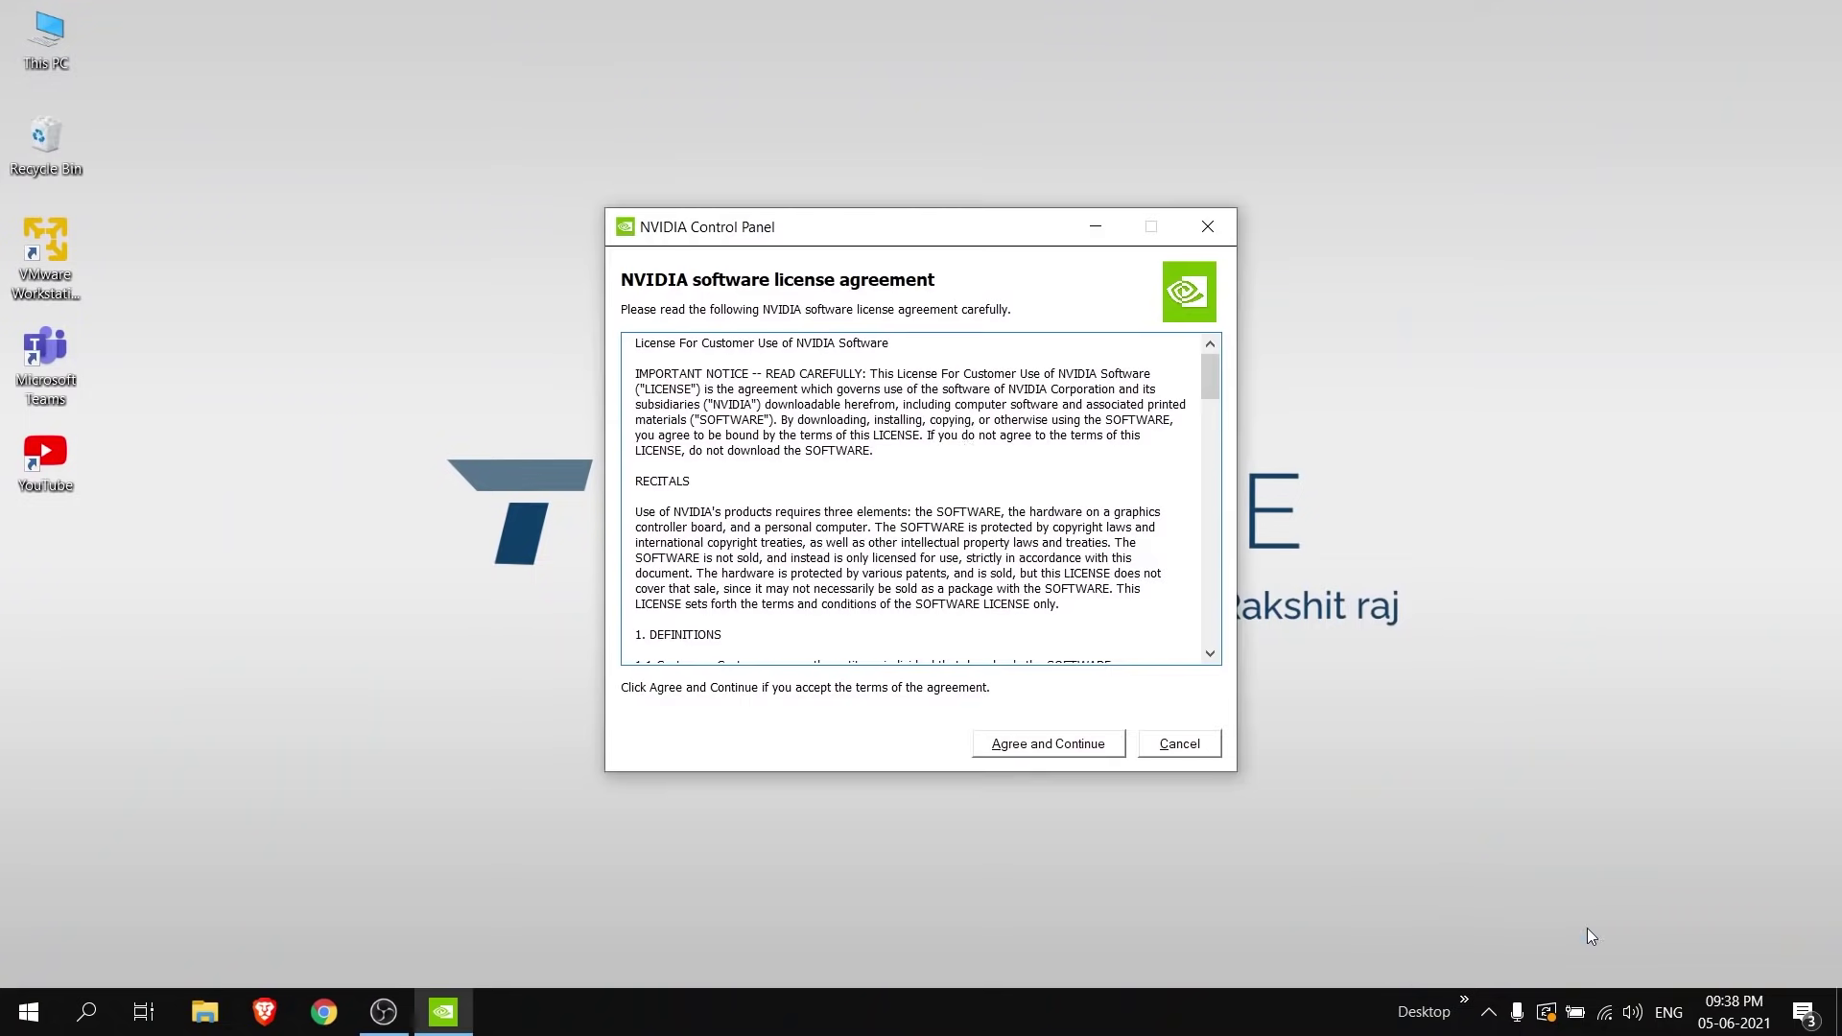
Accept the NVIDIA licence, then view the Accounts pages: Your info, Email & accounts, Sign-in options
left_click(1028, 749)
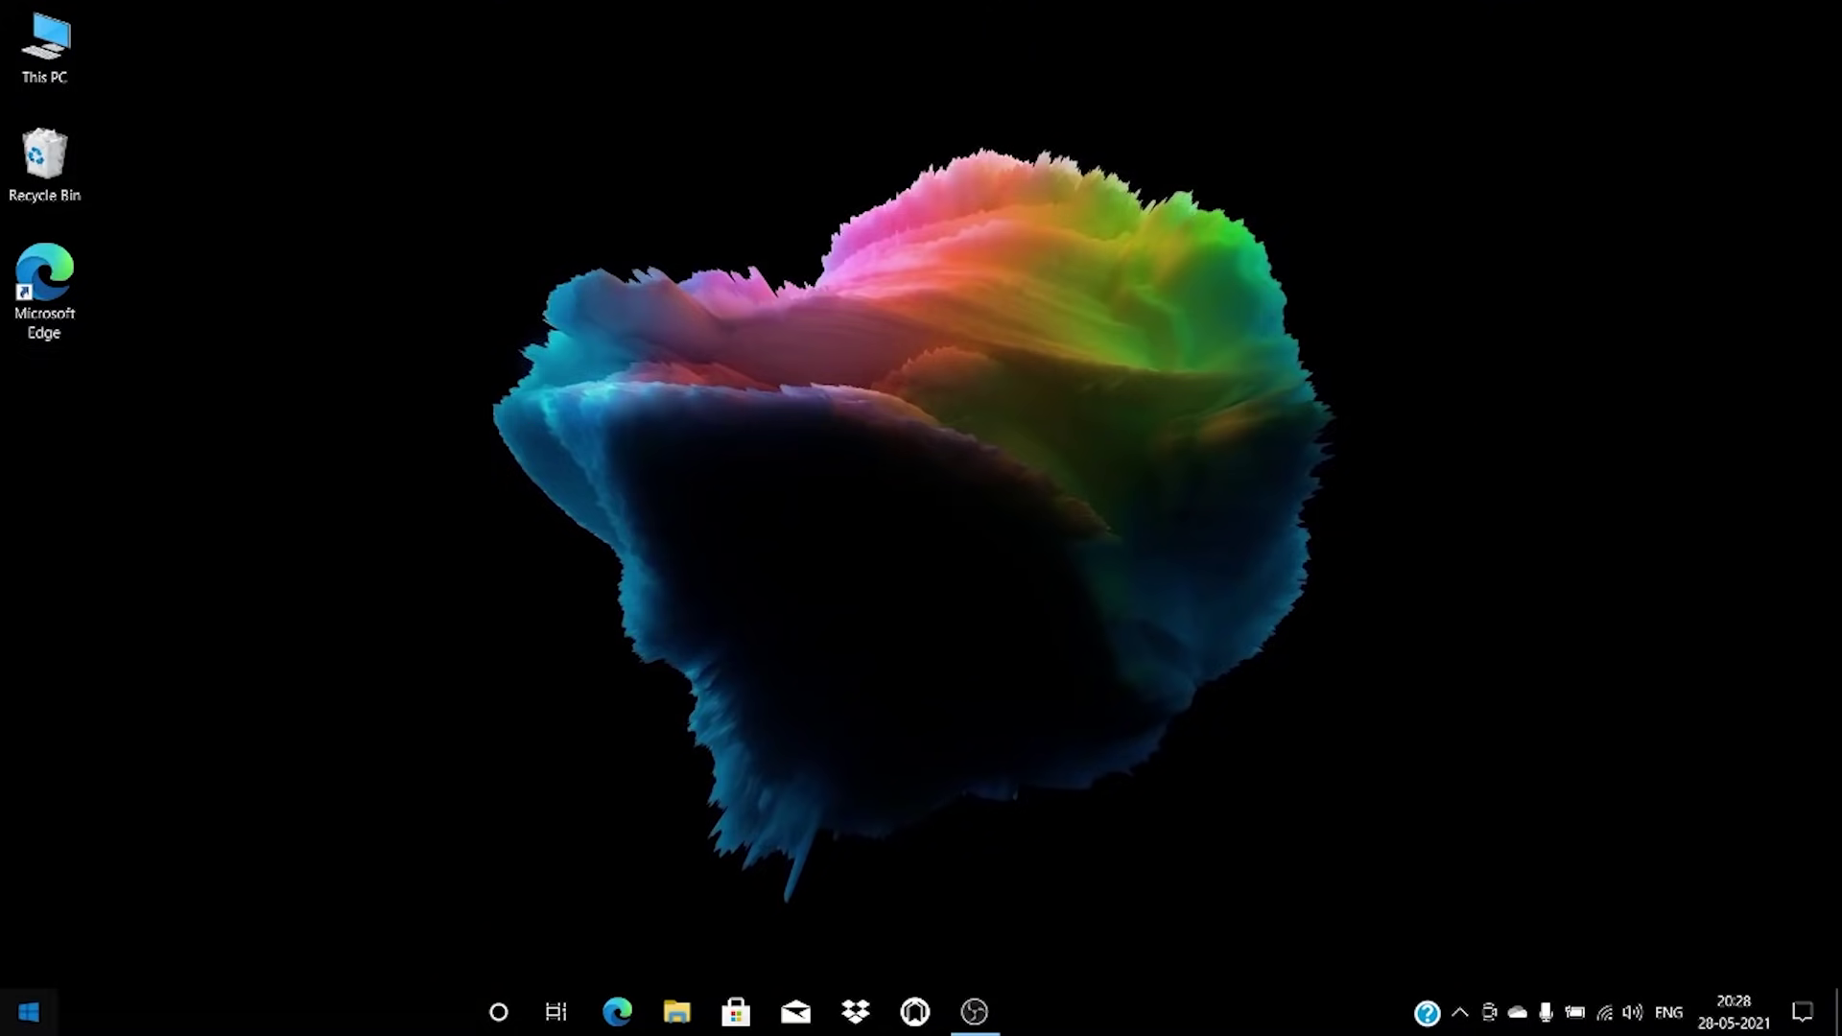
left_click(29, 1012)
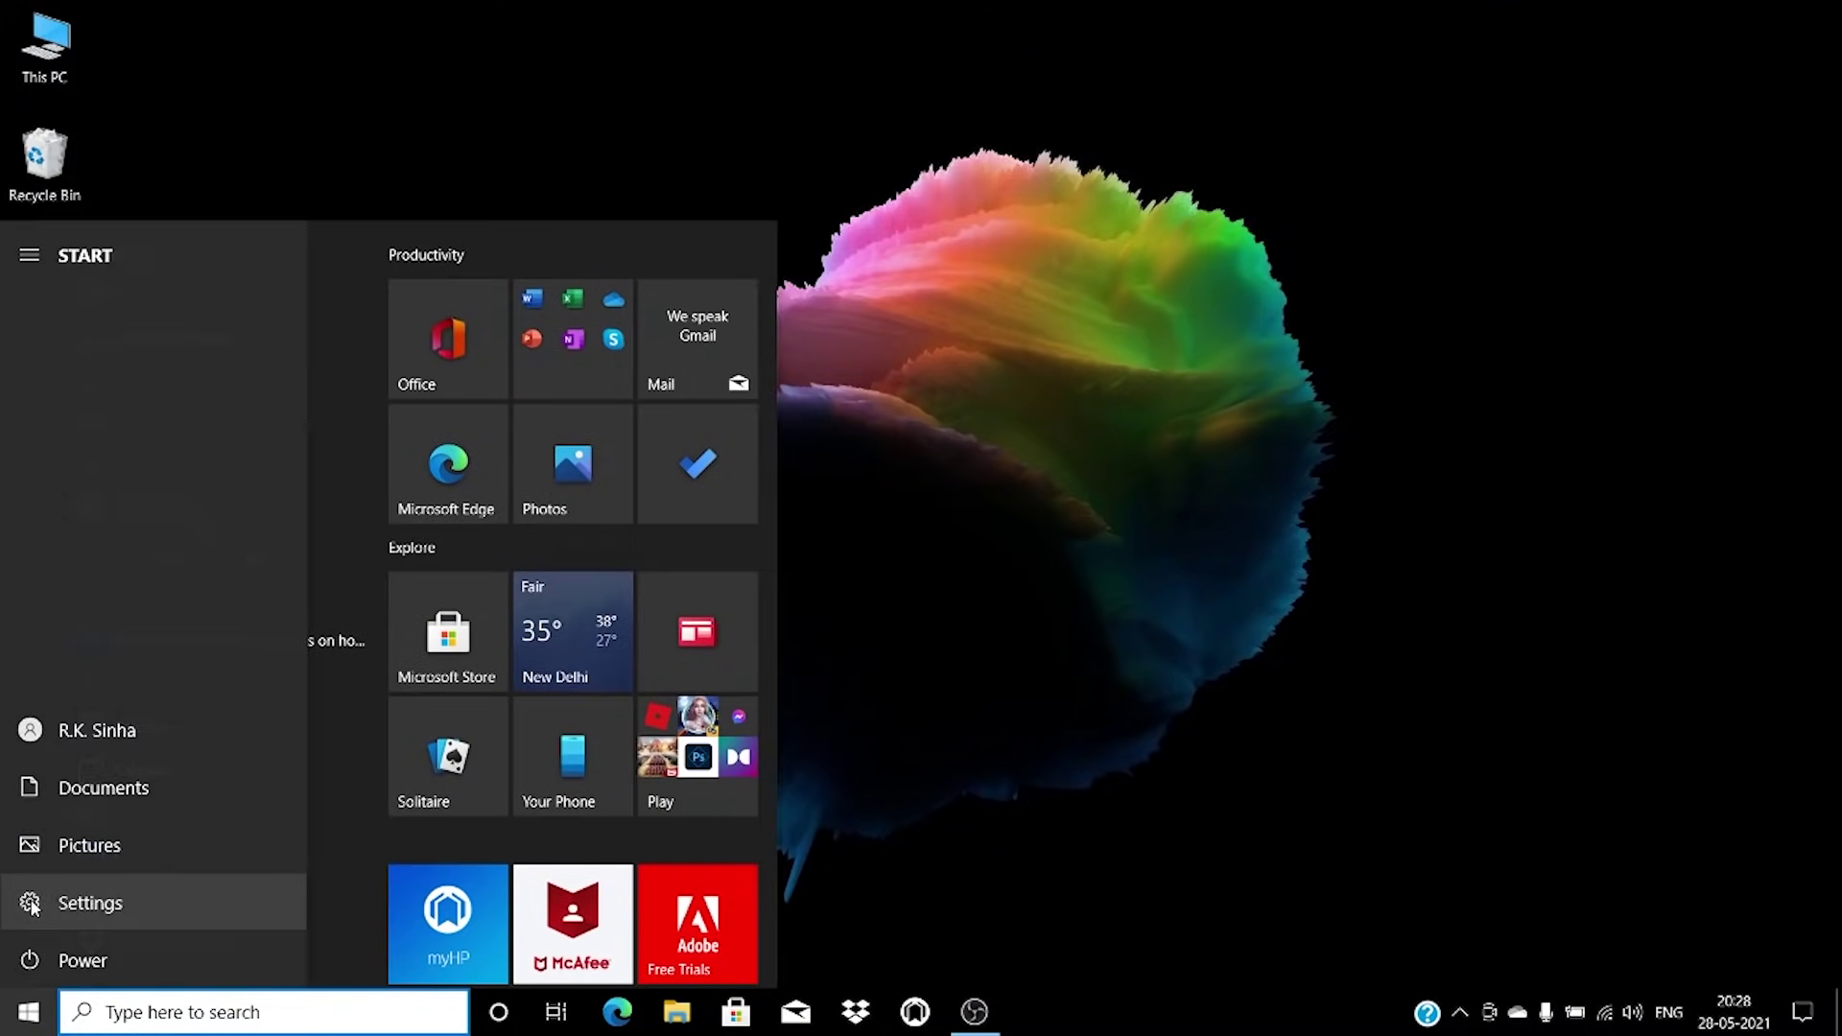
left_click(32, 907)
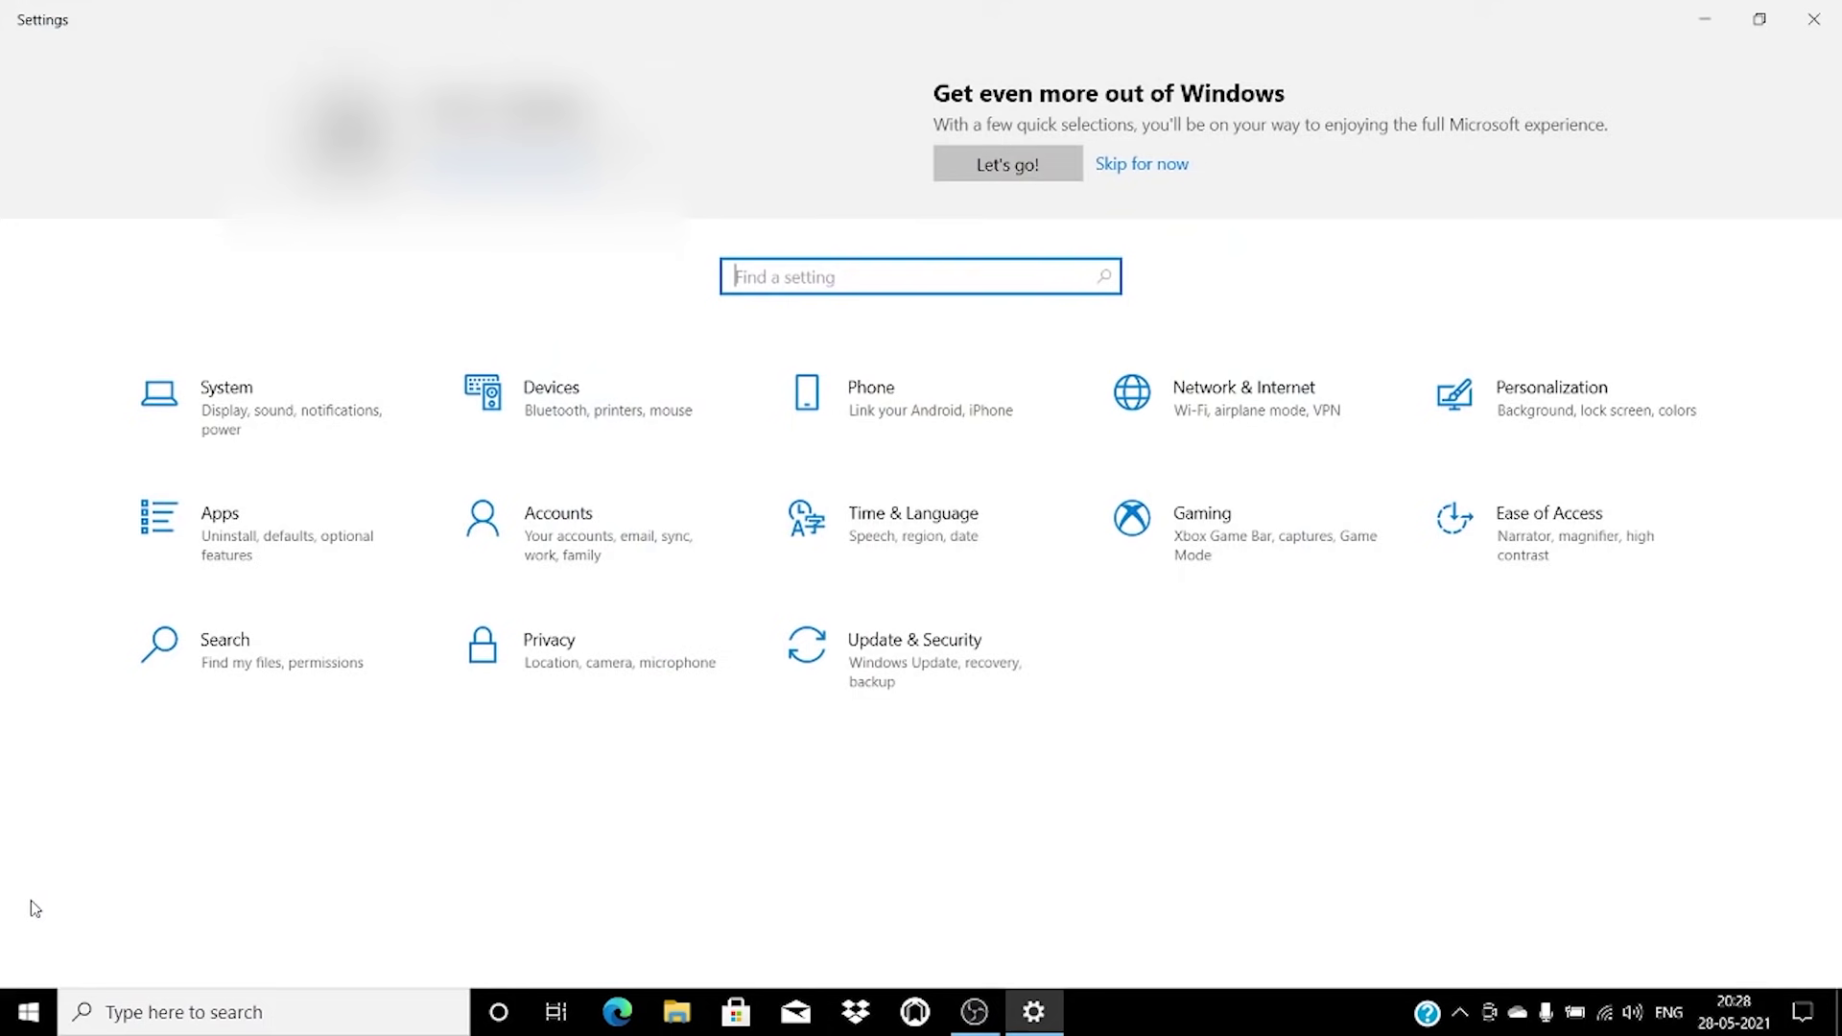
left_click(614, 542)
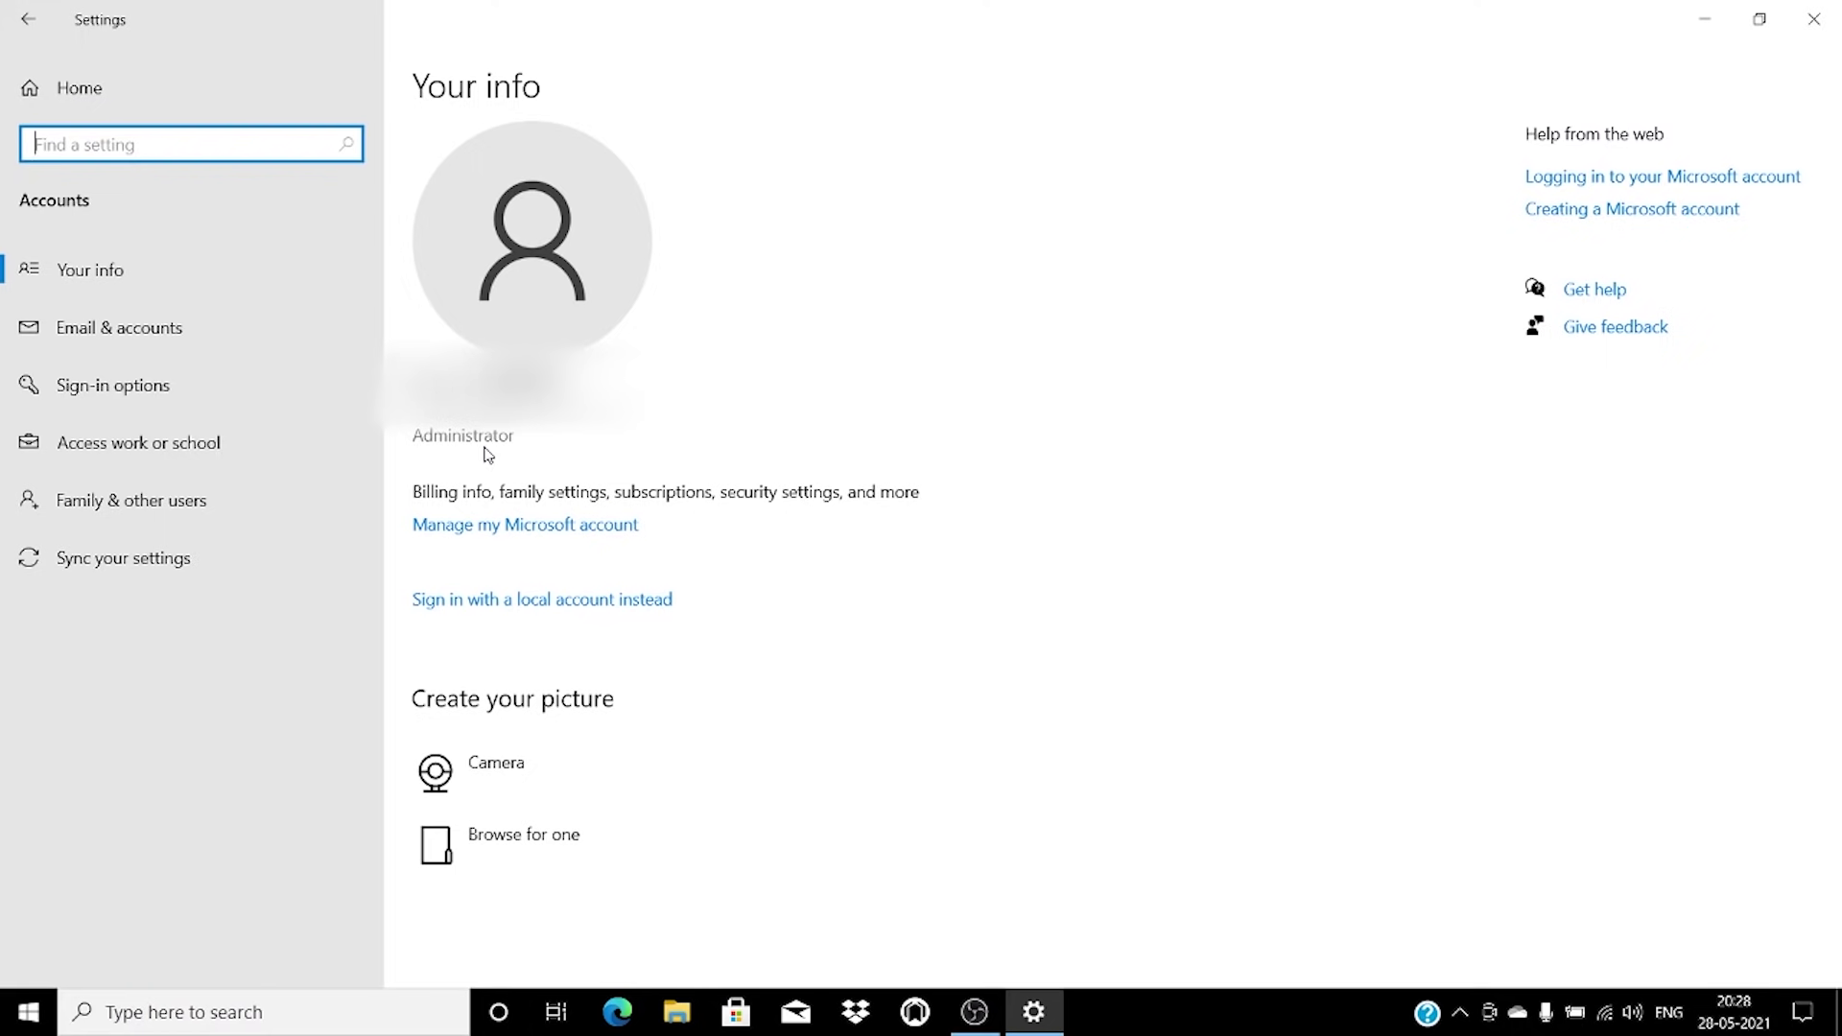
left_click(186, 343)
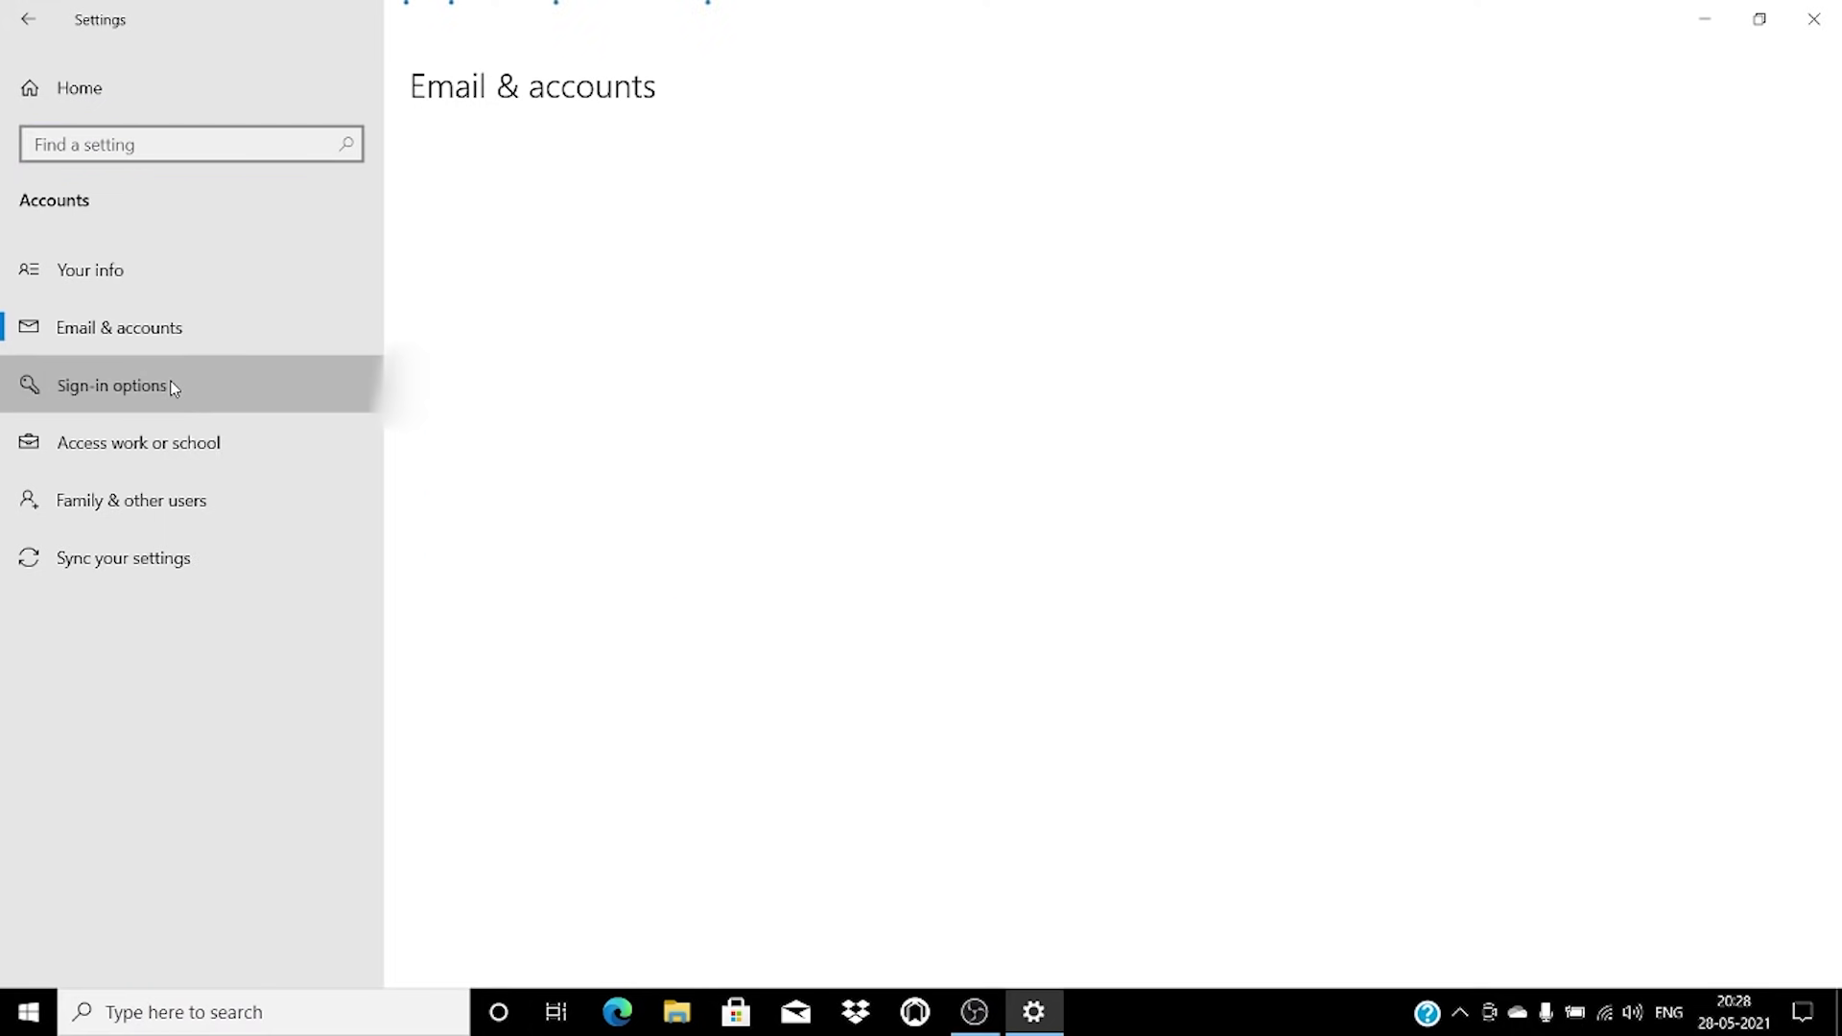
left_click(174, 387)
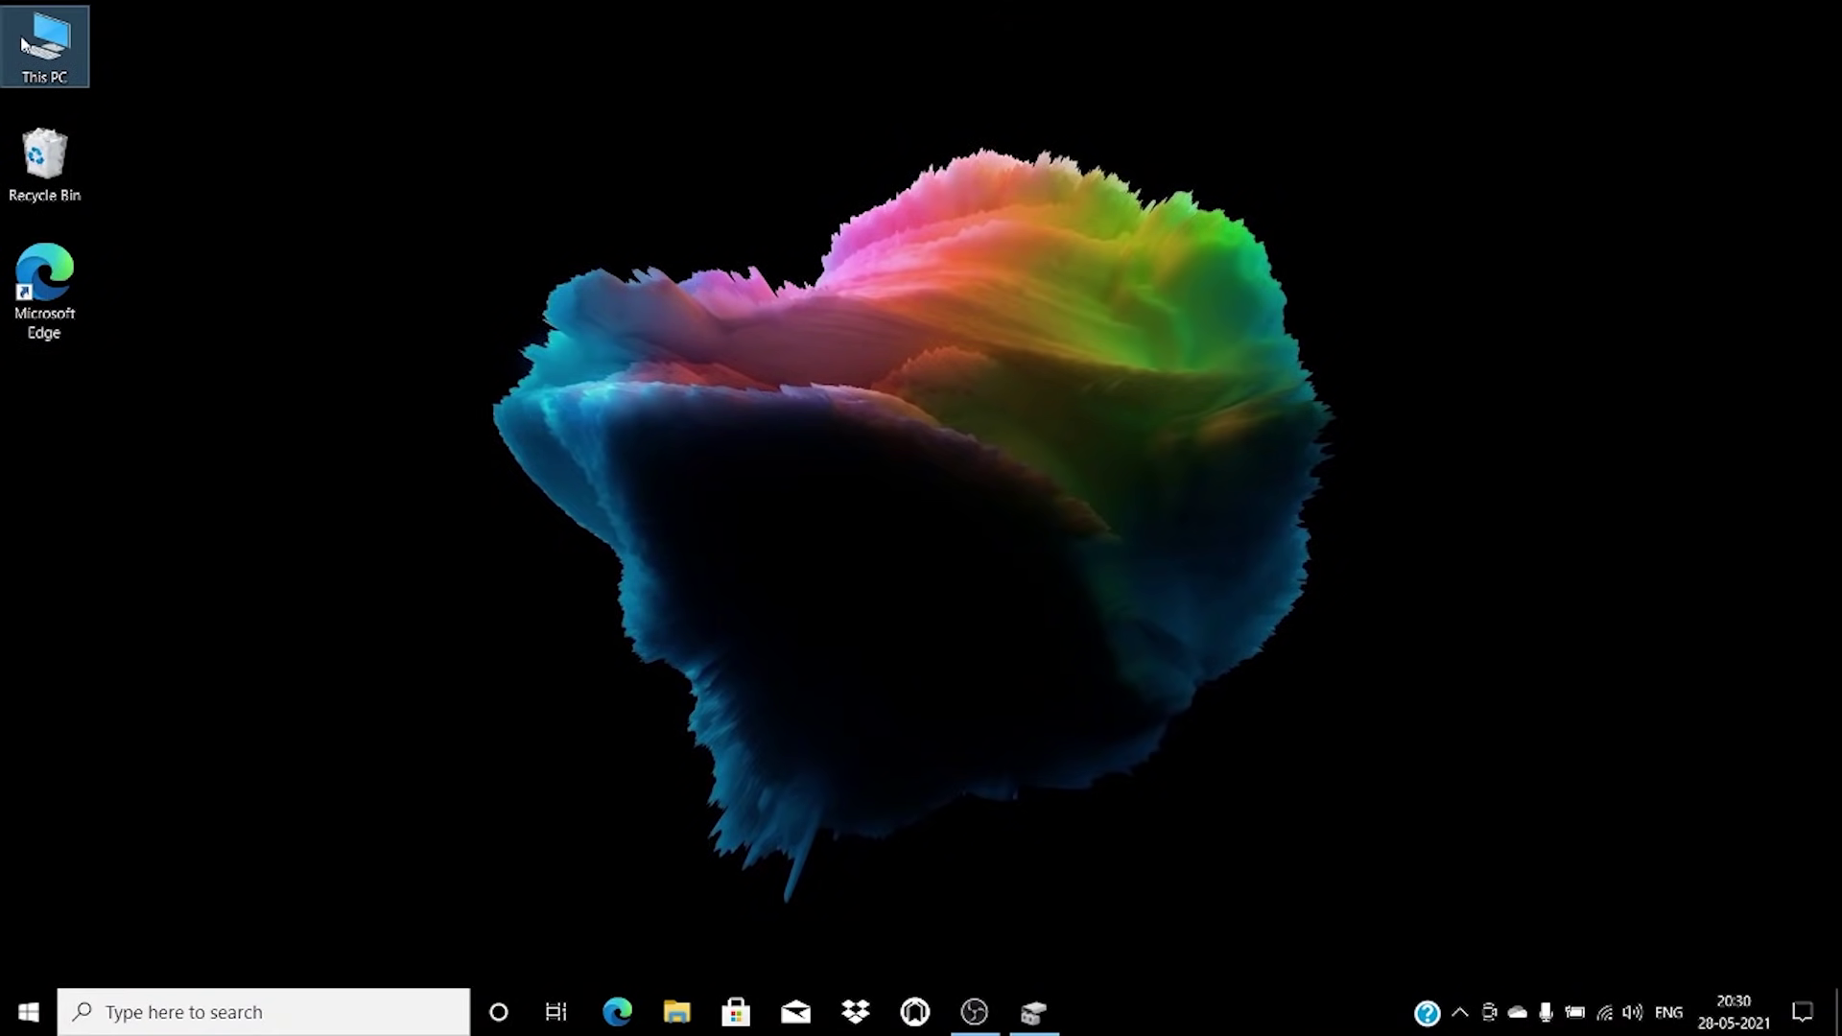
Open This PC to check Windows (C:) has 882 GB free of 930 GB
double_click(26, 44)
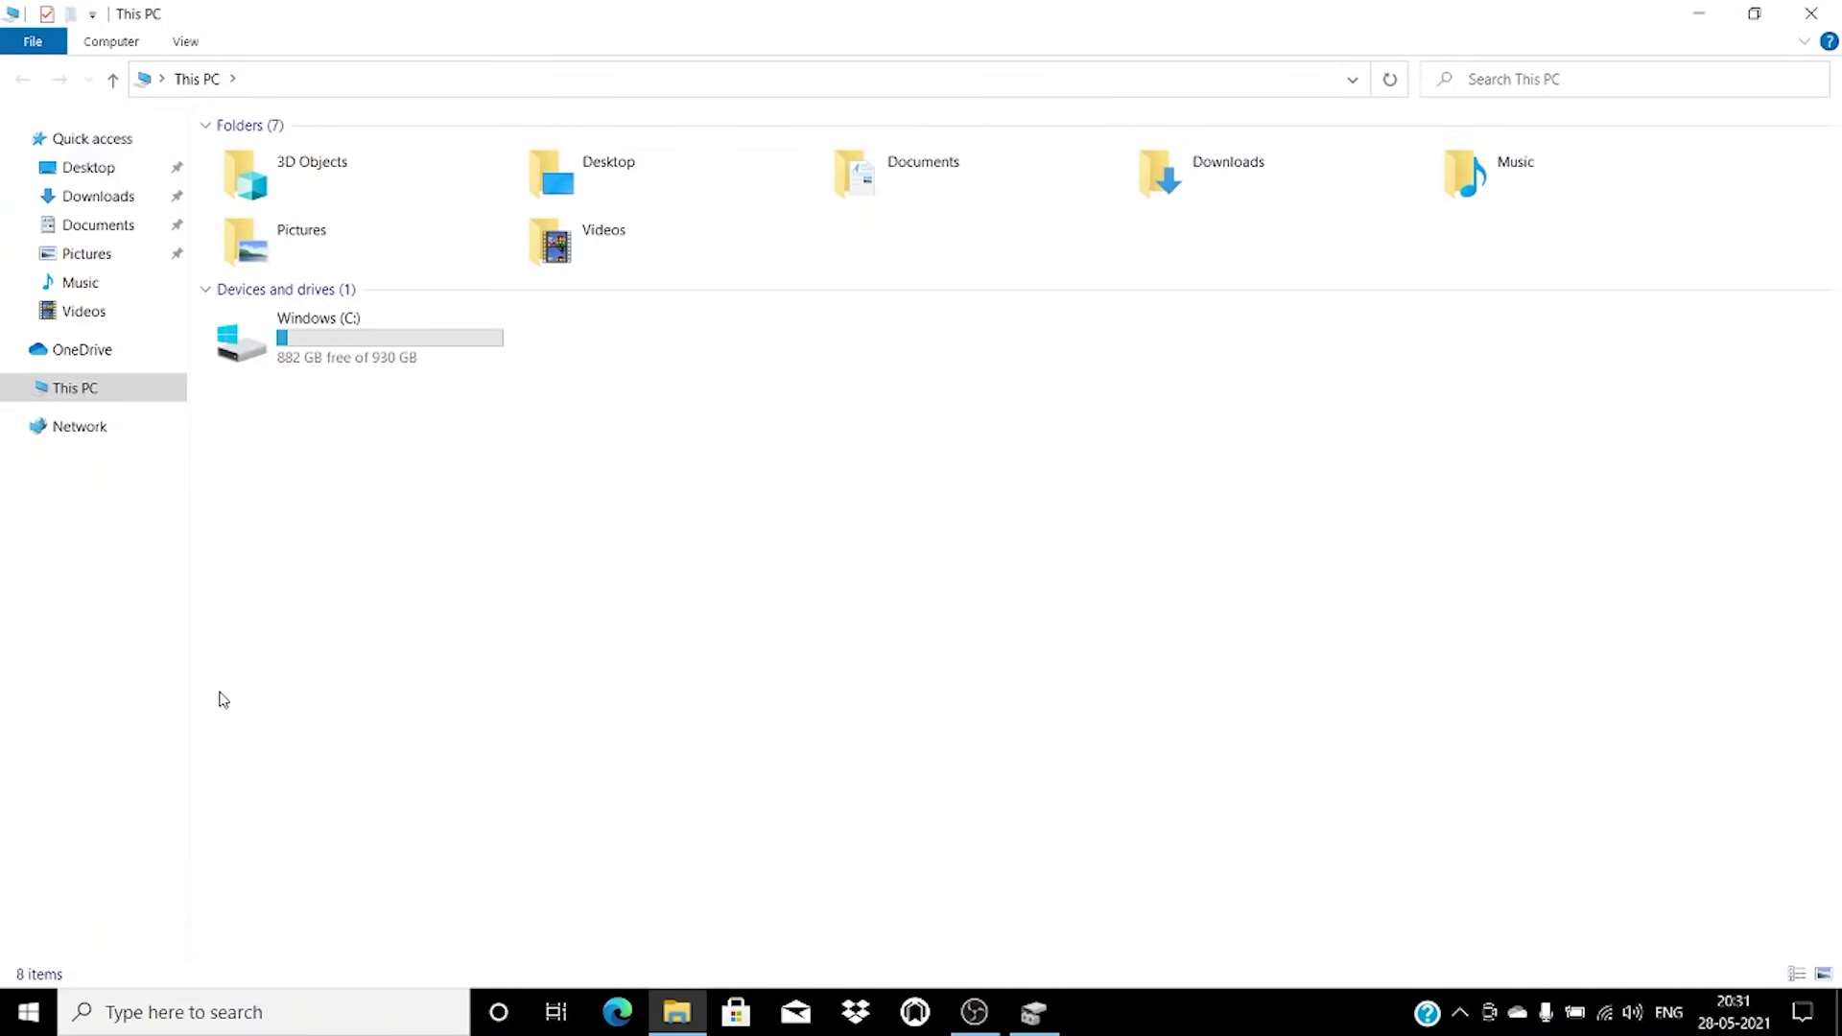
right_click(27, 1012)
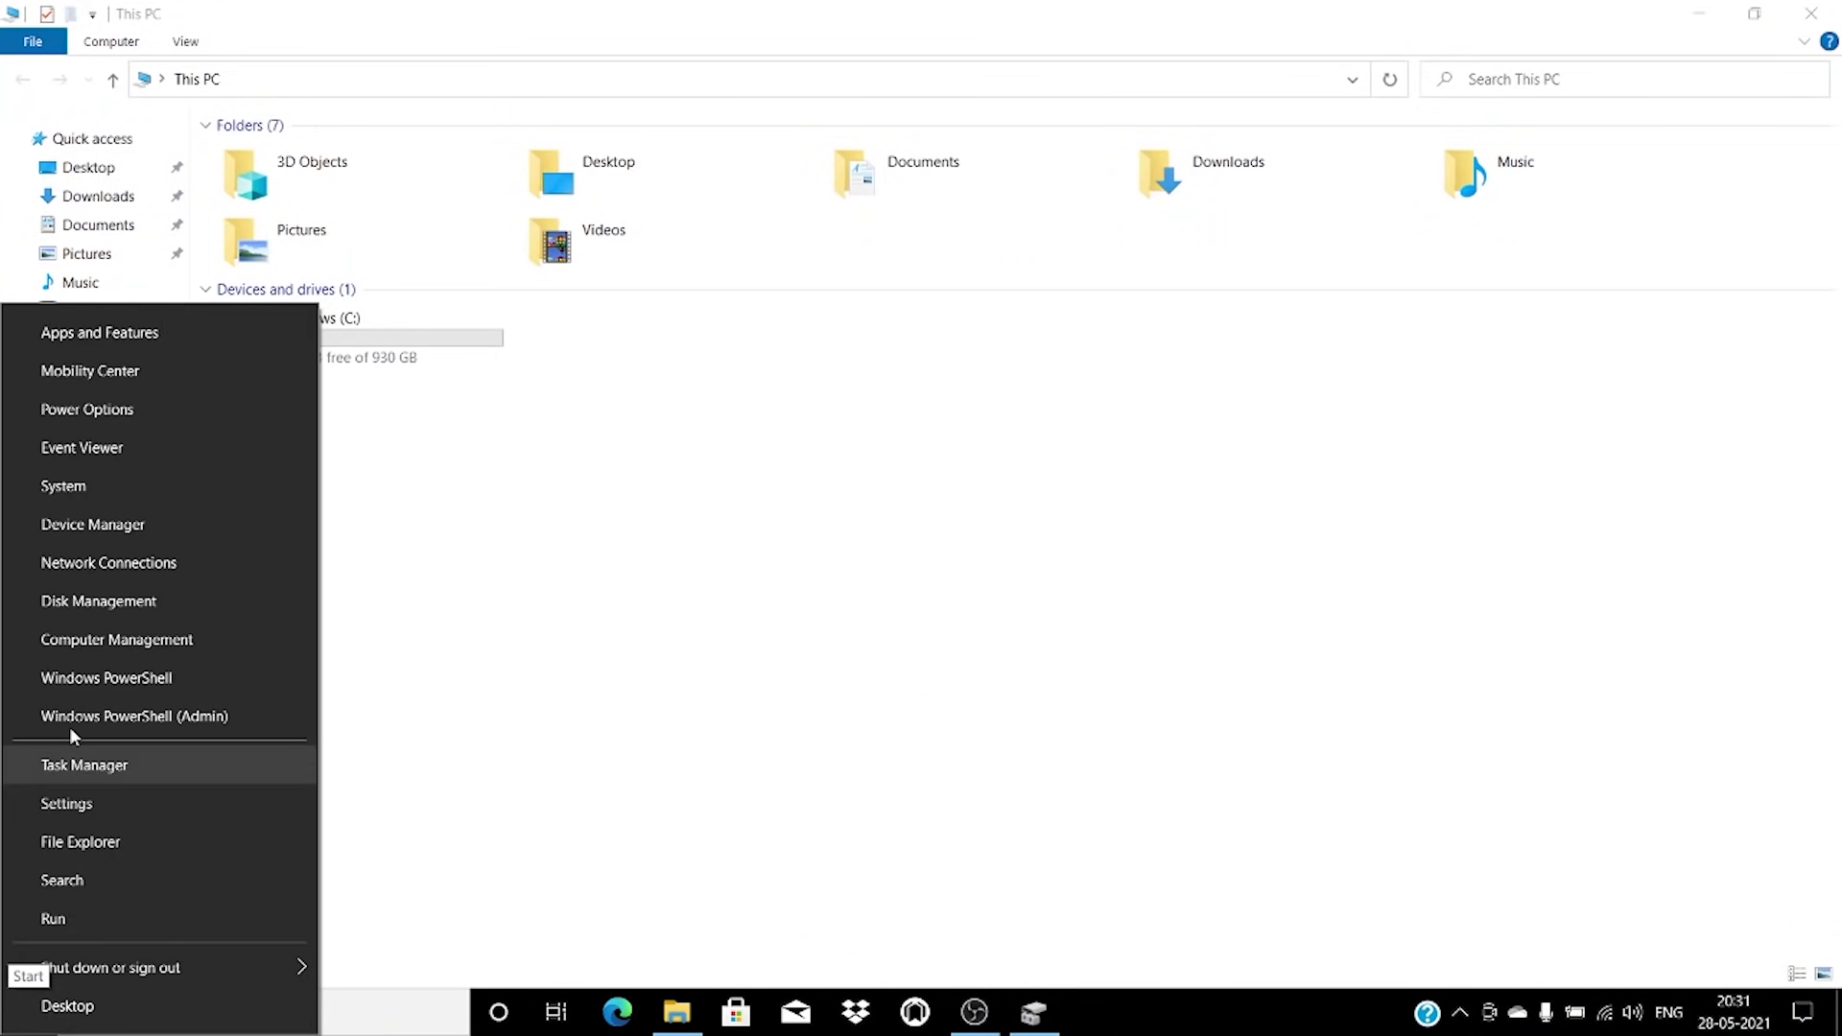
Open Disk Management maximised and choose Shrink Volume on the Windows (C:) partition
left_click(148, 600)
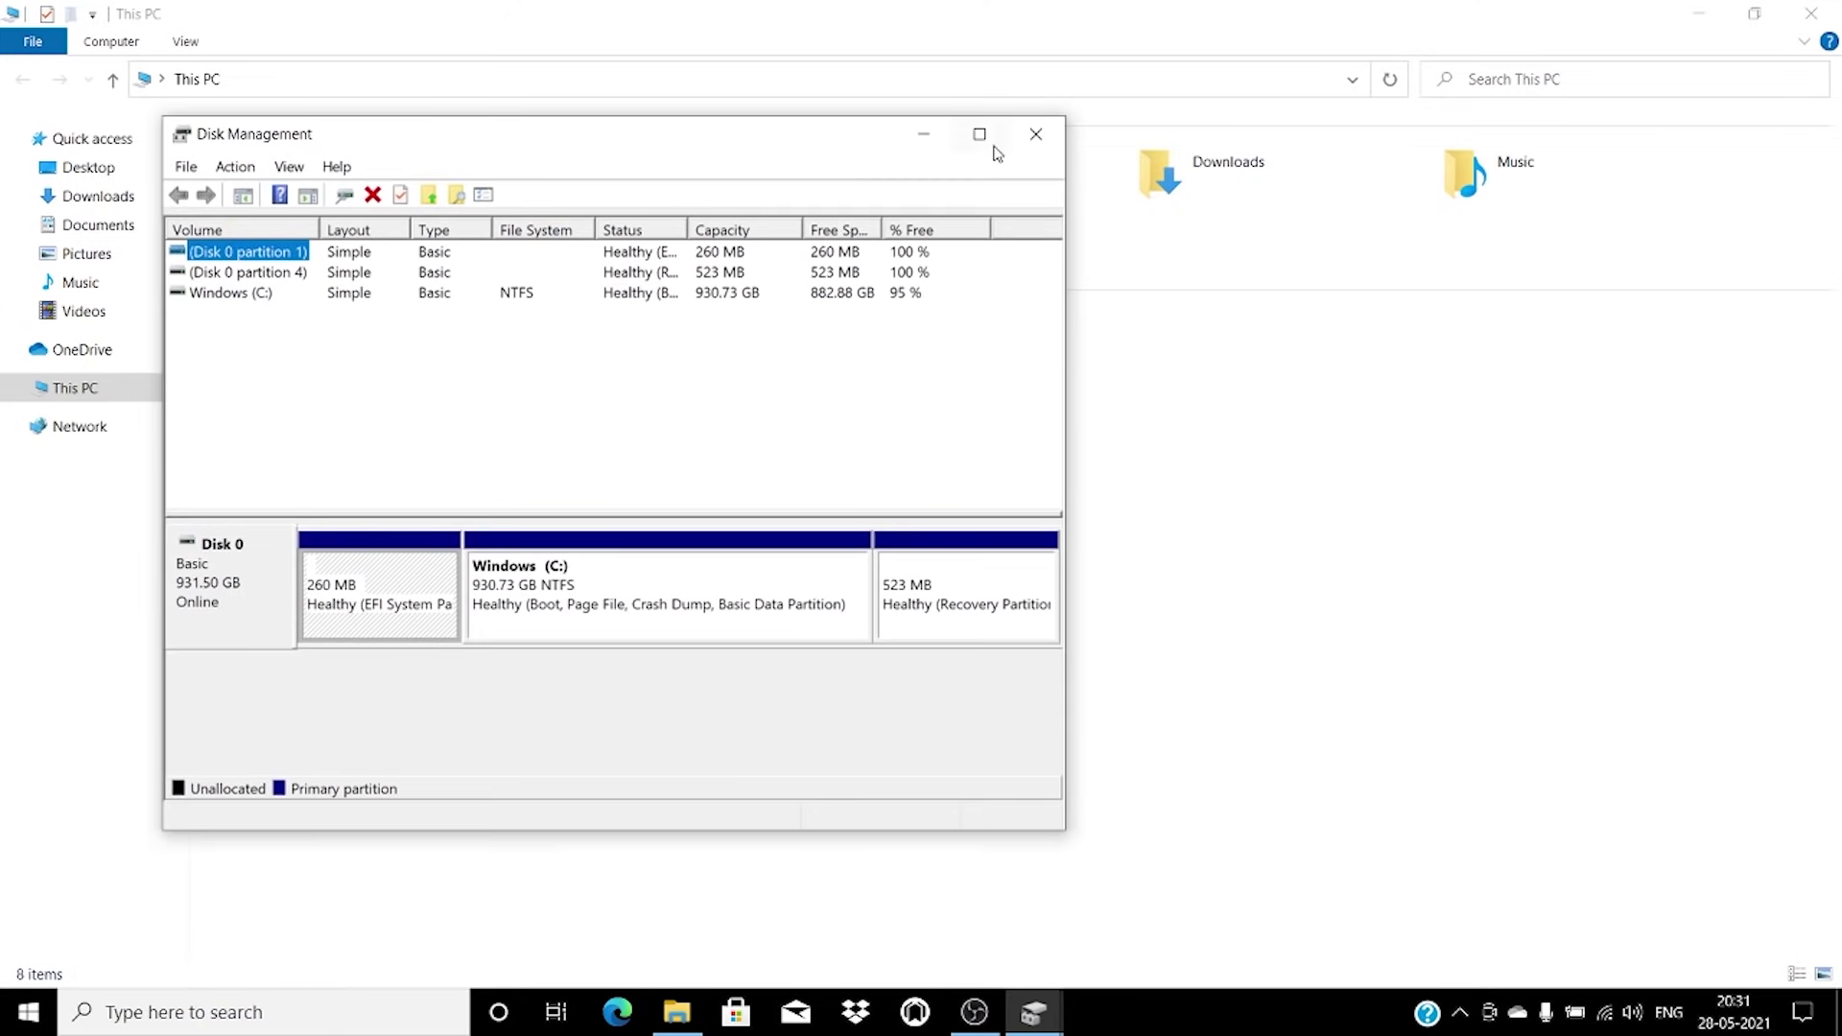
left_click(980, 134)
left_click(616, 472)
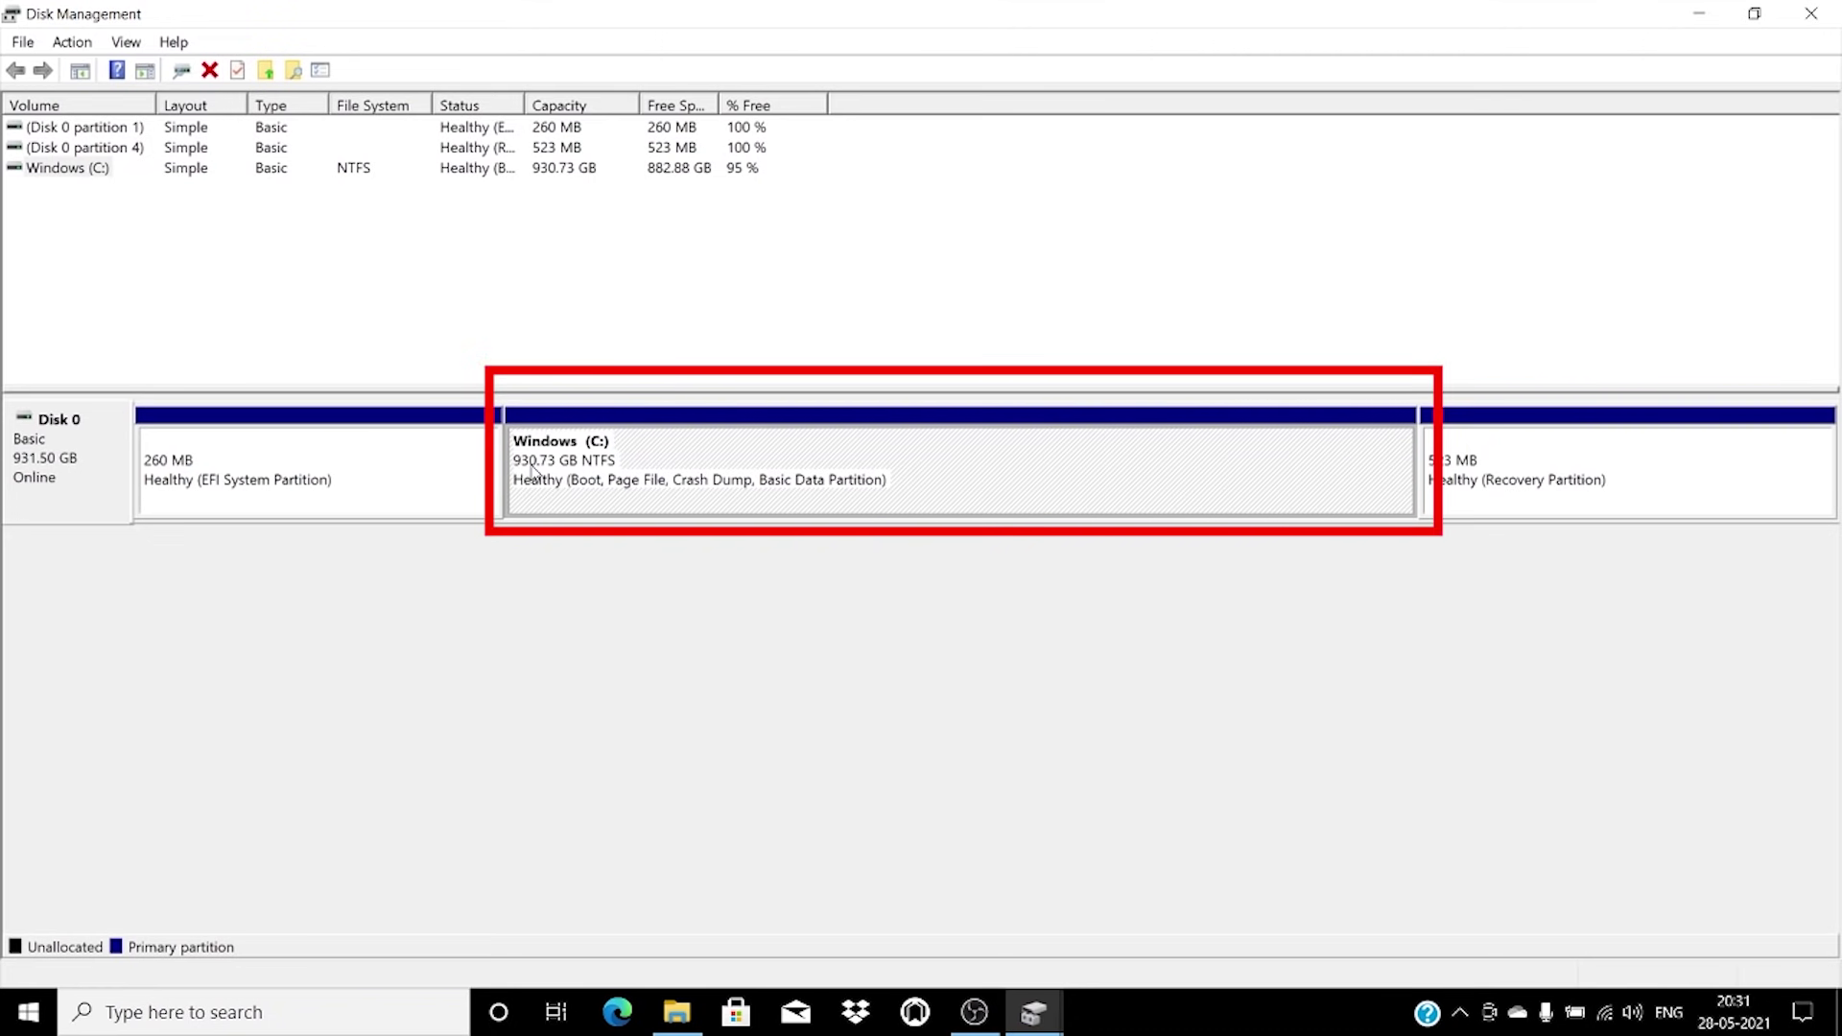
left_click(653, 680)
left_click(640, 476)
right_click(699, 474)
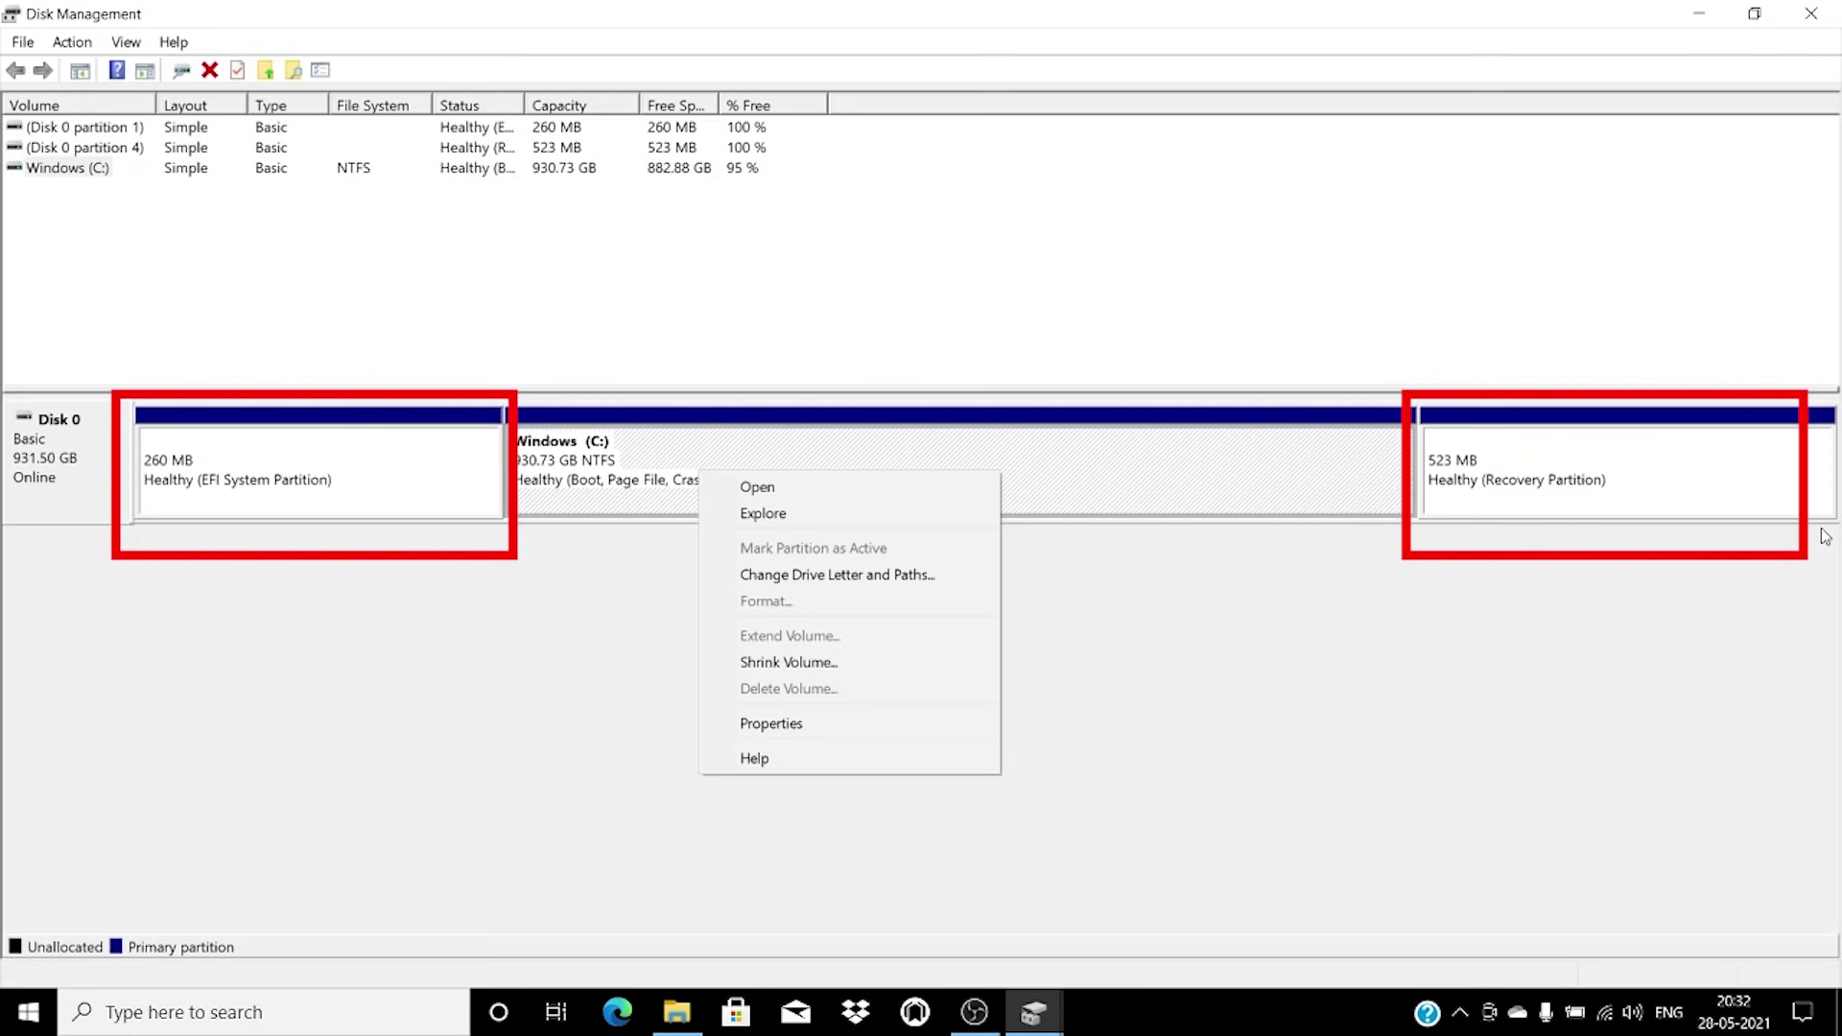
left_click(564, 470)
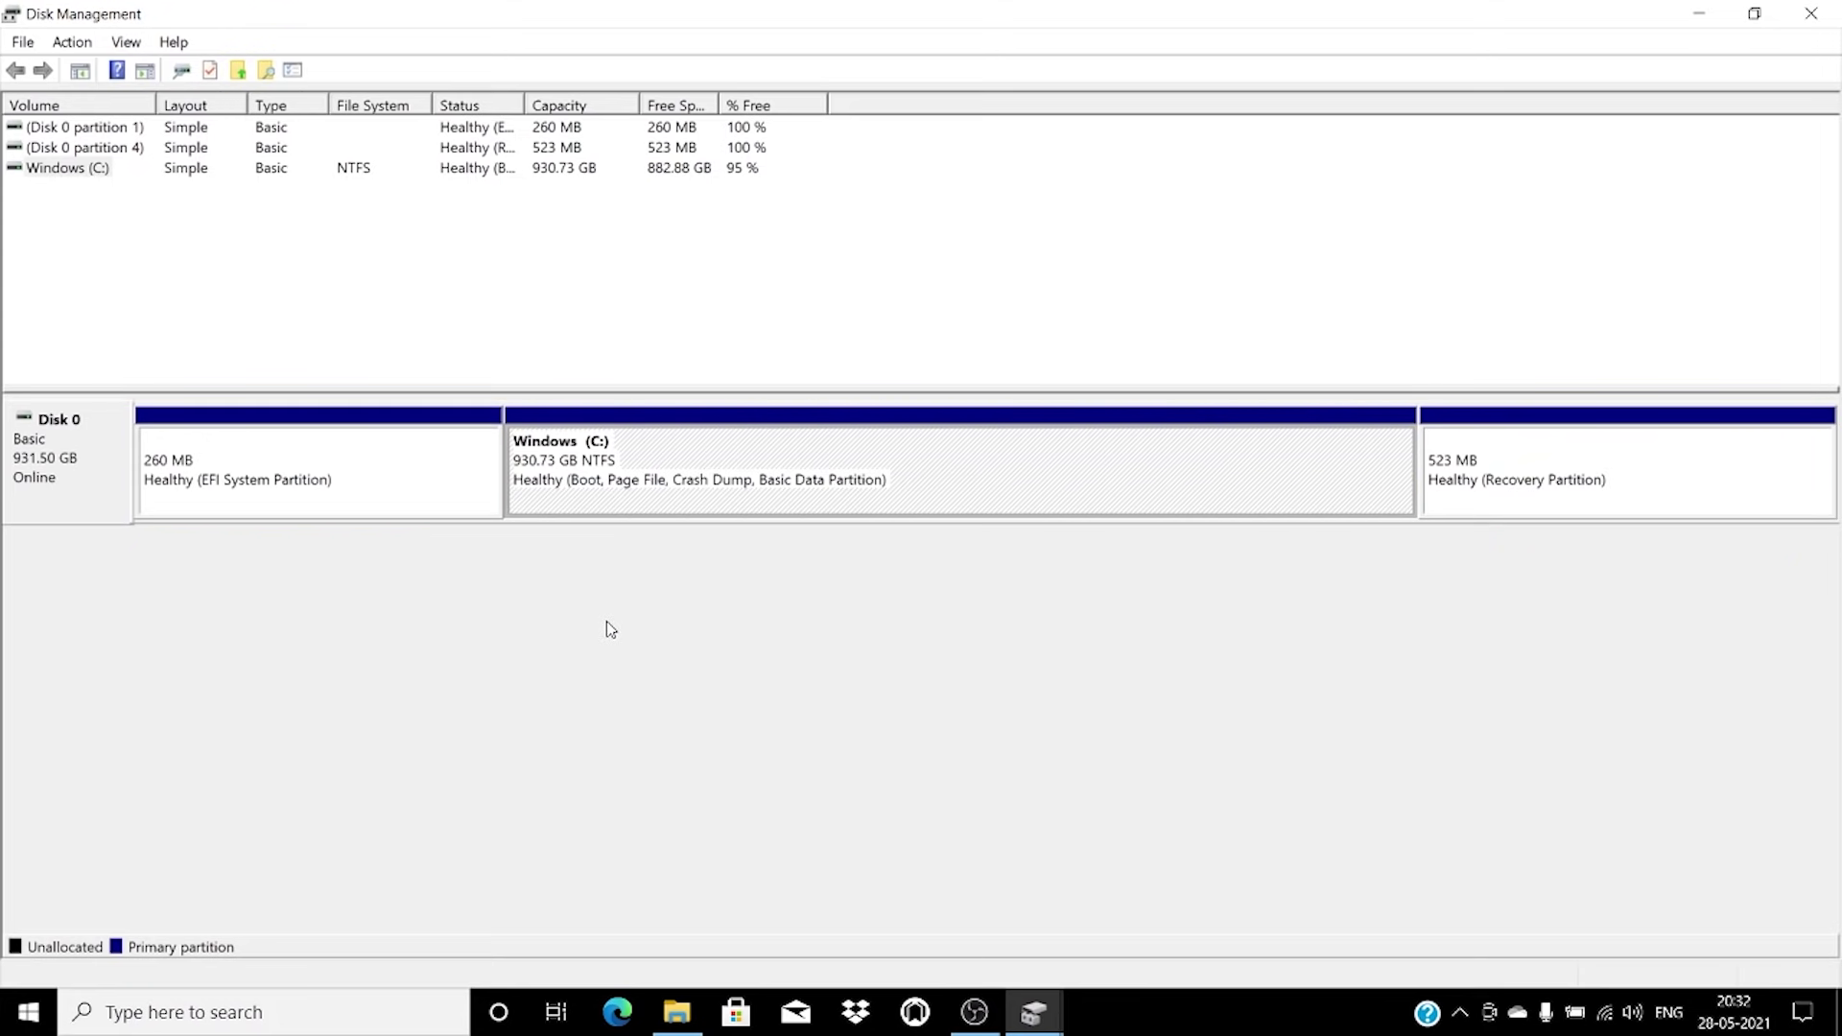
left_click(605, 625)
left_click(637, 463)
right_click(638, 463)
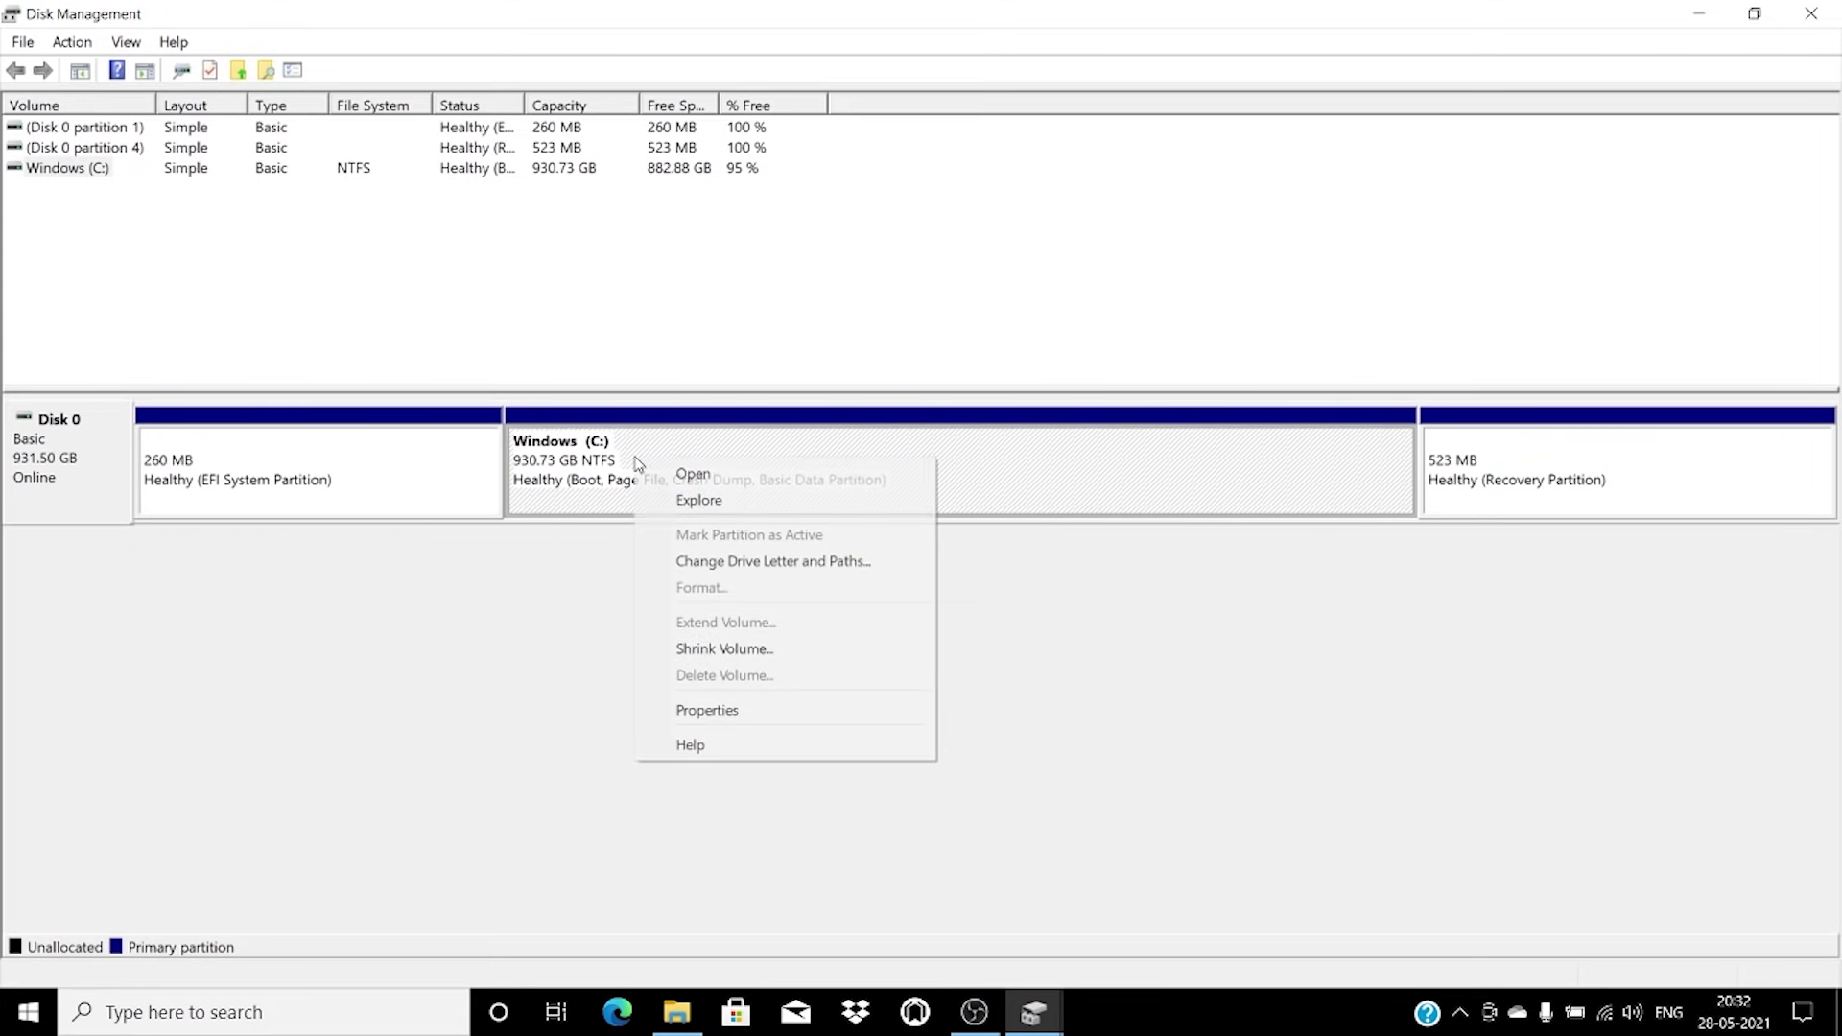
left_click(714, 648)
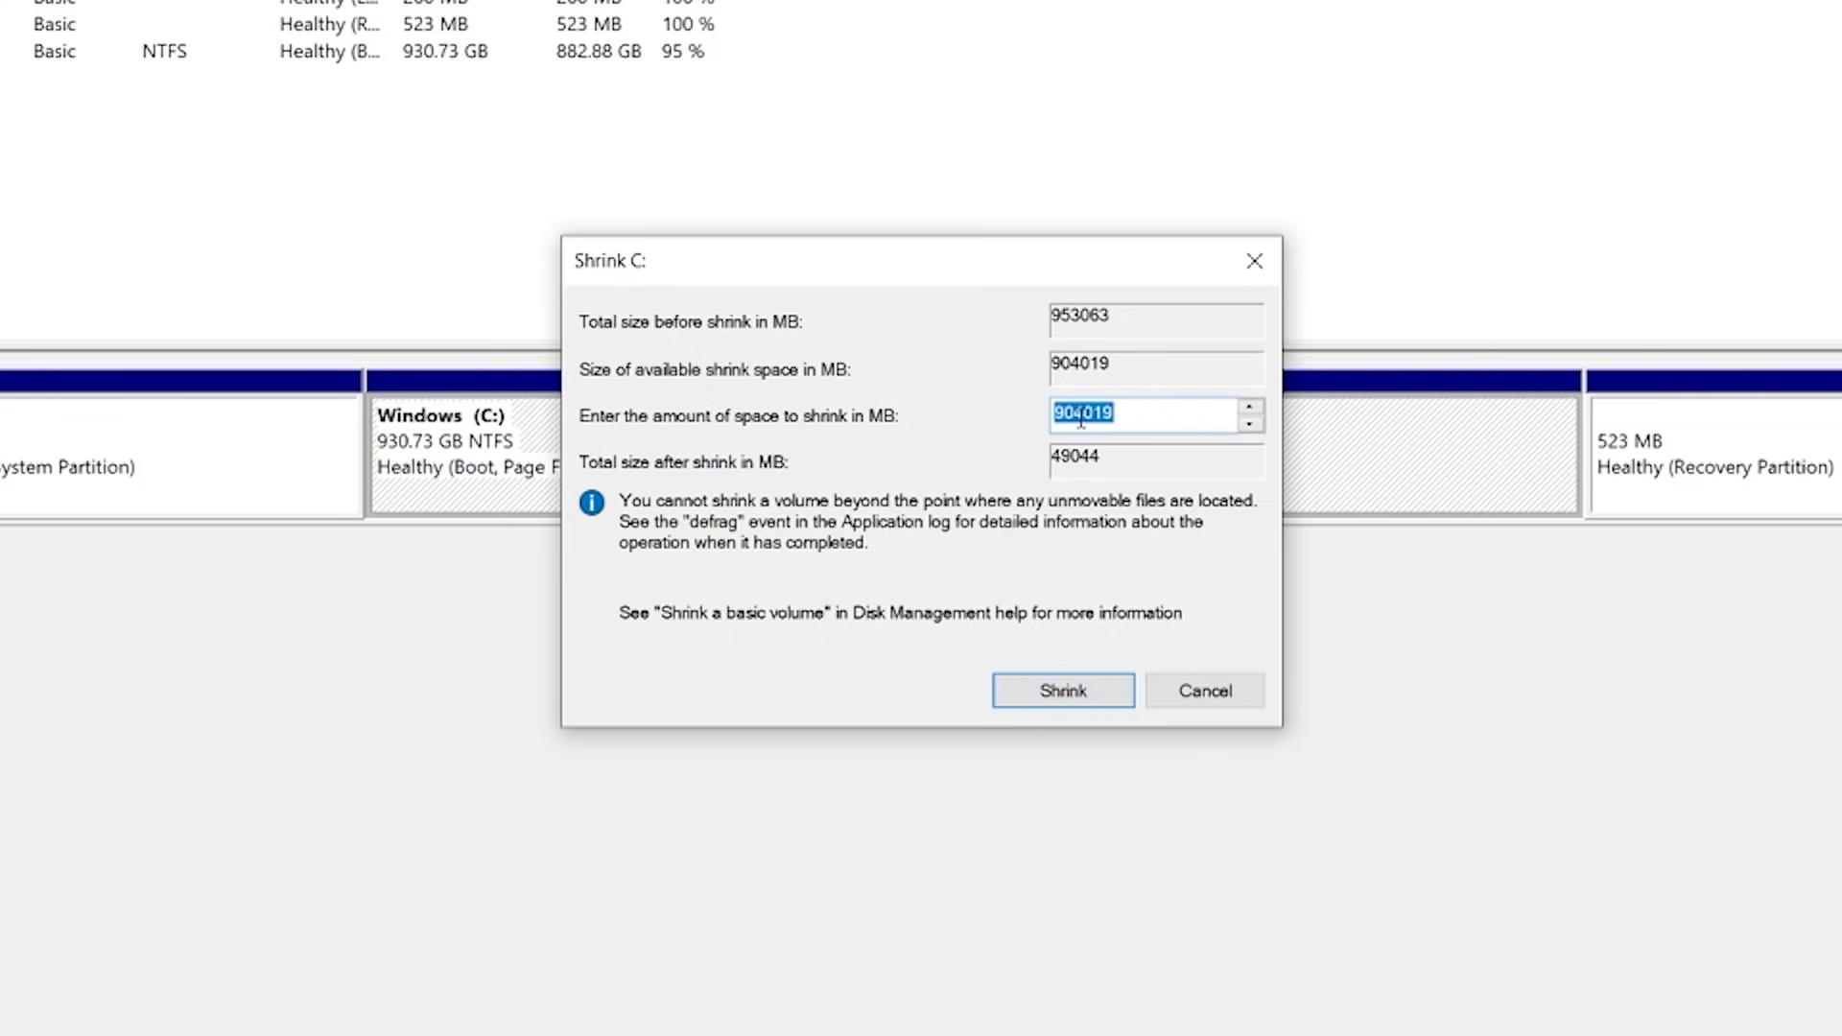
Set the shrink amount to 704019 MB and shrink Windows (C:)
left_click(1168, 424)
key("Home")
key("Delete")
type("7")
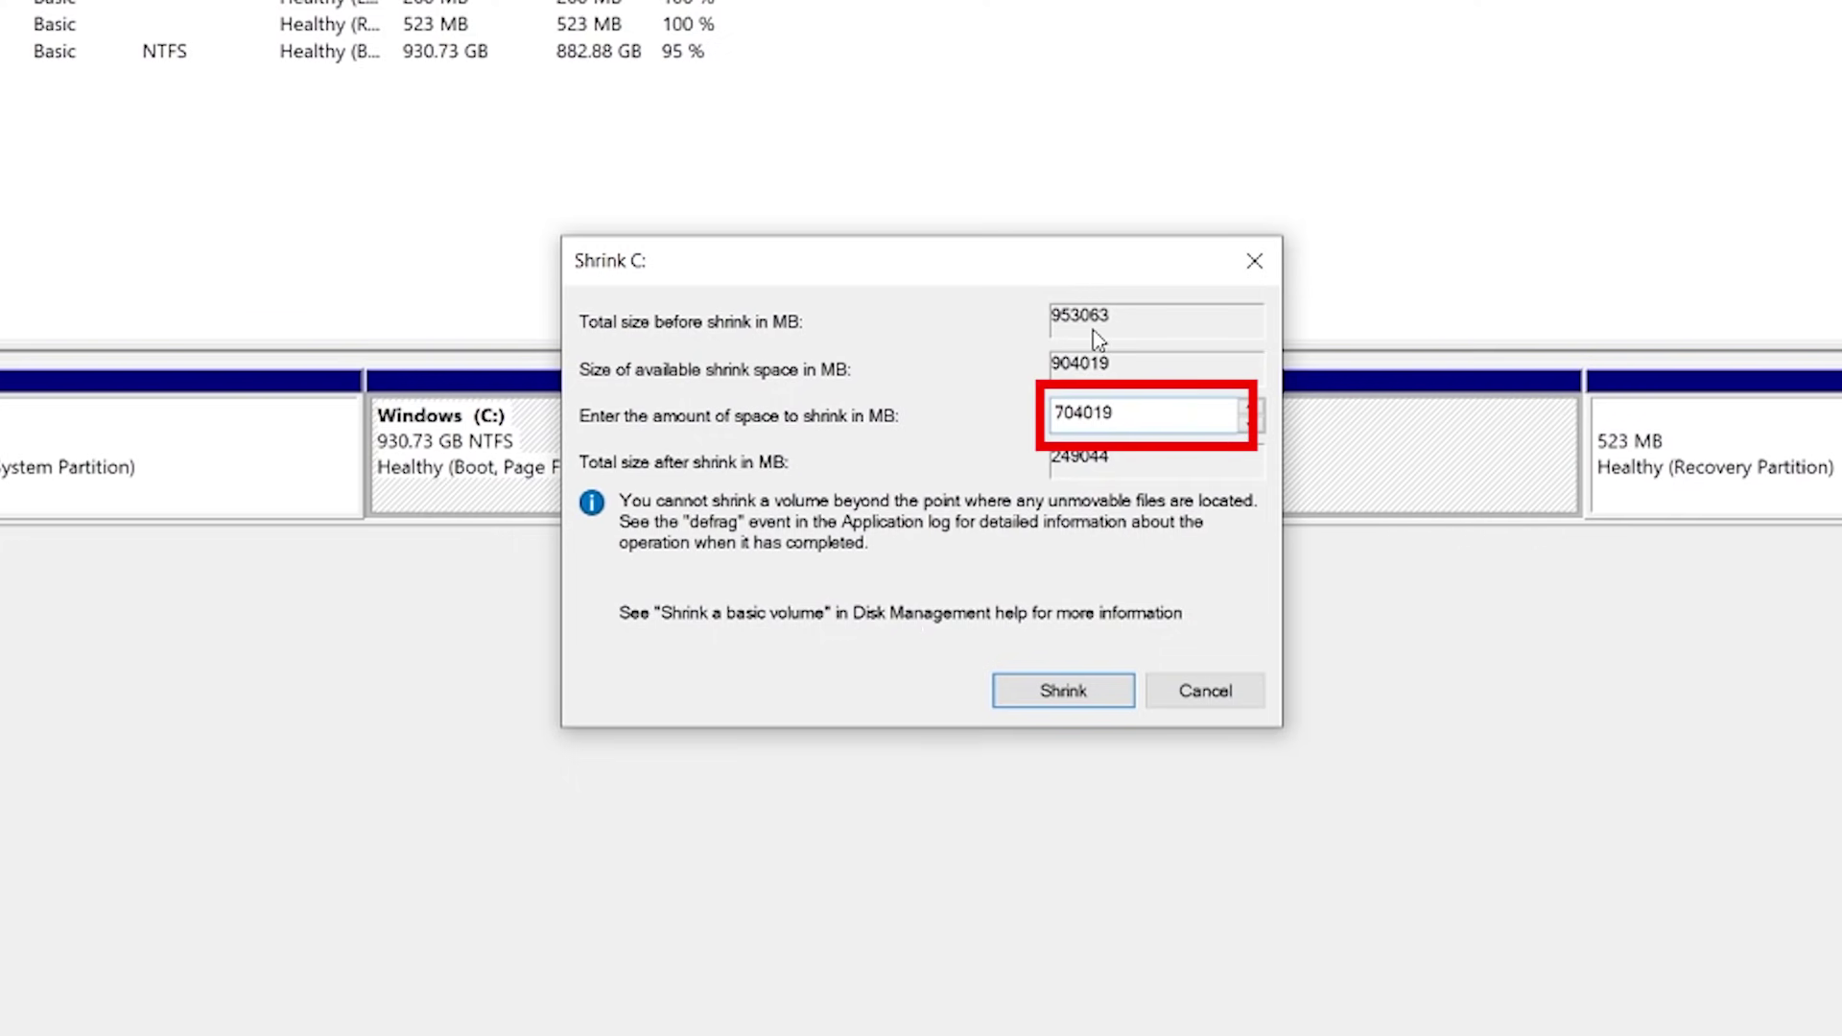
left_click(1081, 697)
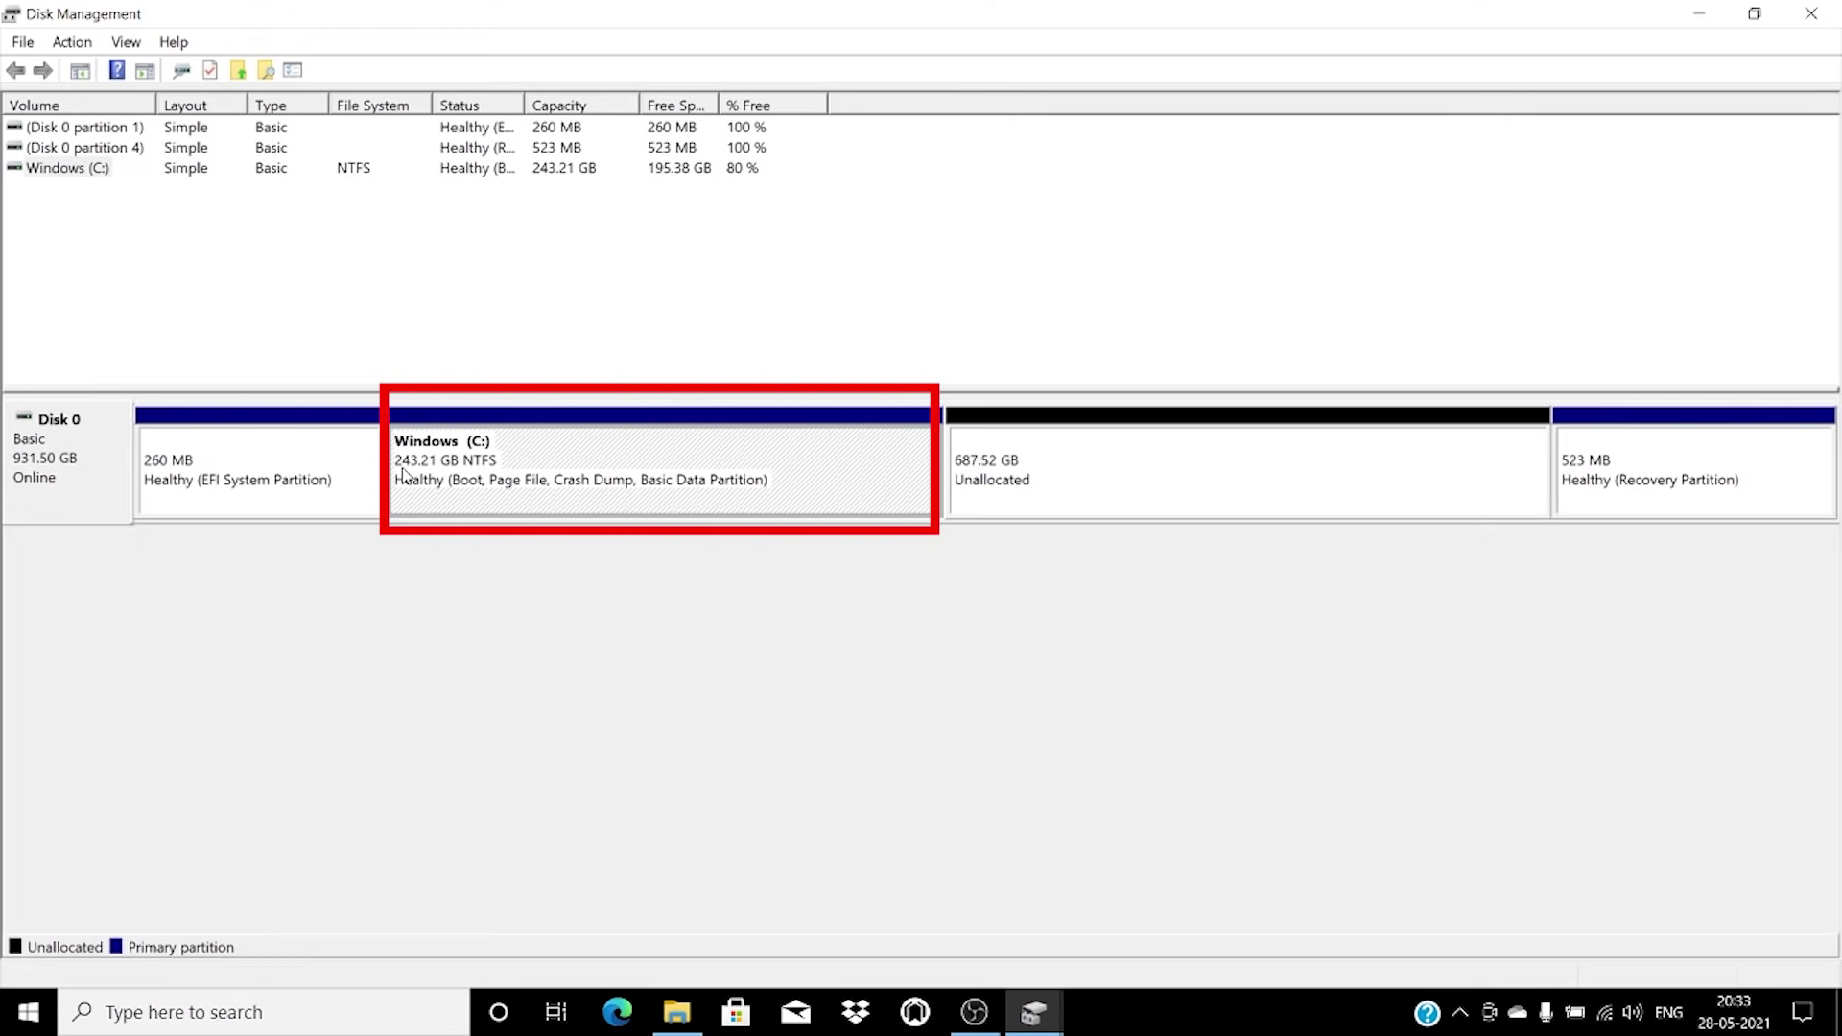
Inspect the 687.52 GB unallocated space and refresh This PC to confirm C:'s new size
left_click(1023, 480)
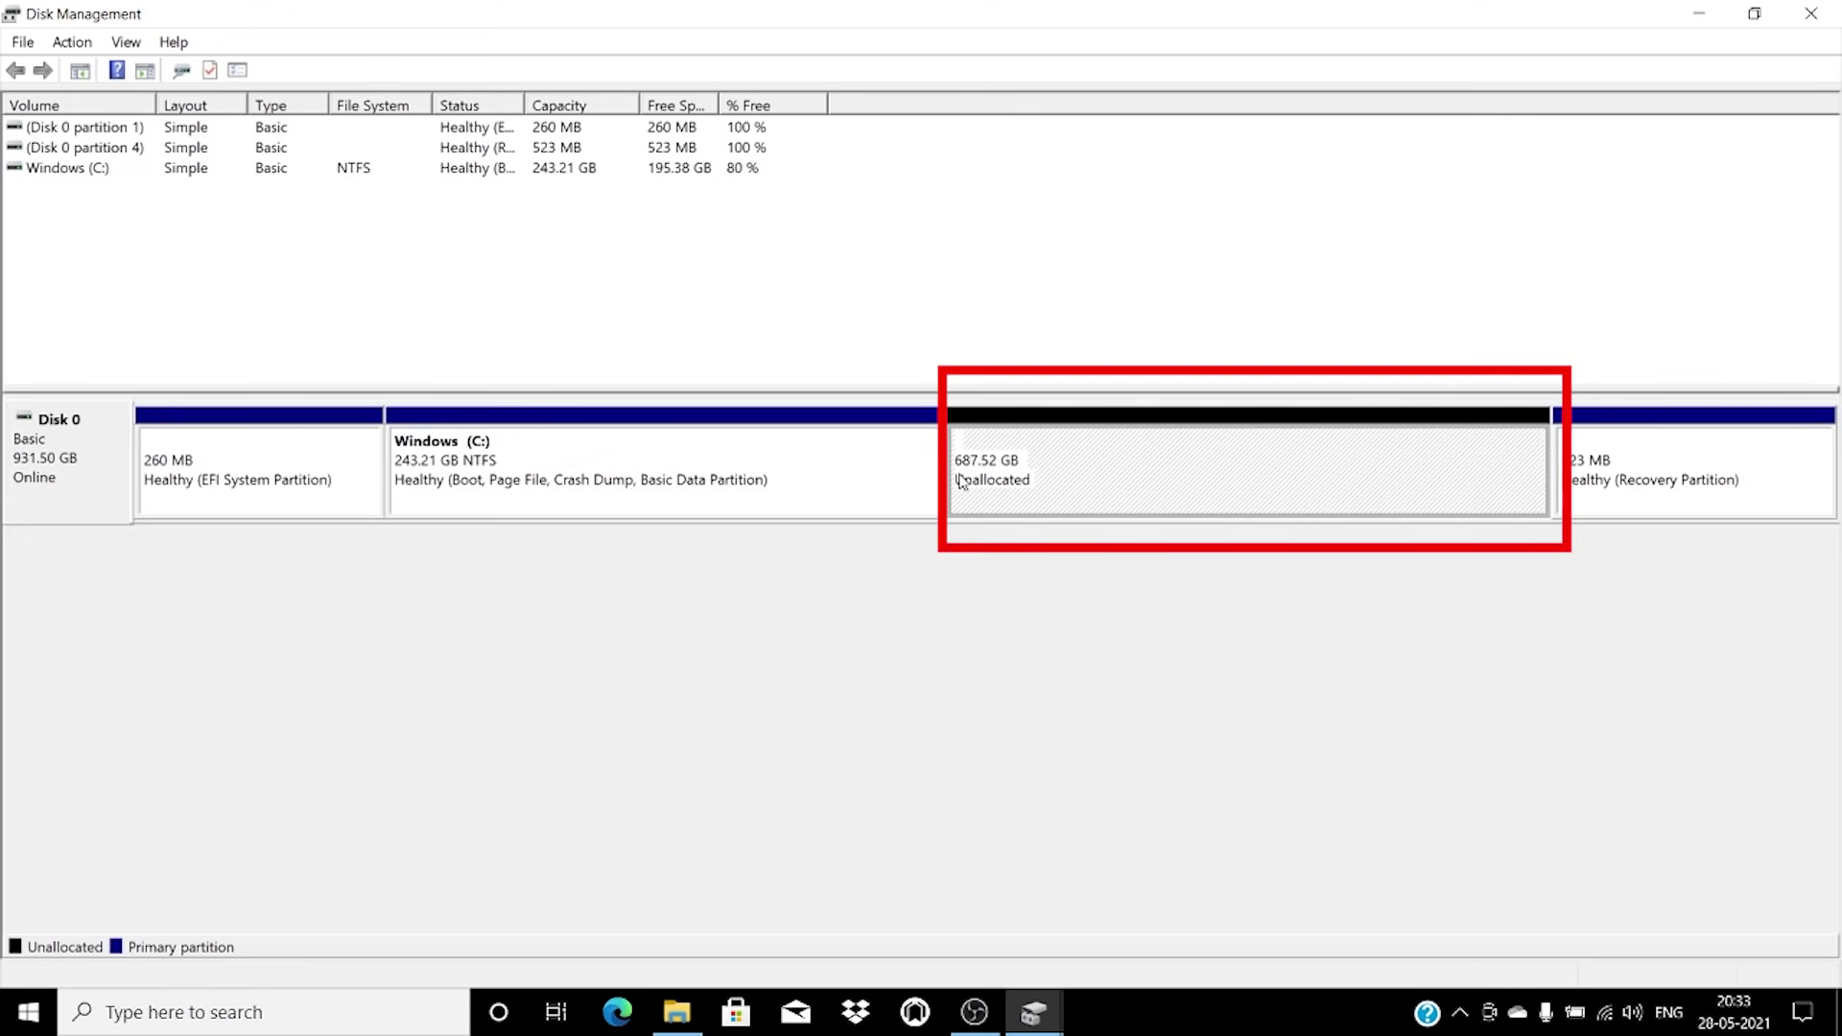
left_click(1241, 688)
left_click(1085, 512)
left_click(876, 542)
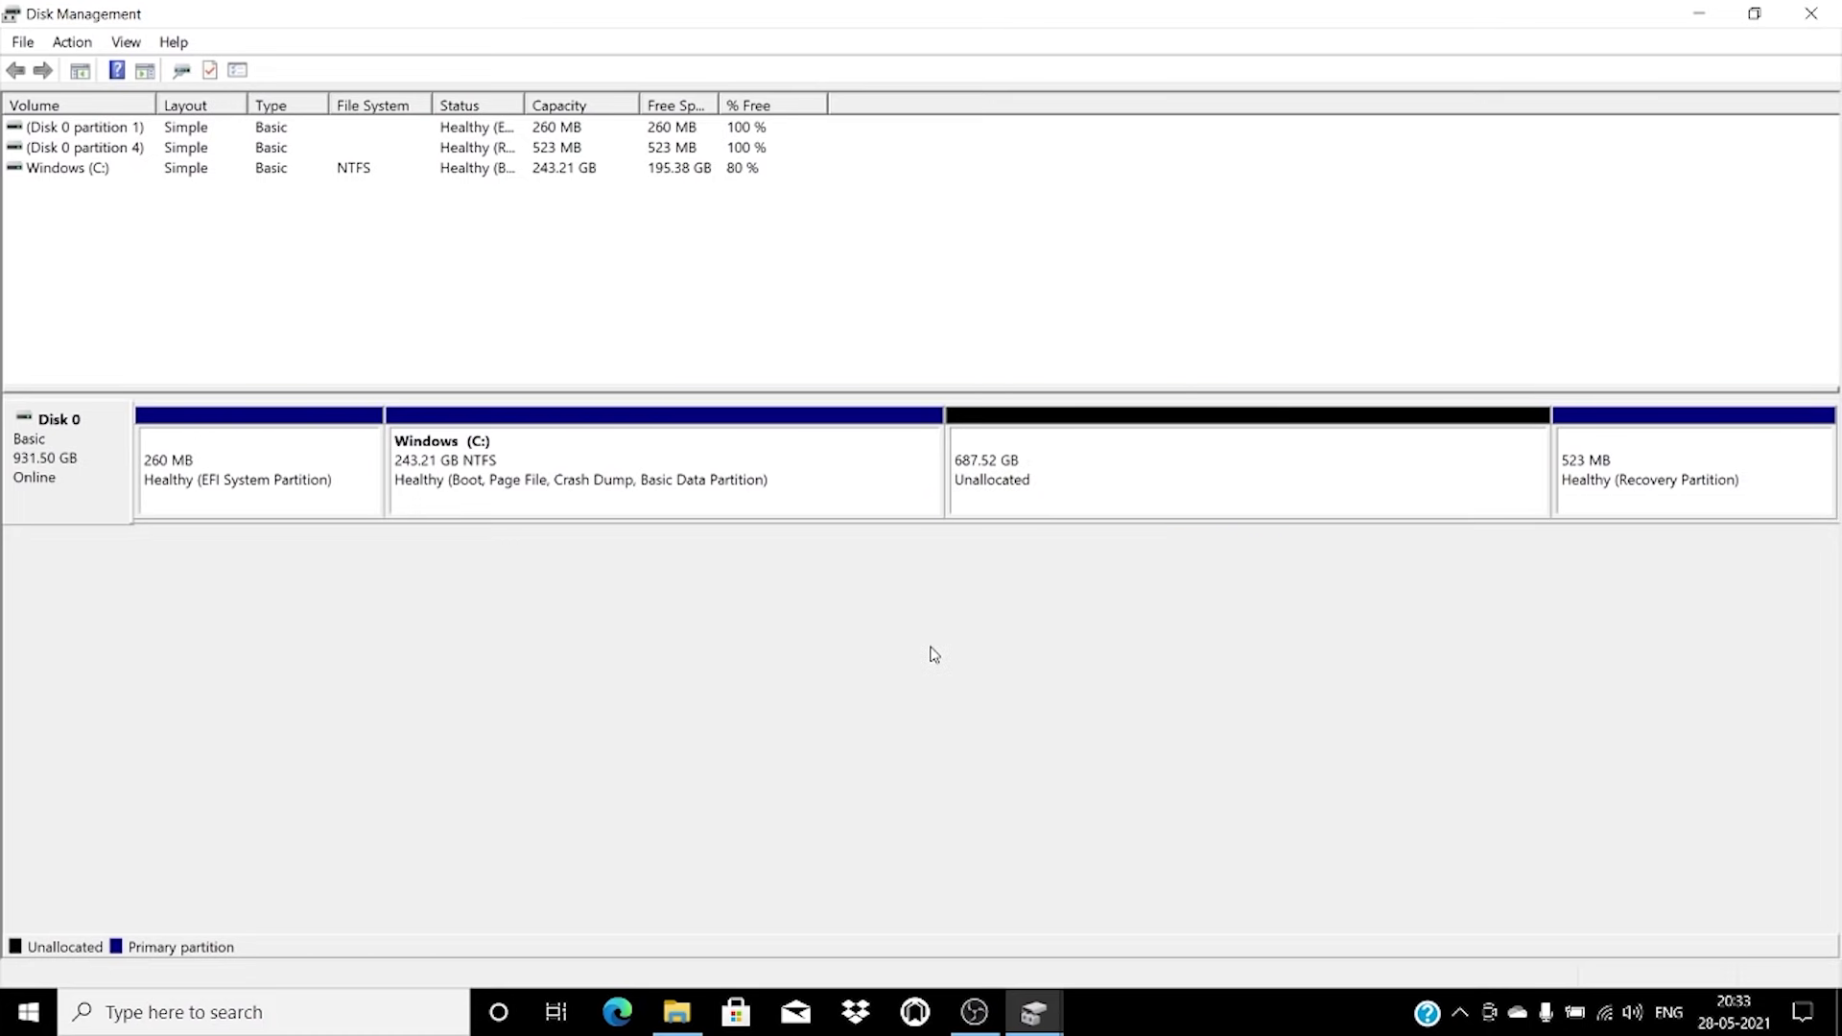
left_click(676, 1012)
right_click(443, 458)
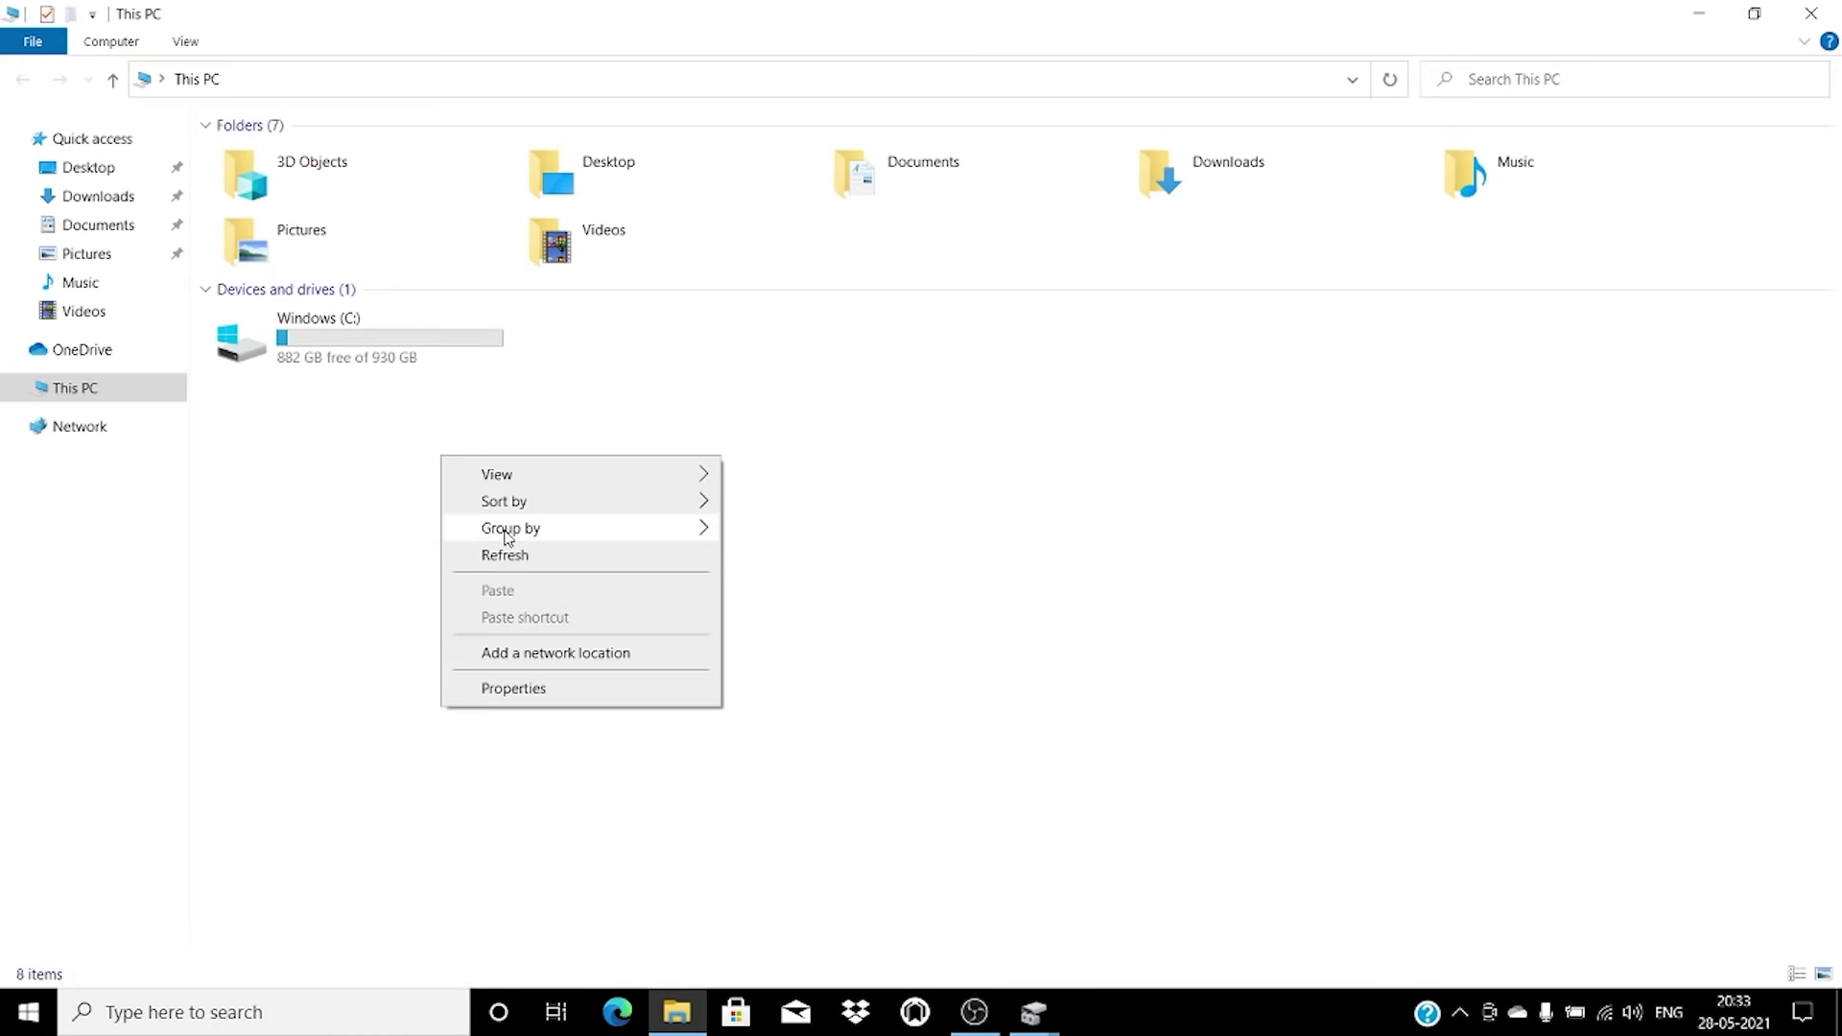
left_click(505, 555)
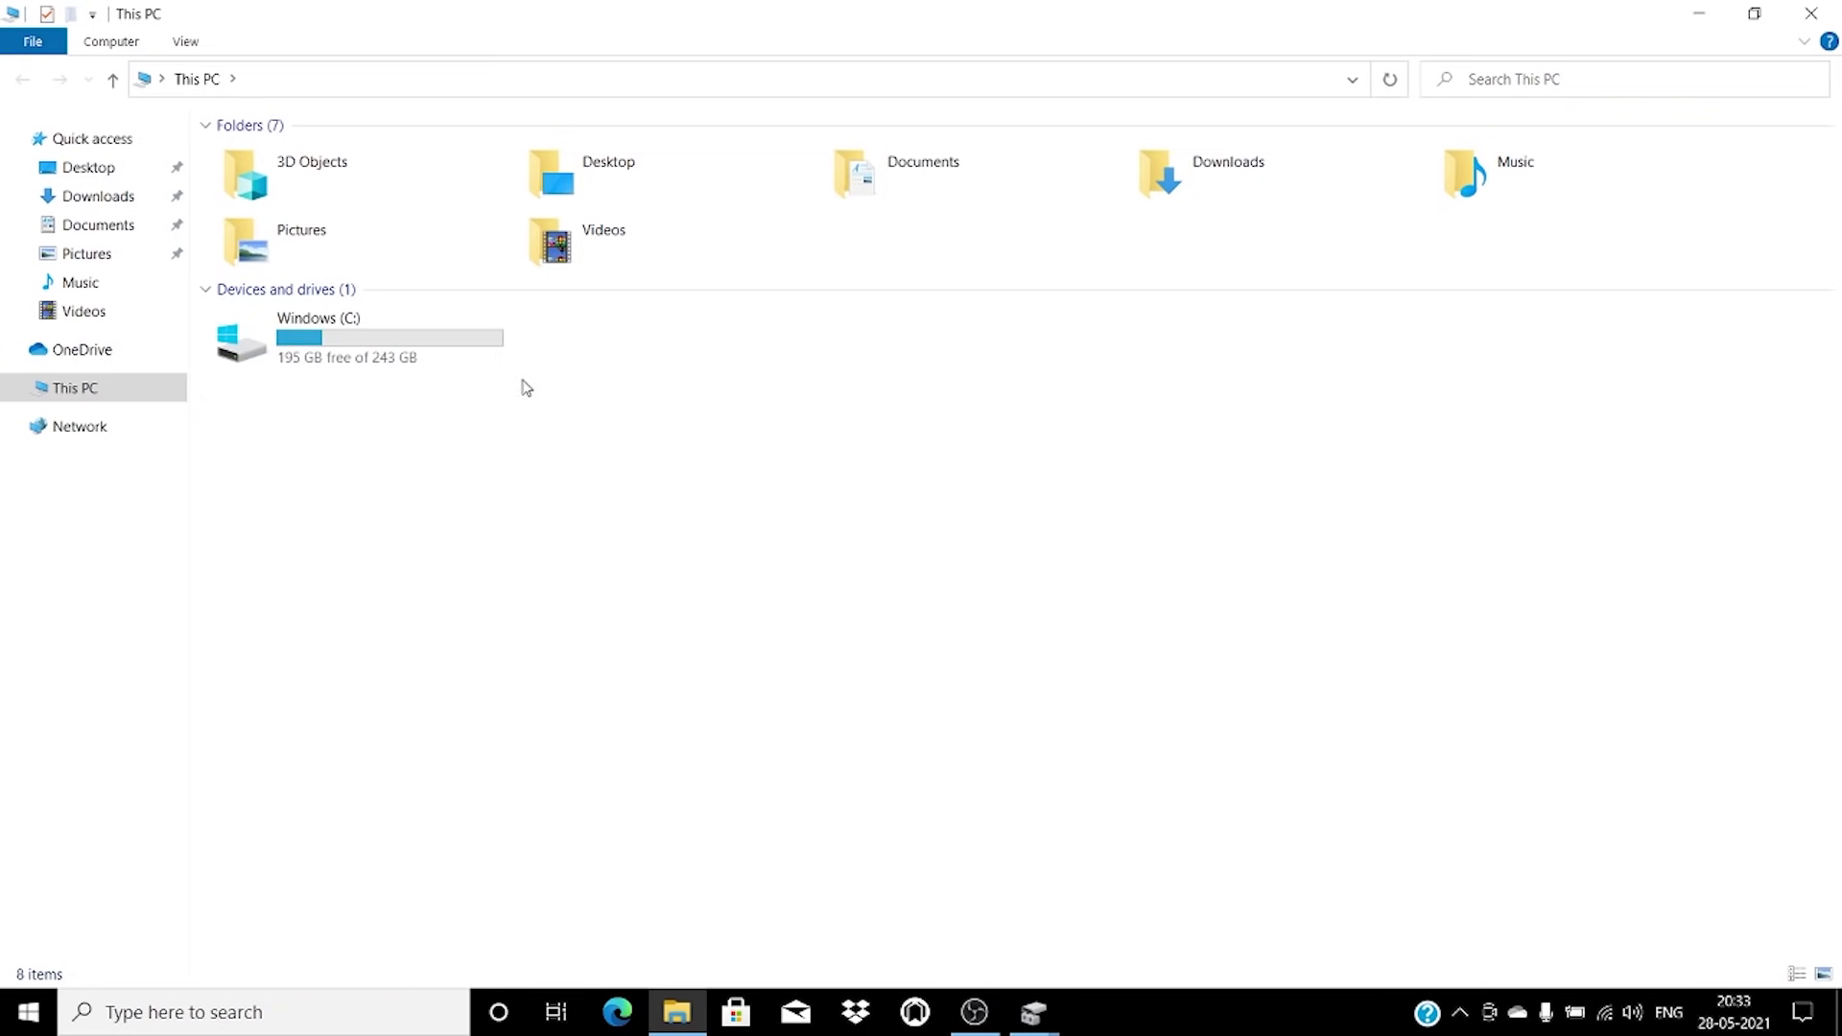
left_click(1699, 13)
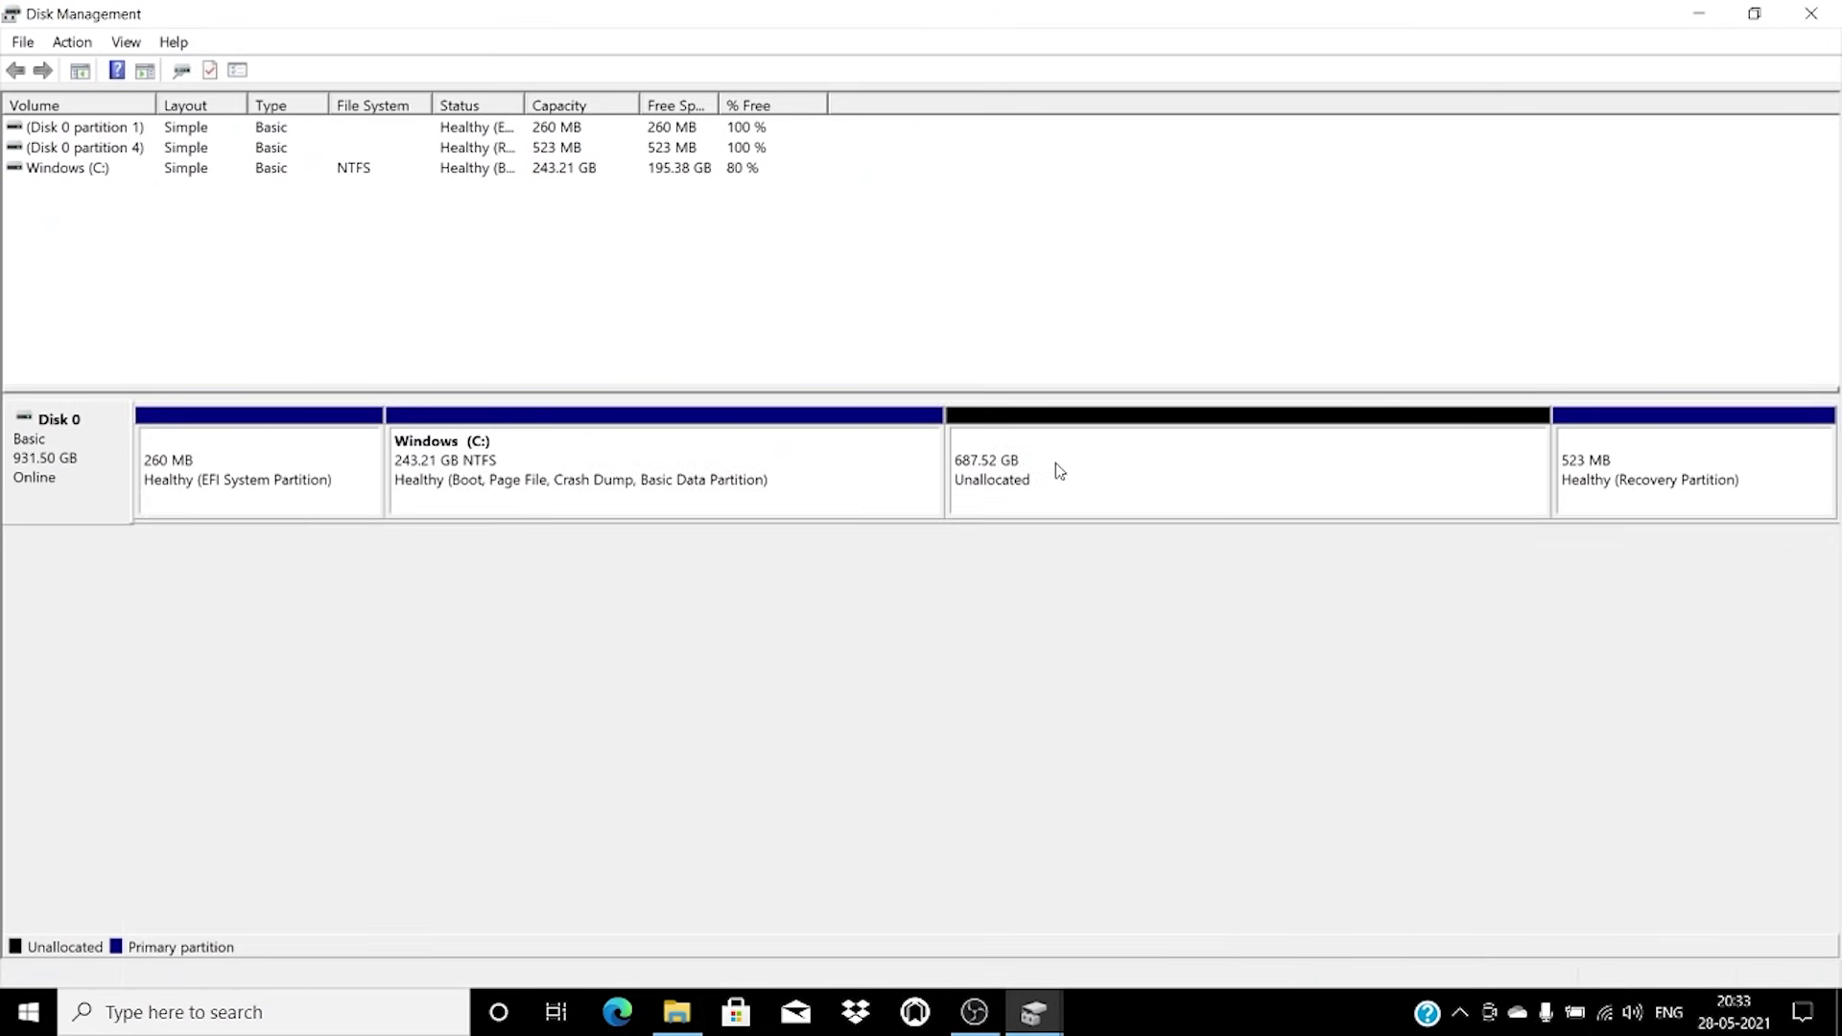
left_click(979, 496)
Create a 304018 MB NTFS simple volume on the unallocated space as drive D, labelled New
right_click(1078, 471)
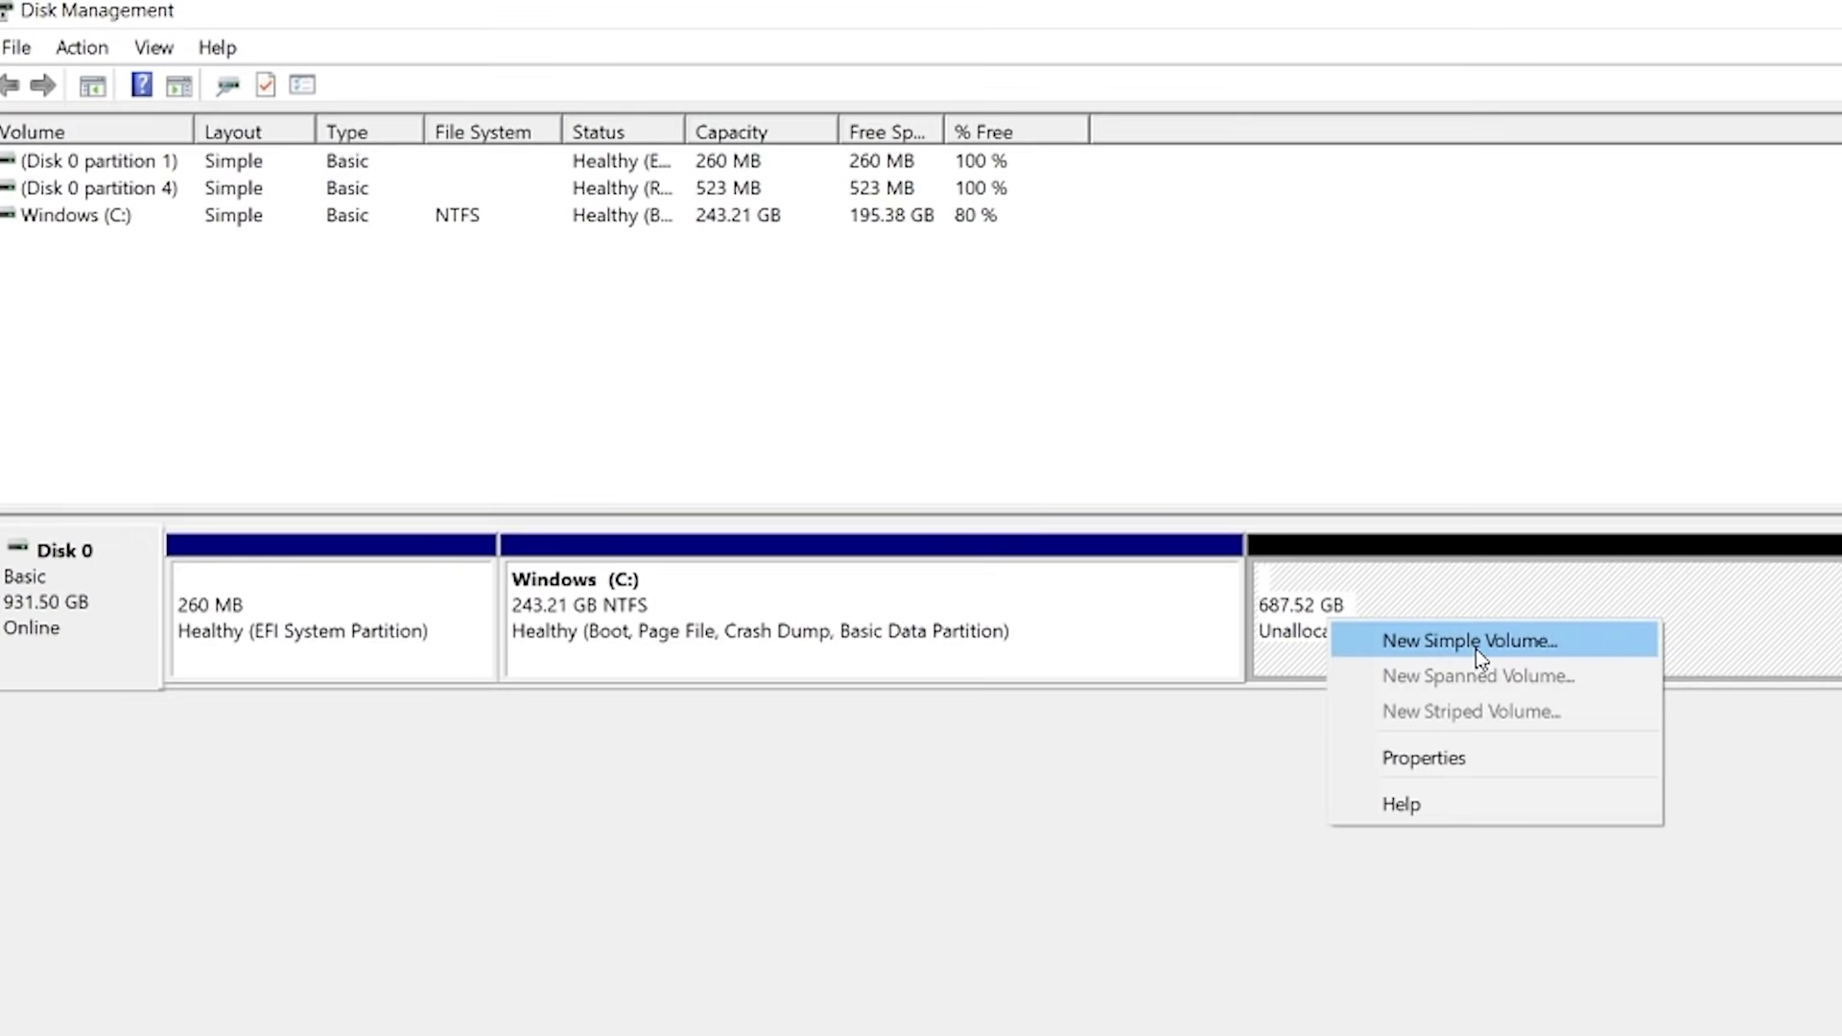
left_click(1190, 484)
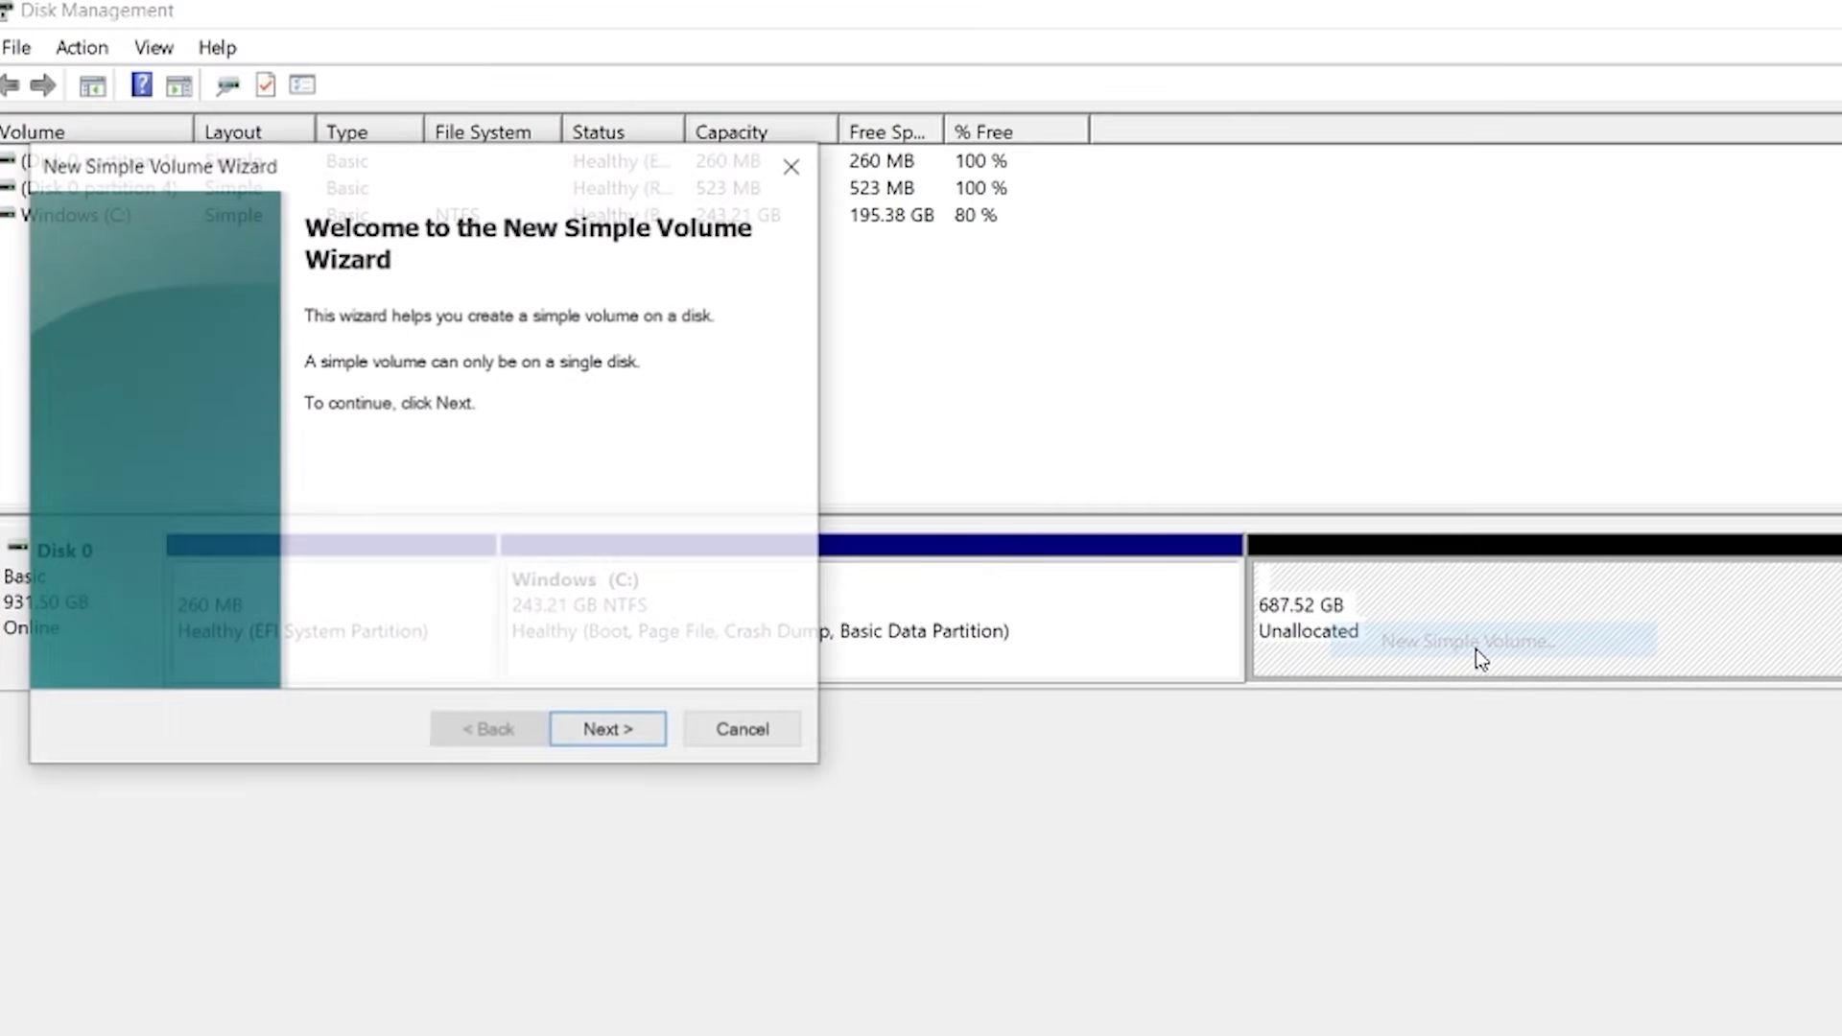
left_click(635, 729)
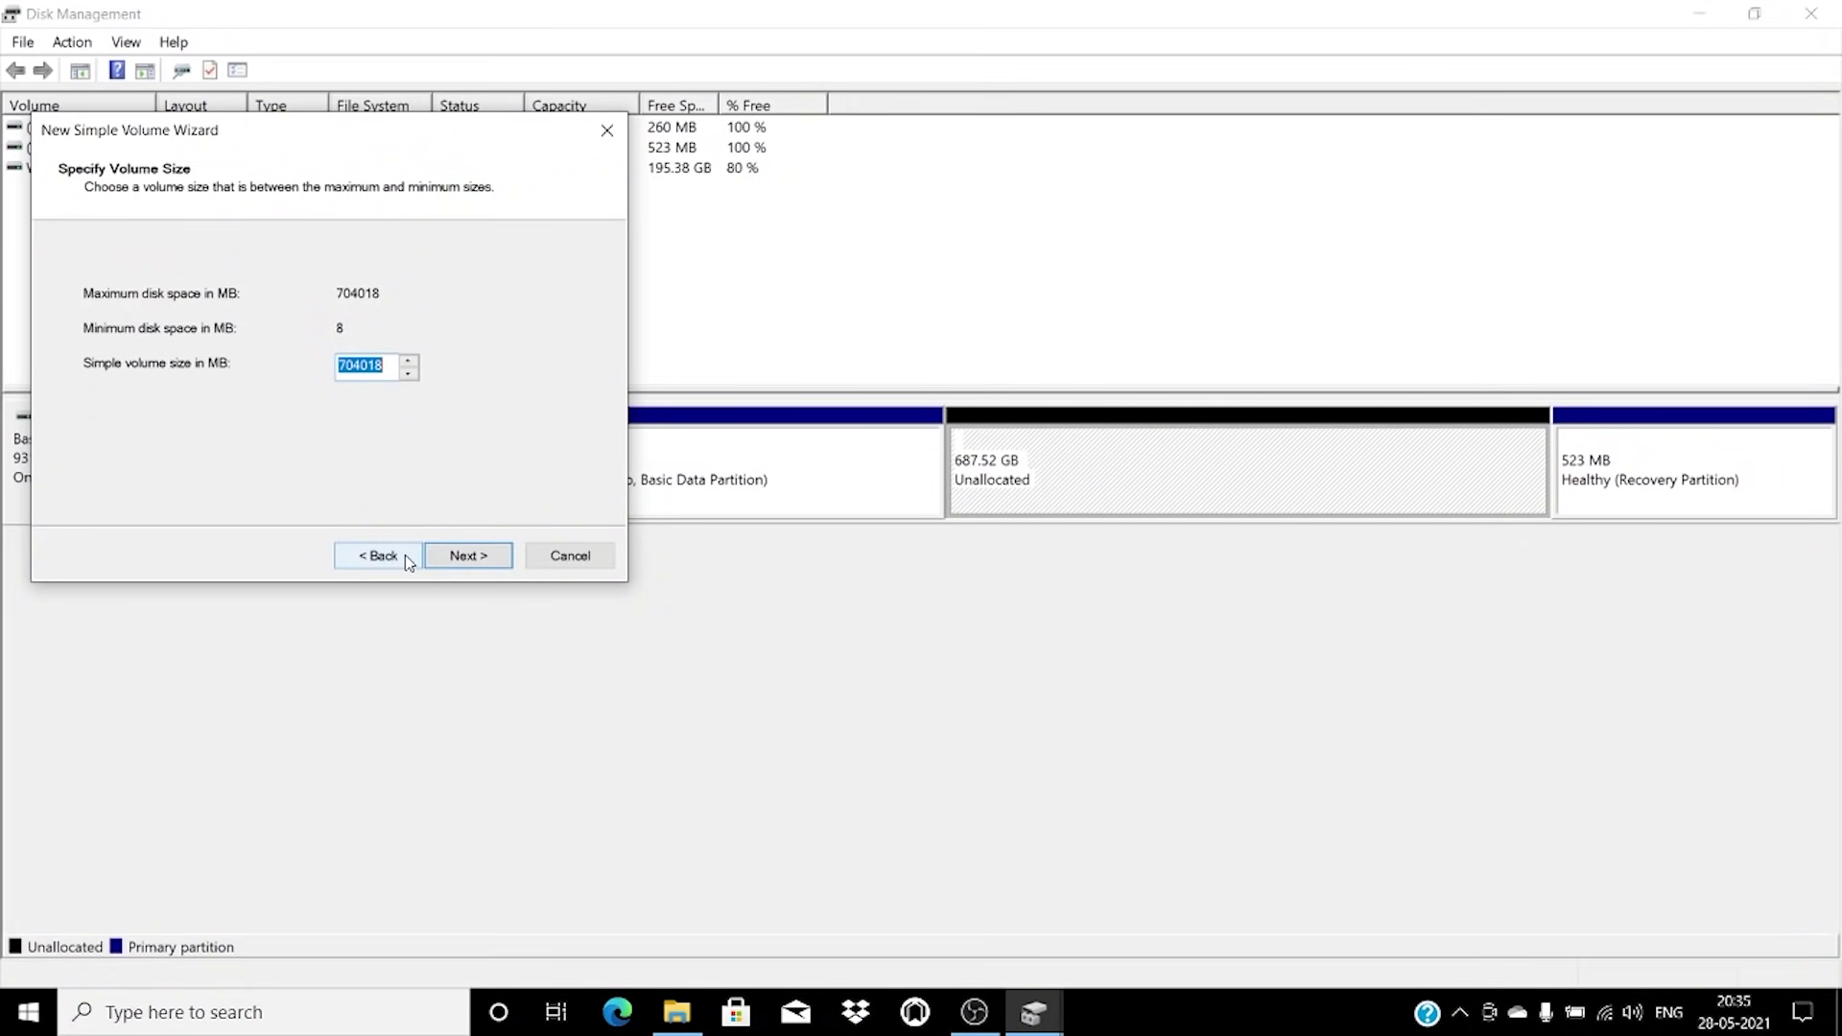
left_click(349, 365)
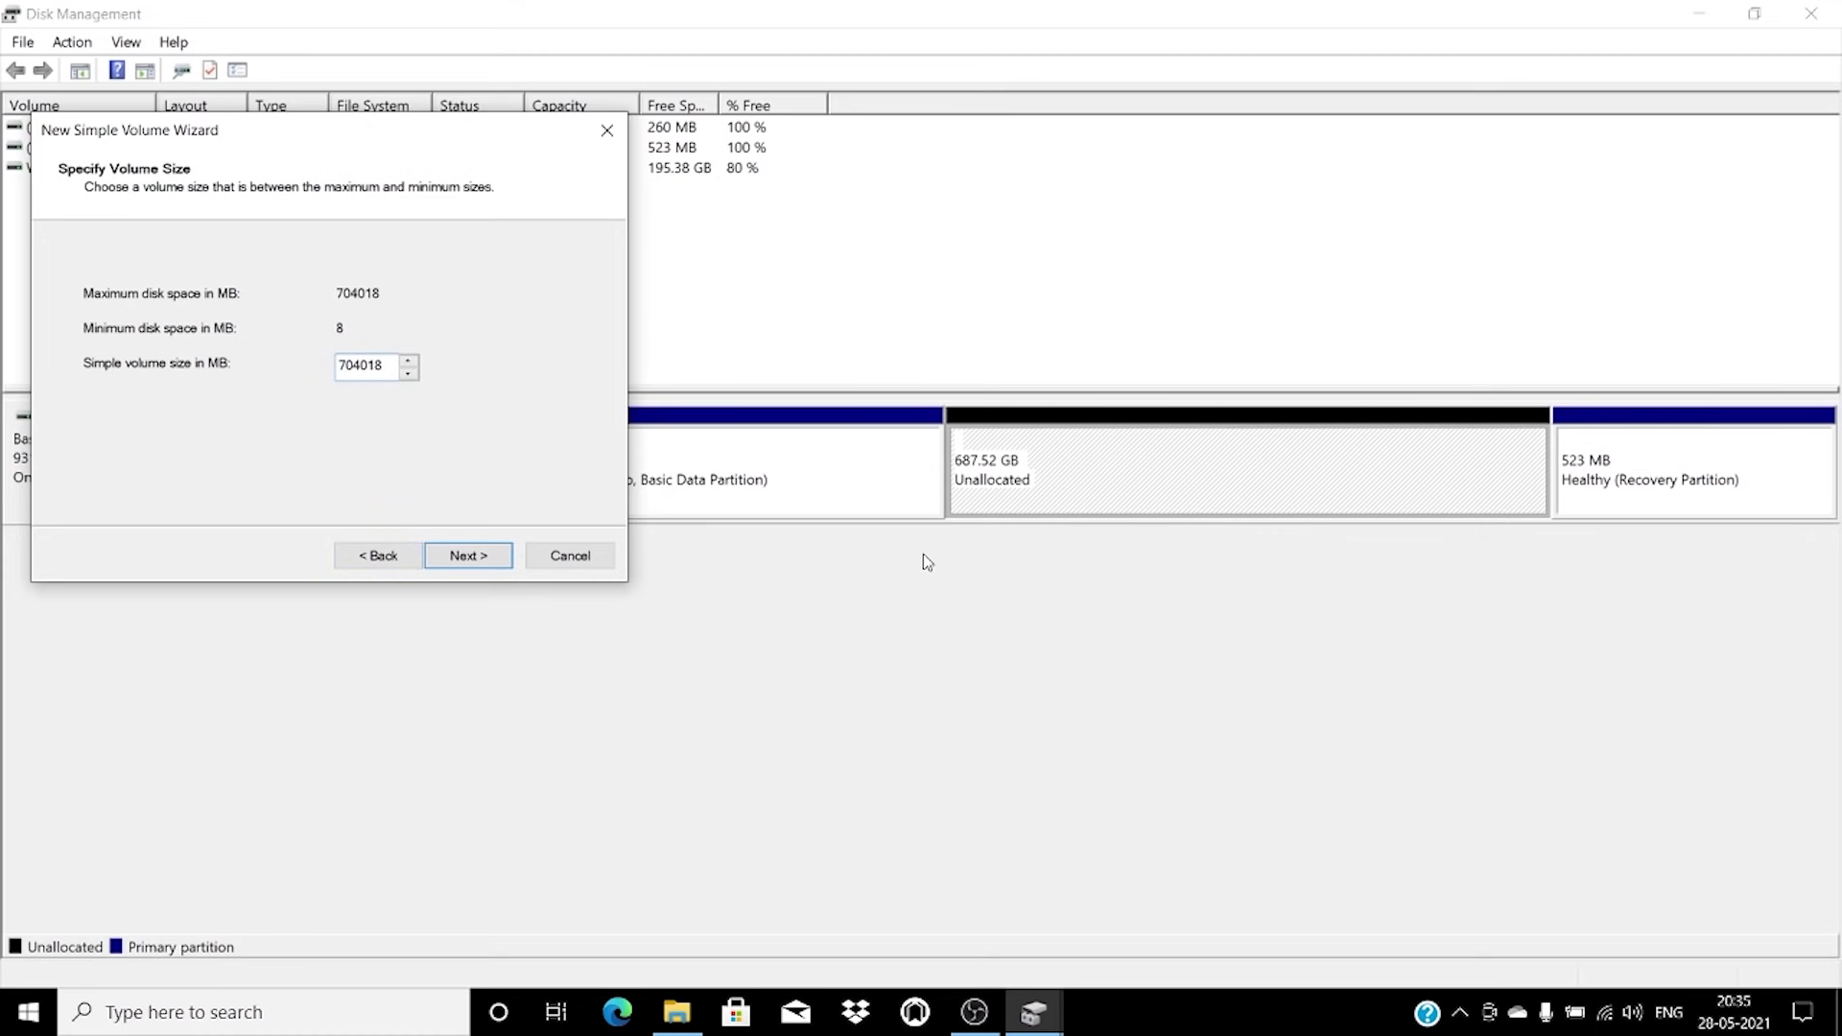
key("BackSpace")
type("3")
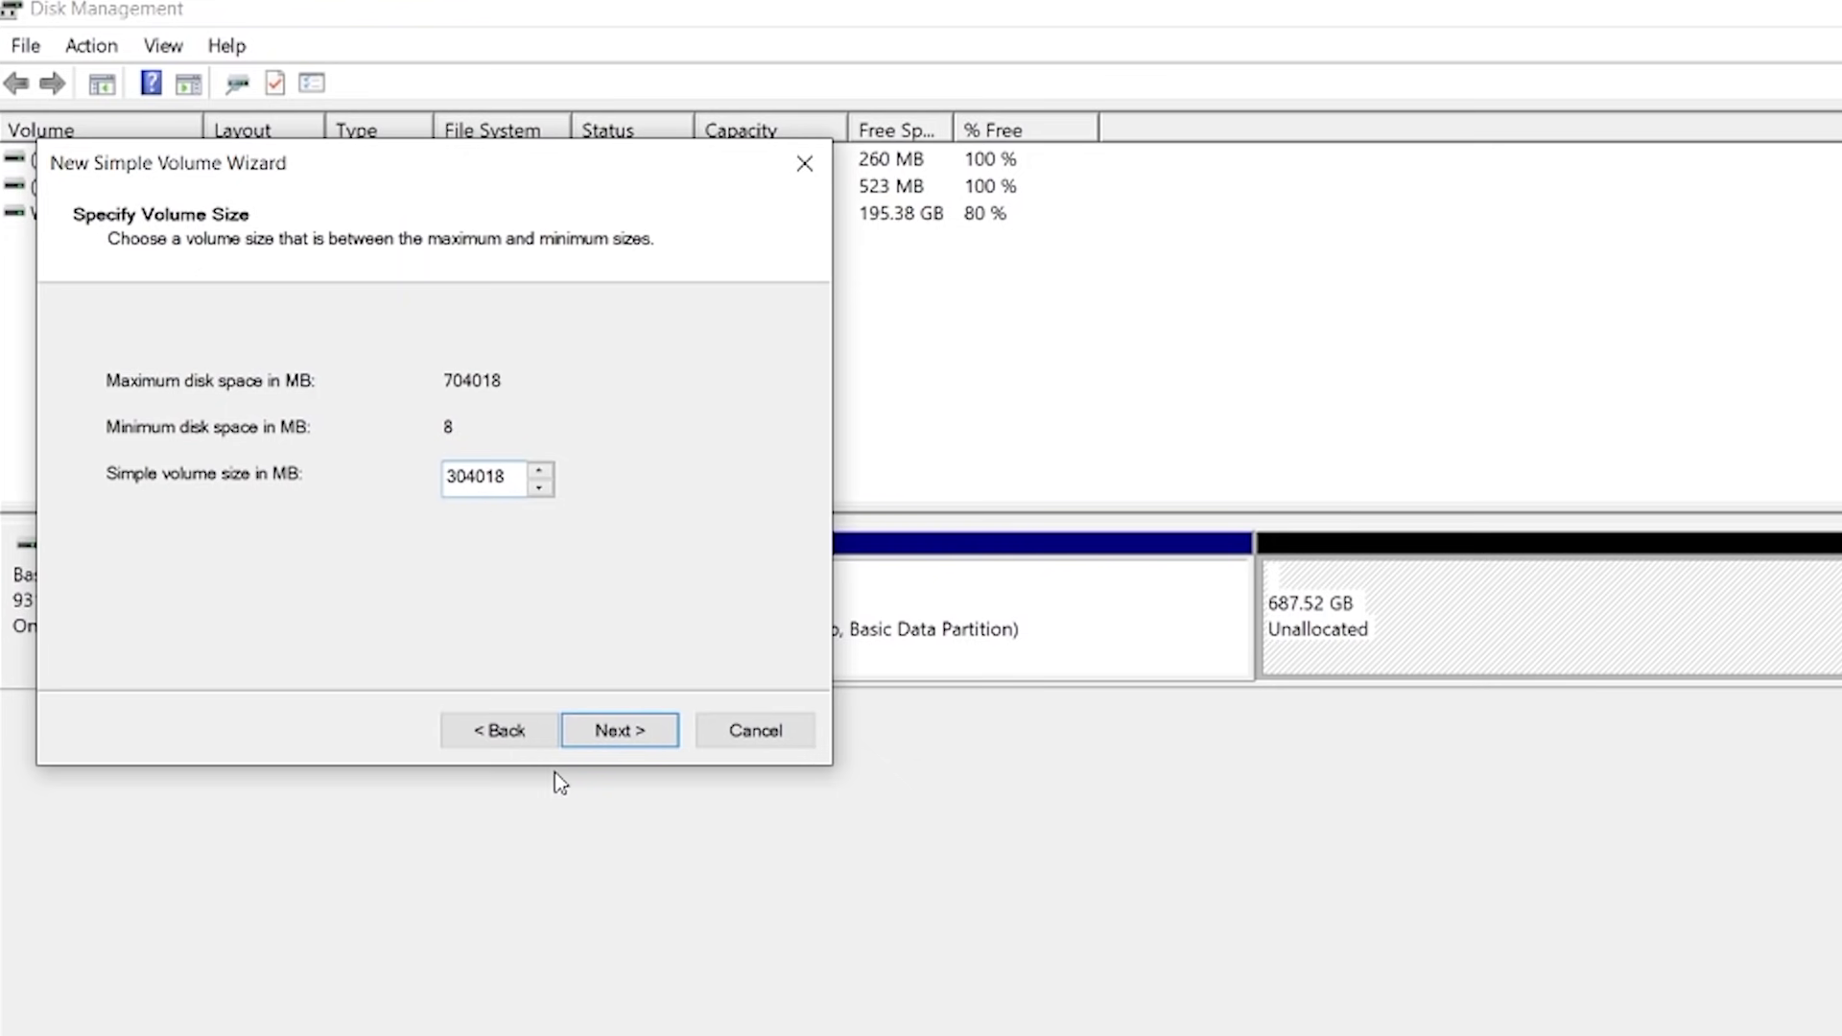
left_click(624, 734)
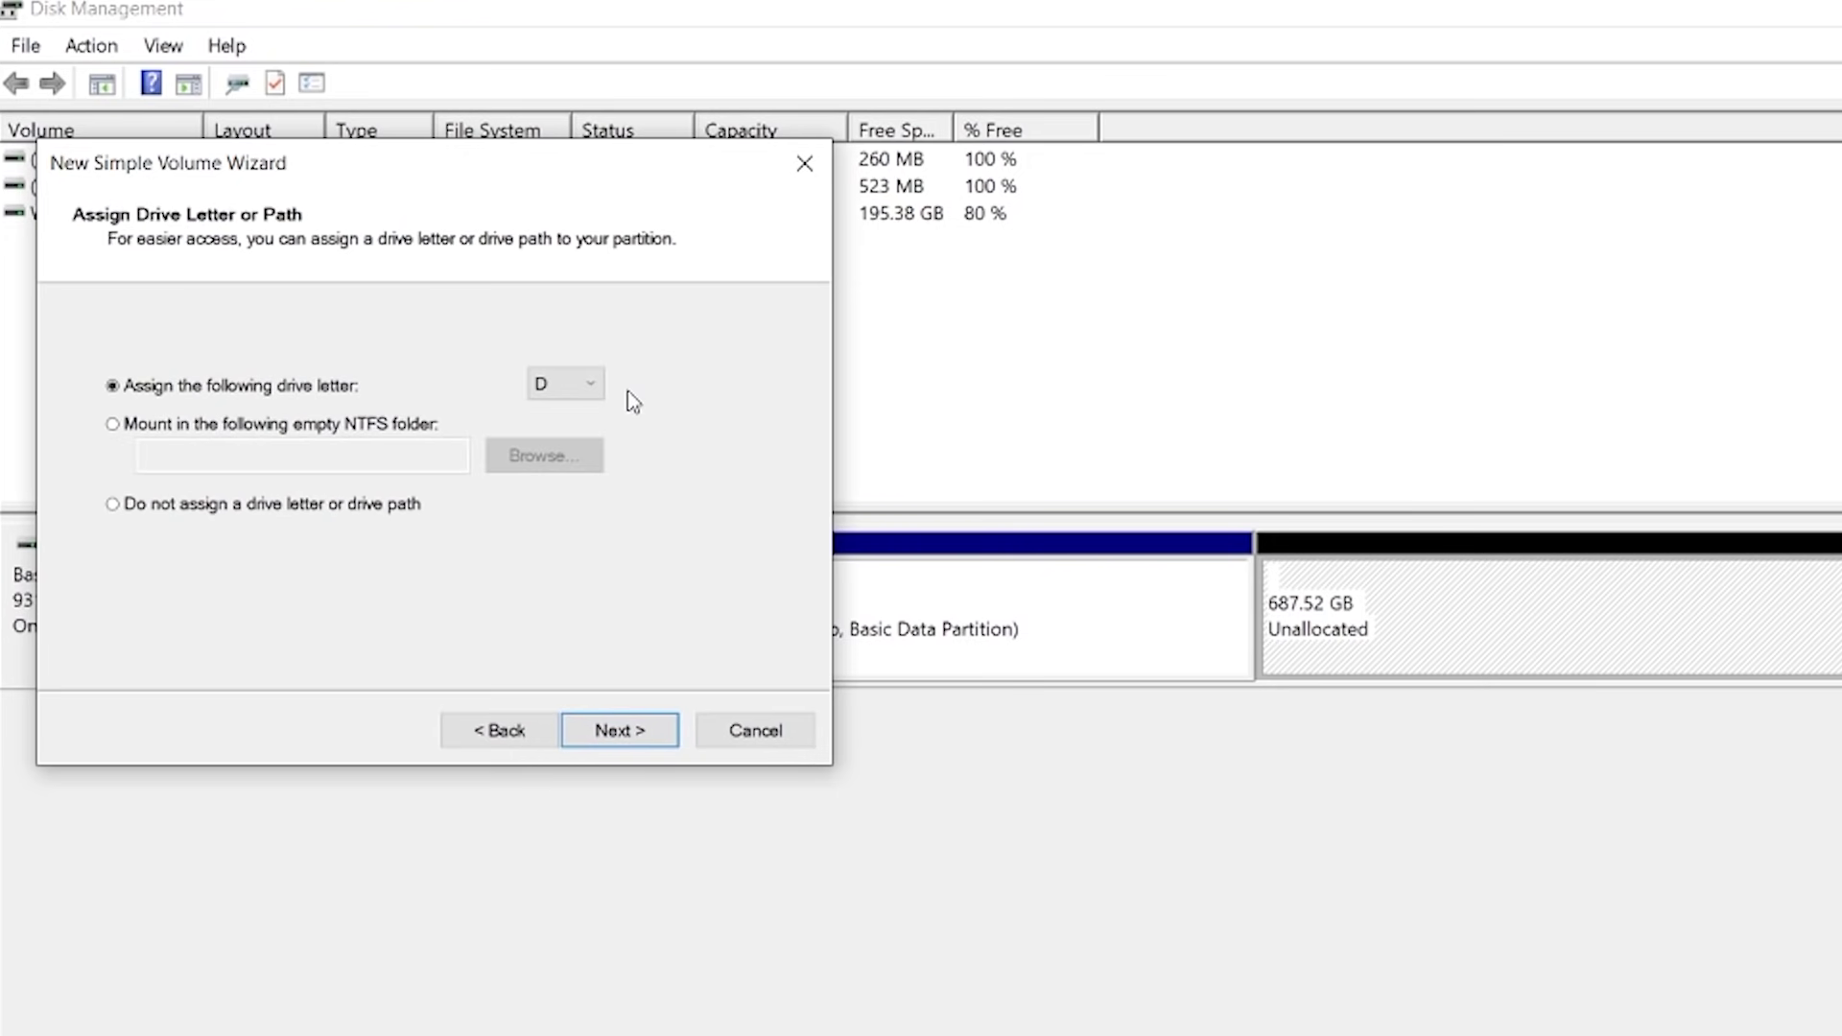
key("Return")
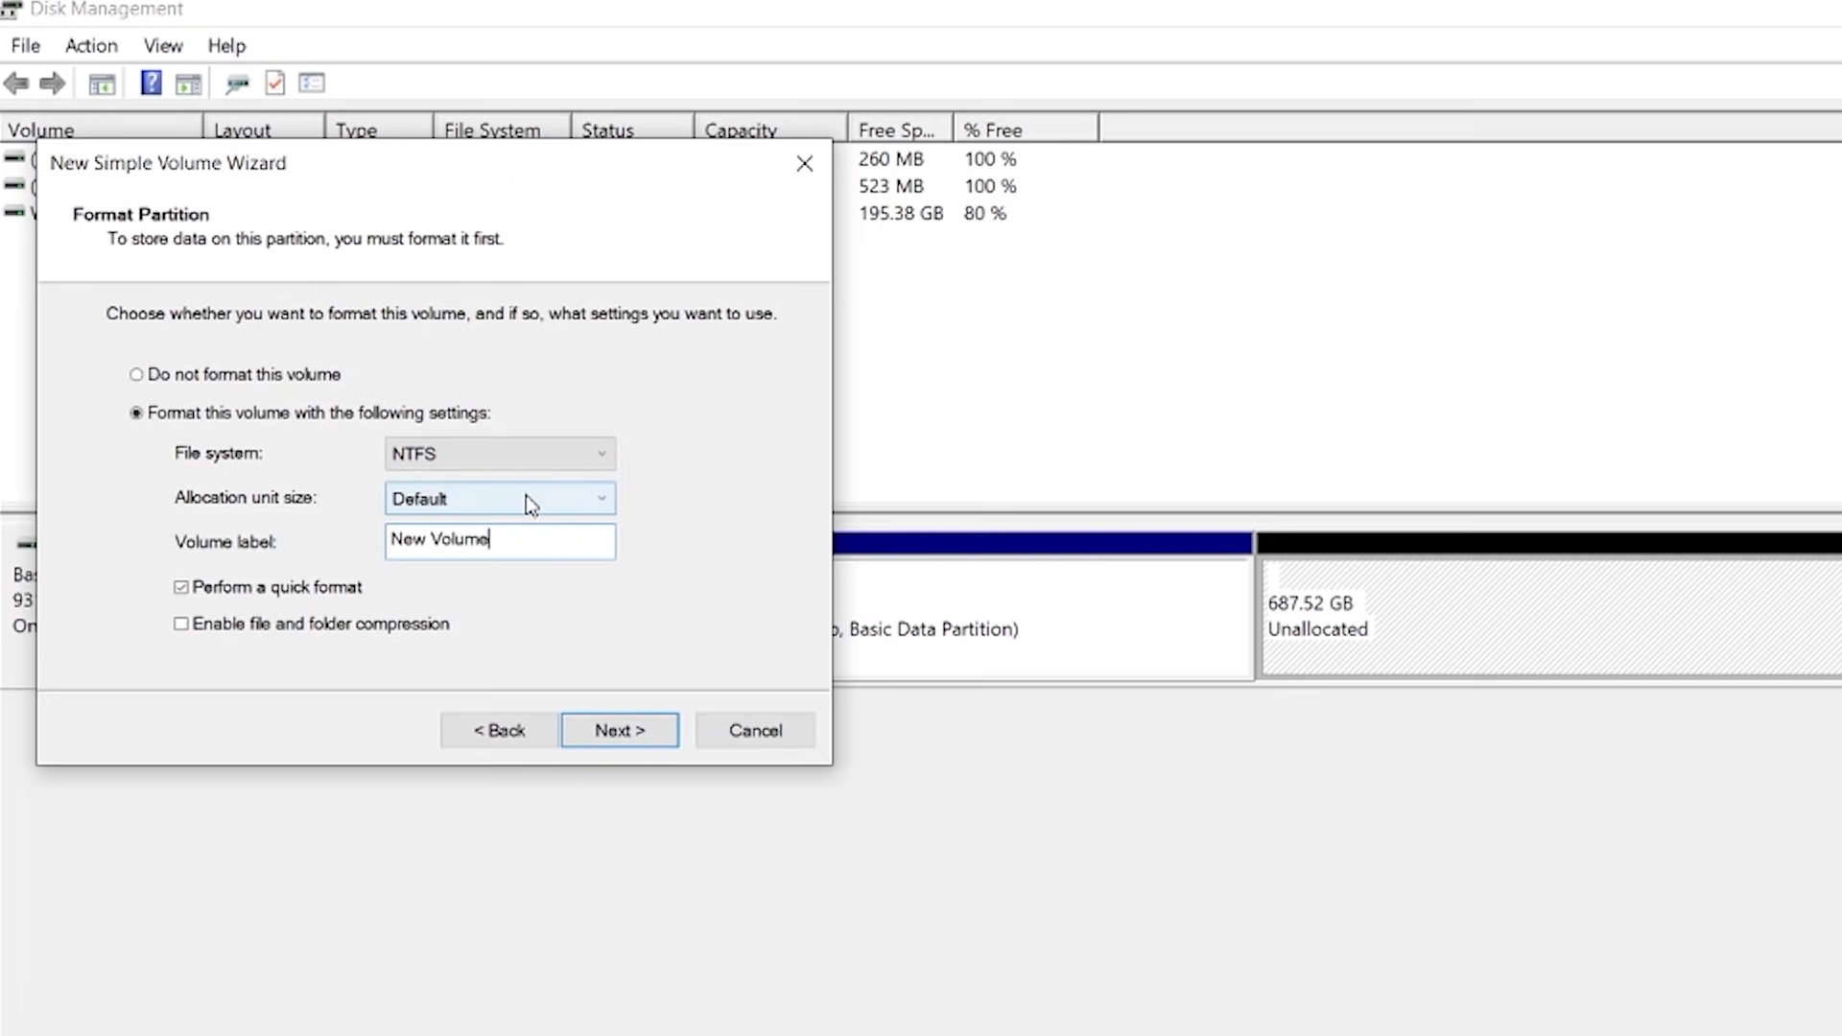
key("BackSpace")
key("BackSpace")
key("BackSpace")
key("BackSpace")
key("BackSpace")
key("BackSpace")
key("BackSpace")
left_click(620, 731)
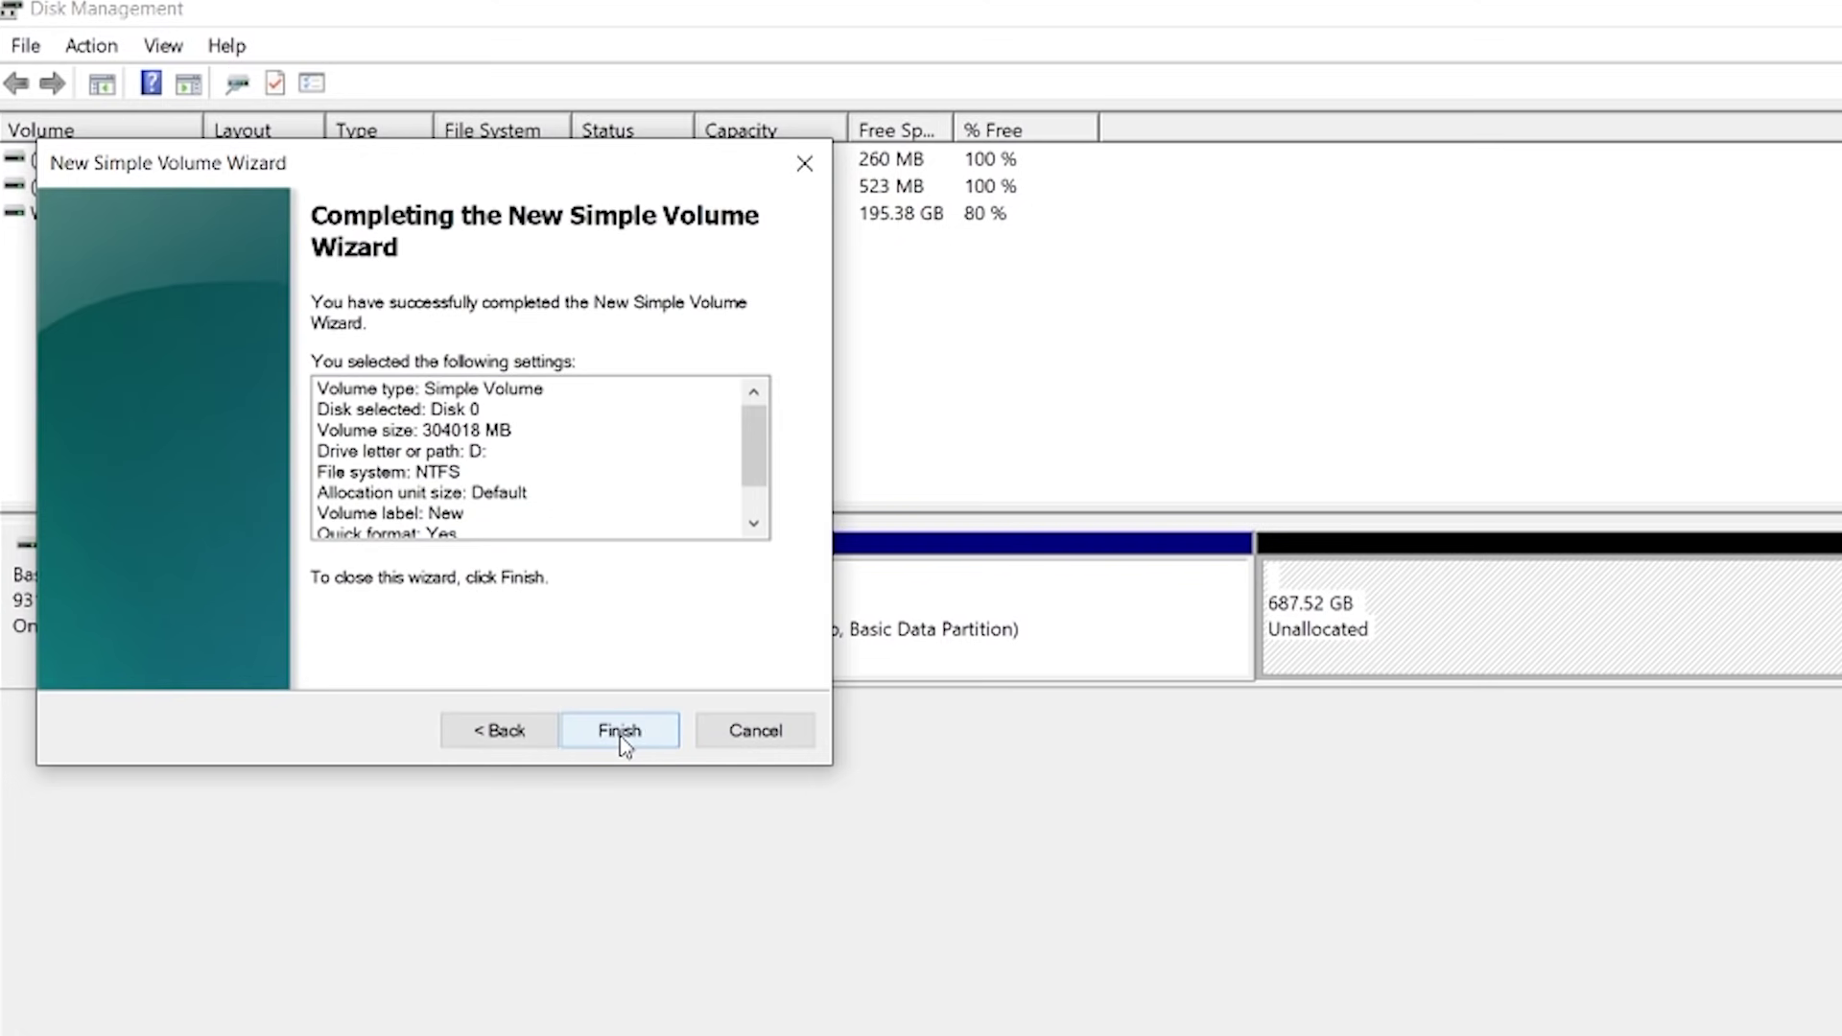
left_click(620, 731)
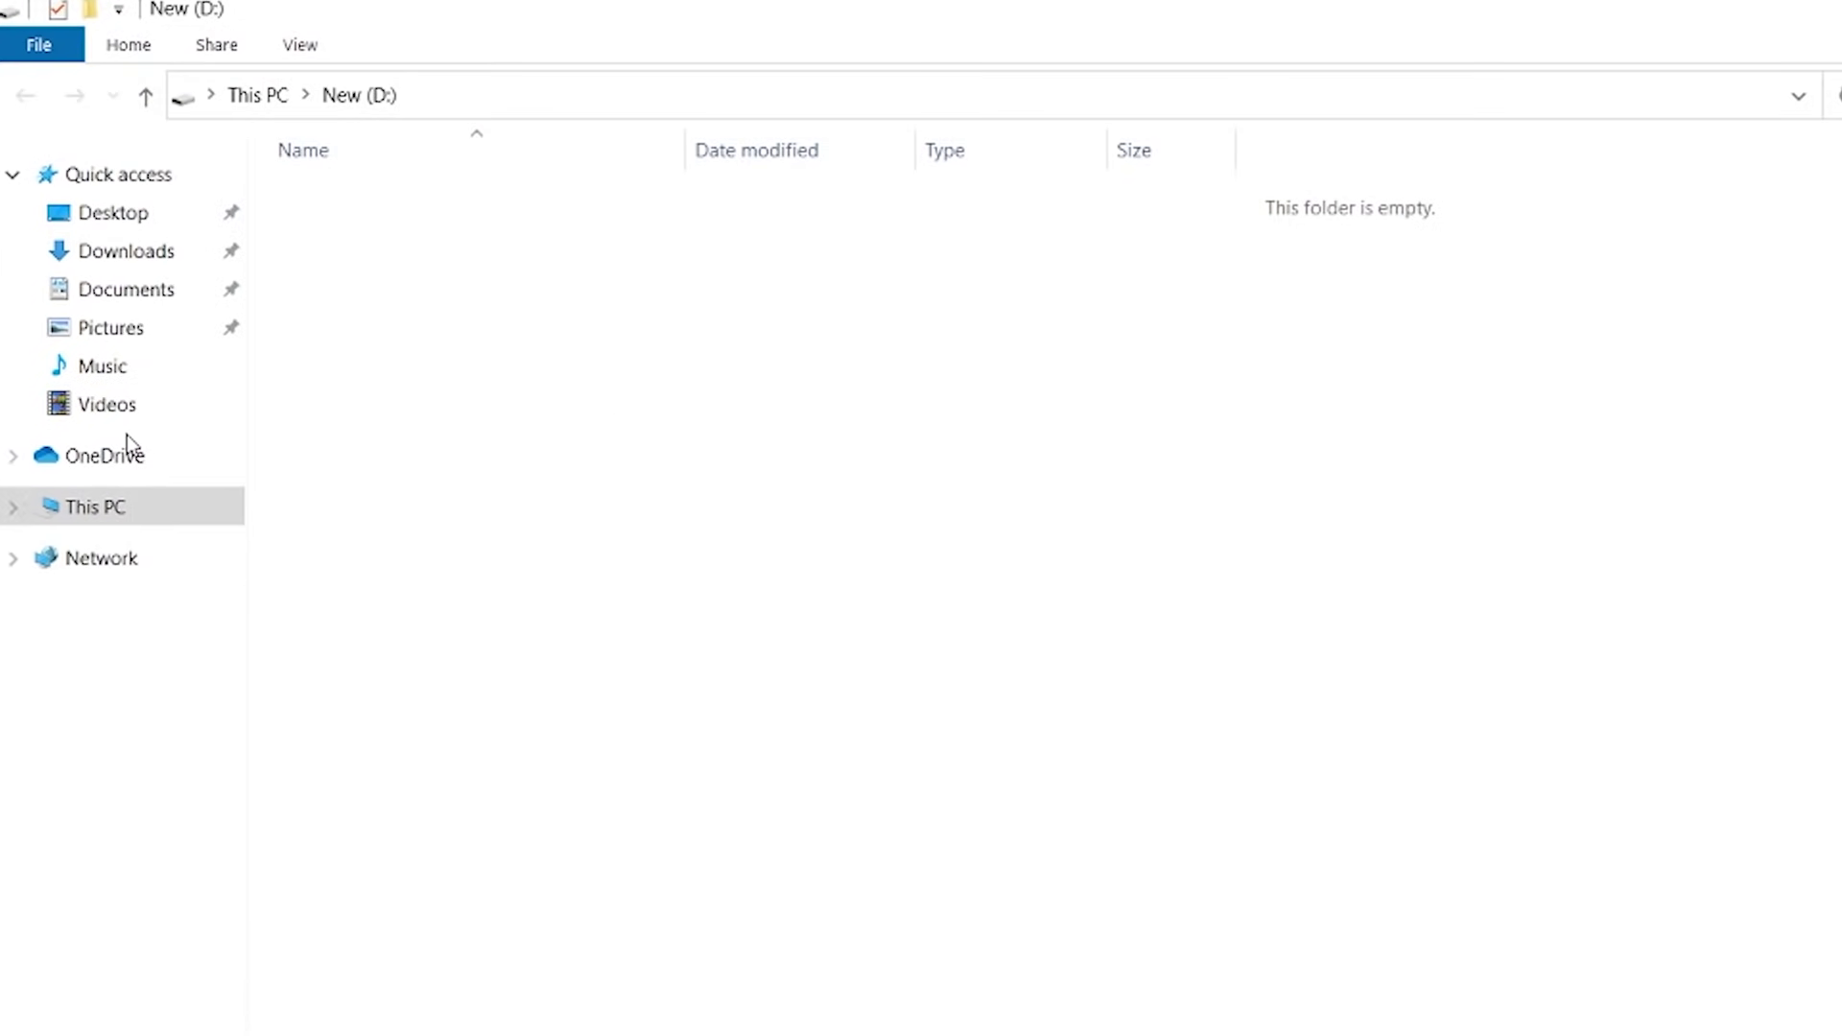
Create a full-size 400000 MB second volume with the default letter and format, then check the drives under This PC
left_click(106, 509)
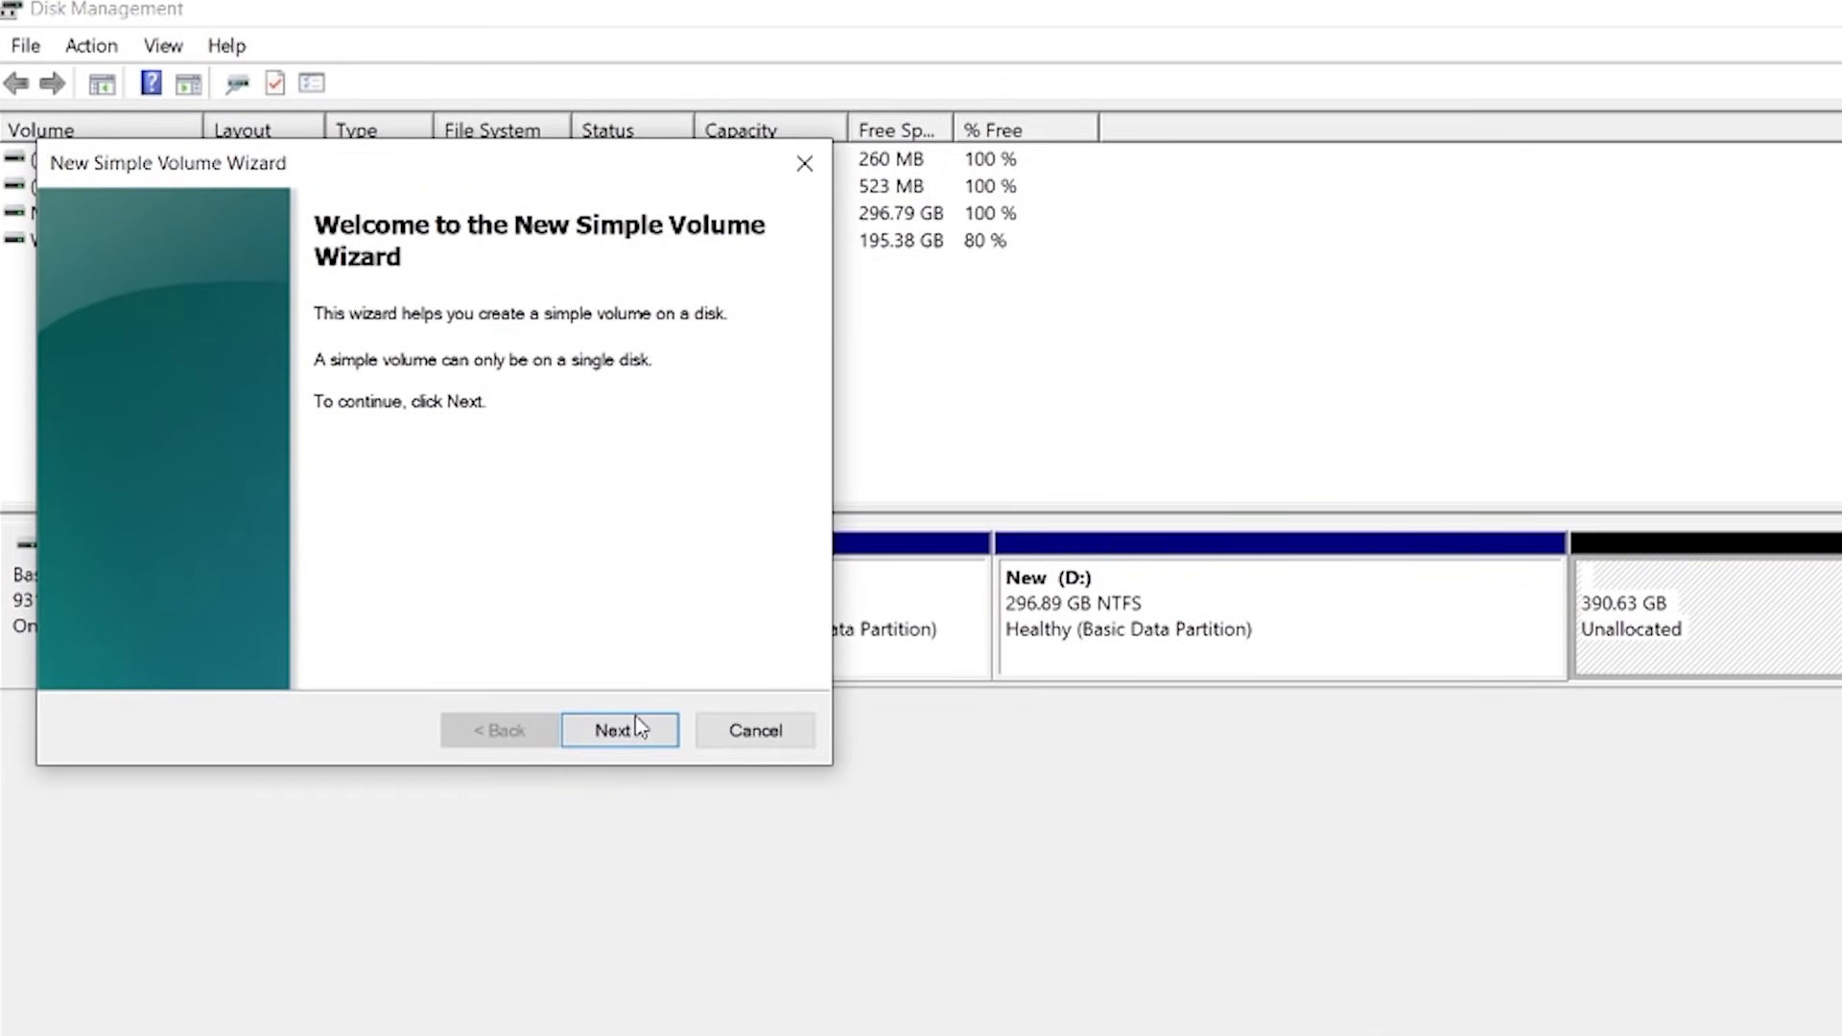
left_click(637, 727)
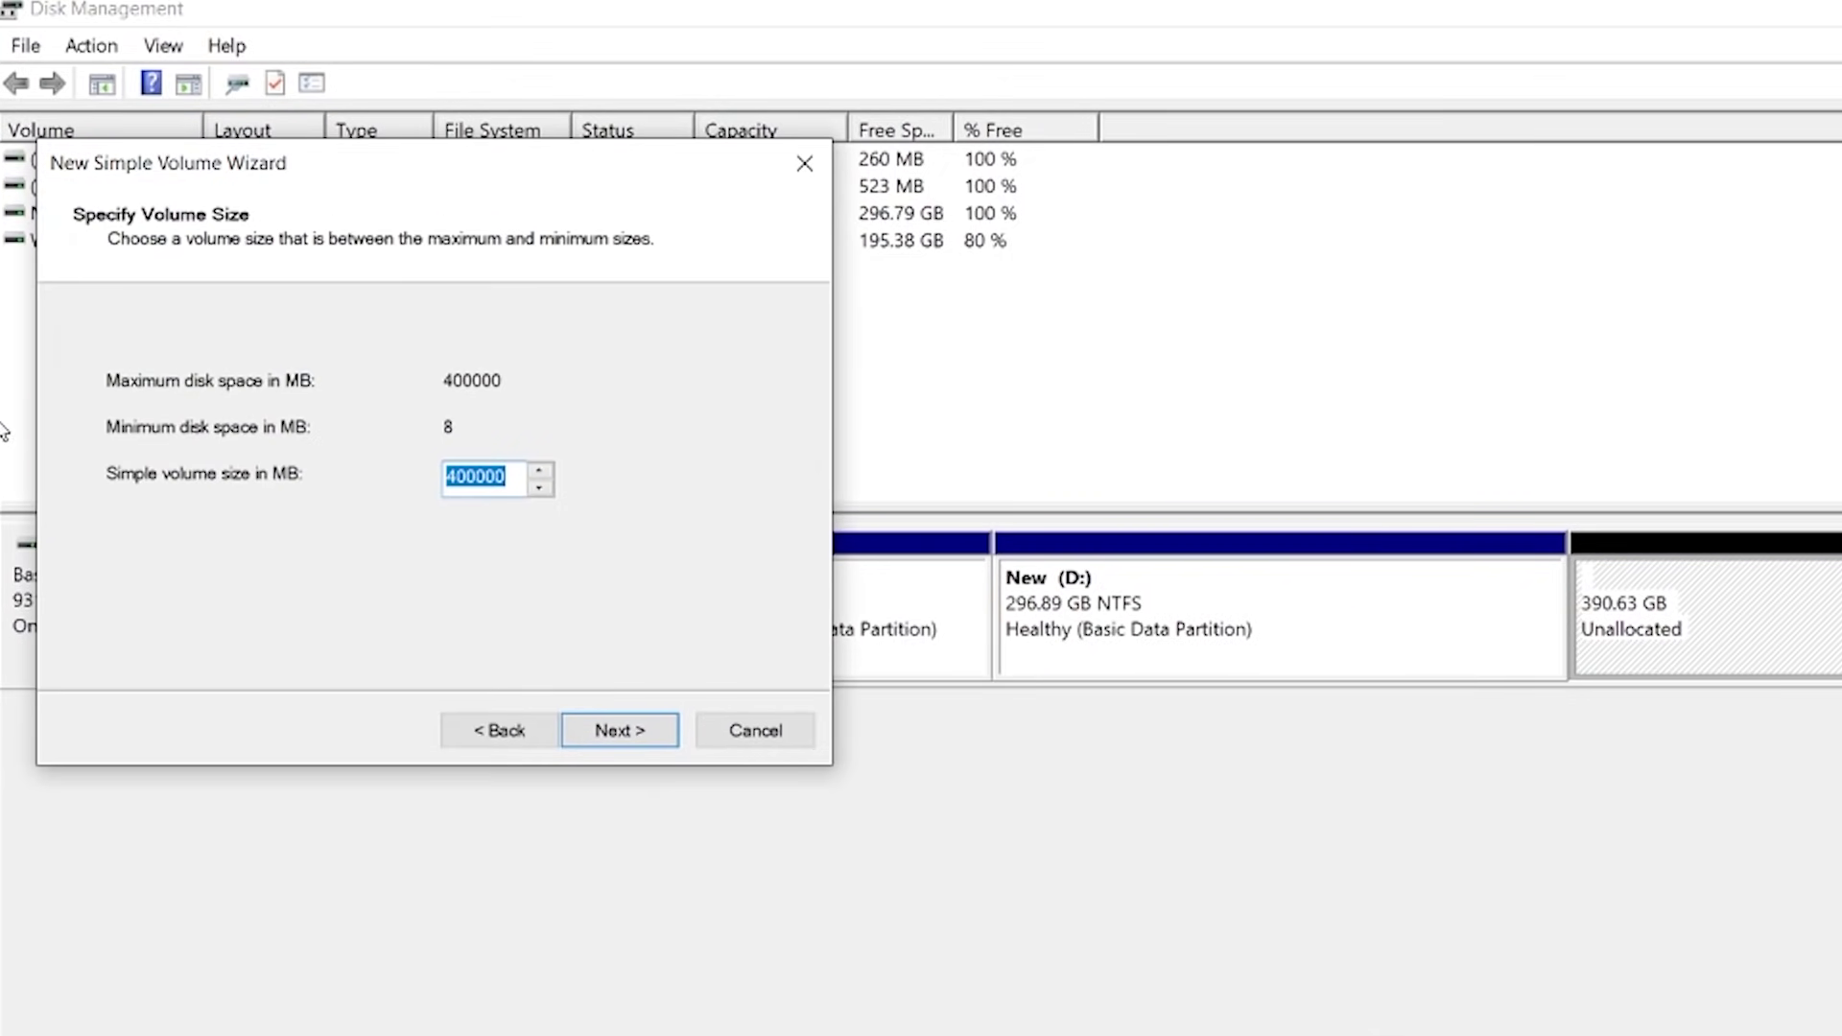
left_click(637, 731)
left_click(635, 737)
left_click(636, 737)
left_click(635, 737)
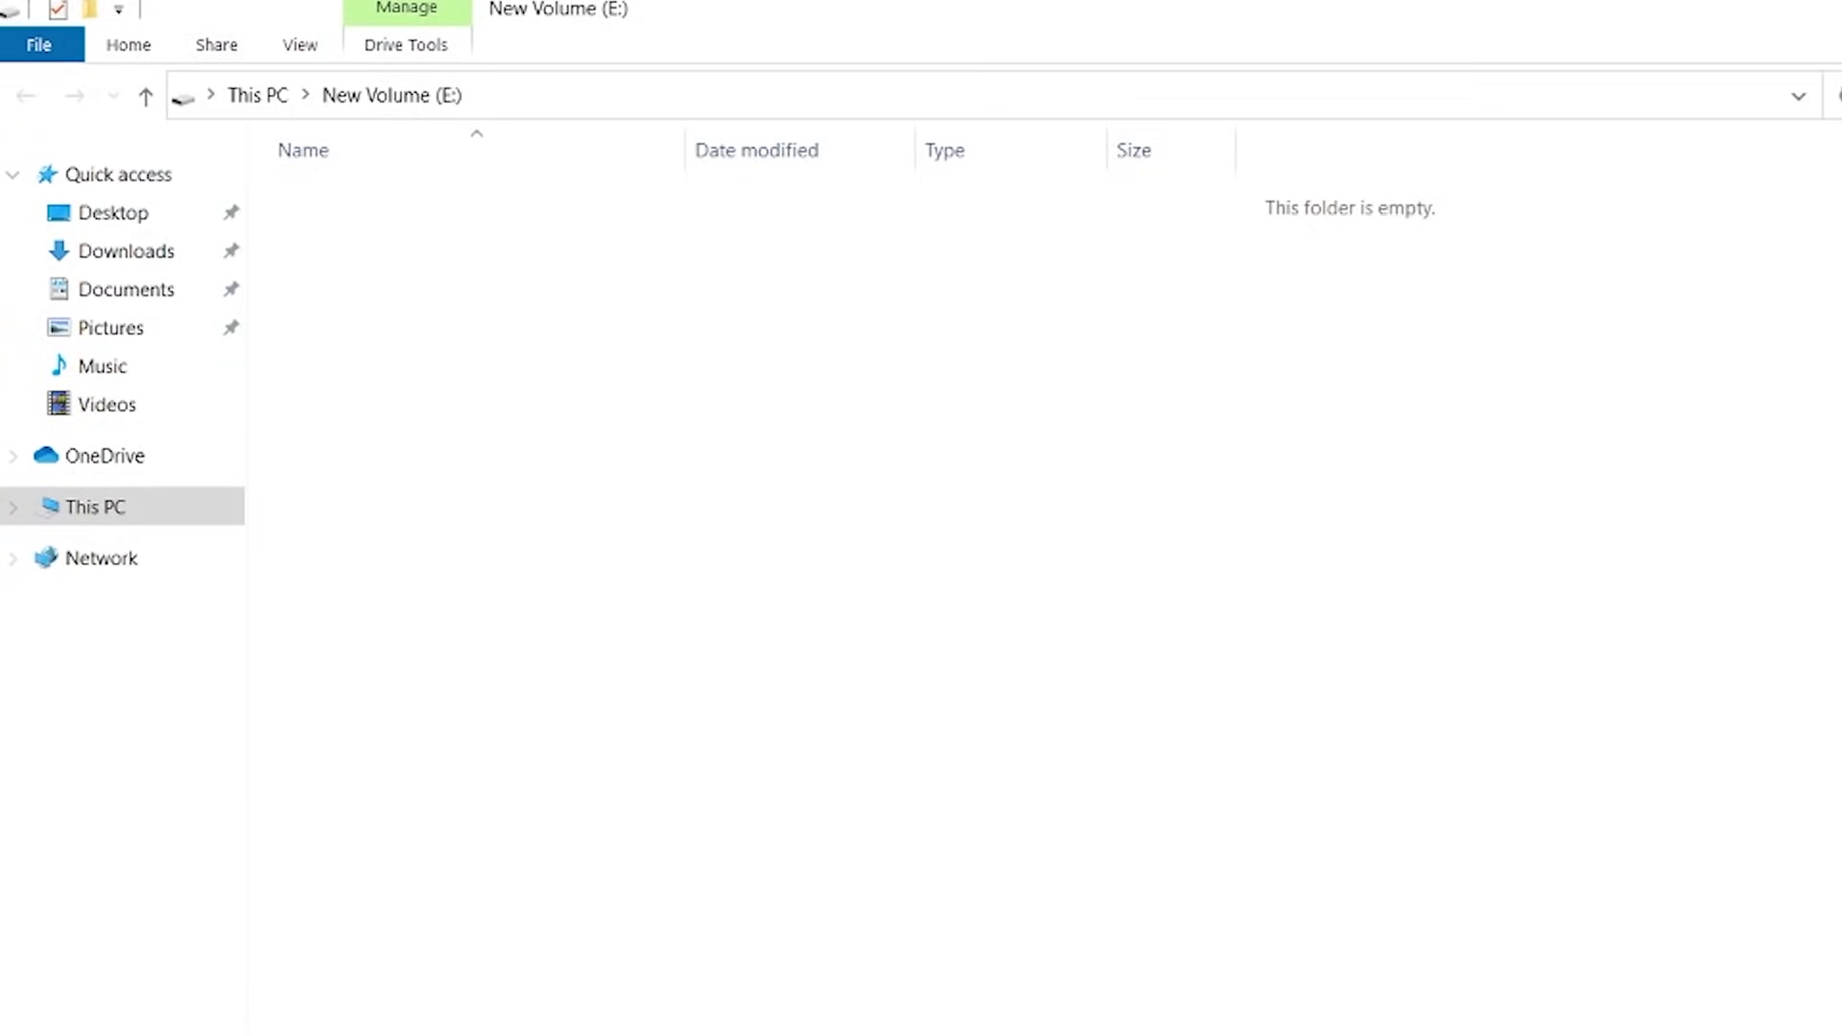
left_click(165, 516)
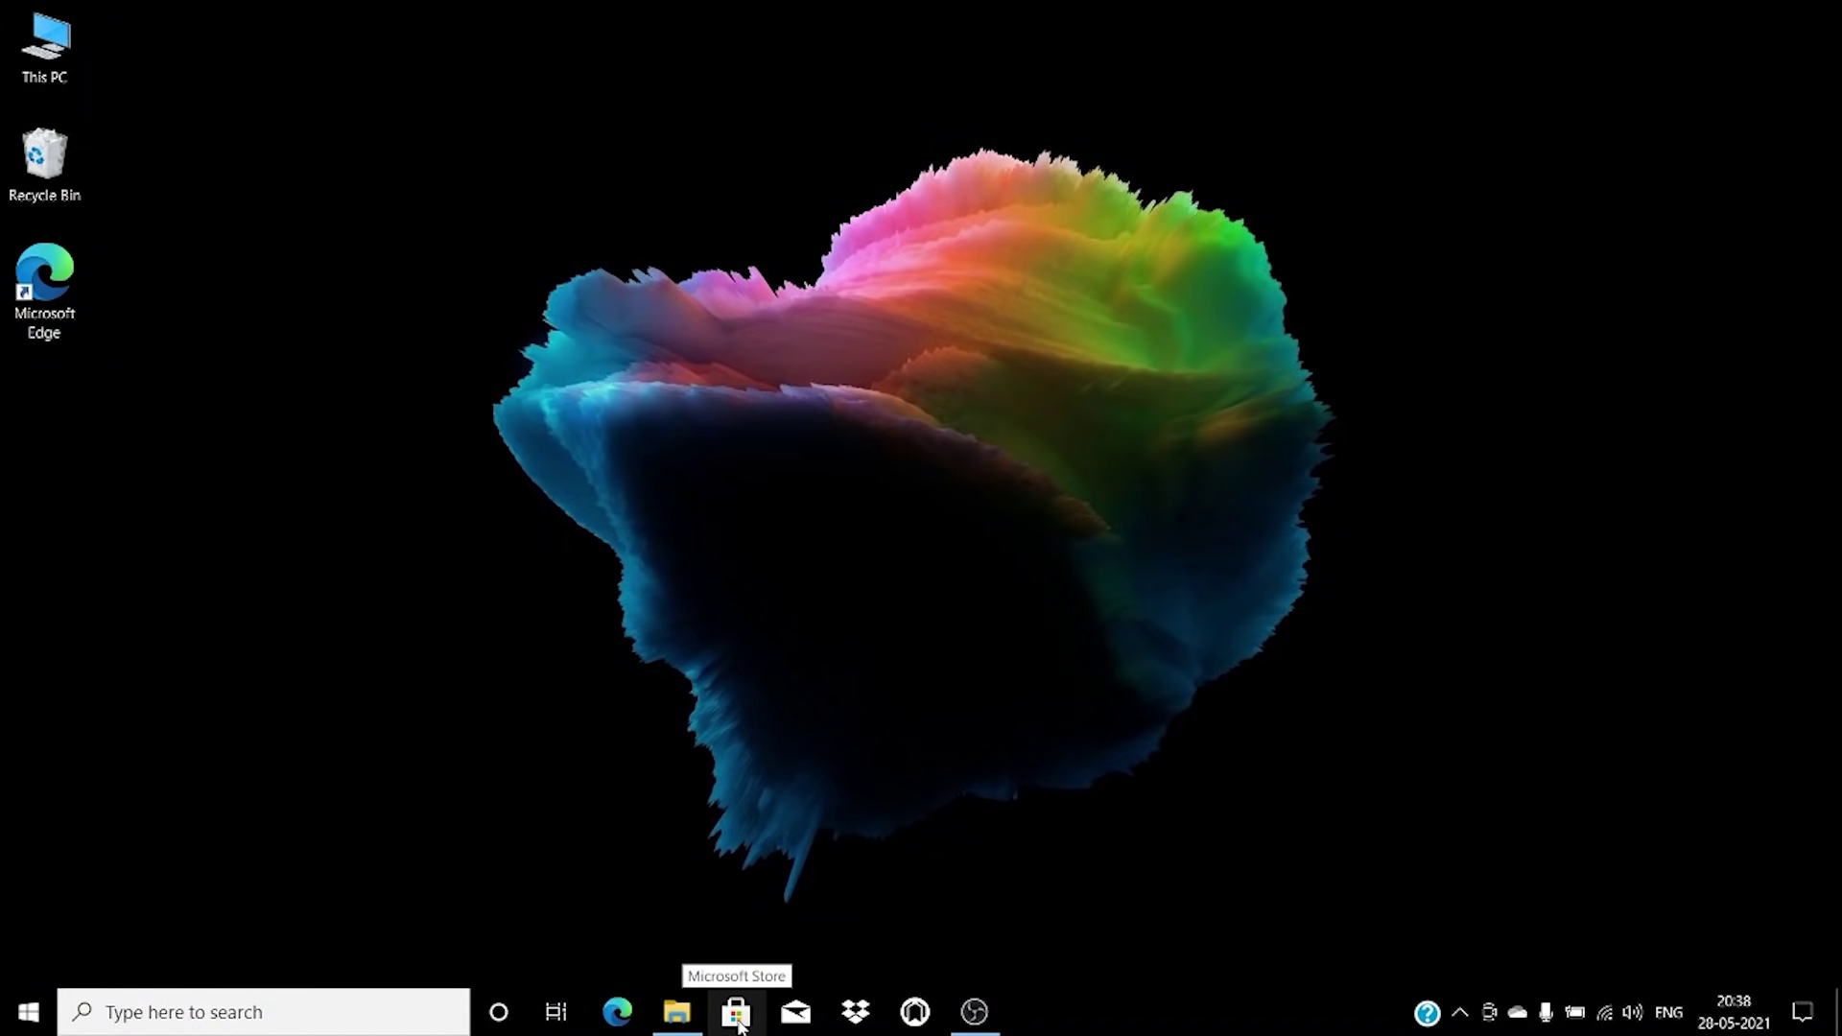
Unpin Microsoft Store, Mail, Dropbox and myHP from the taskbar
right_click(737, 1021)
left_click(722, 960)
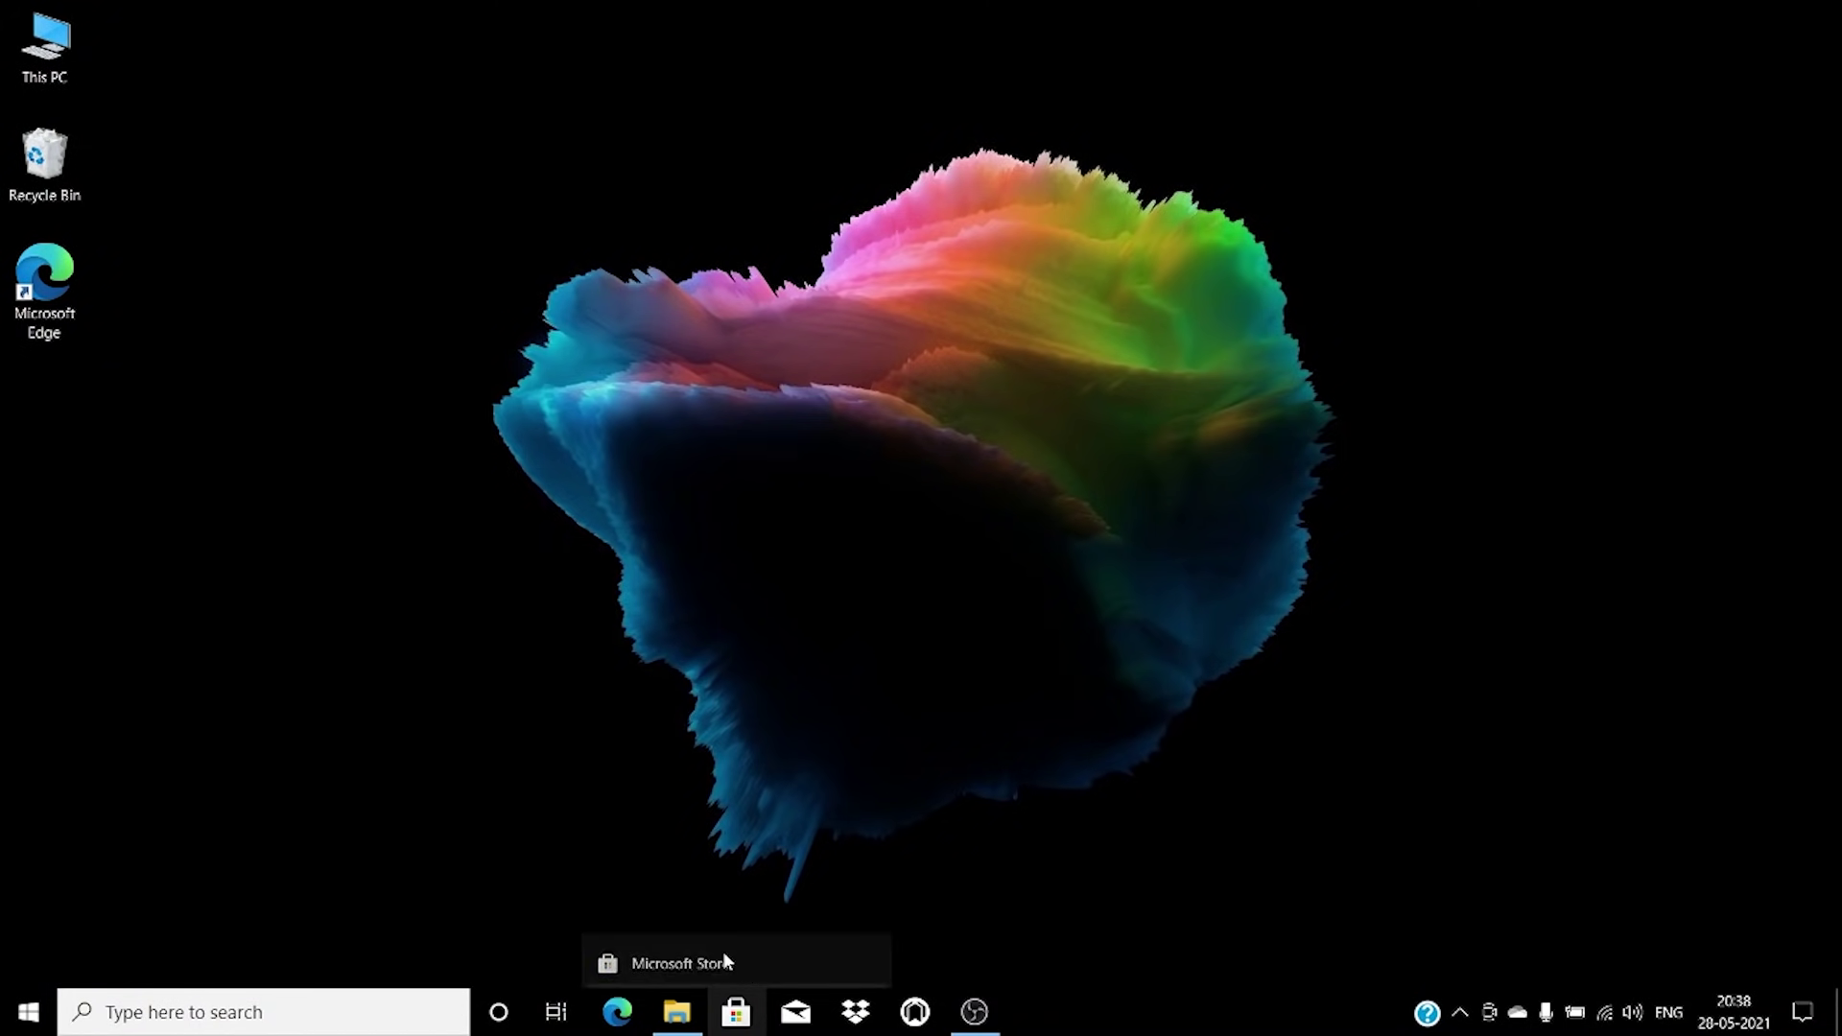
right_click(739, 1008)
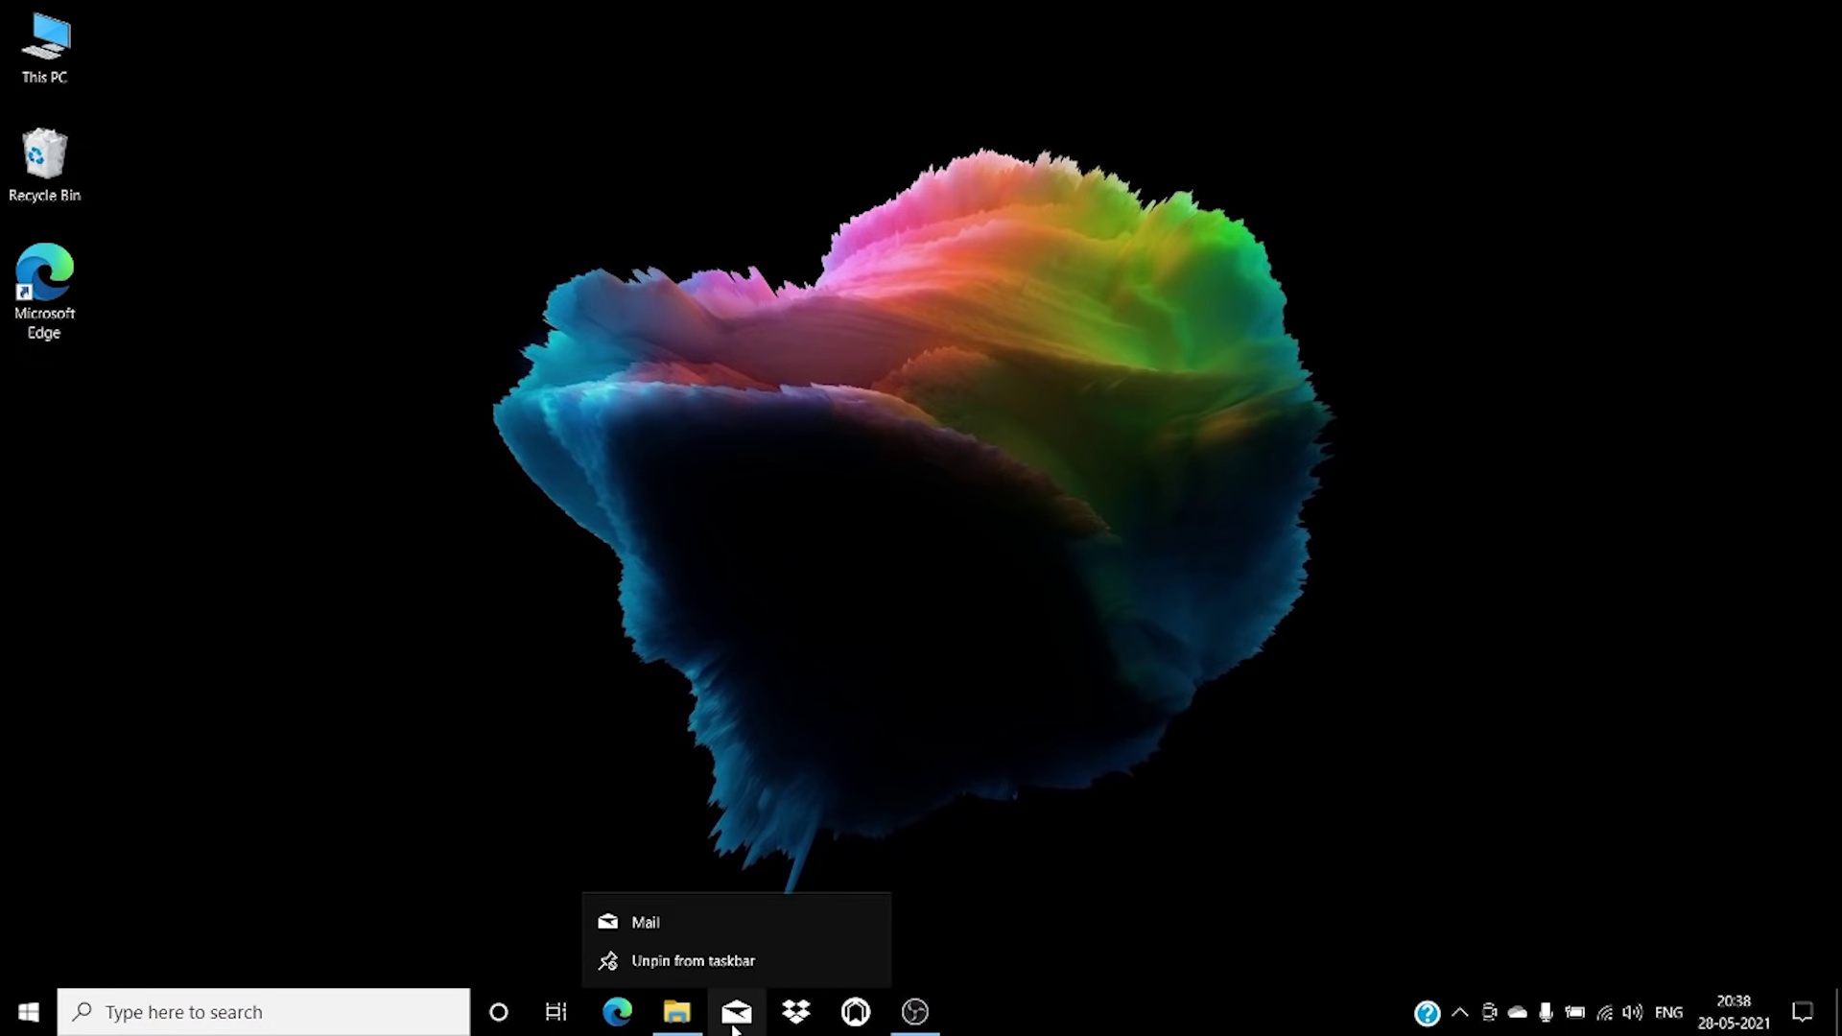
left_click(751, 973)
right_click(737, 1009)
left_click(748, 964)
right_click(737, 1009)
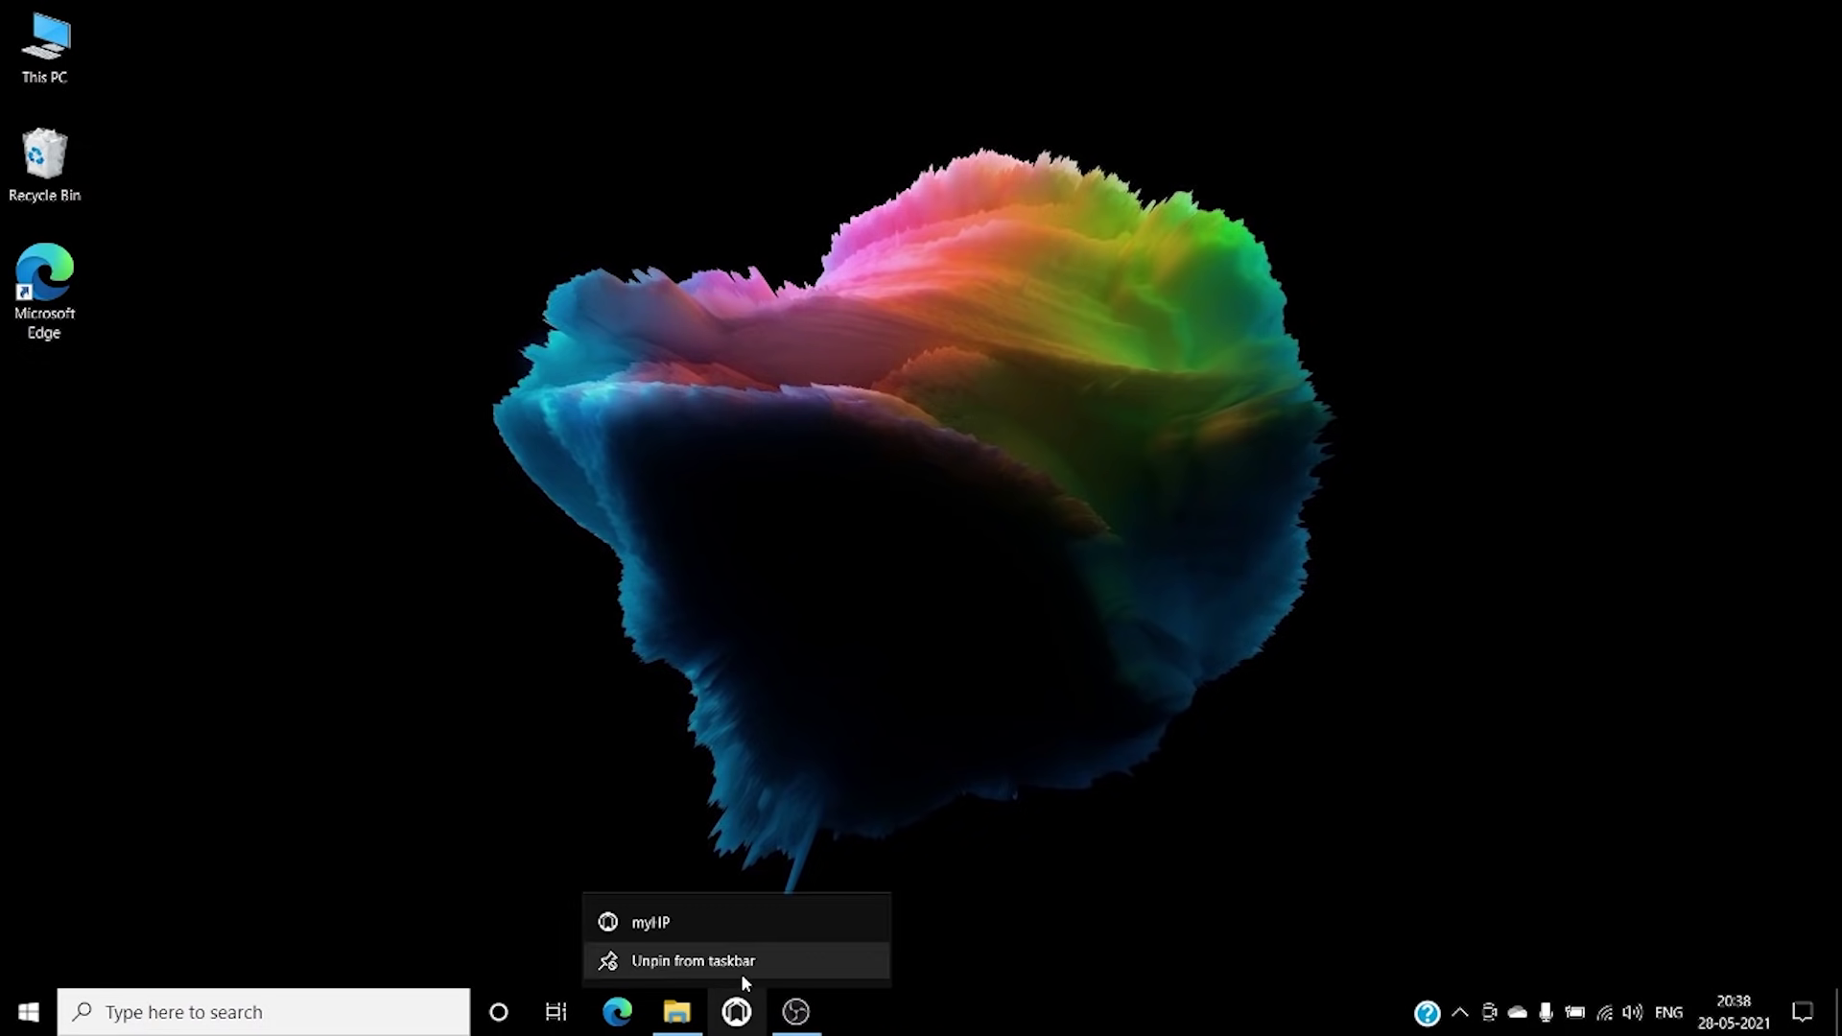
left_click(742, 973)
Hide the Cortana button and shrink taskbar search to just a search icon
left_click(182, 1002)
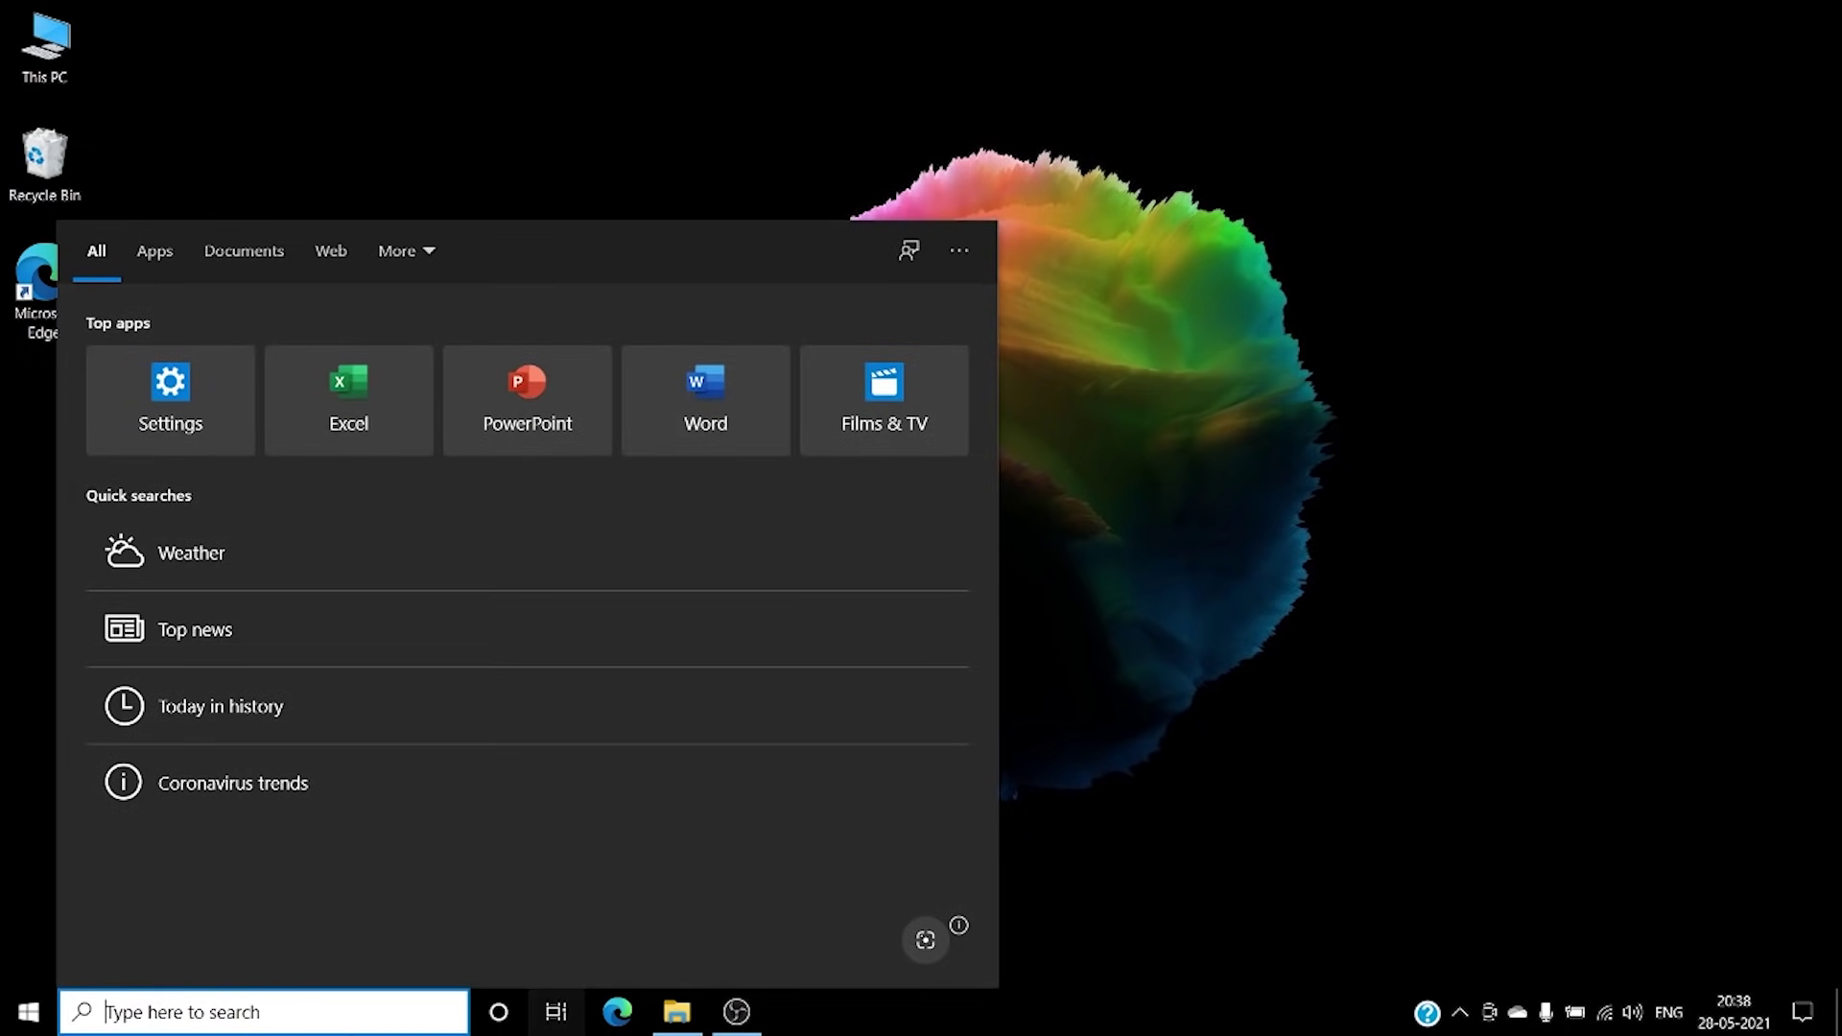
left_click(912, 1024)
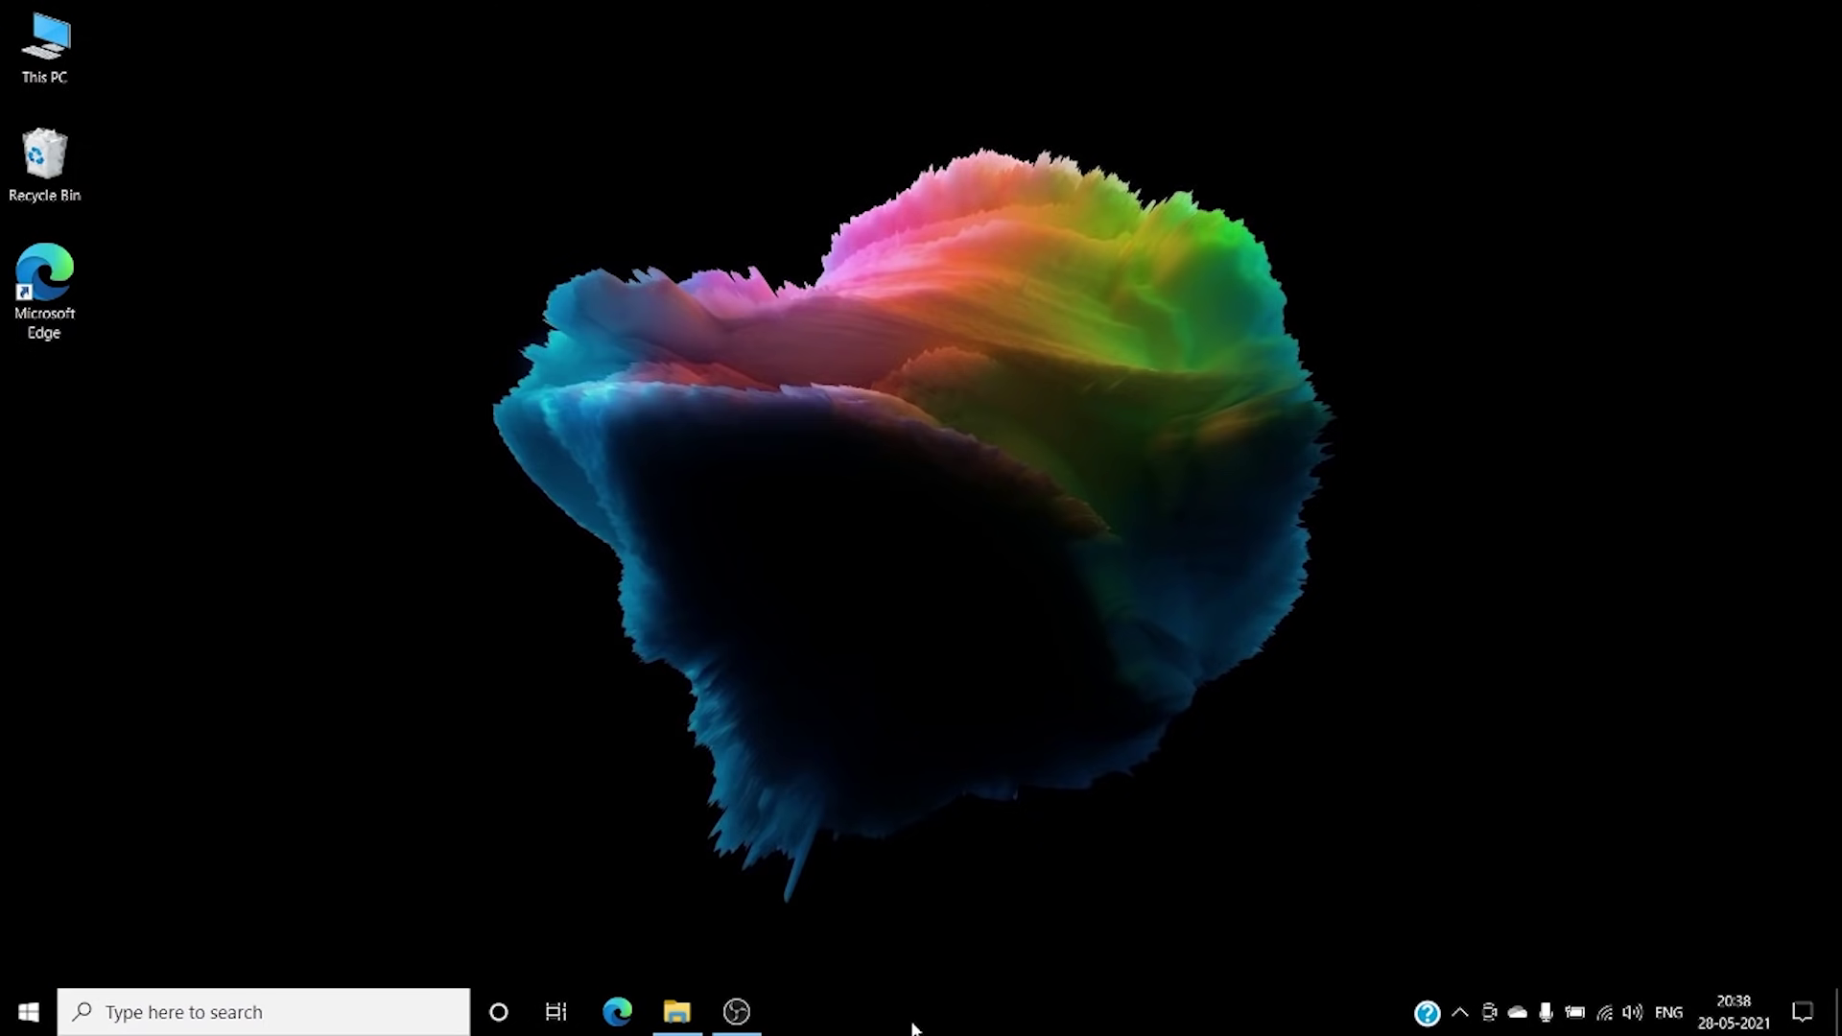
right_click(873, 1008)
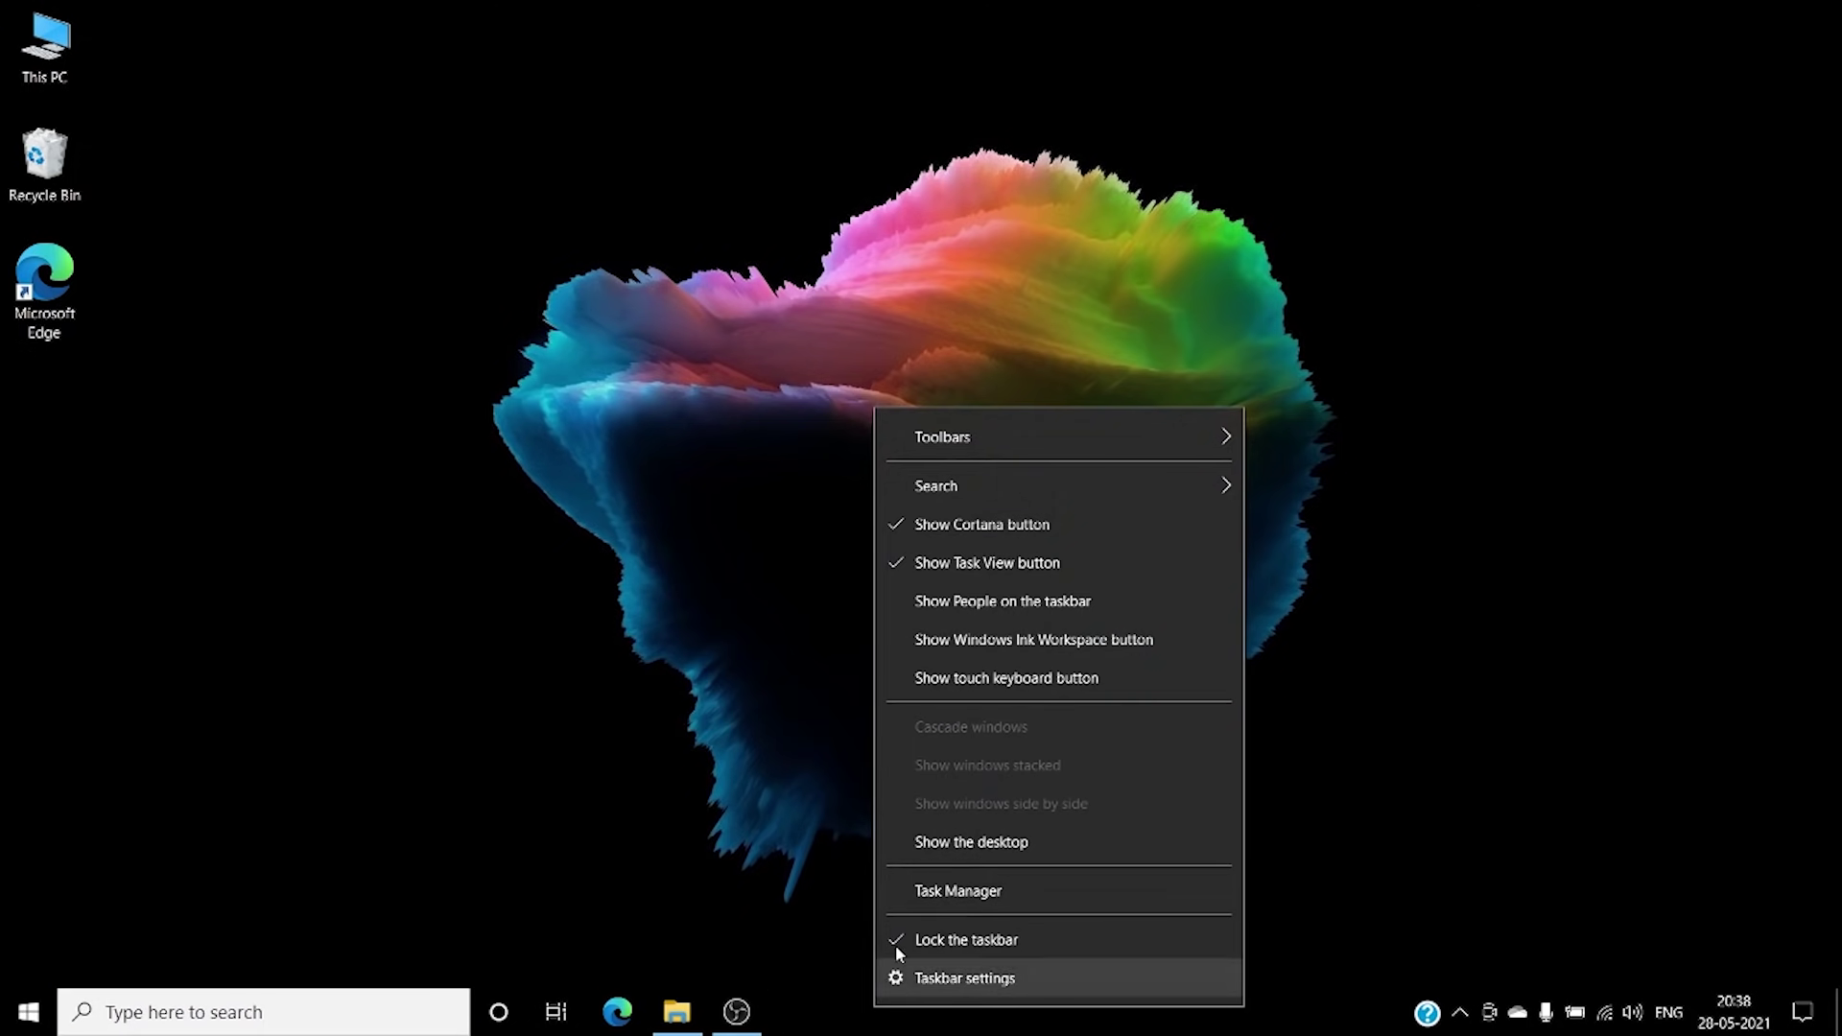
left_click(964, 533)
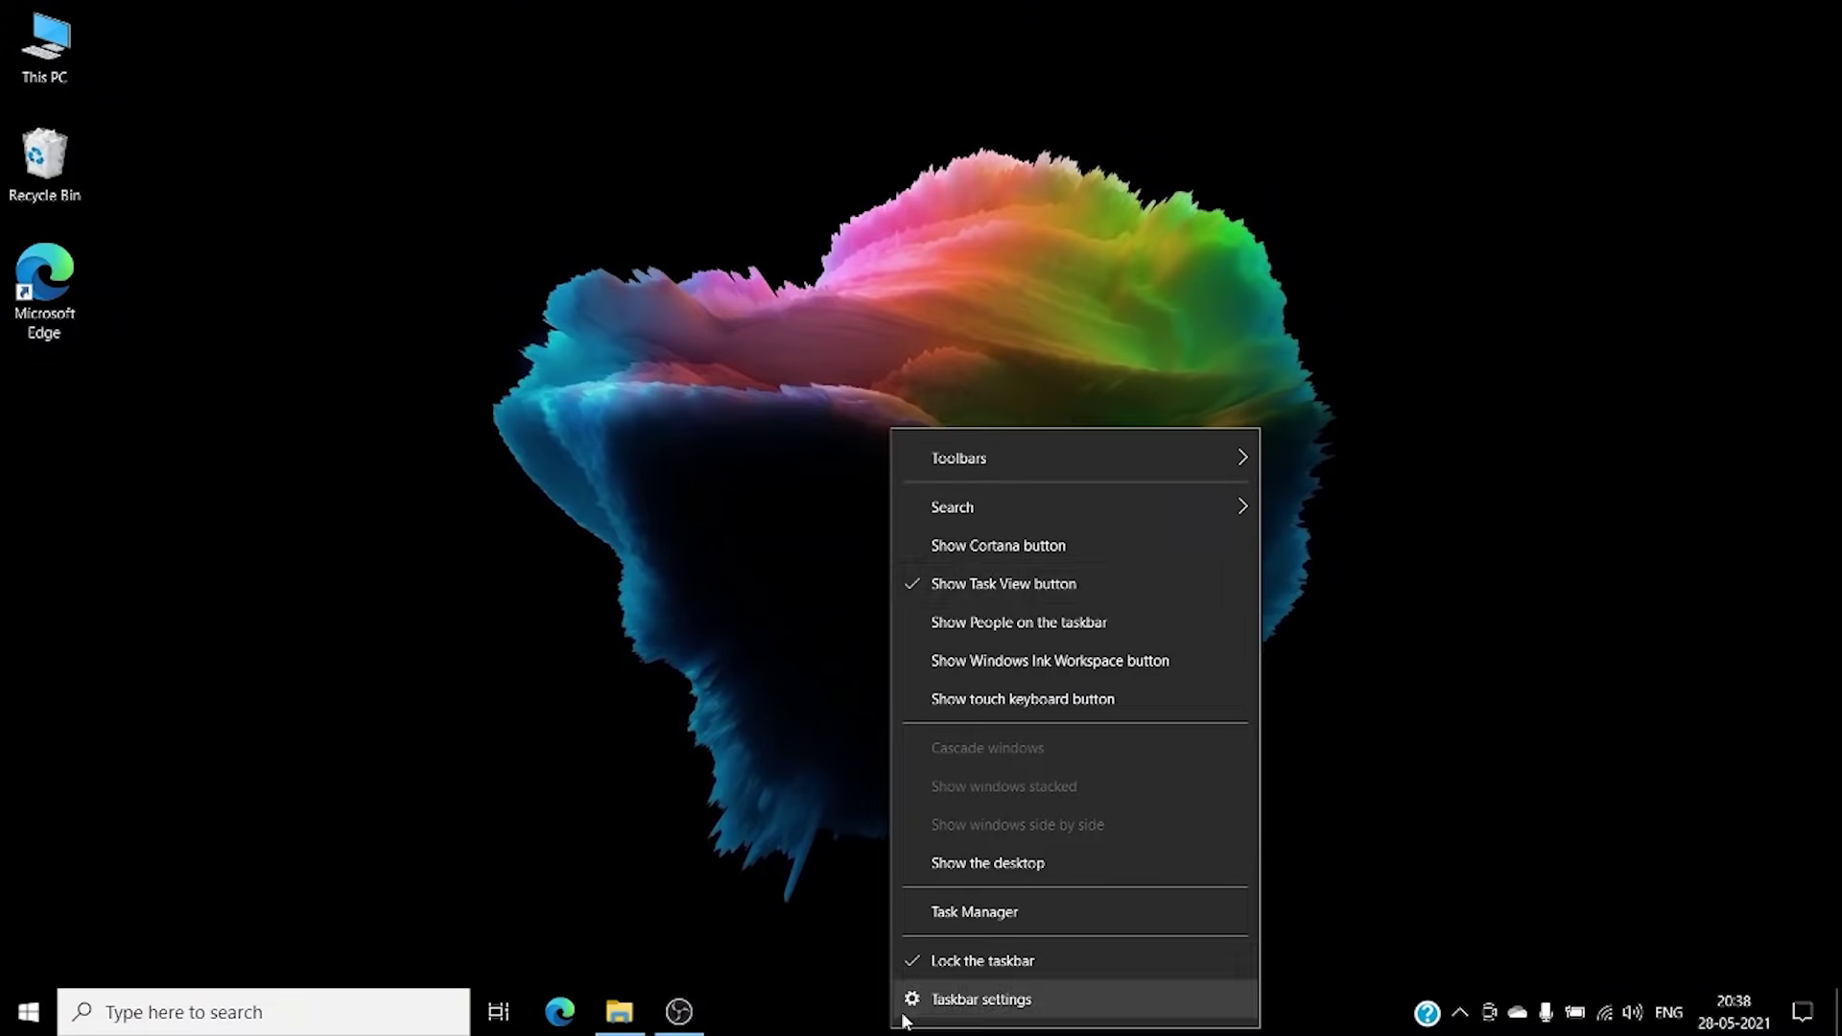
mouse_move(1069, 506)
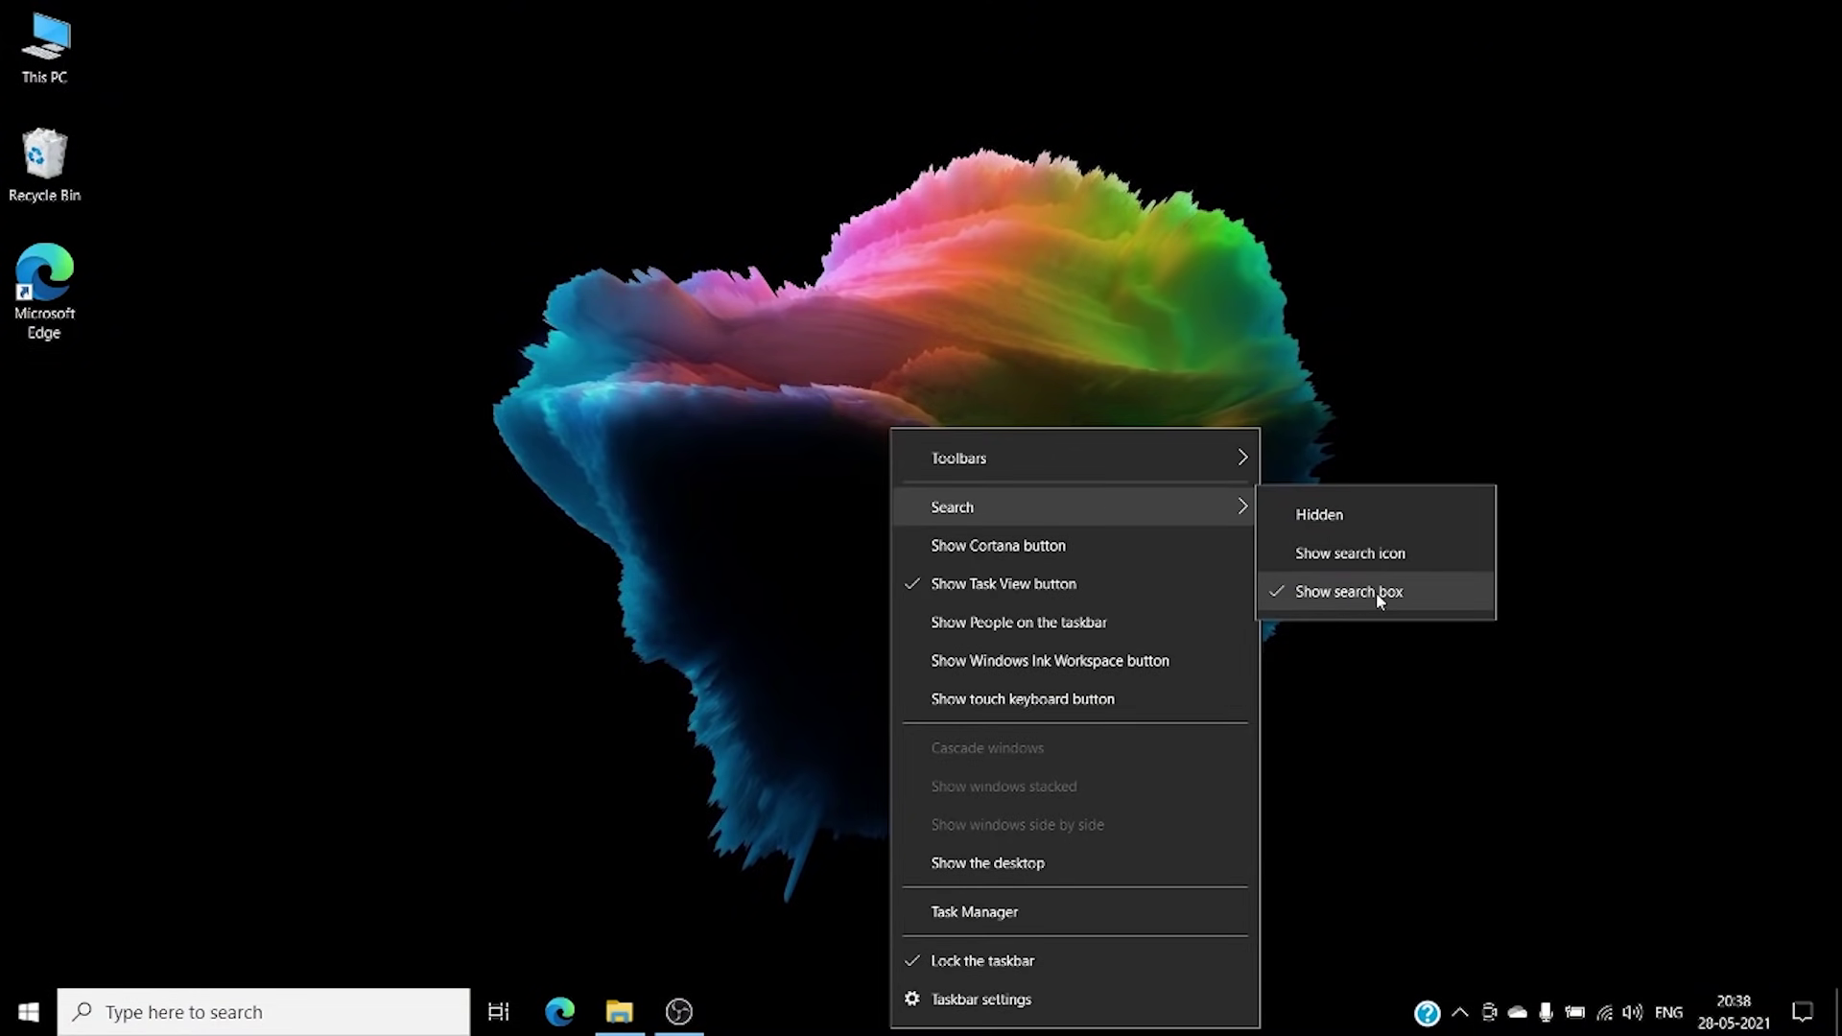
left_click(1335, 561)
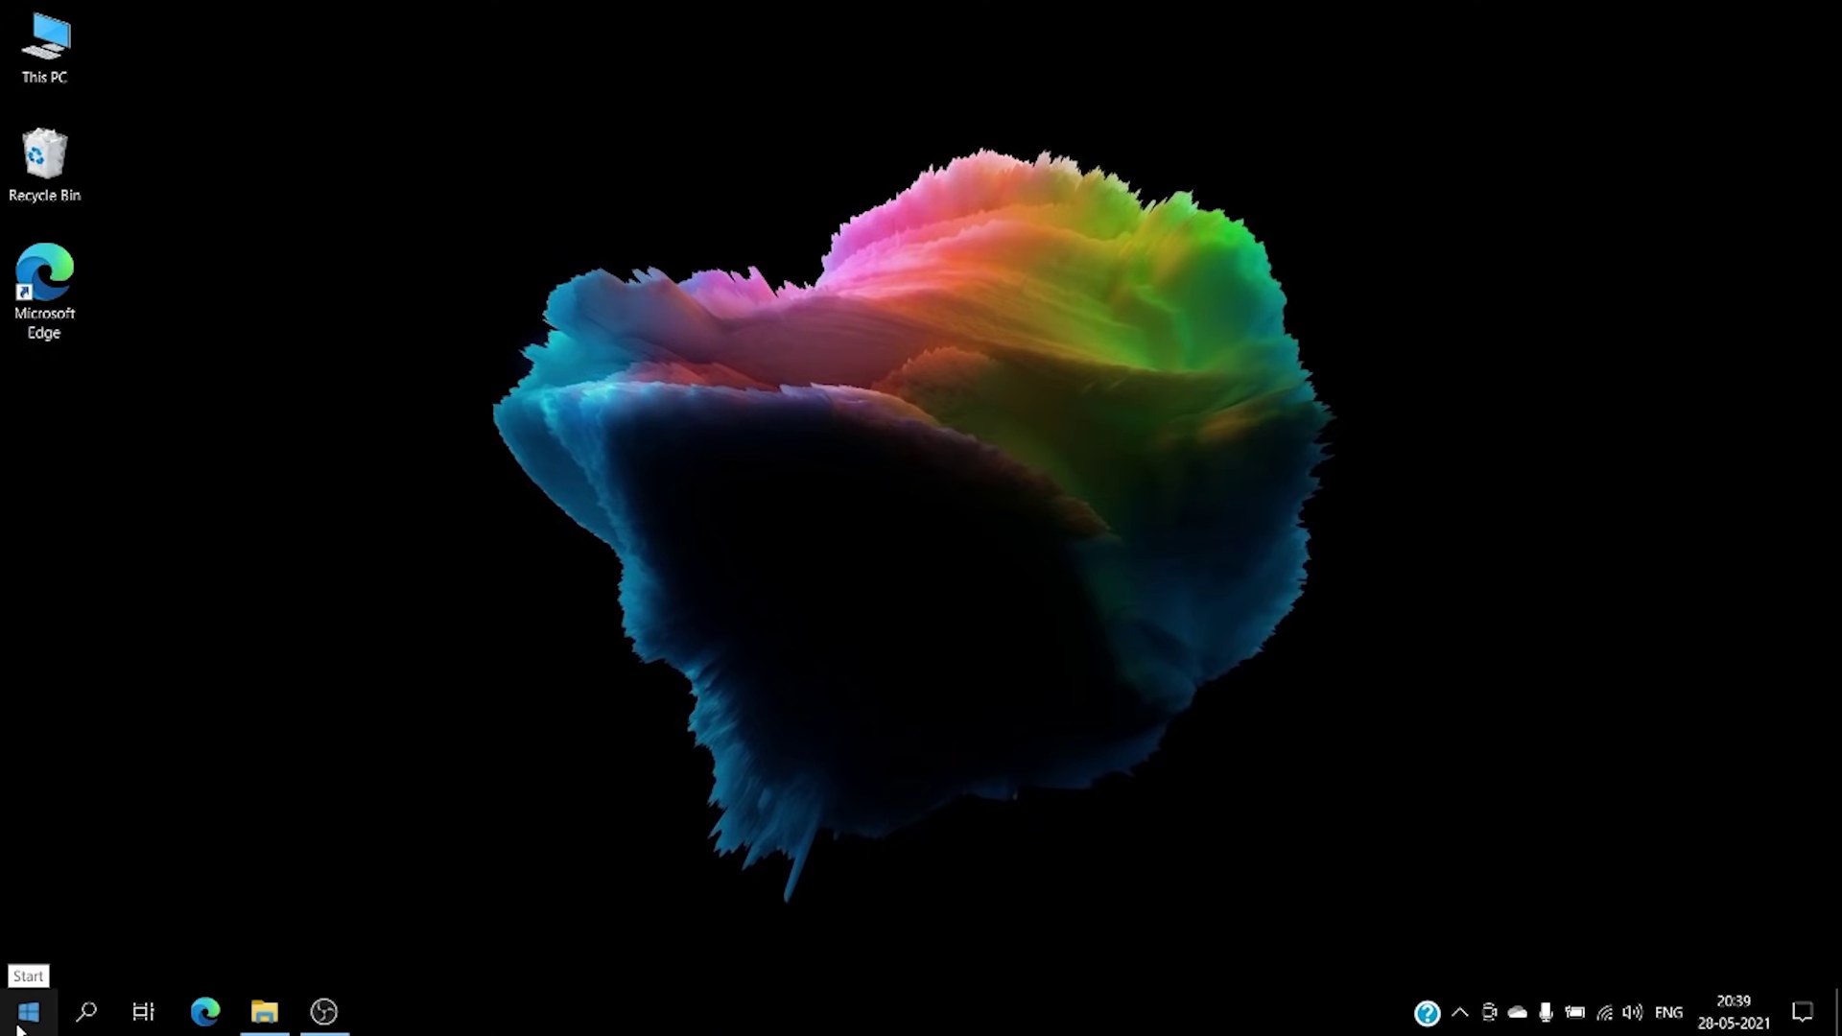
right_click(685, 484)
left_click(787, 749)
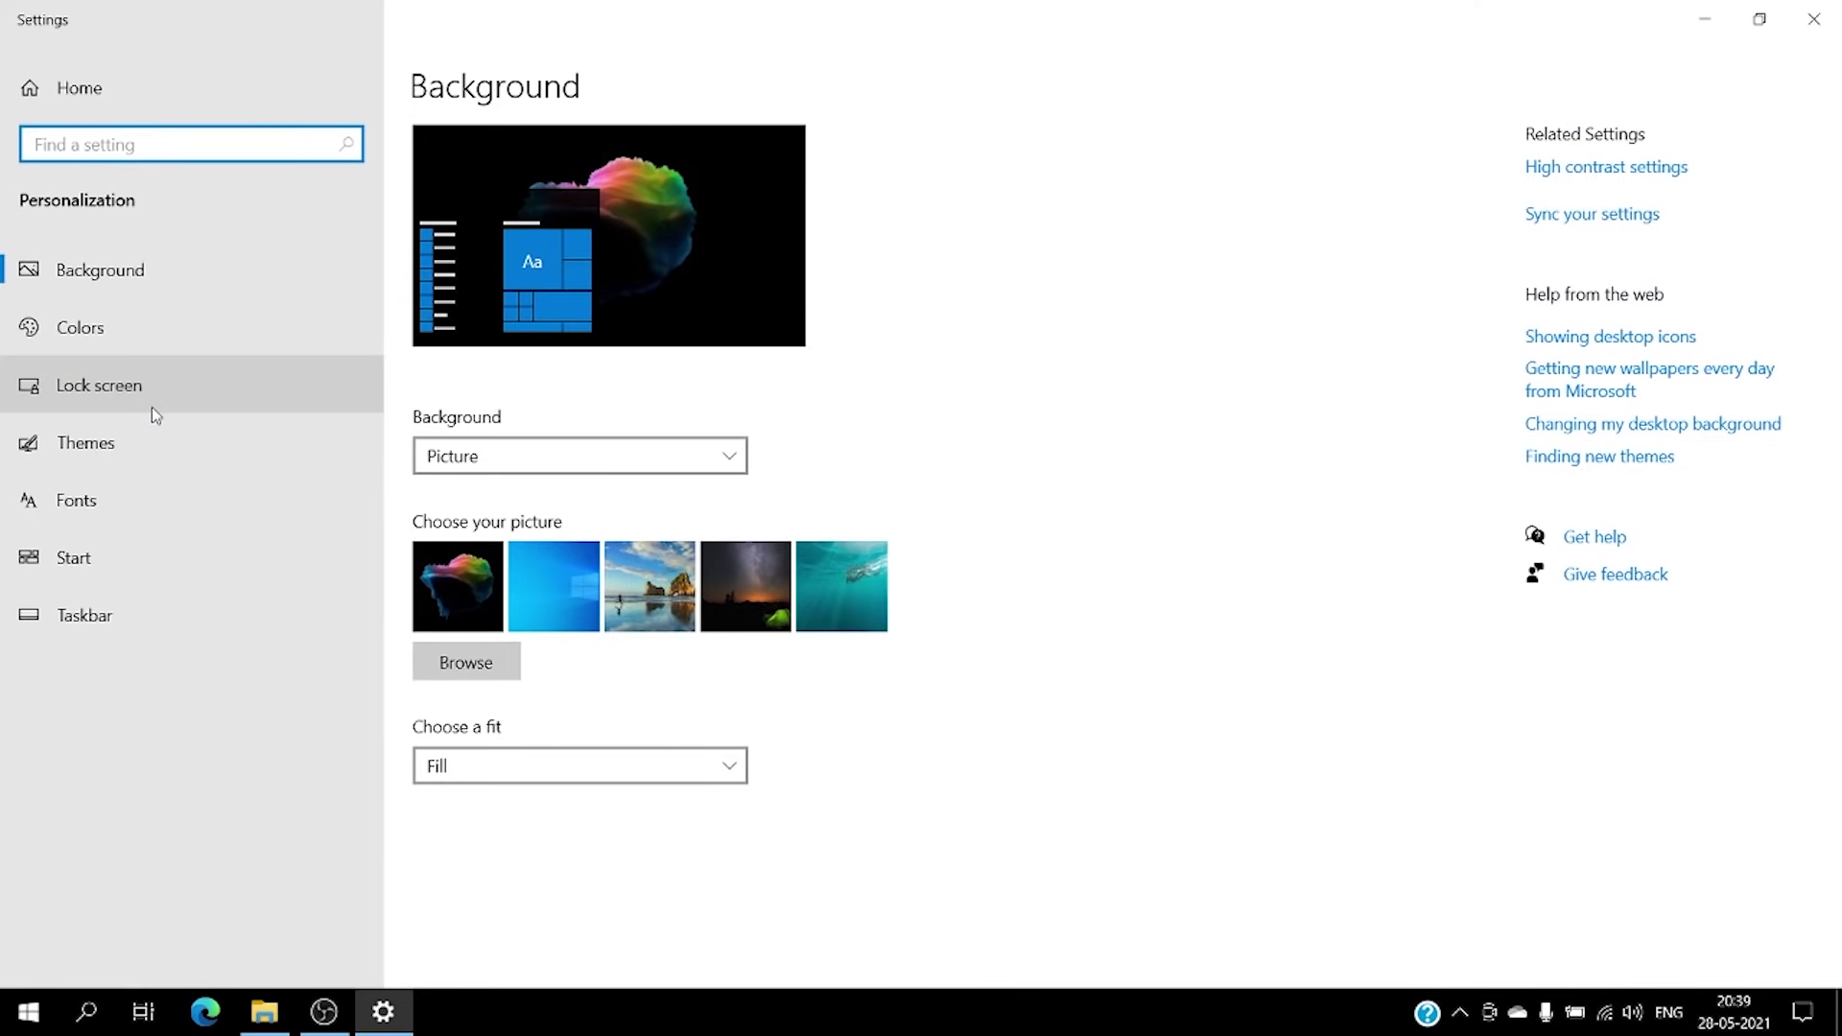
left_click(129, 622)
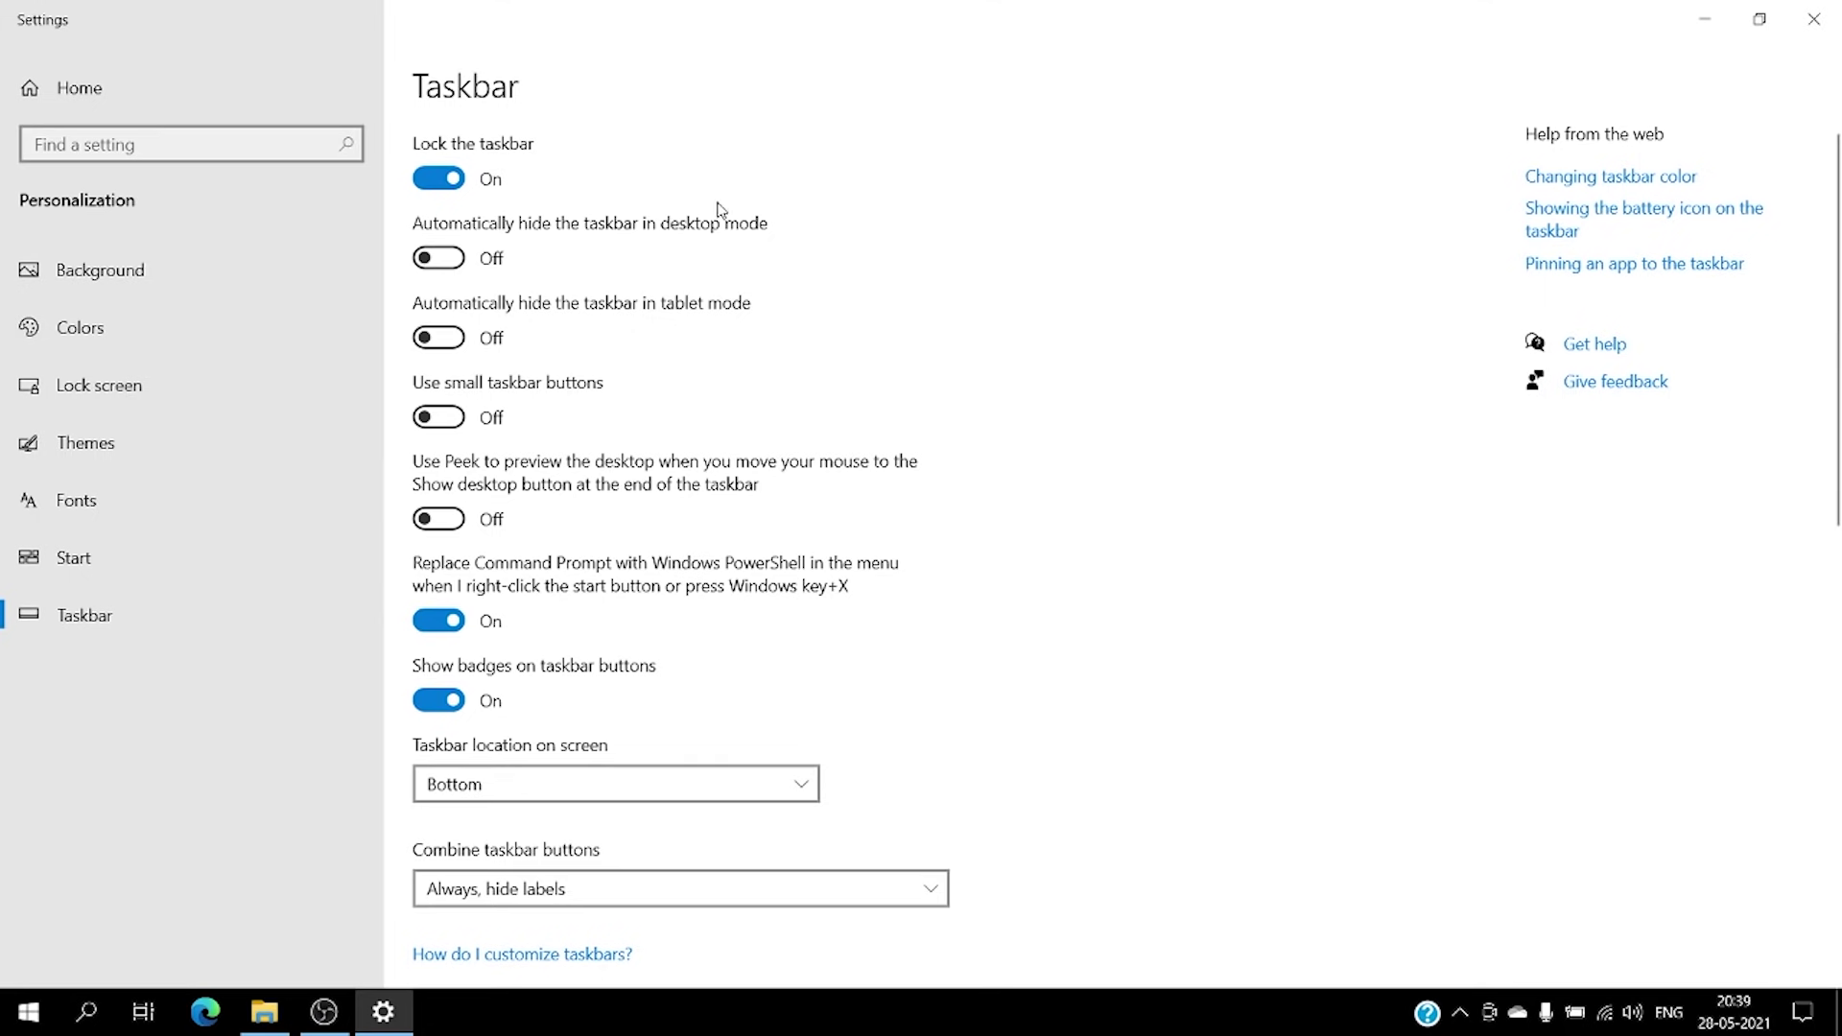
scroll(818, 592, "down", 5)
scroll(784, 575, "up", 5)
left_click(573, 794)
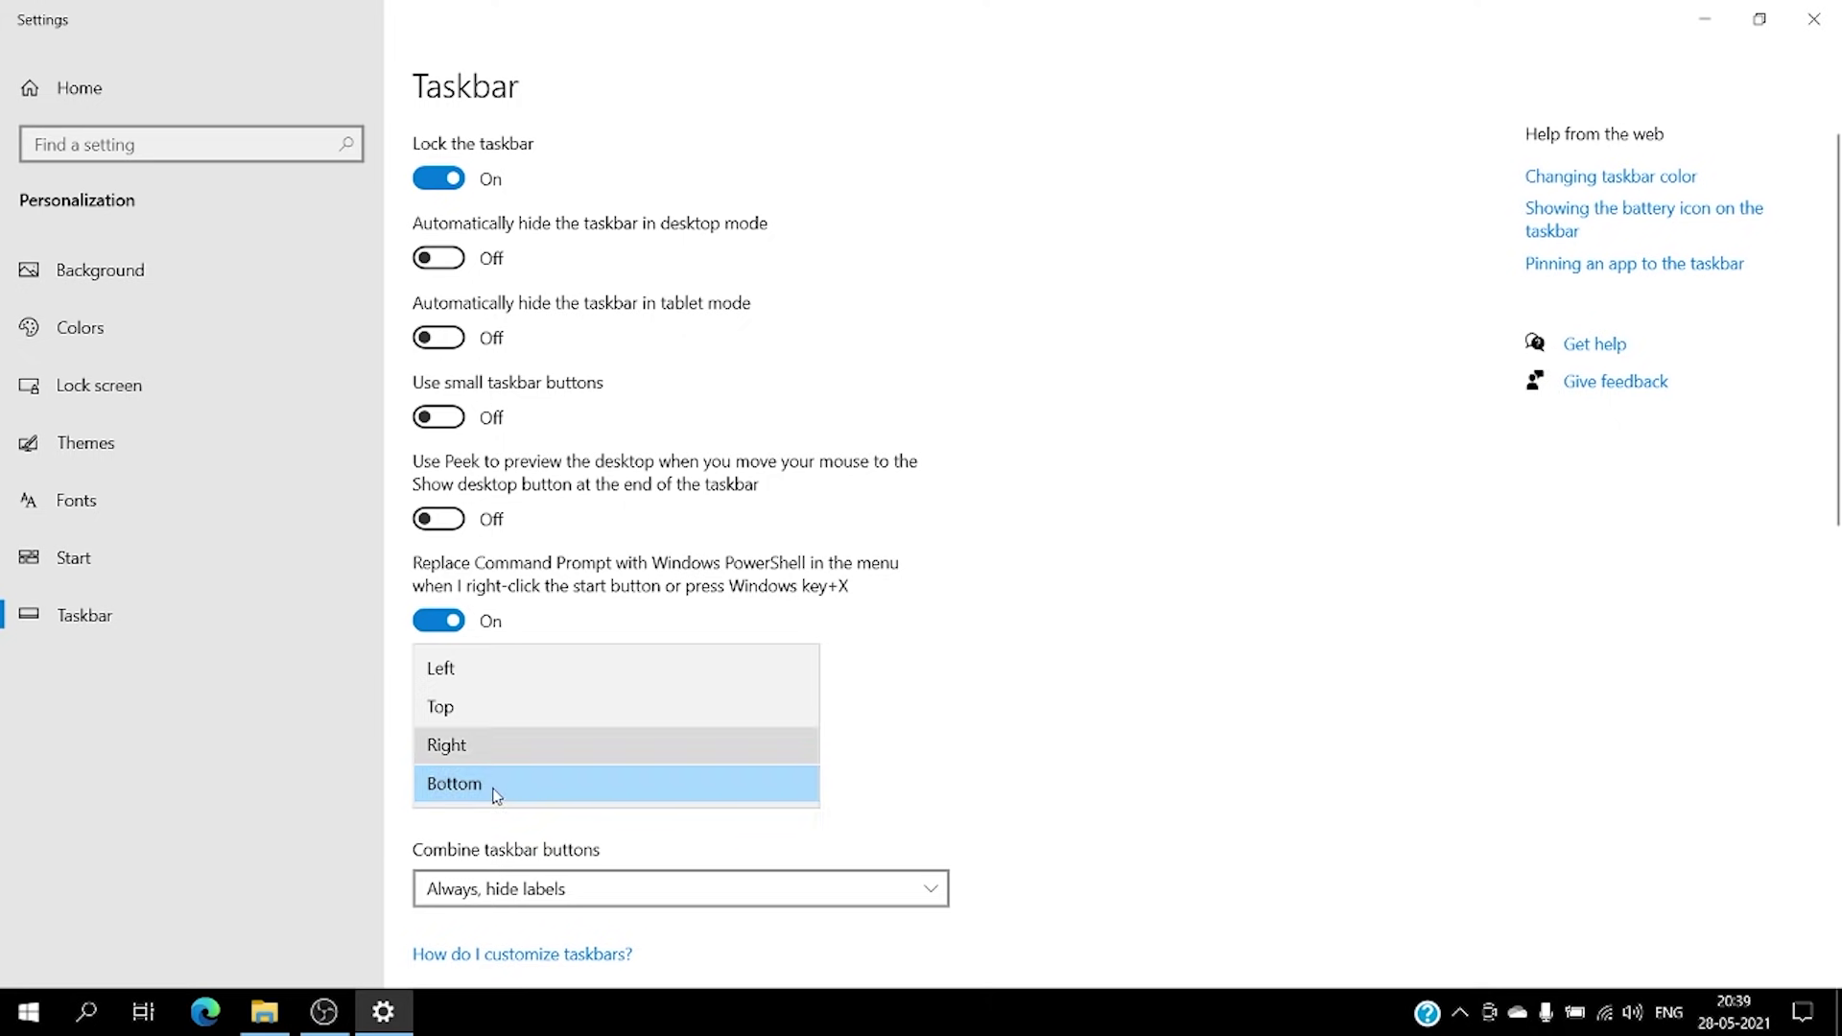
left_click(491, 738)
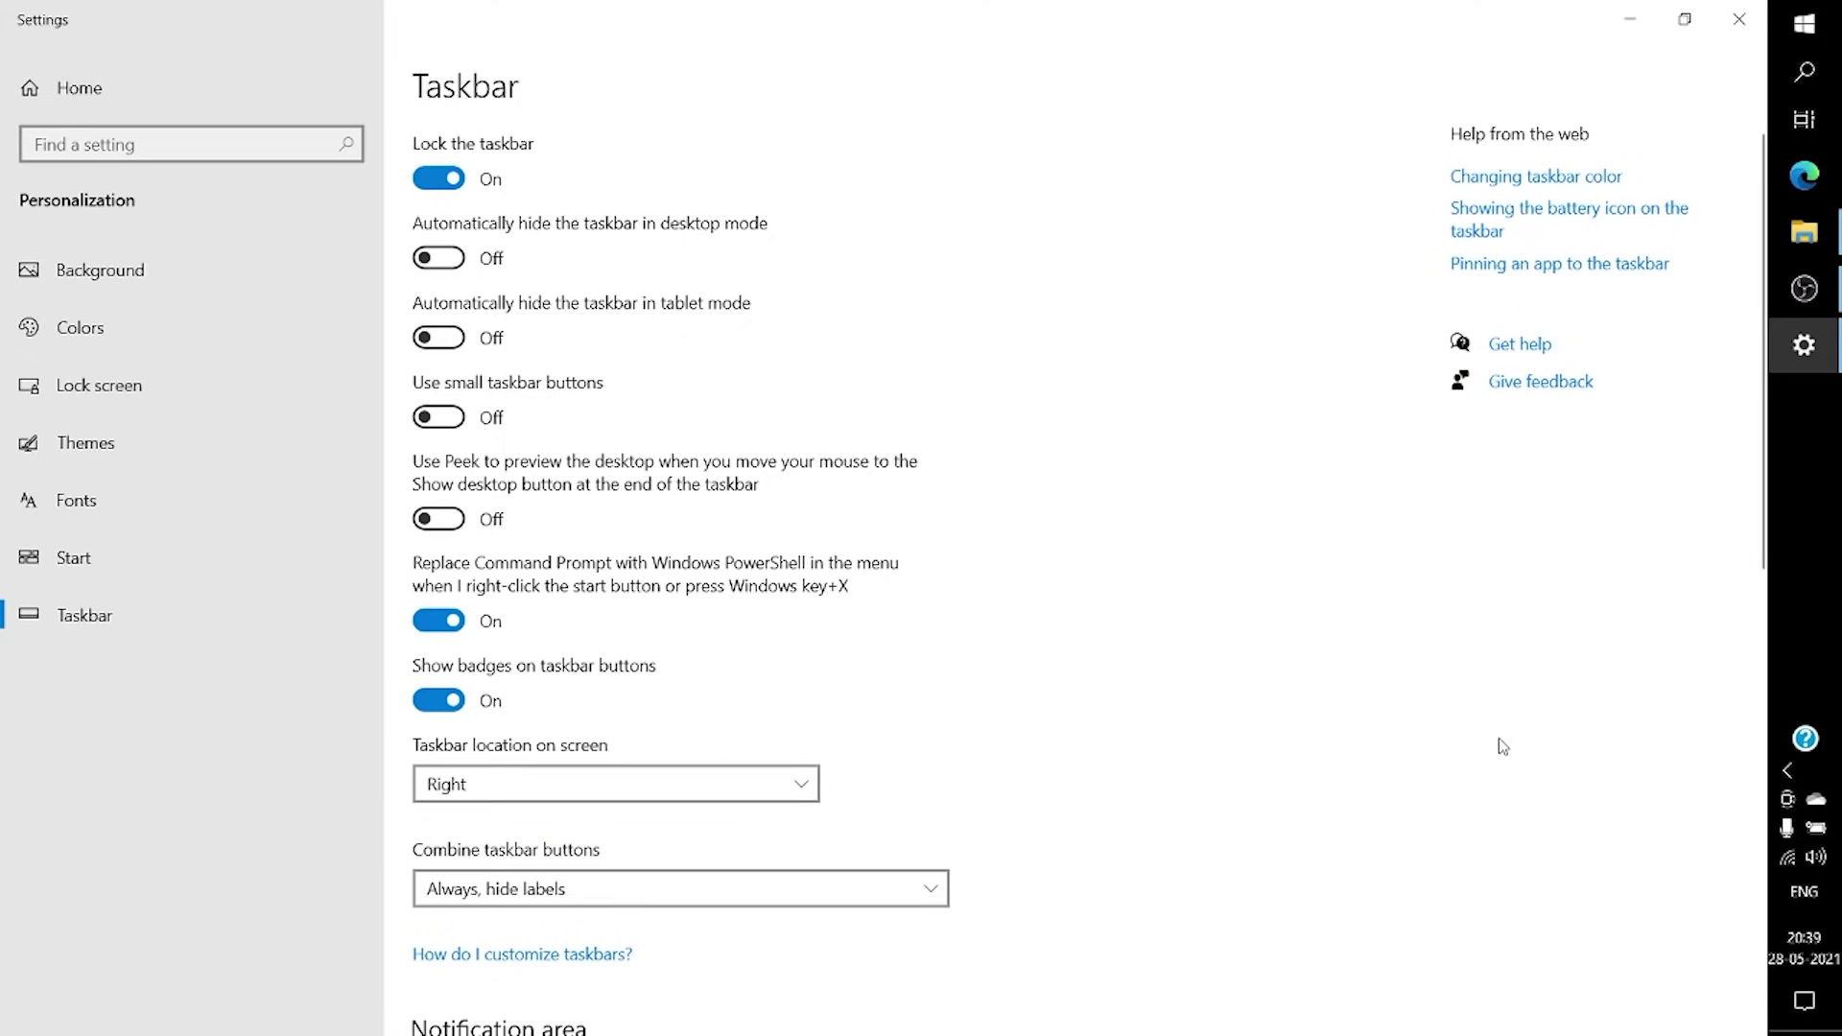
left_click(520, 773)
left_click(493, 739)
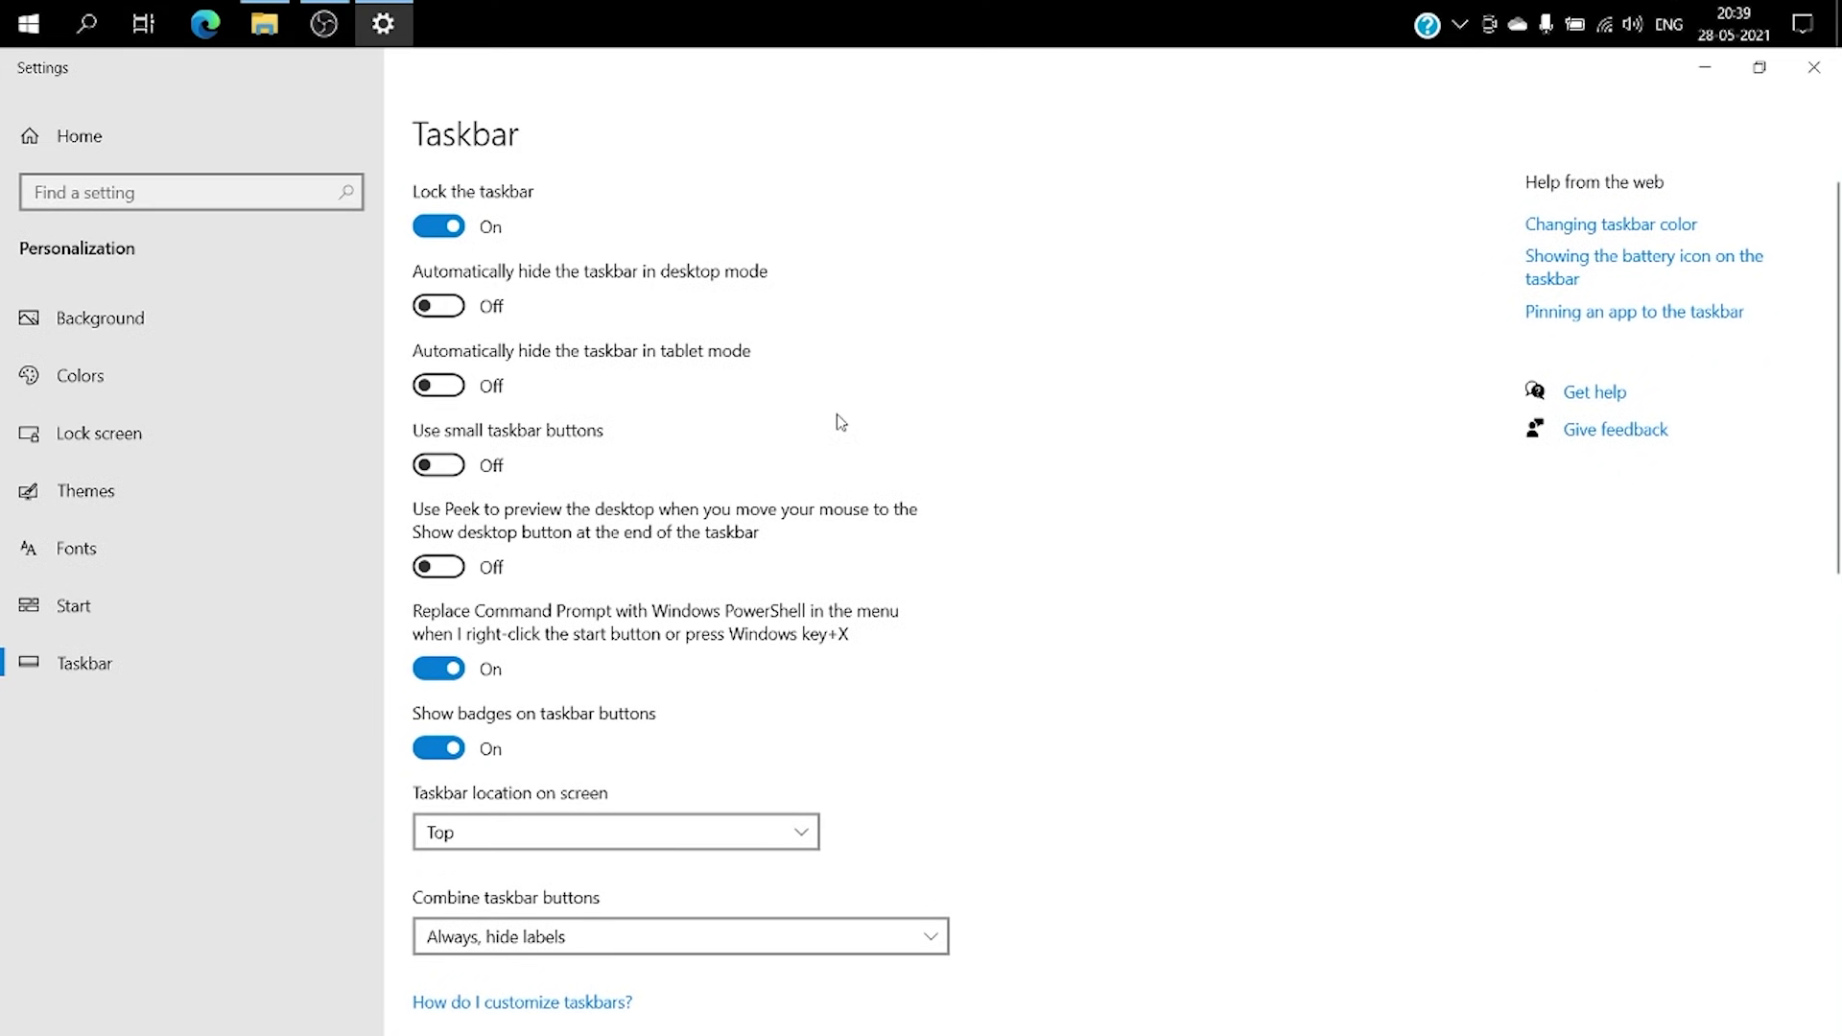
left_click(563, 832)
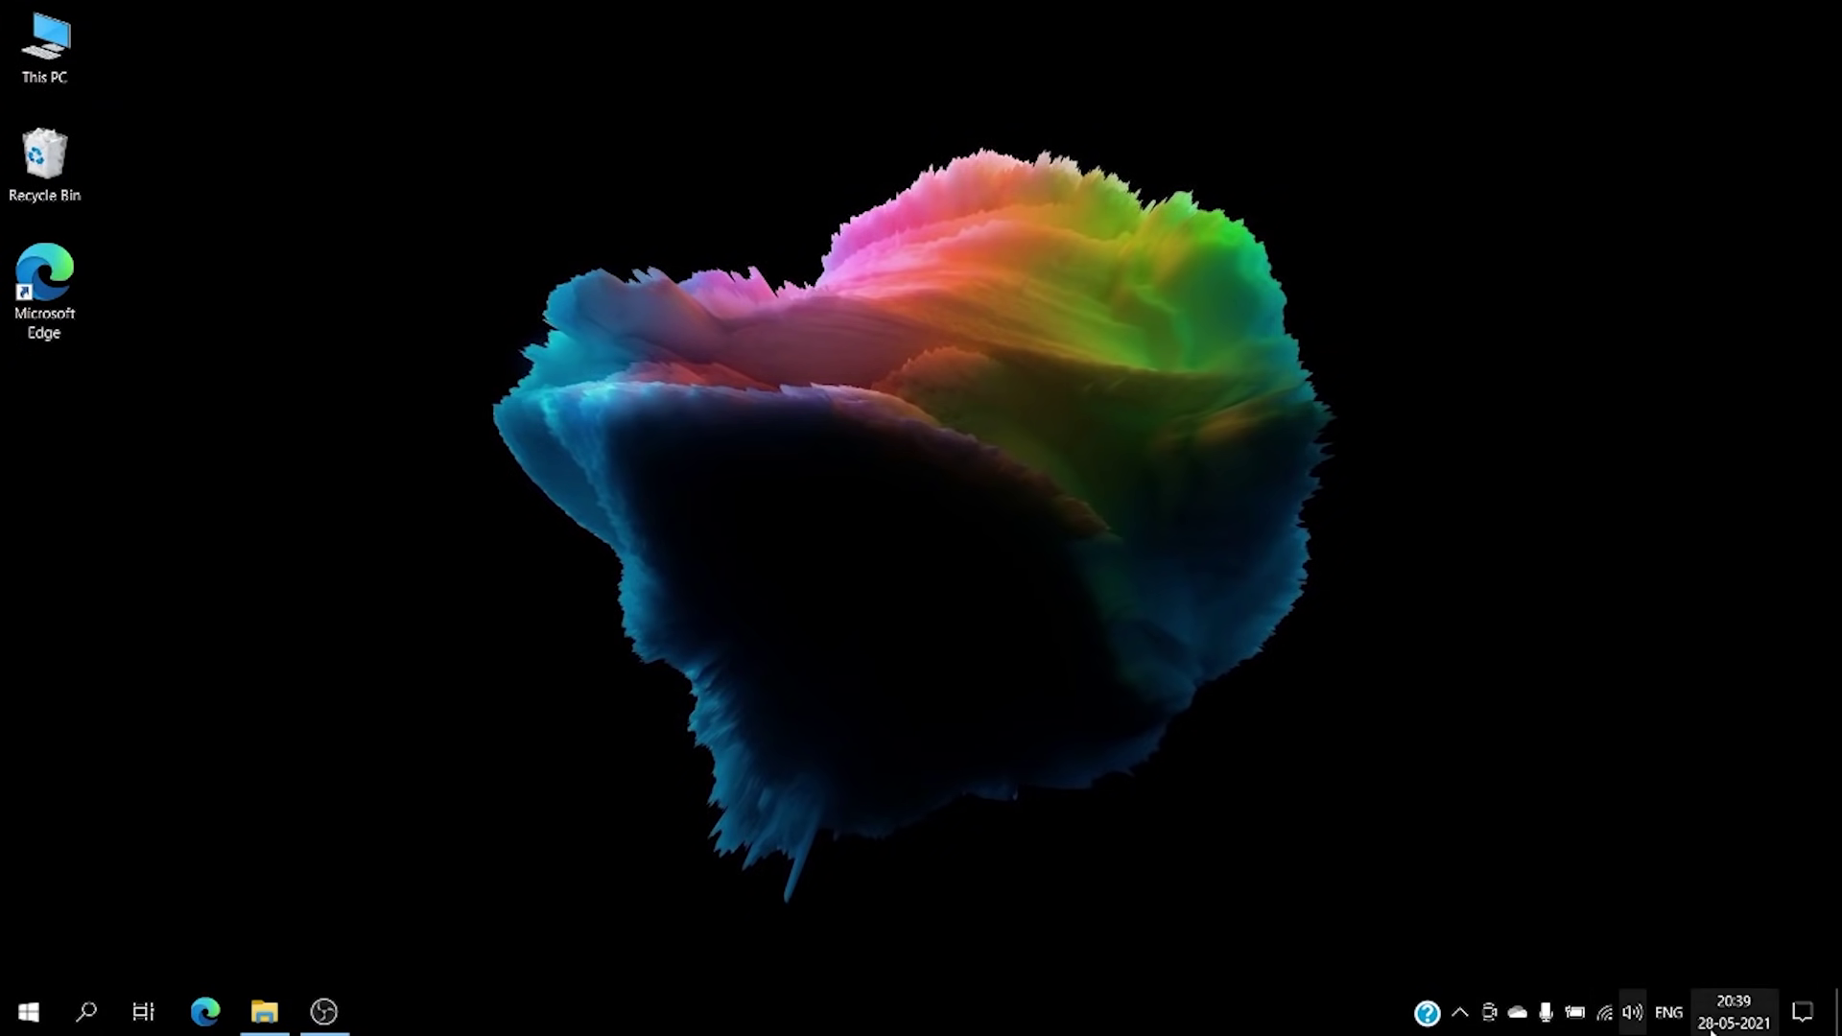
left_click(1468, 1023)
left_click(1465, 1016)
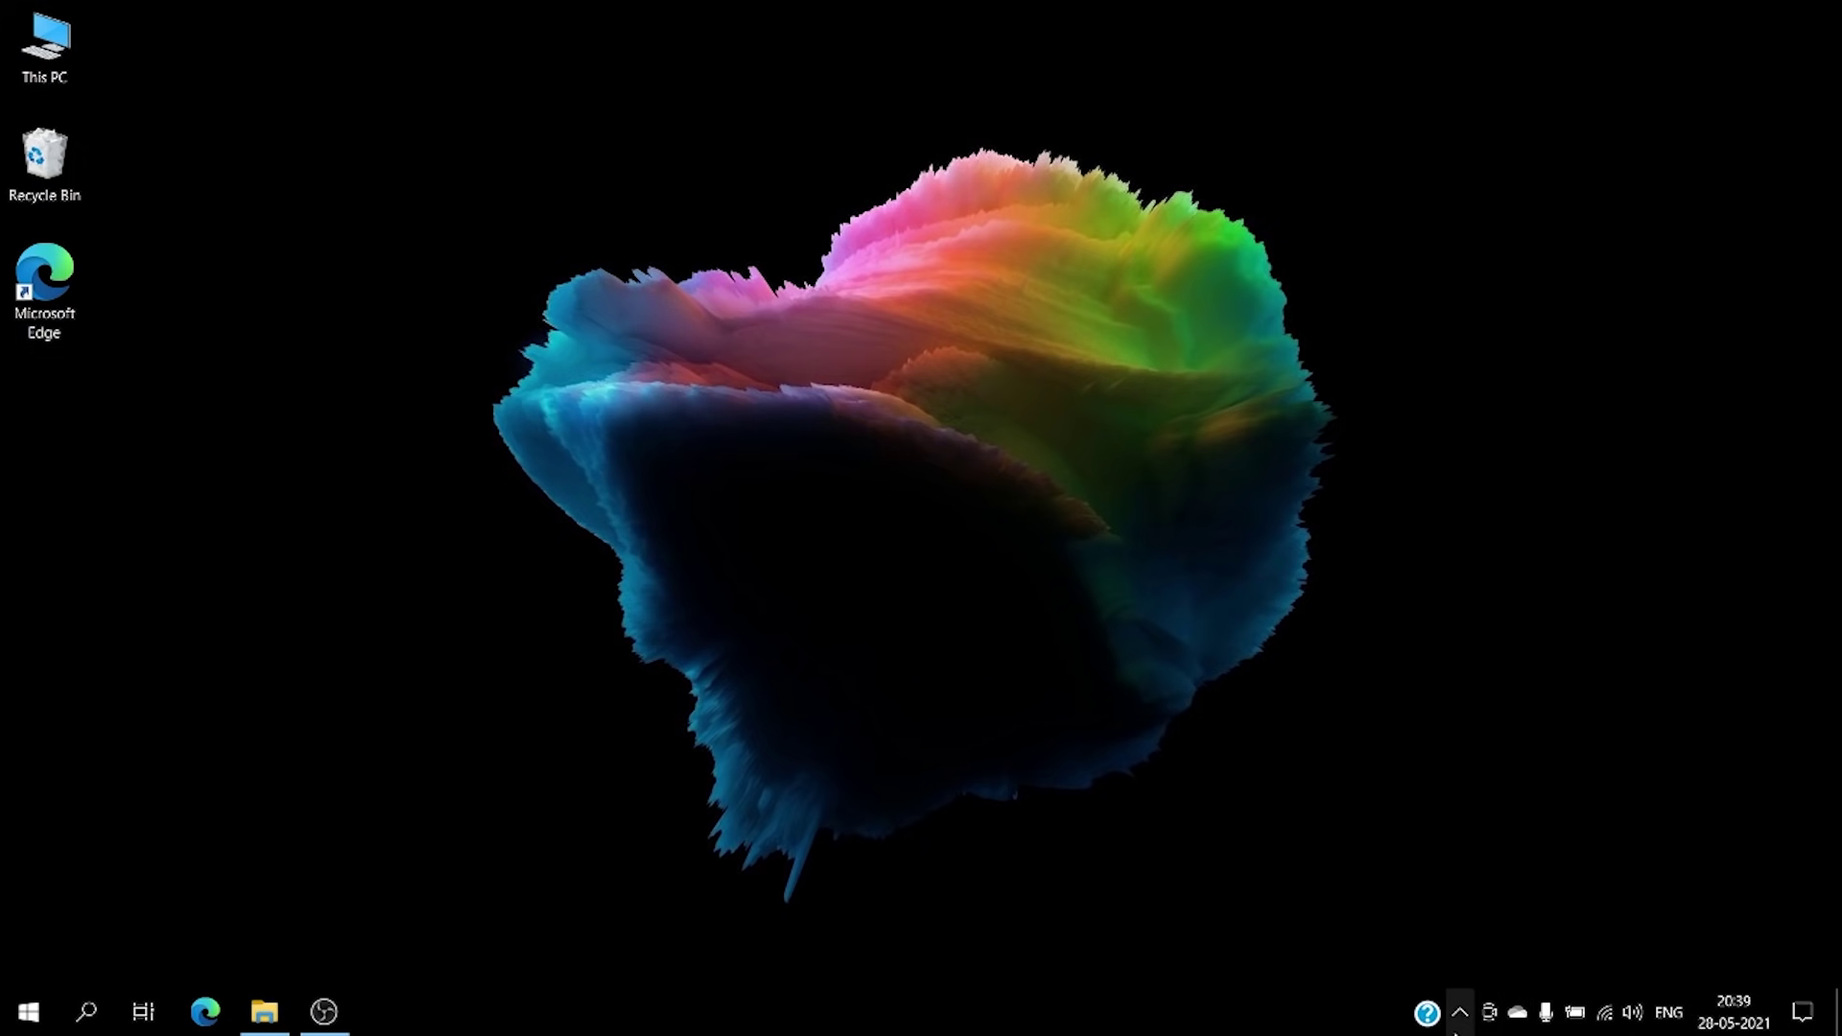
left_click(1459, 1015)
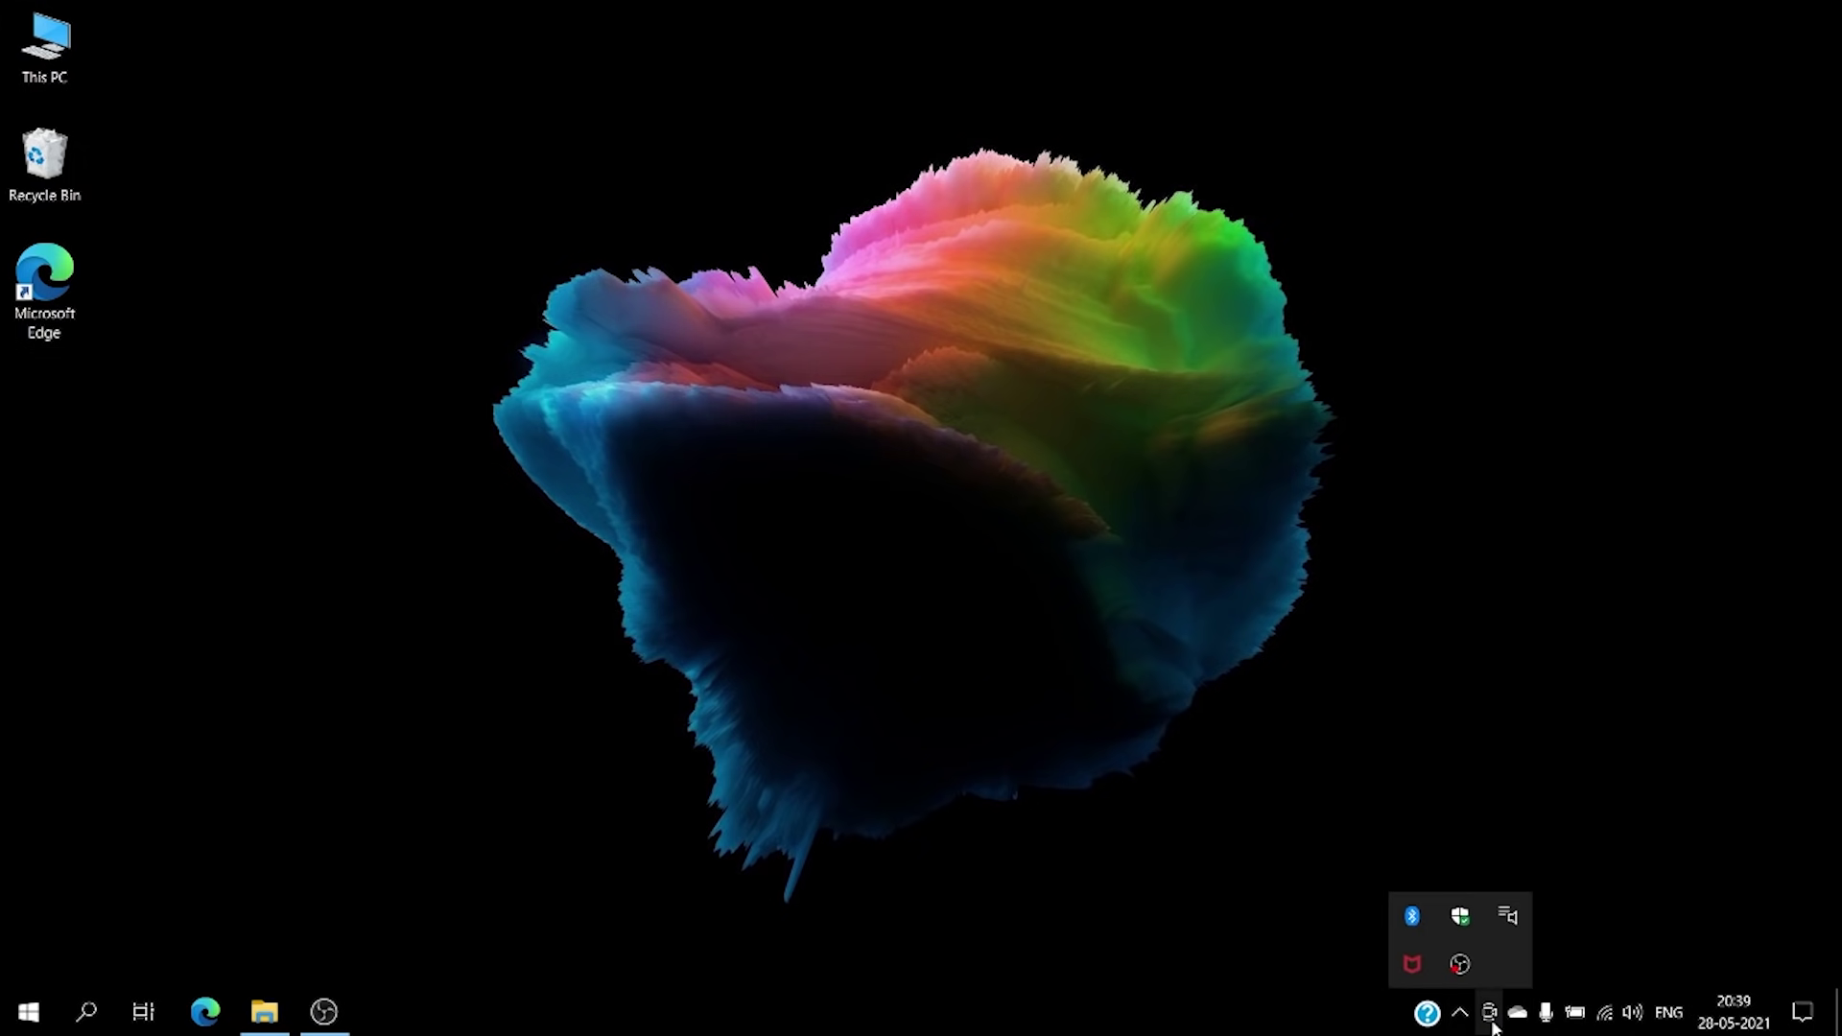
left_click_drag(1467, 1026, 1546, 950)
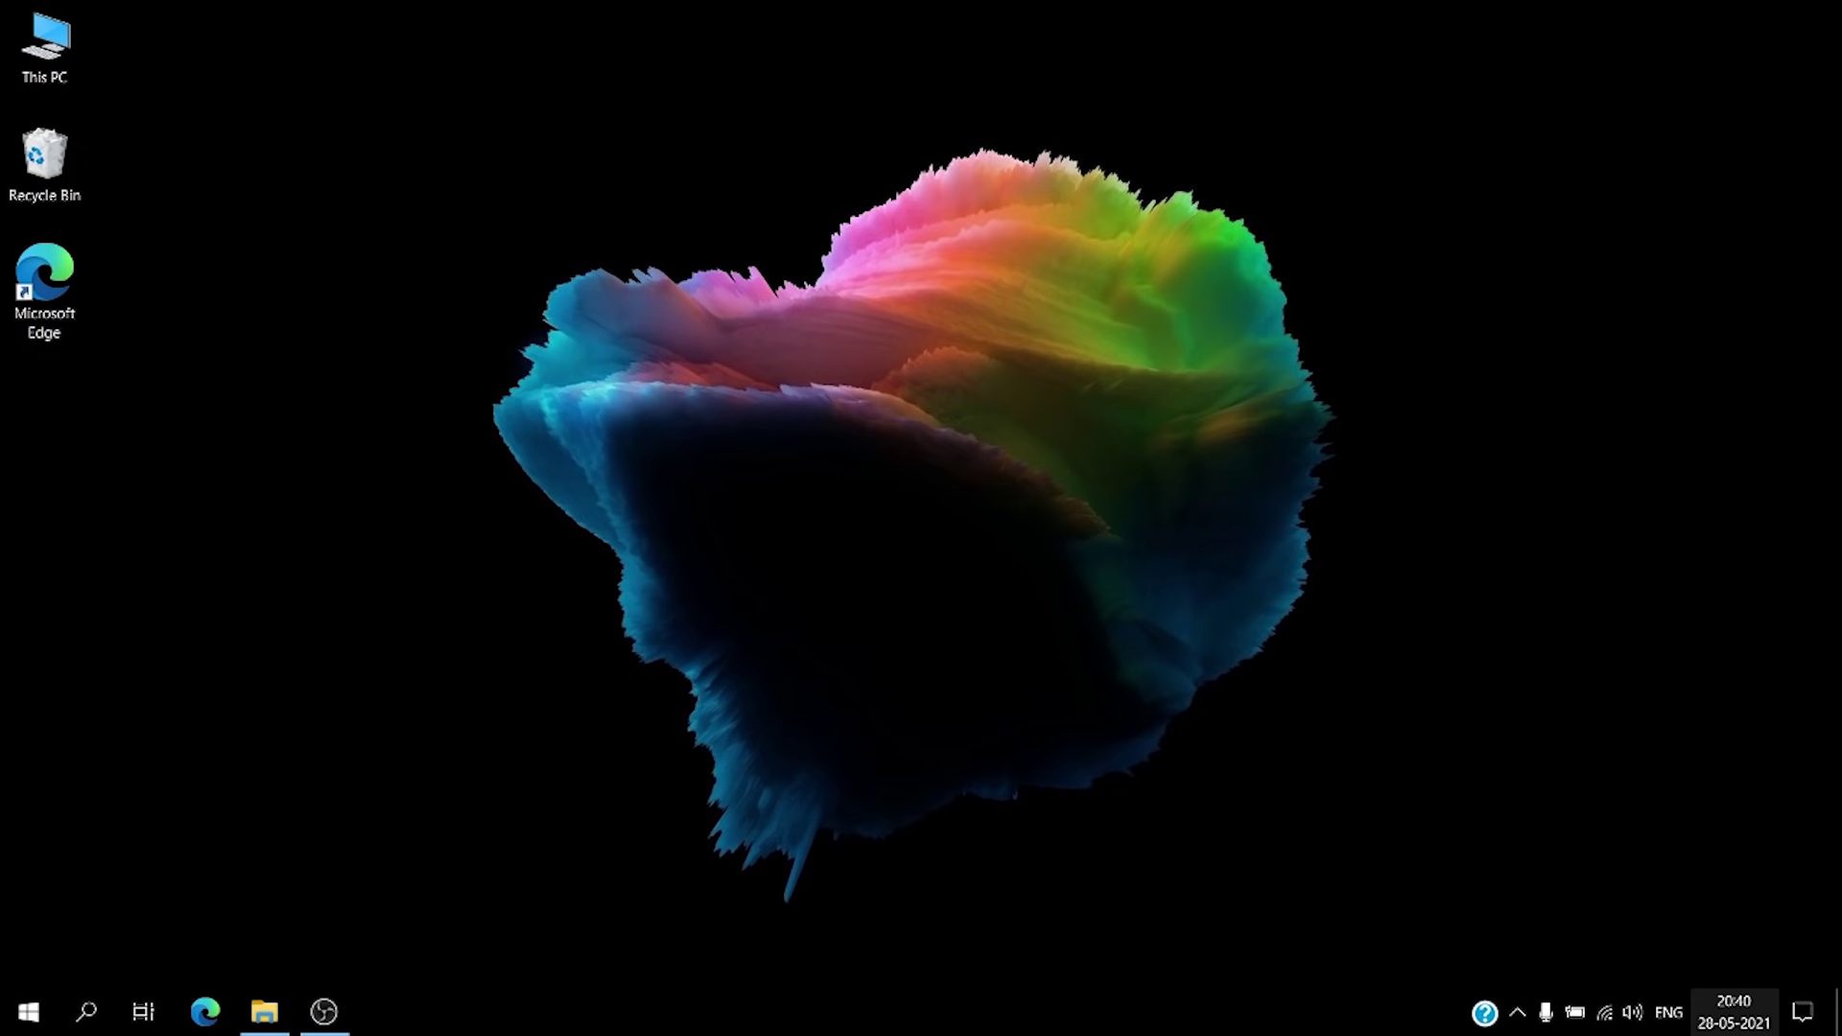
Set the short time format to 09:40 AM and the long time format to a 12-hour AM/PM format
mouse_move(1753, 1024)
right_click(1734, 1012)
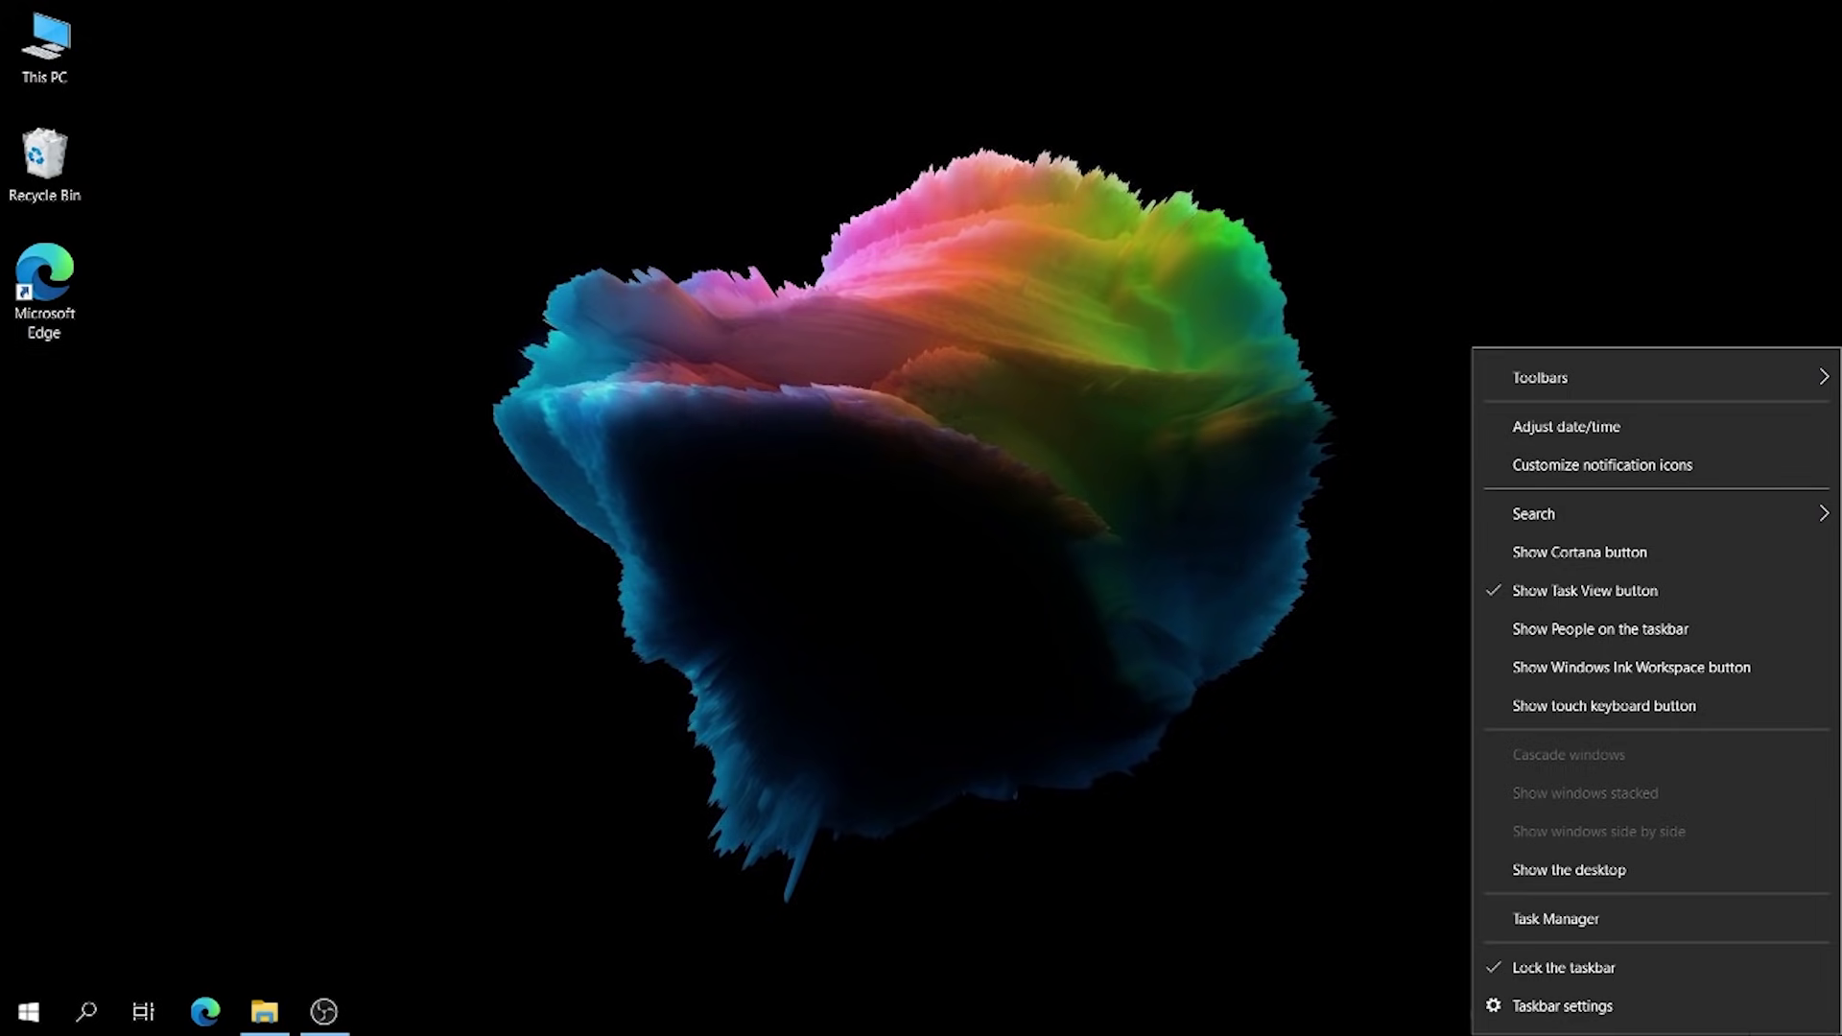
left_click(1634, 424)
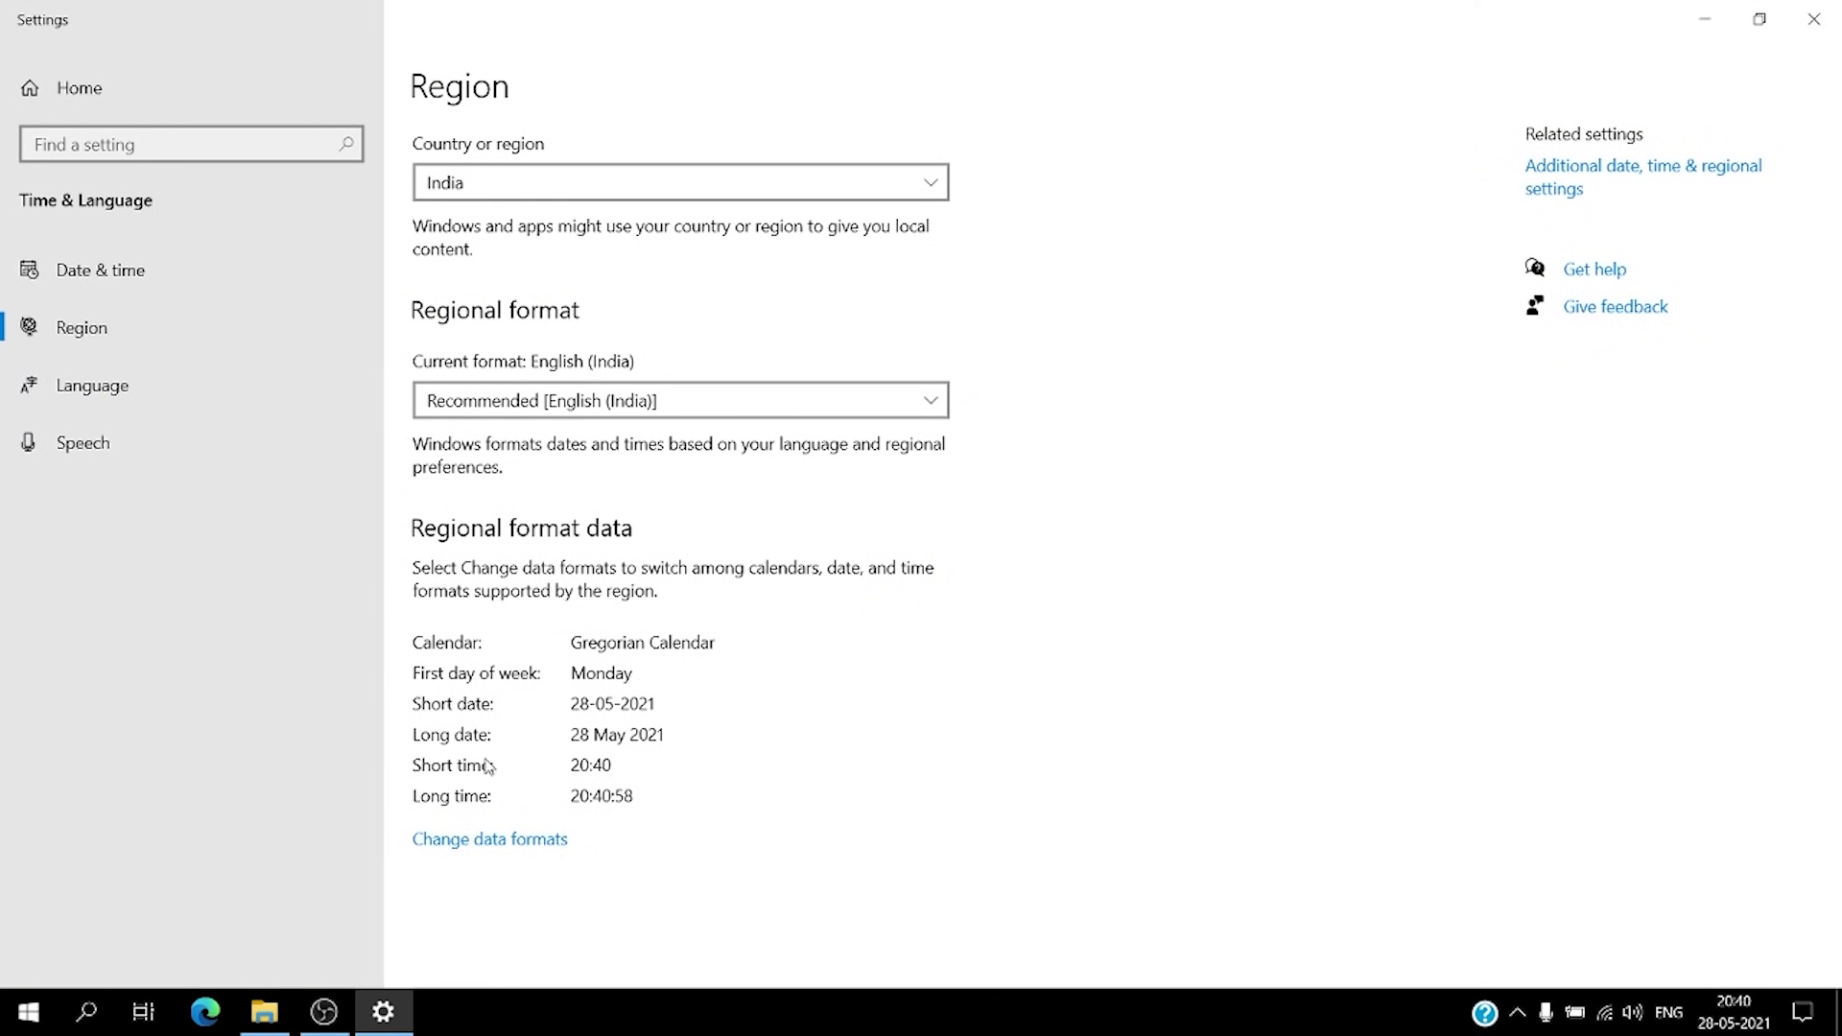
left_click(495, 844)
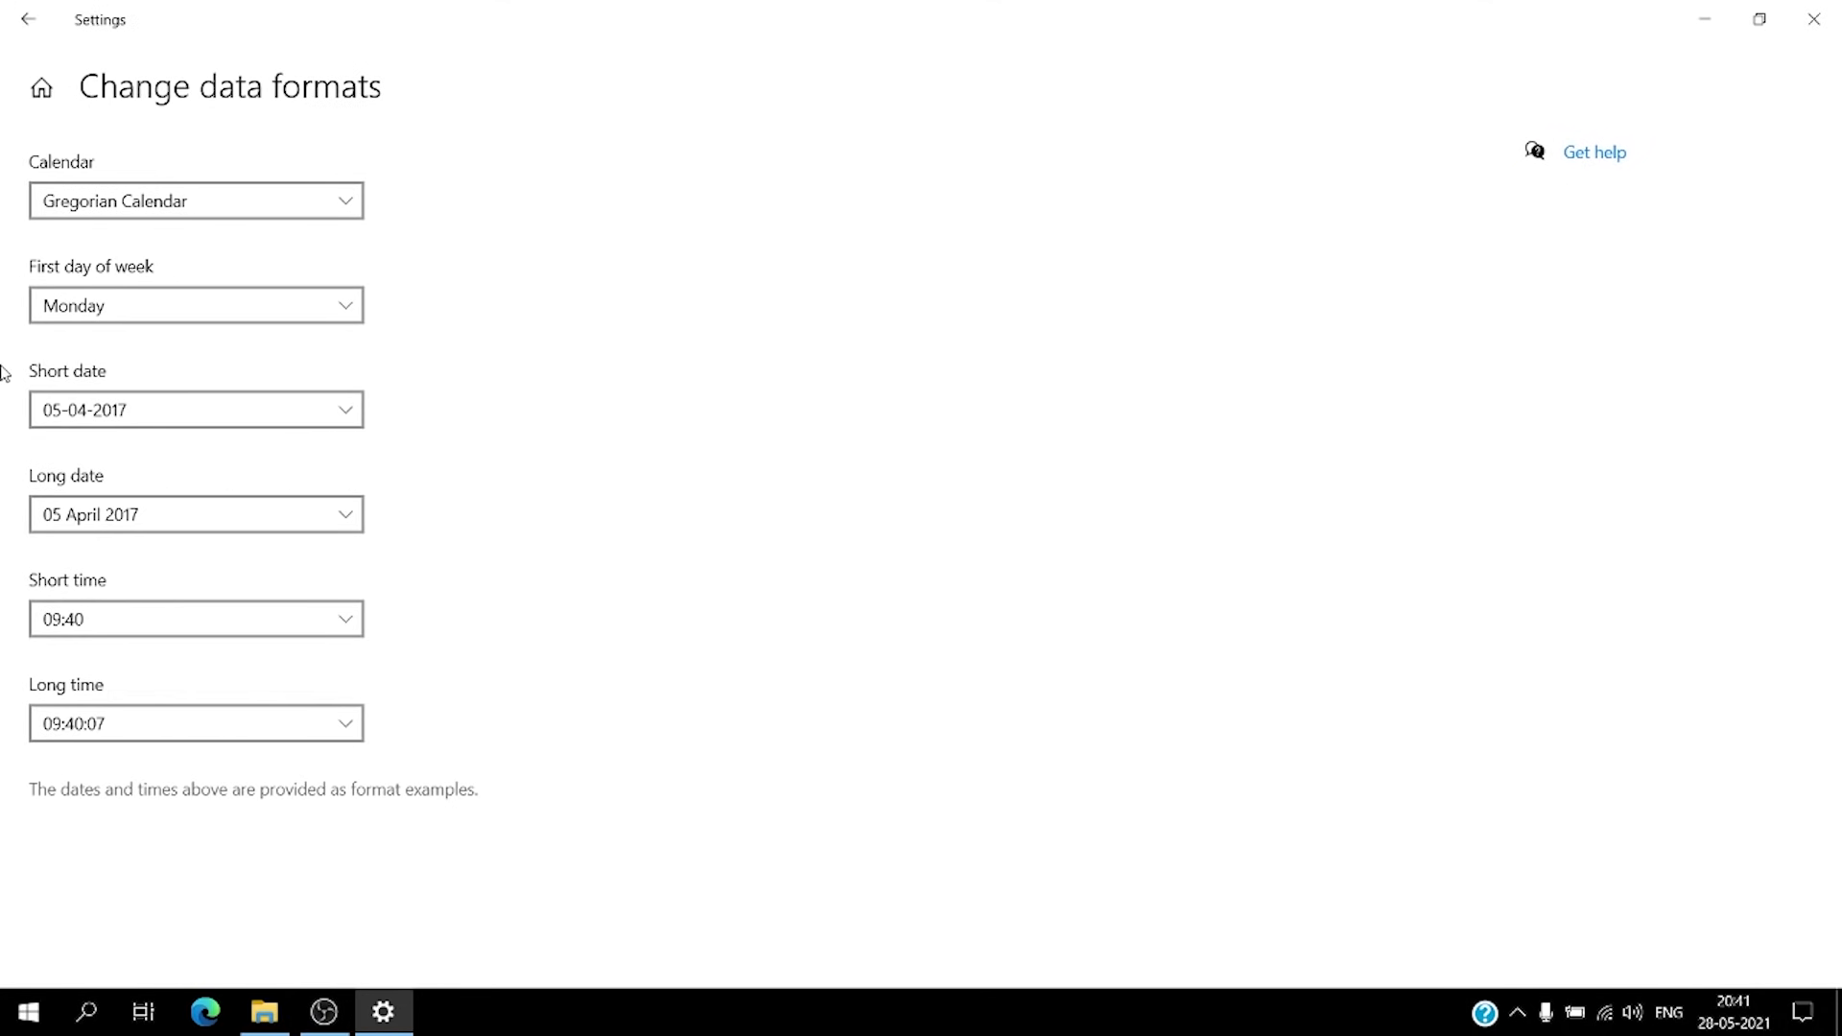
left_click(288, 619)
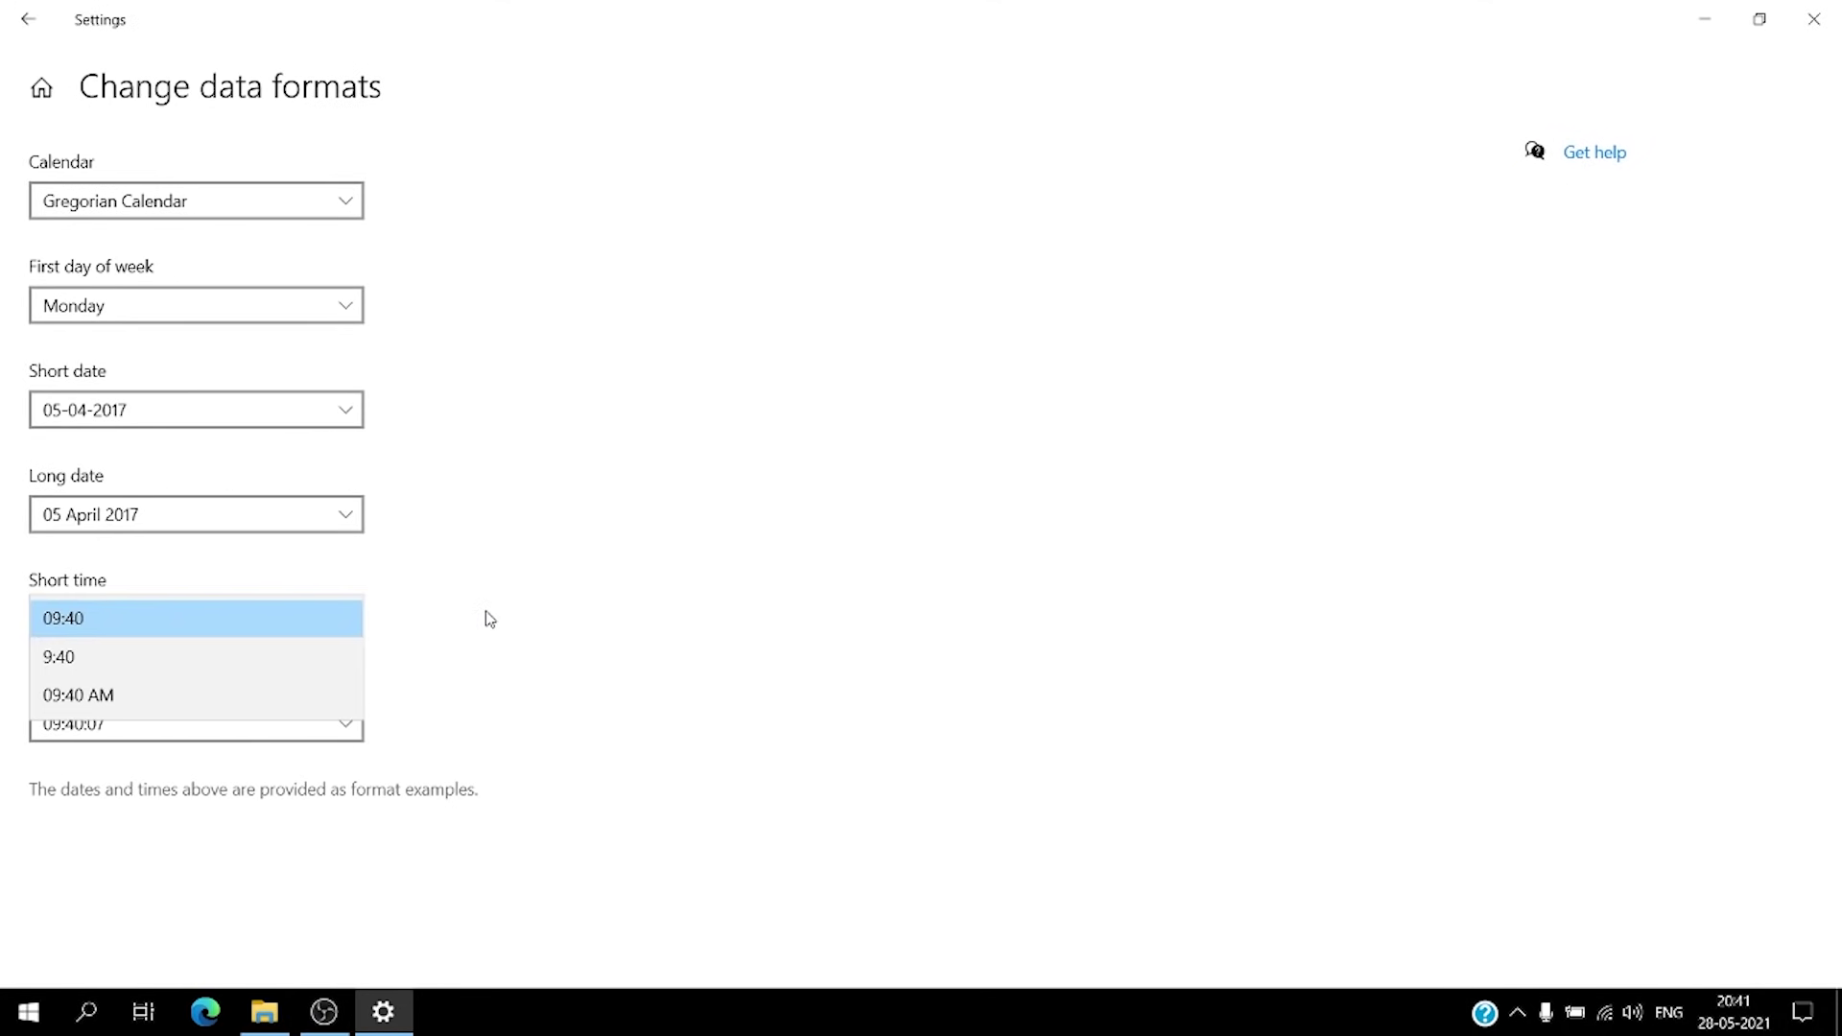
left_click(99, 705)
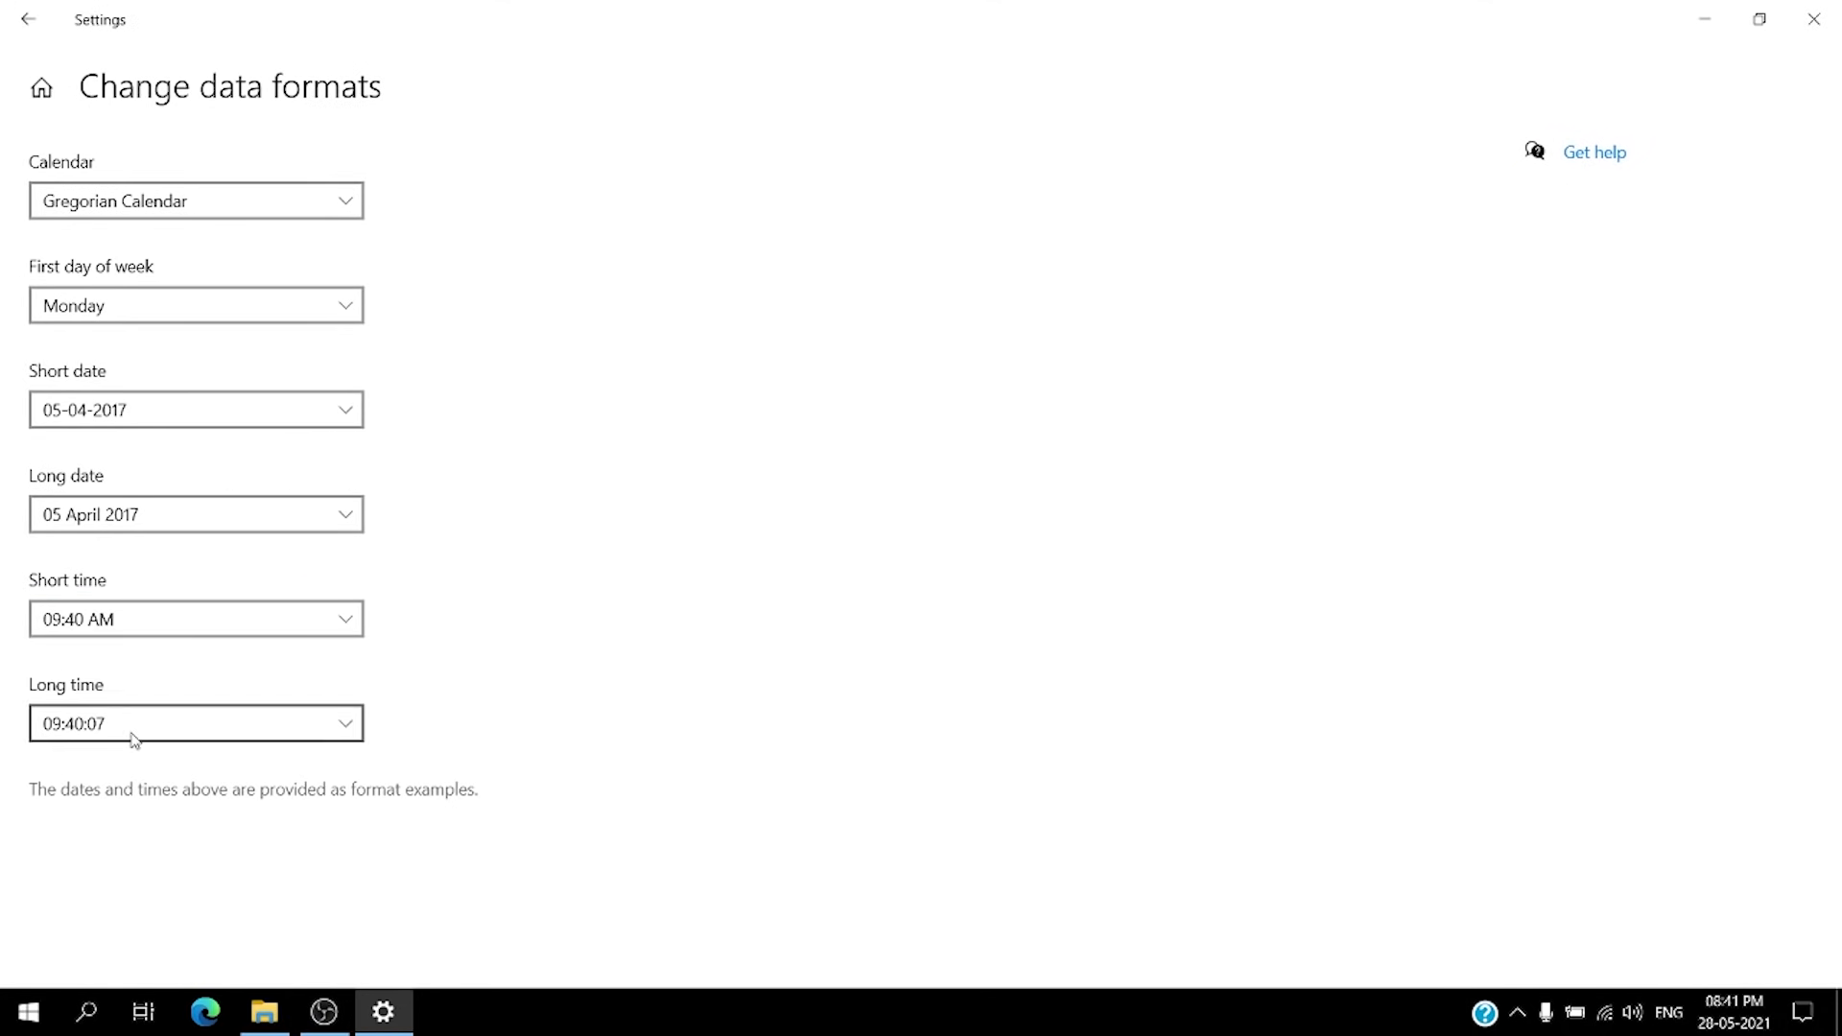
left_click(134, 733)
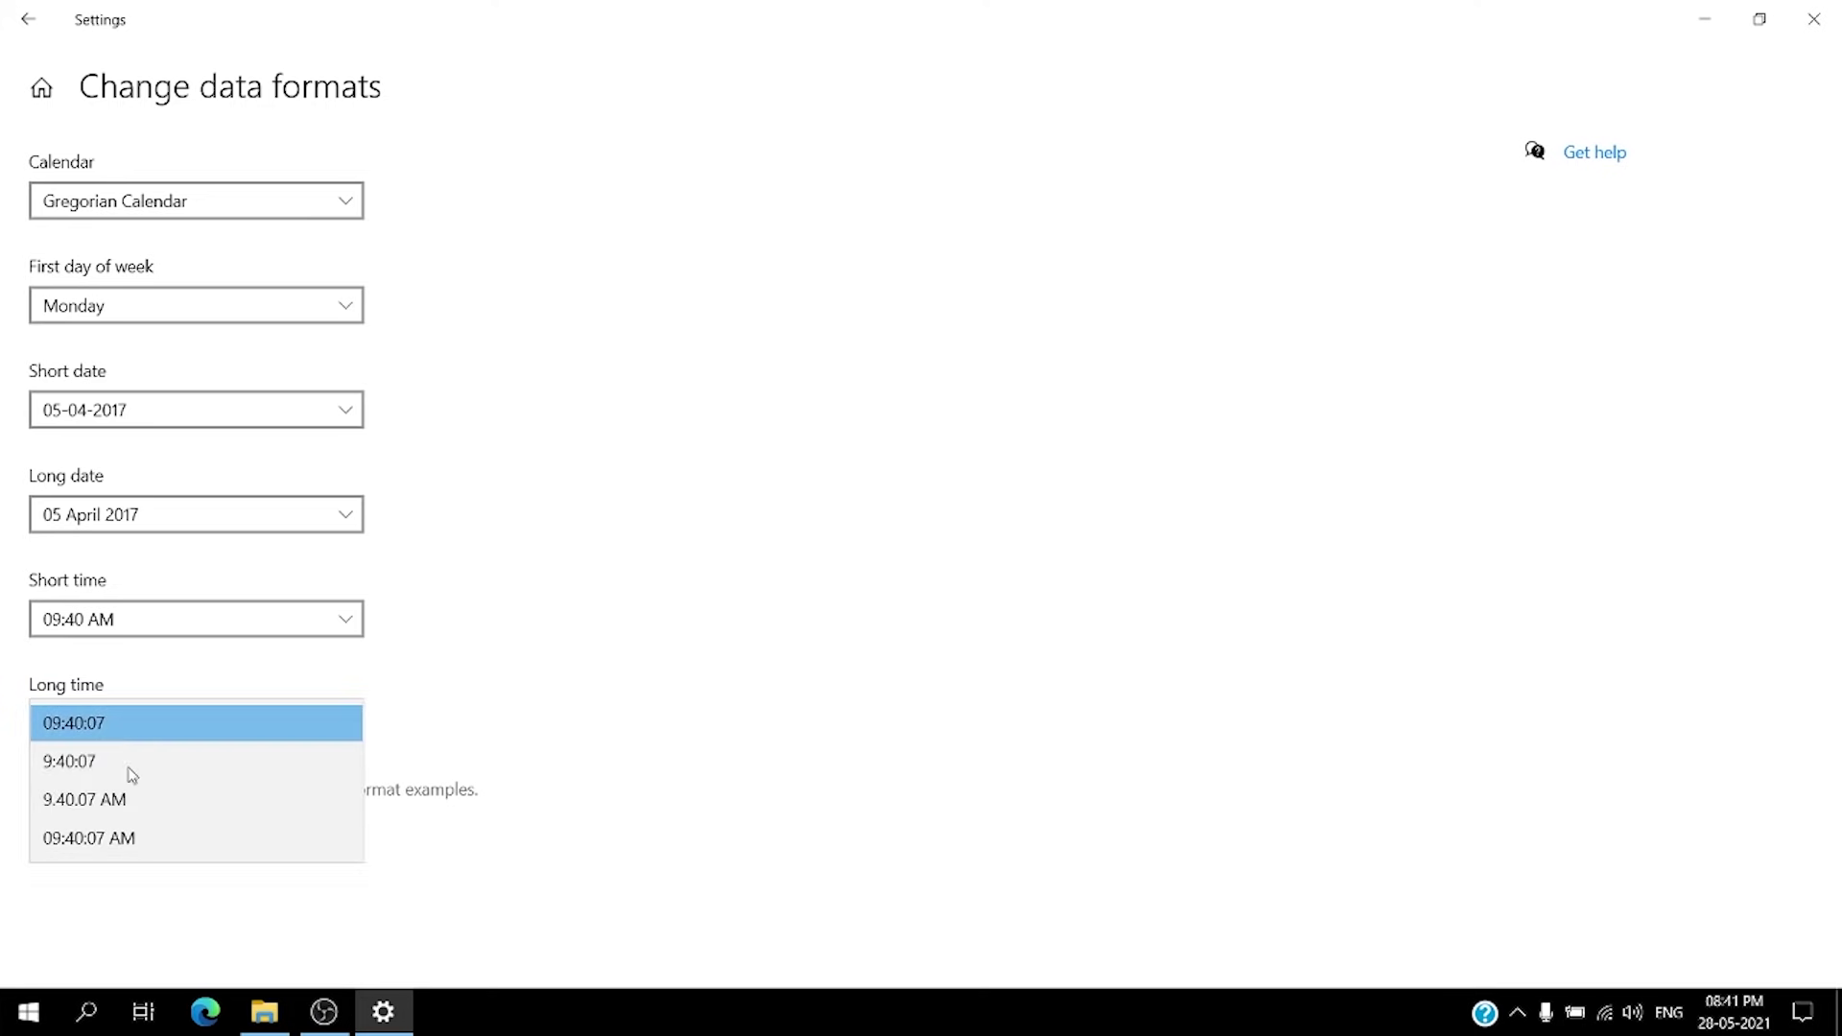
left_click(173, 806)
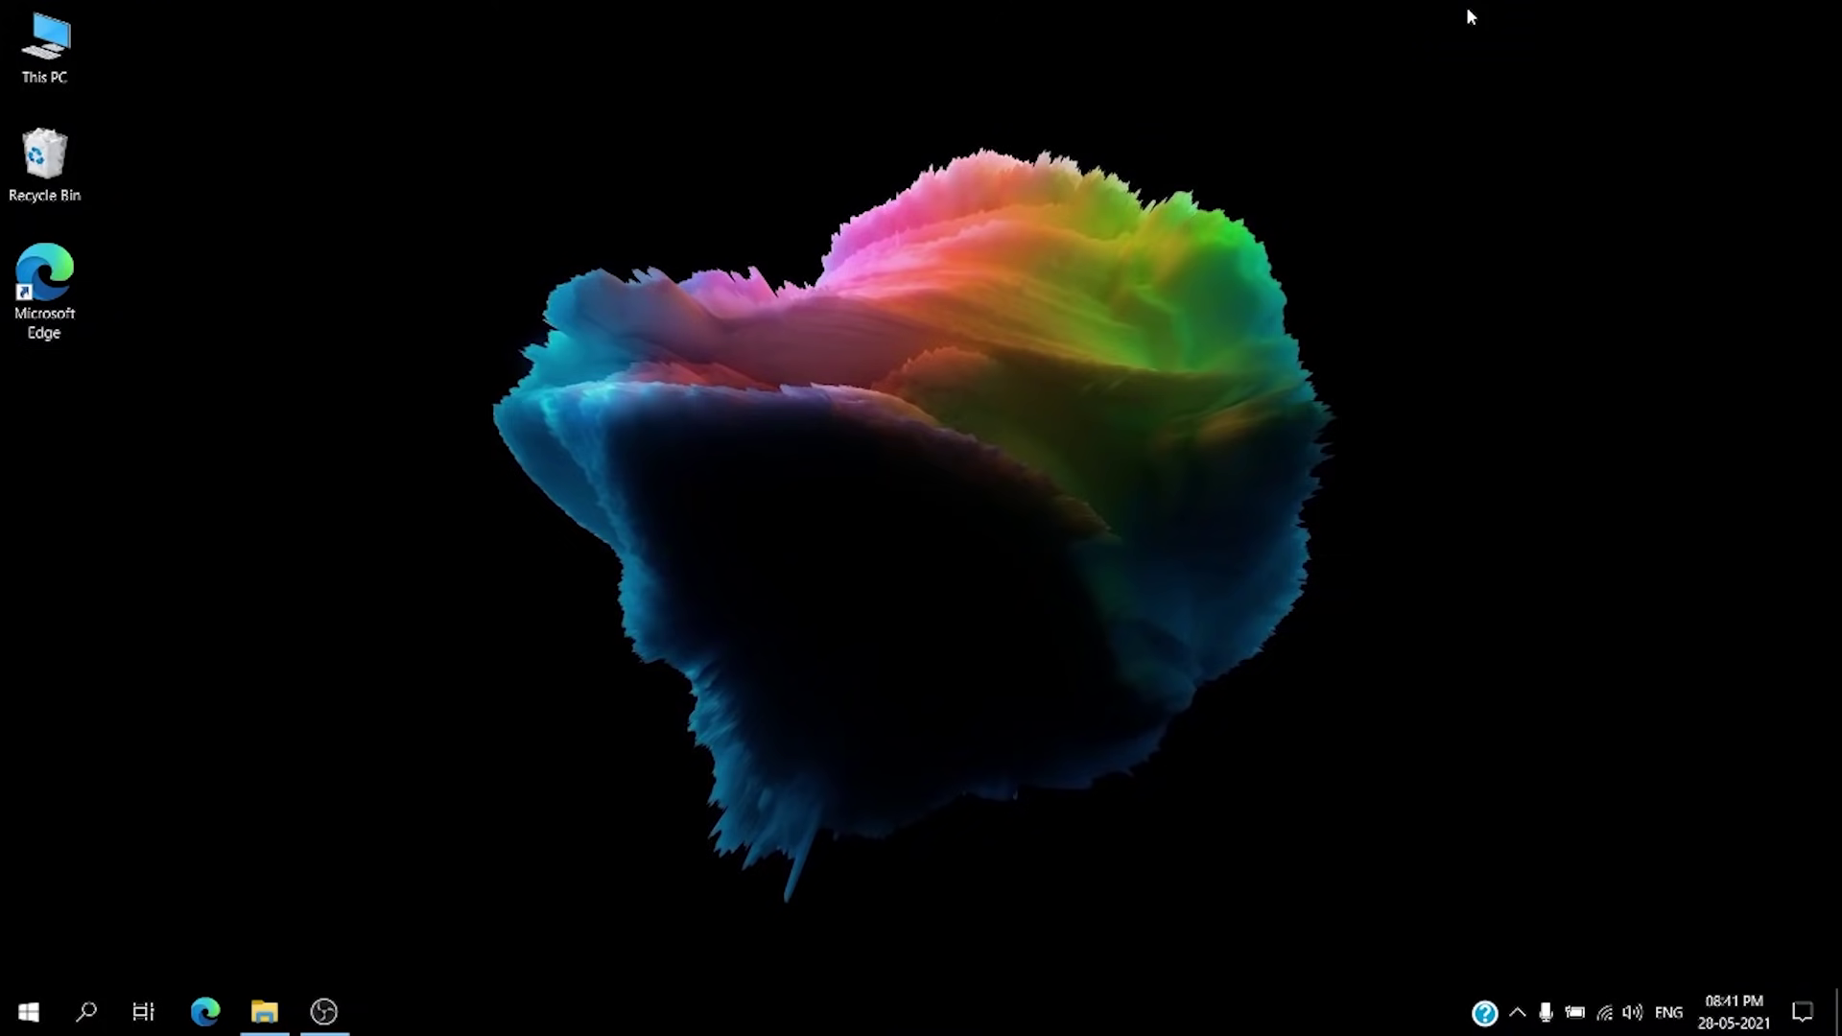
Bring up the Start settings under Personalization and review the options
left_click(29, 1012)
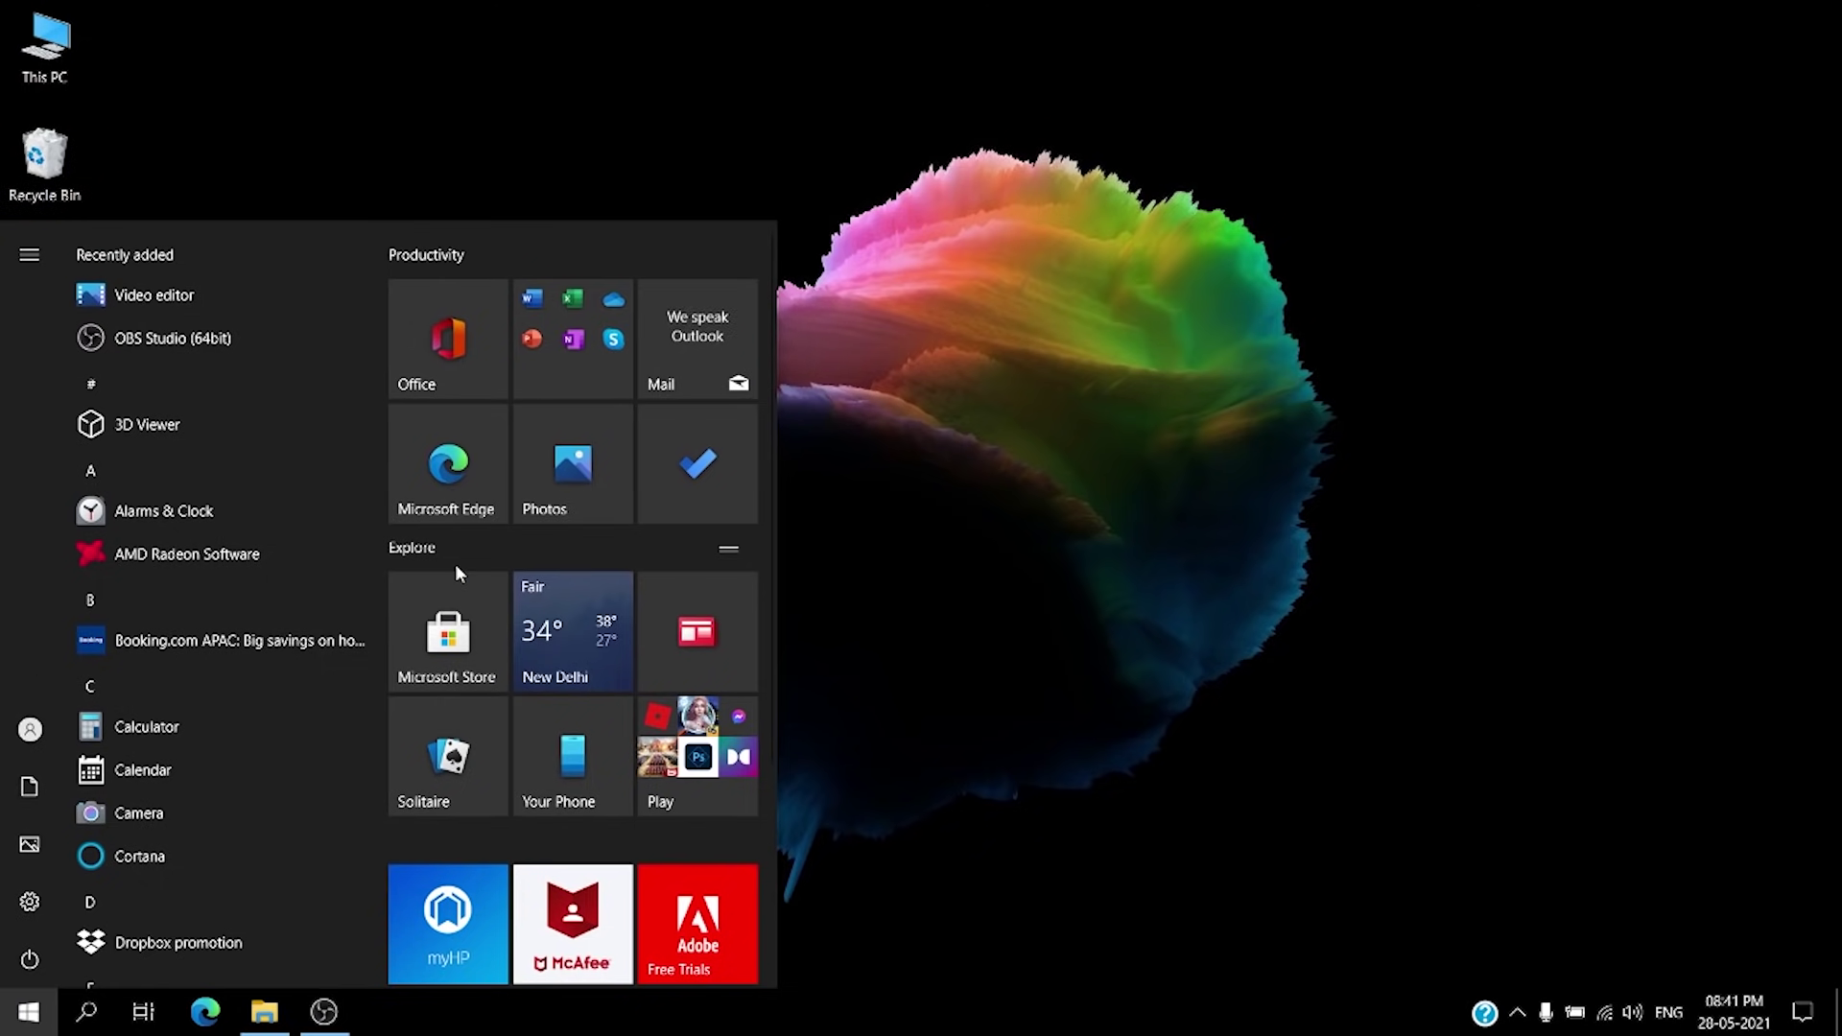
right_click(1014, 207)
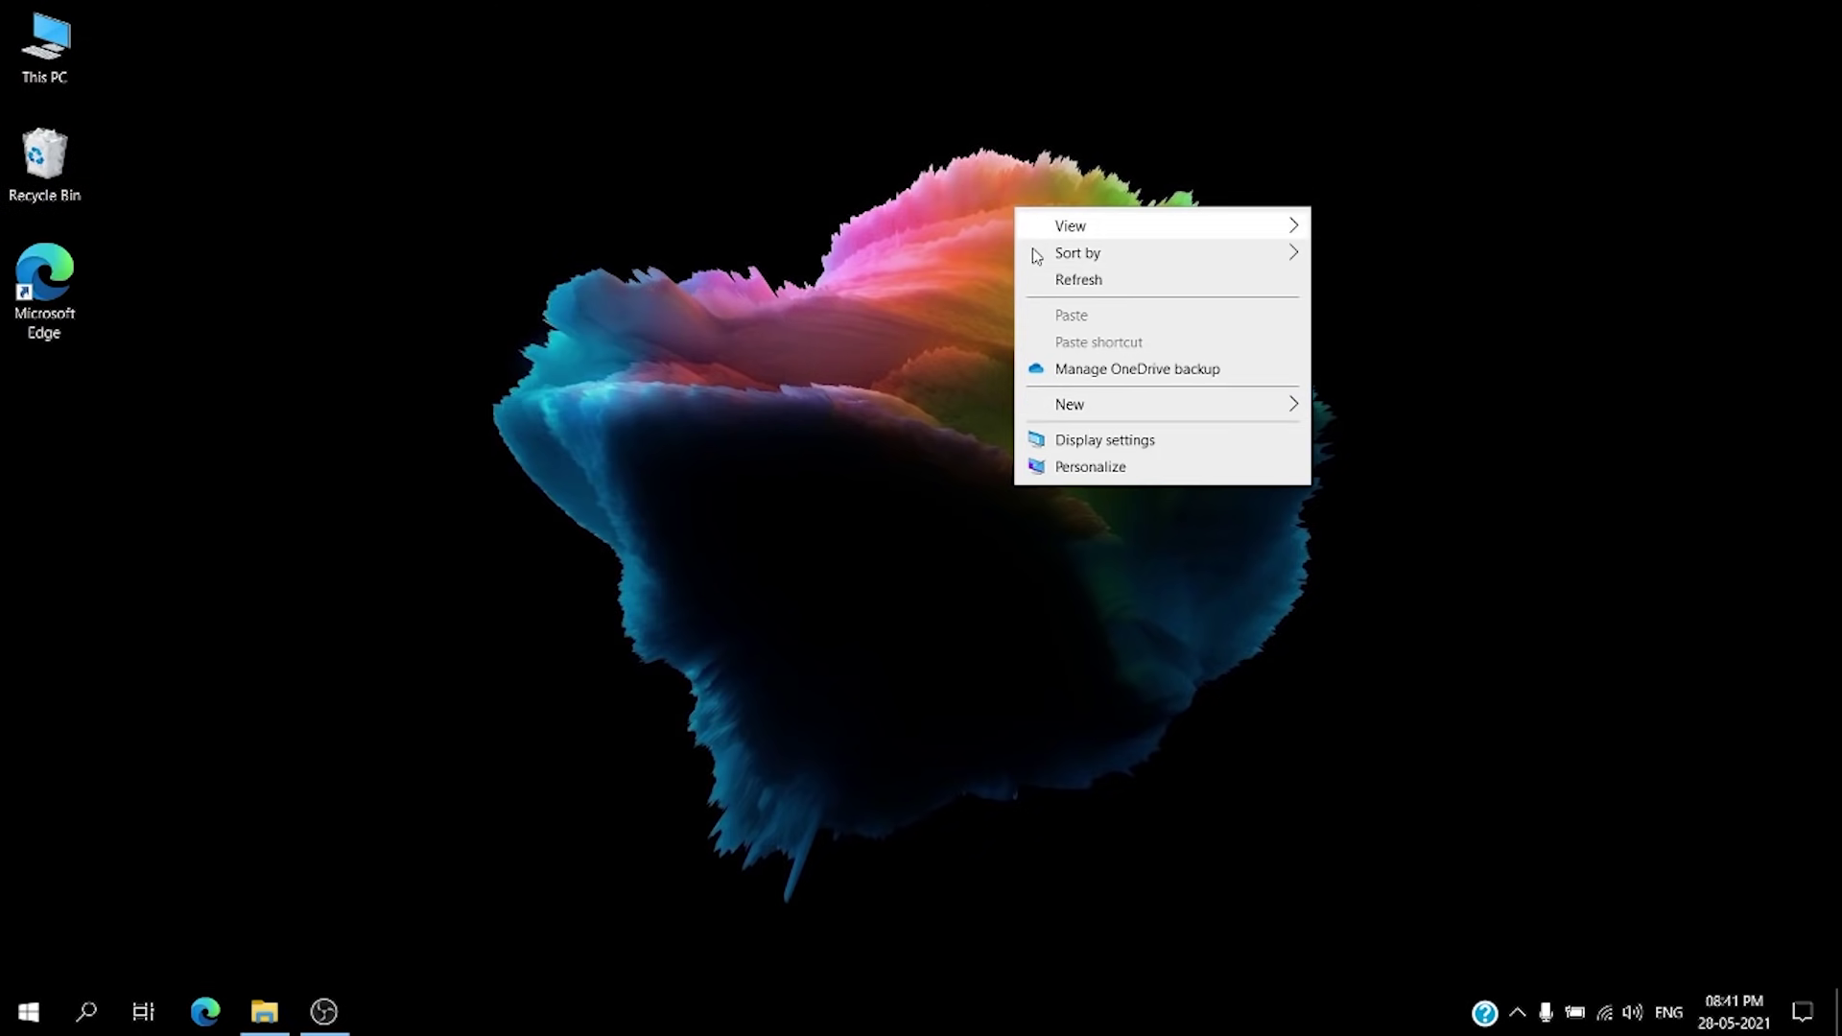
left_click(1102, 464)
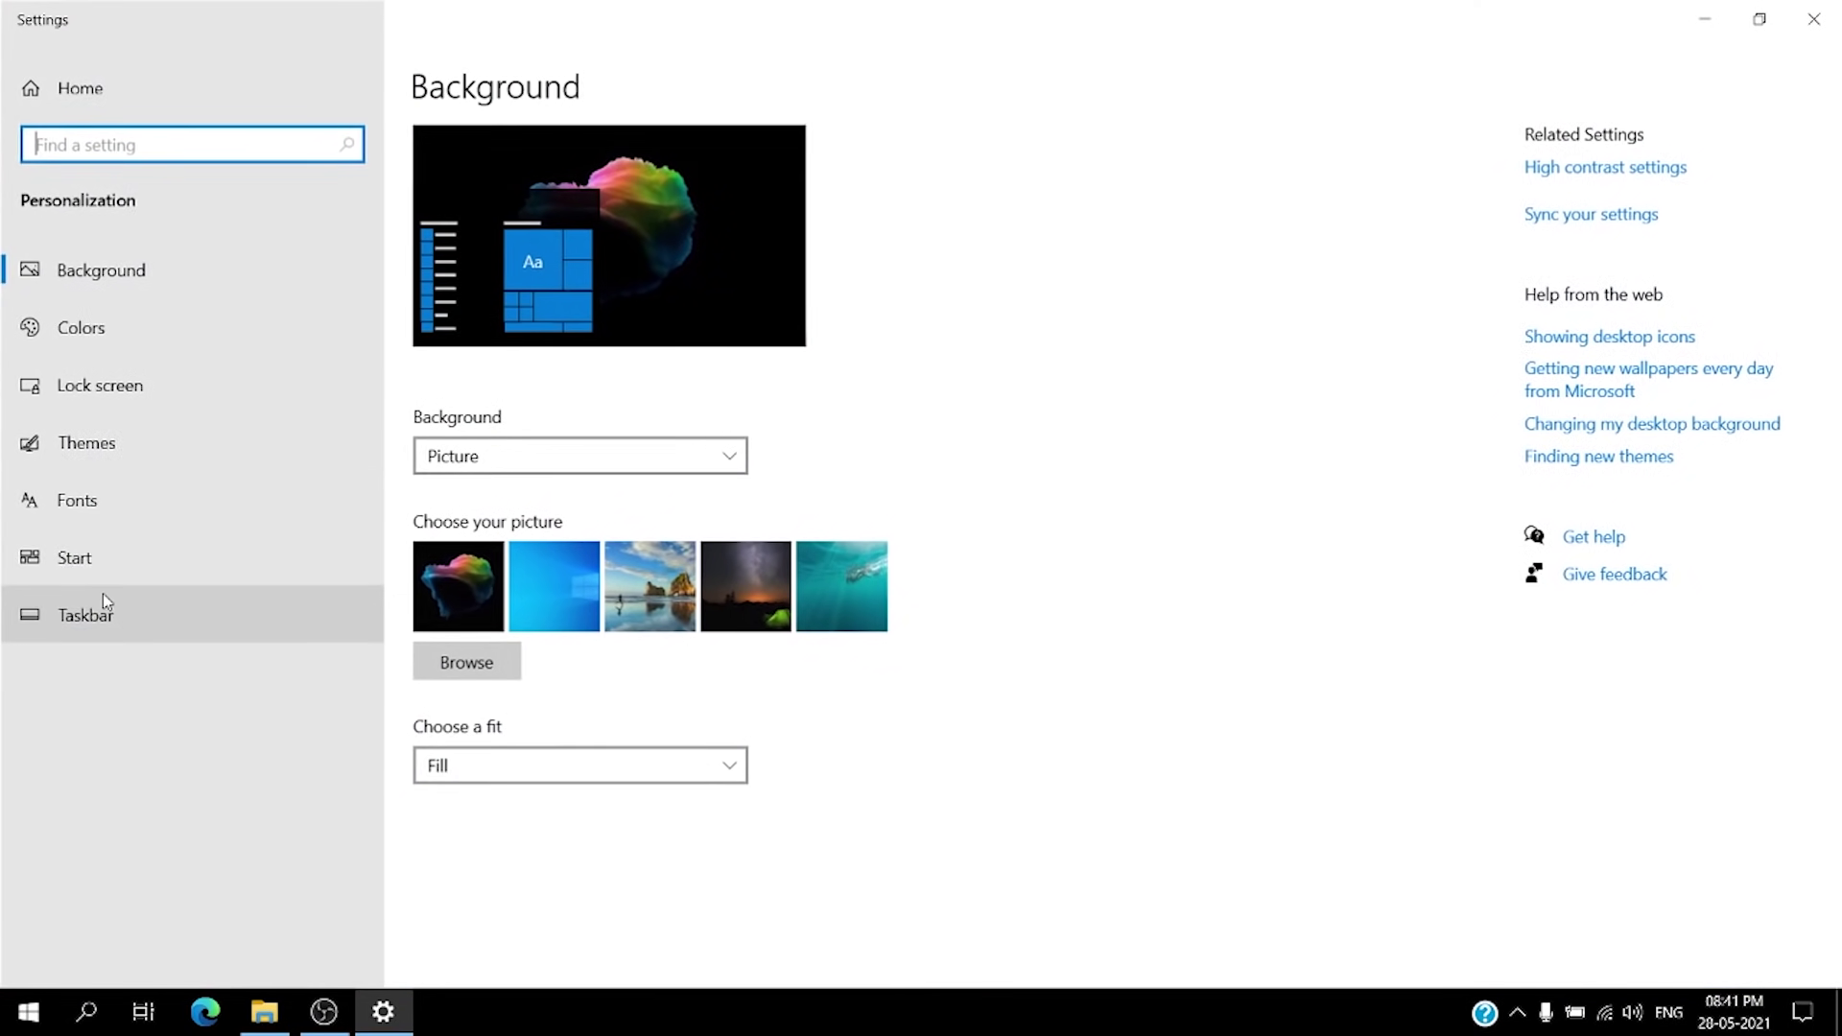
left_click(106, 568)
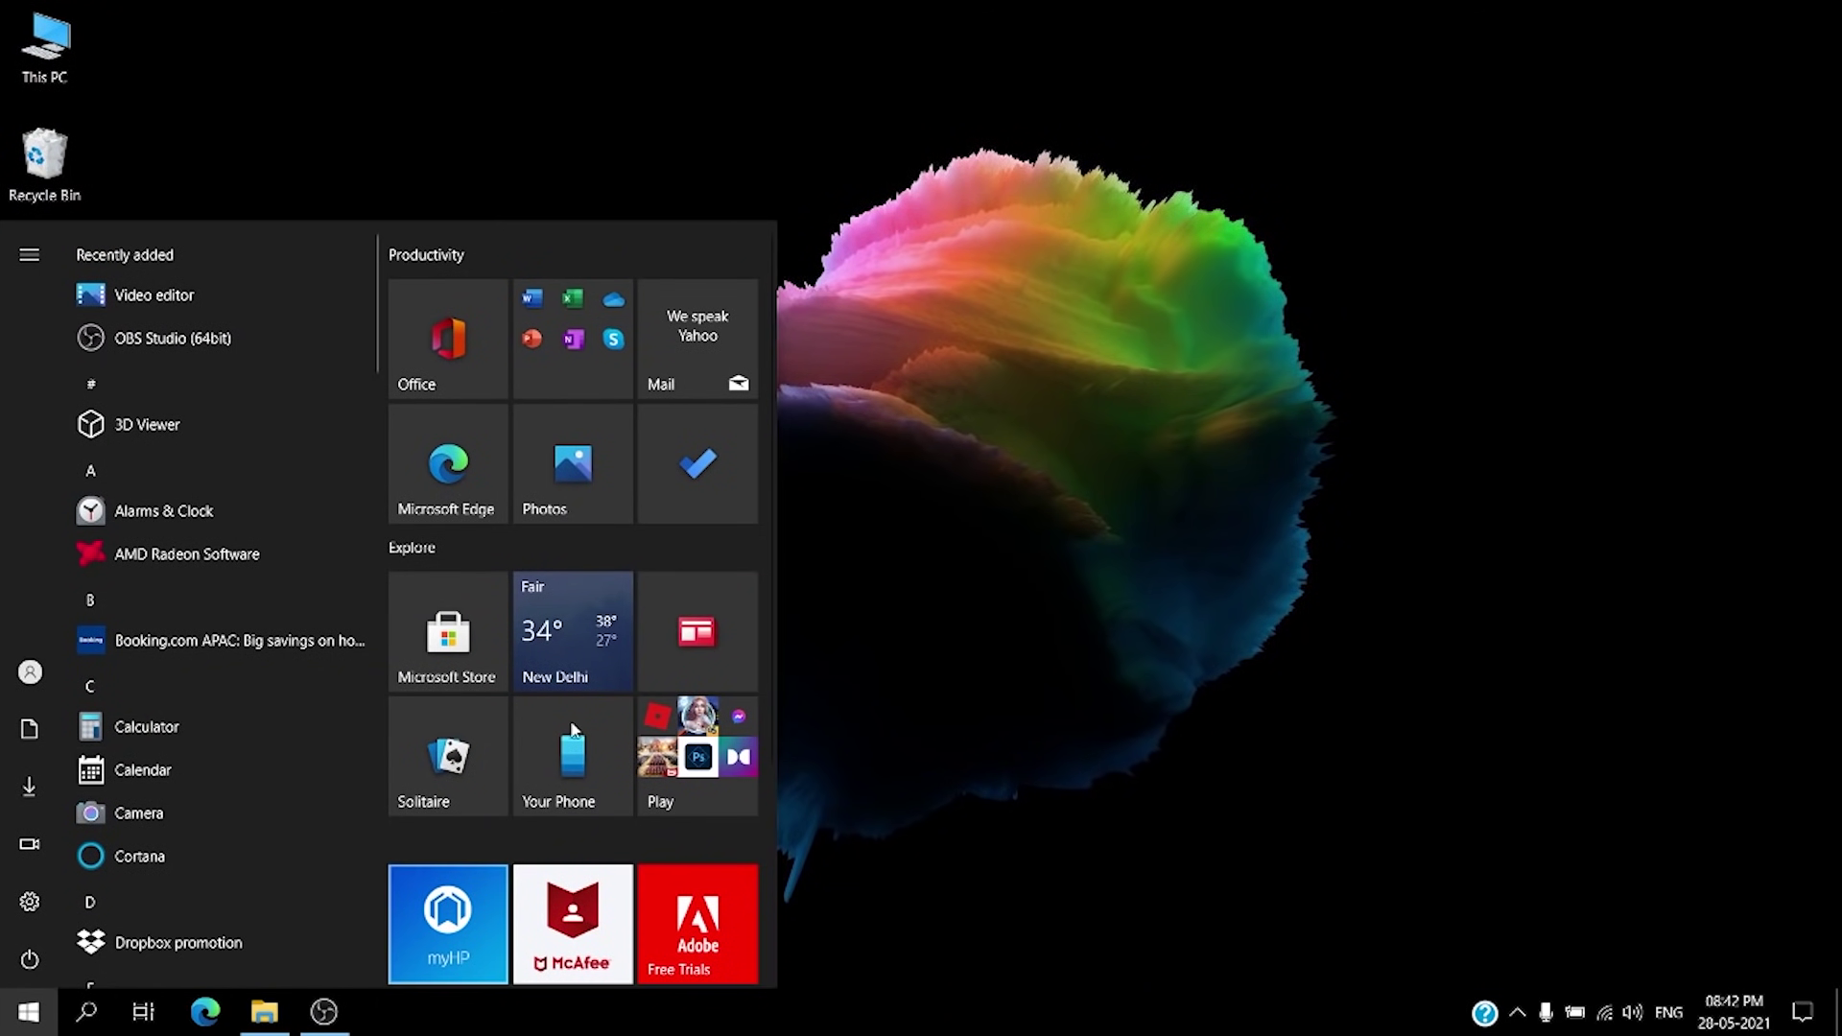
scroll(581, 635, "down", 3)
scroll(526, 704, "up", 3)
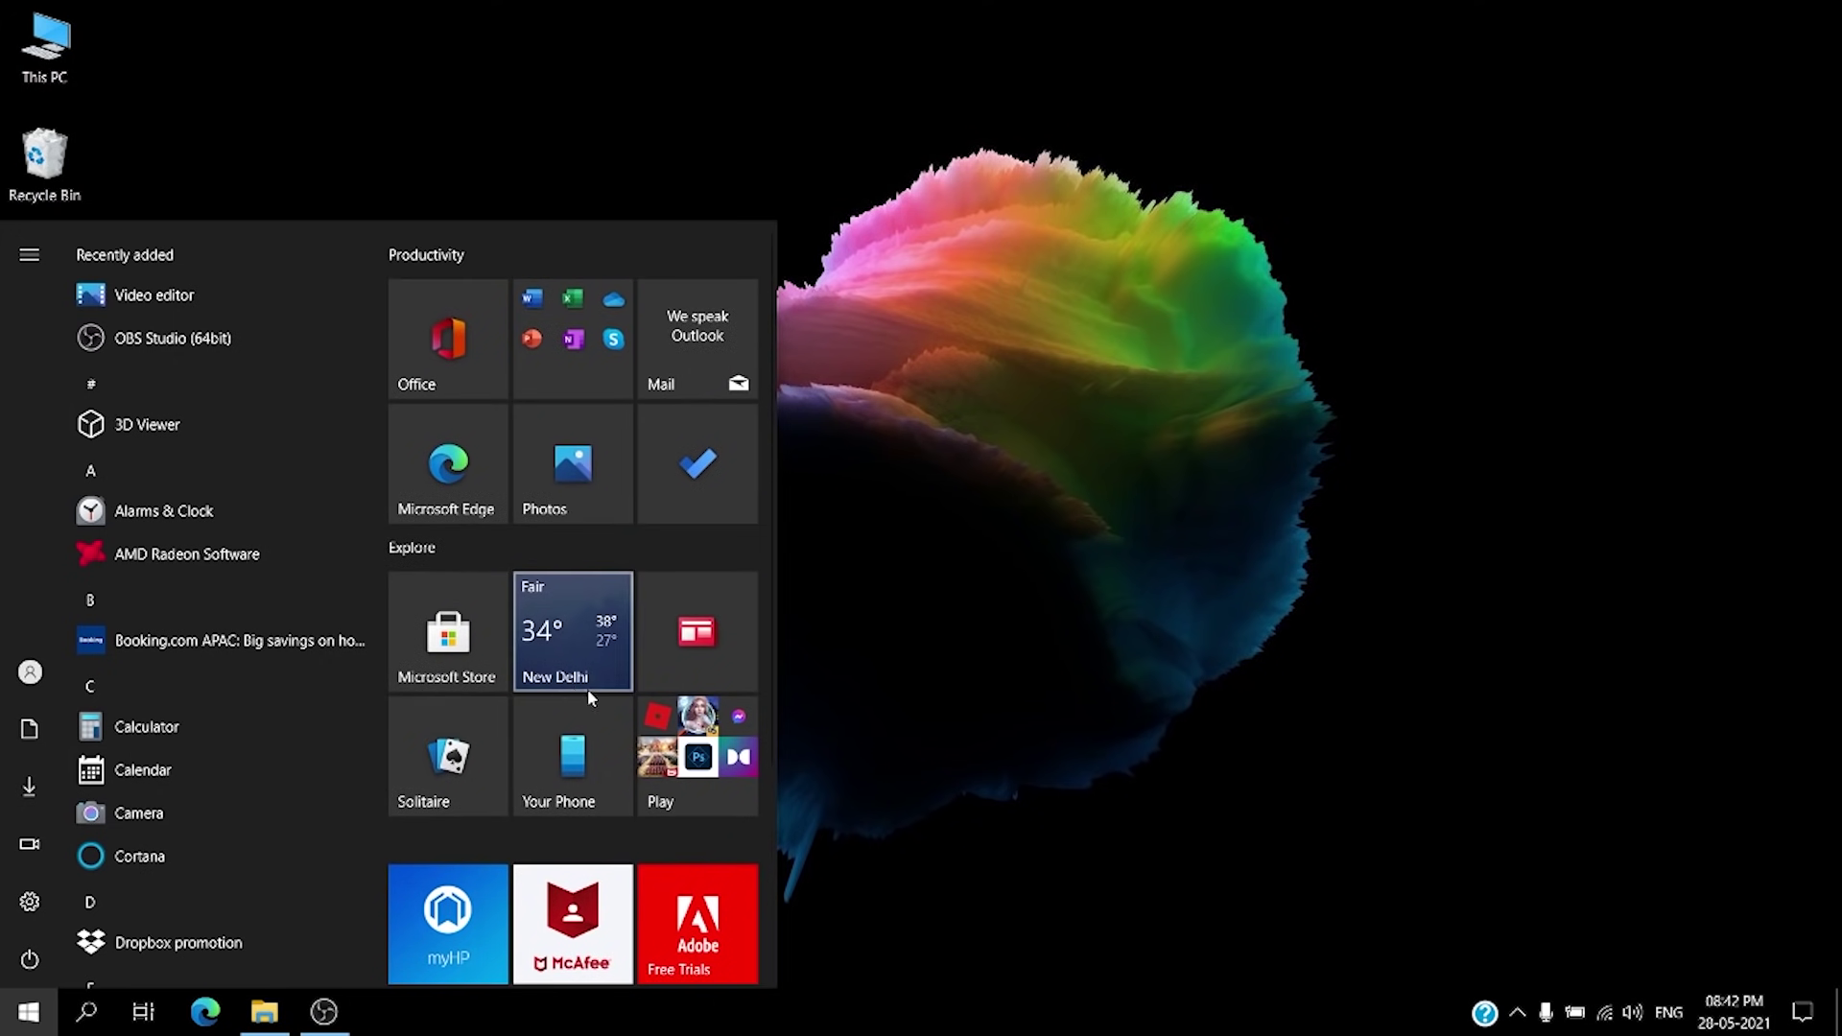
Unpin the Office, Office apps group and Mail tiles from Start, then close the Start menu
right_click(452, 307)
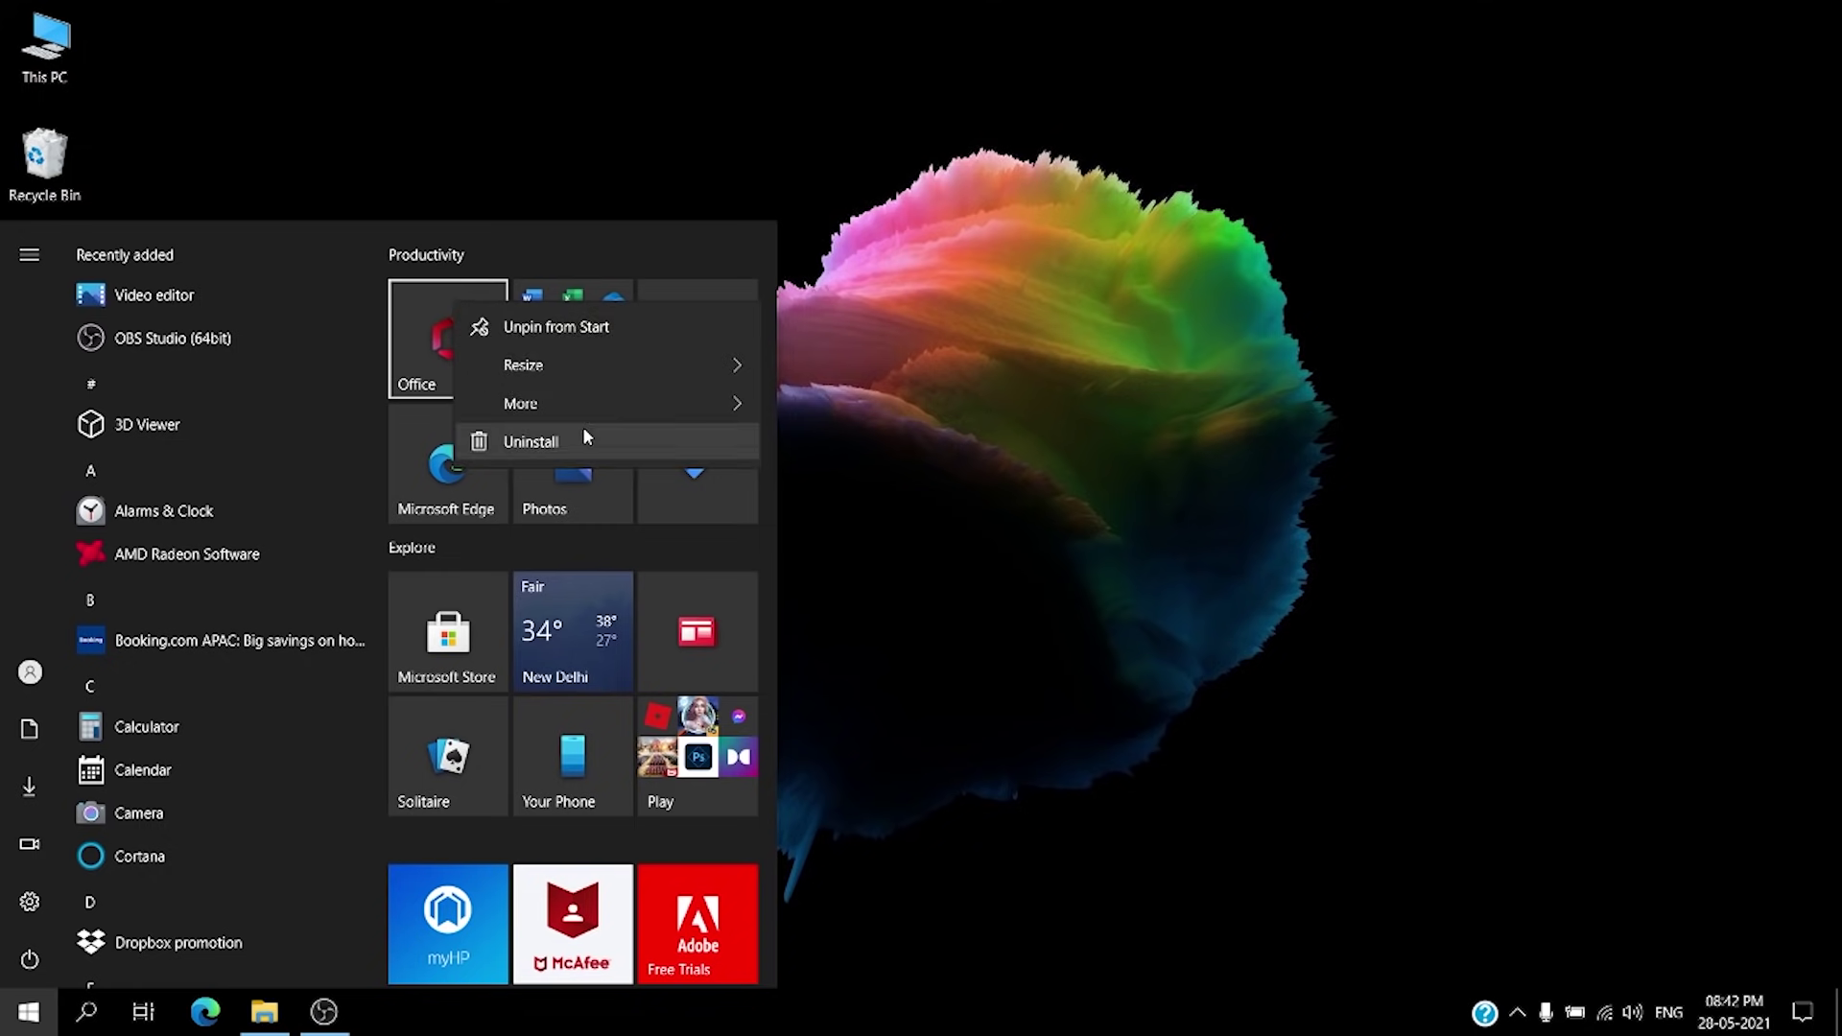
left_click(537, 326)
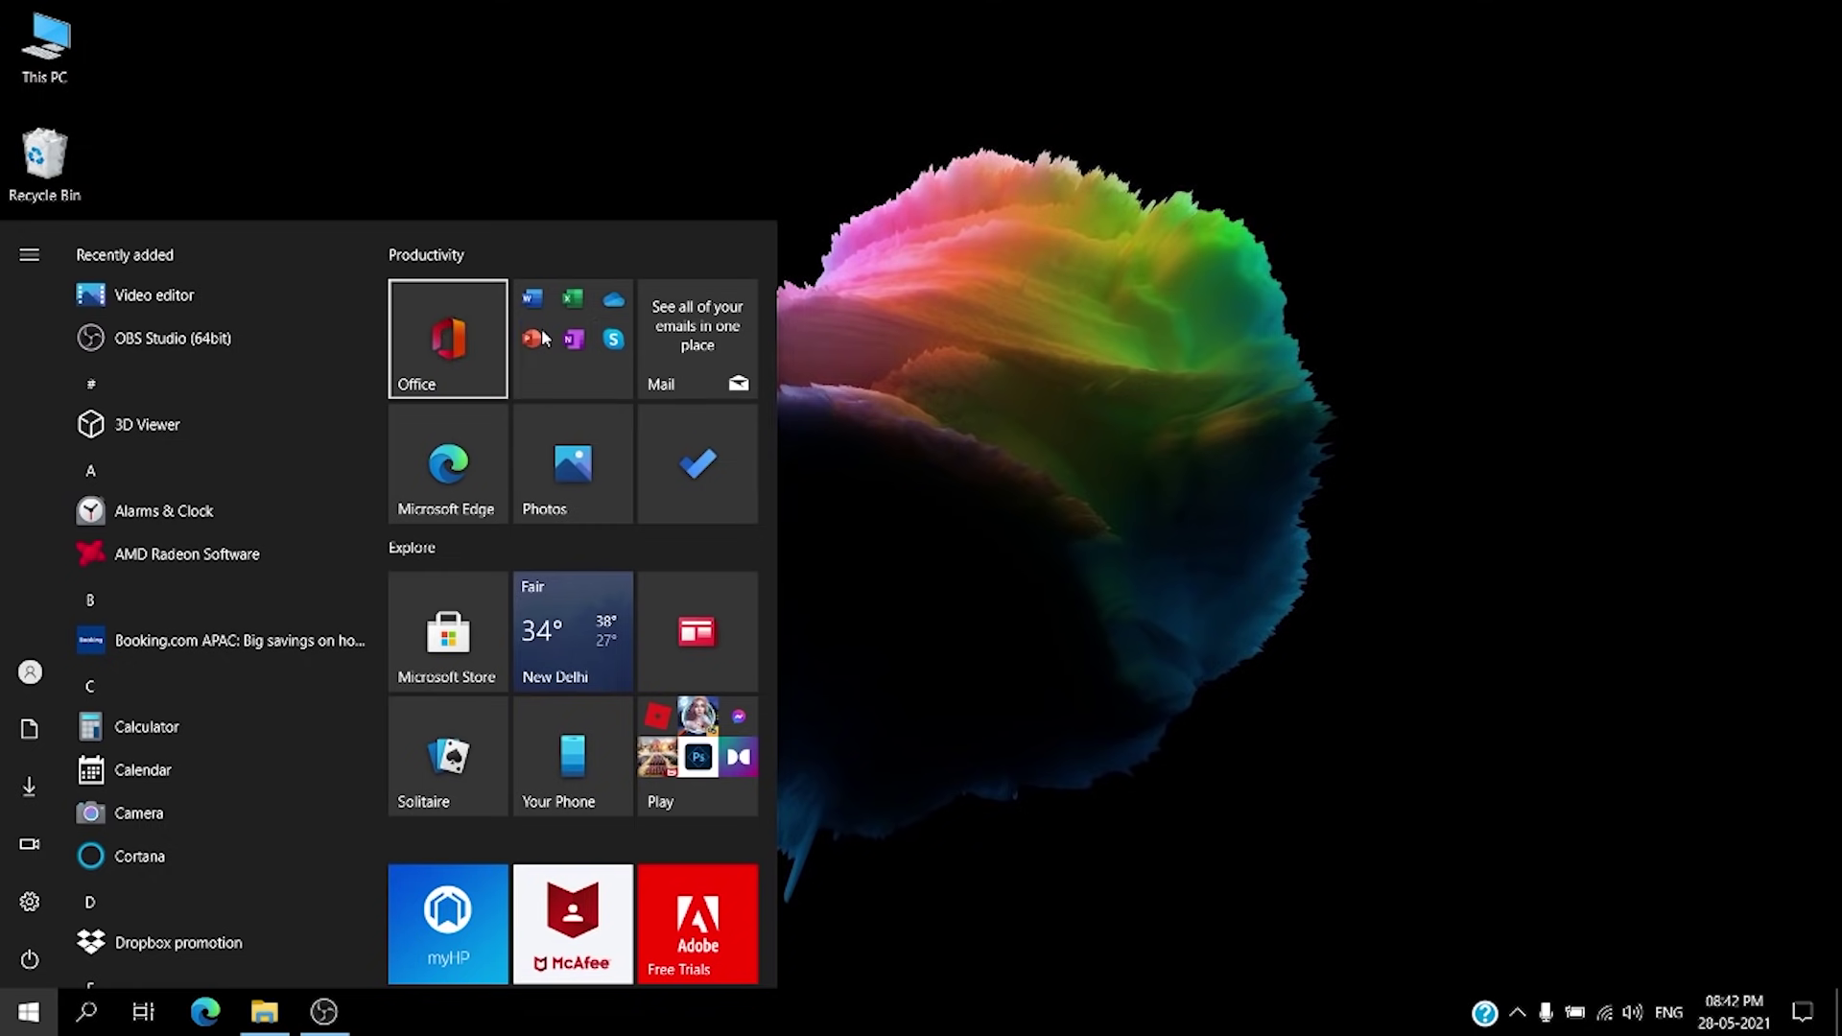
right_click(606, 325)
left_click(702, 353)
right_click(710, 321)
left_click(740, 334)
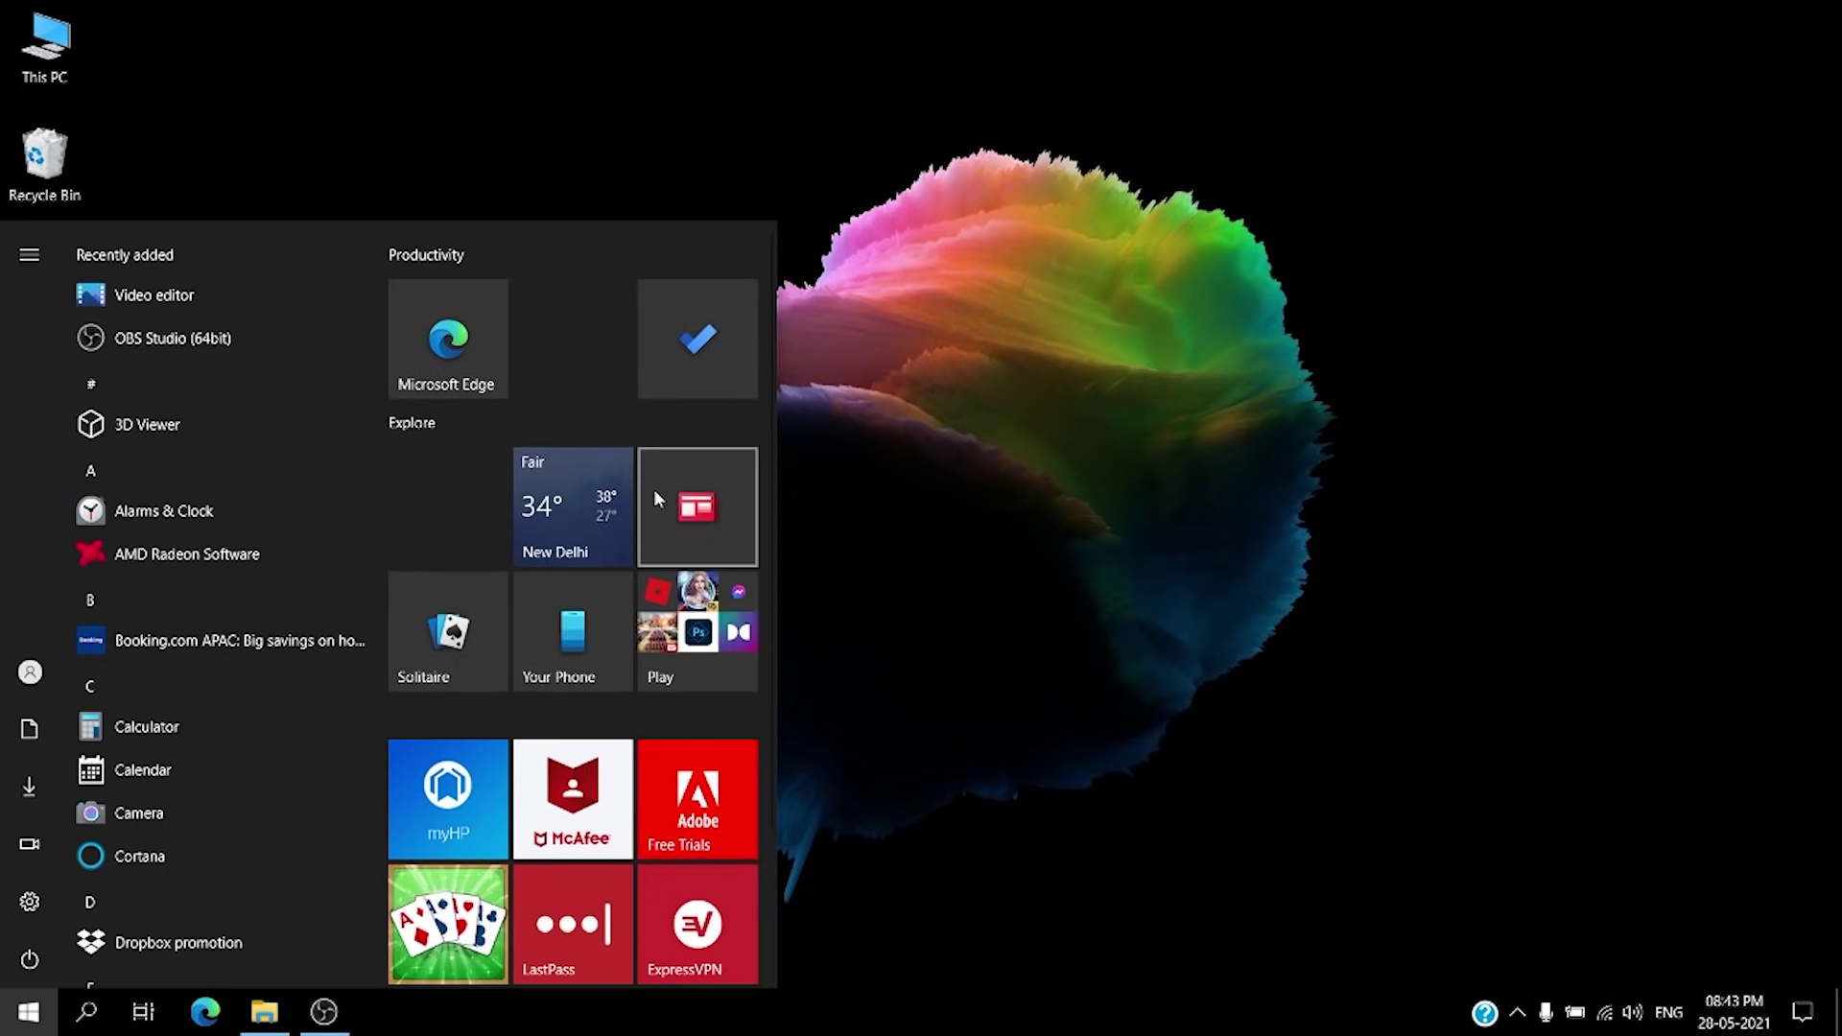
left_click(812, 451)
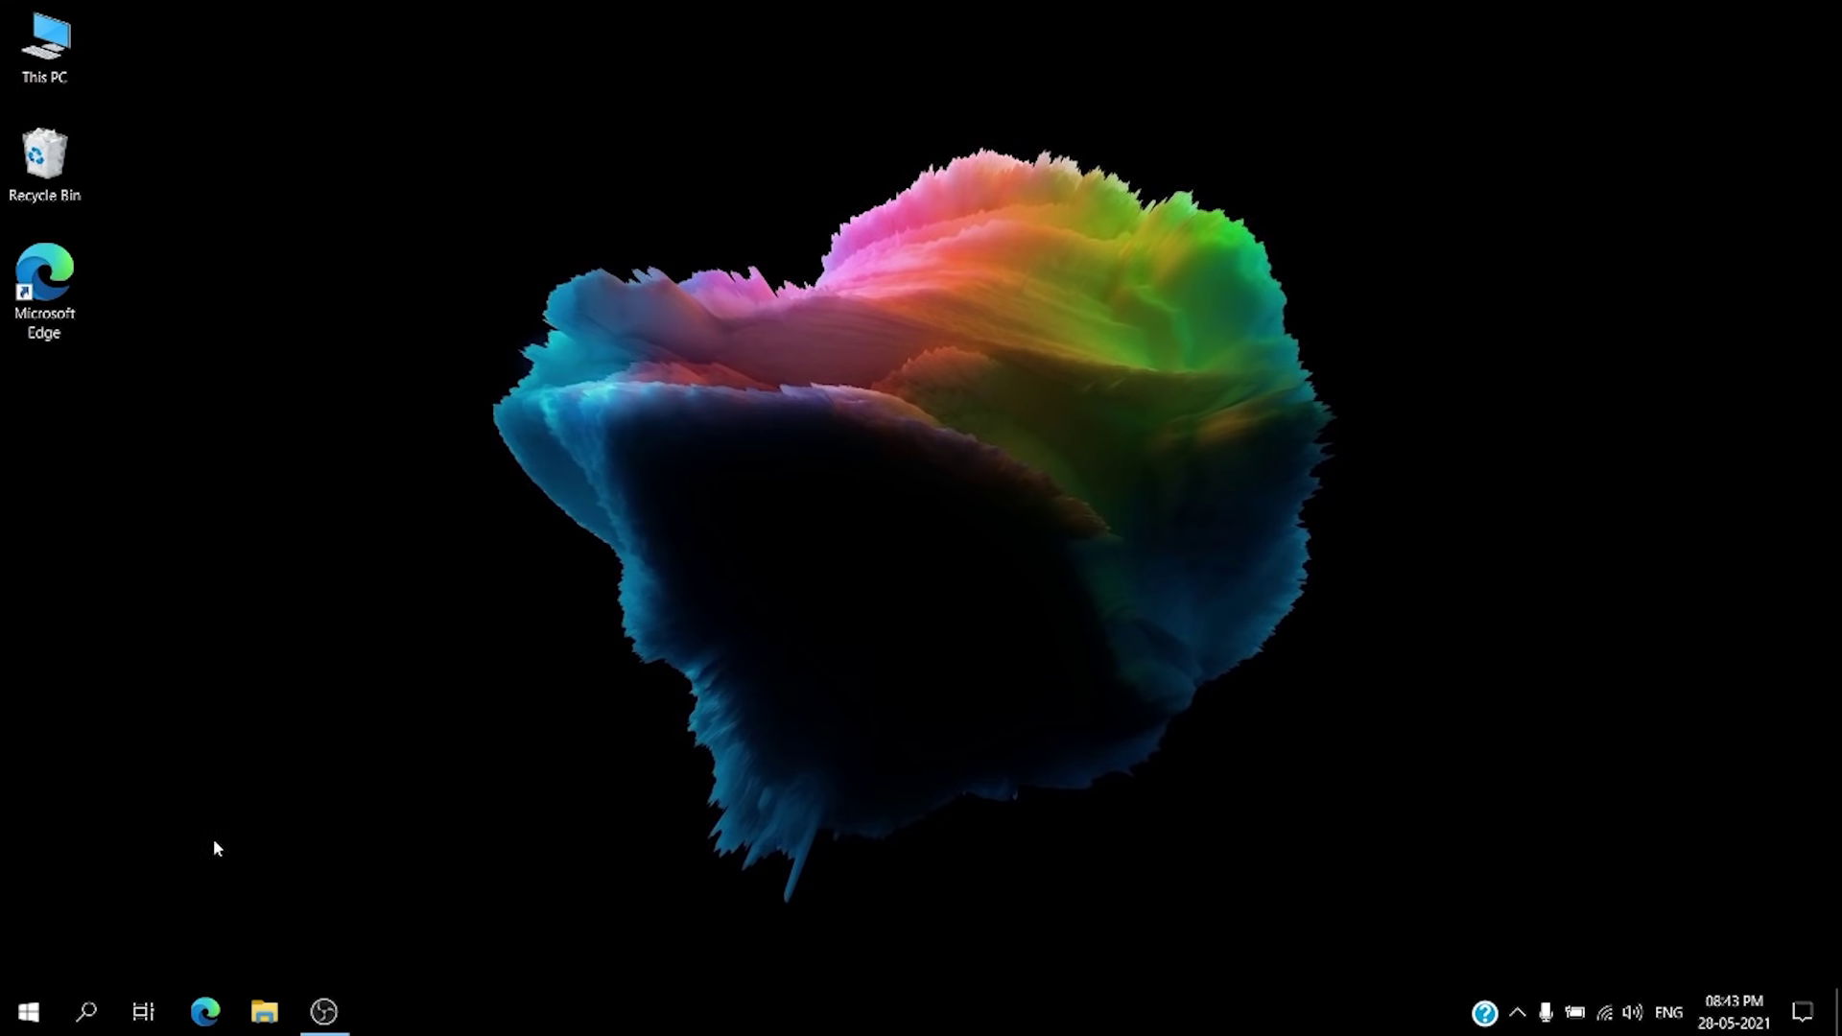
left_click(264, 1019)
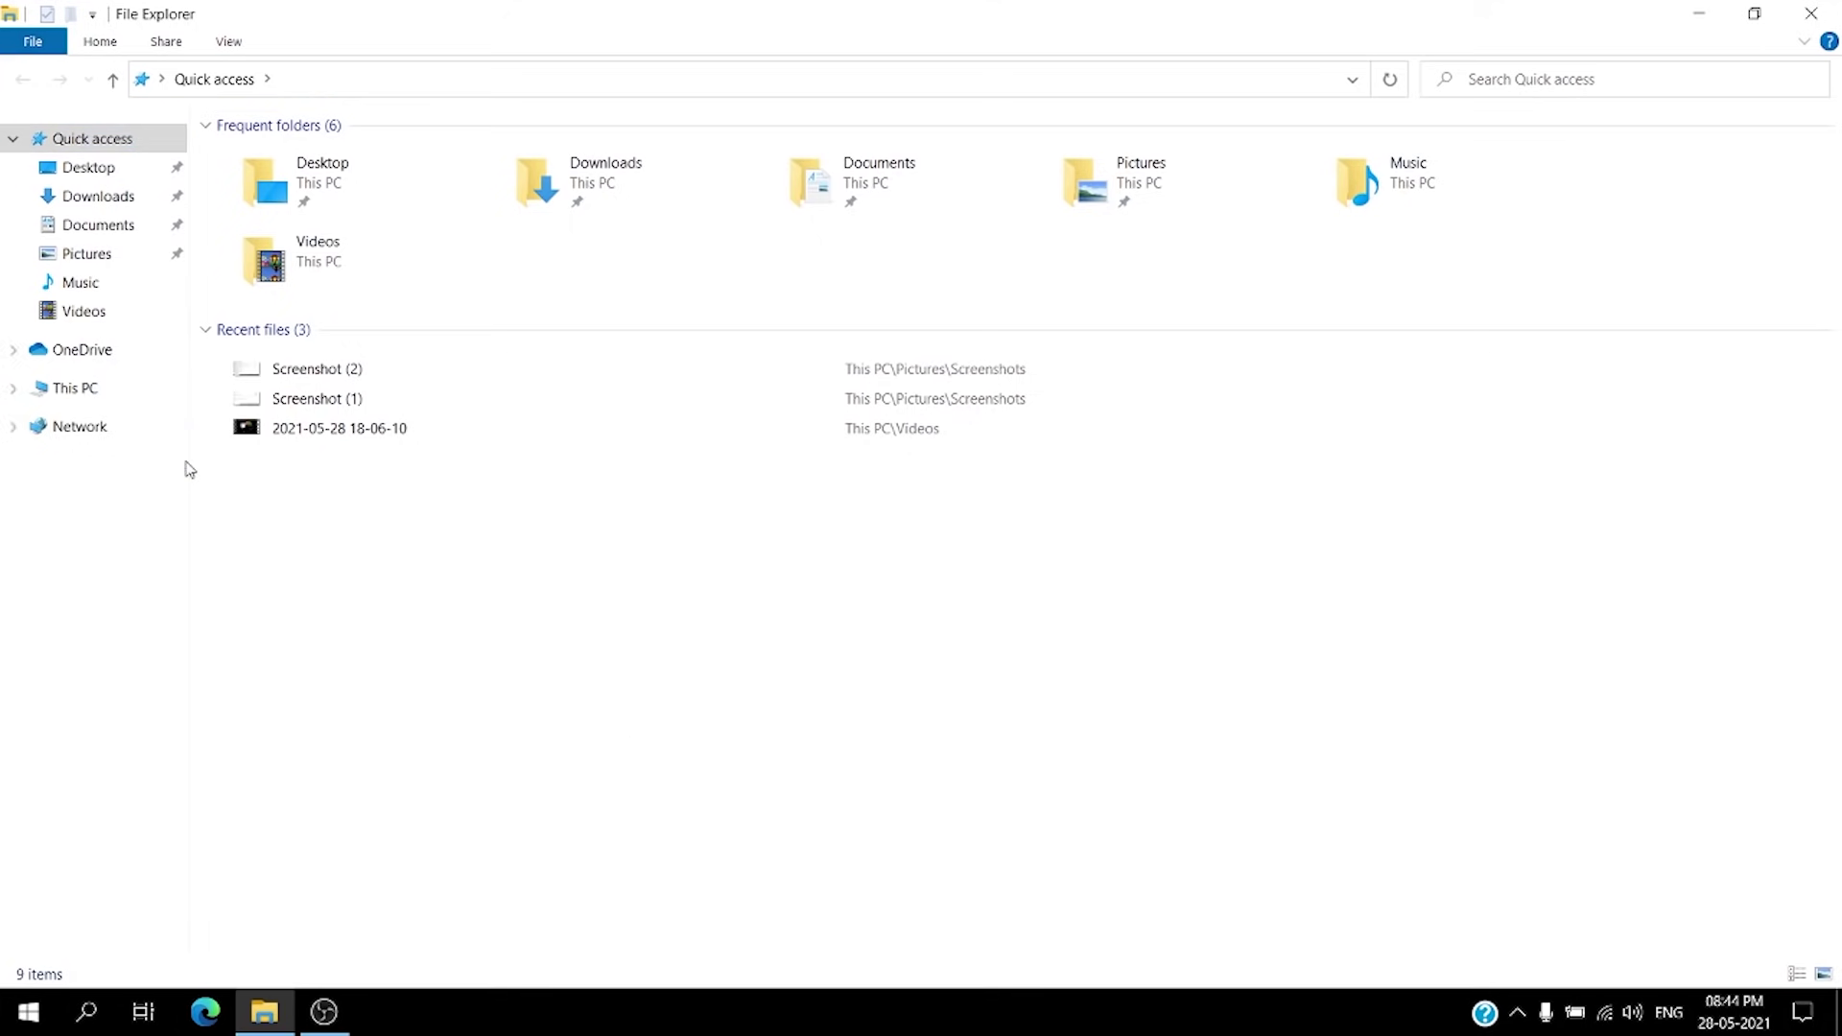
Set File Explorer's folder options to open to This PC, then reopen Explorer to confirm
left_click(1803, 43)
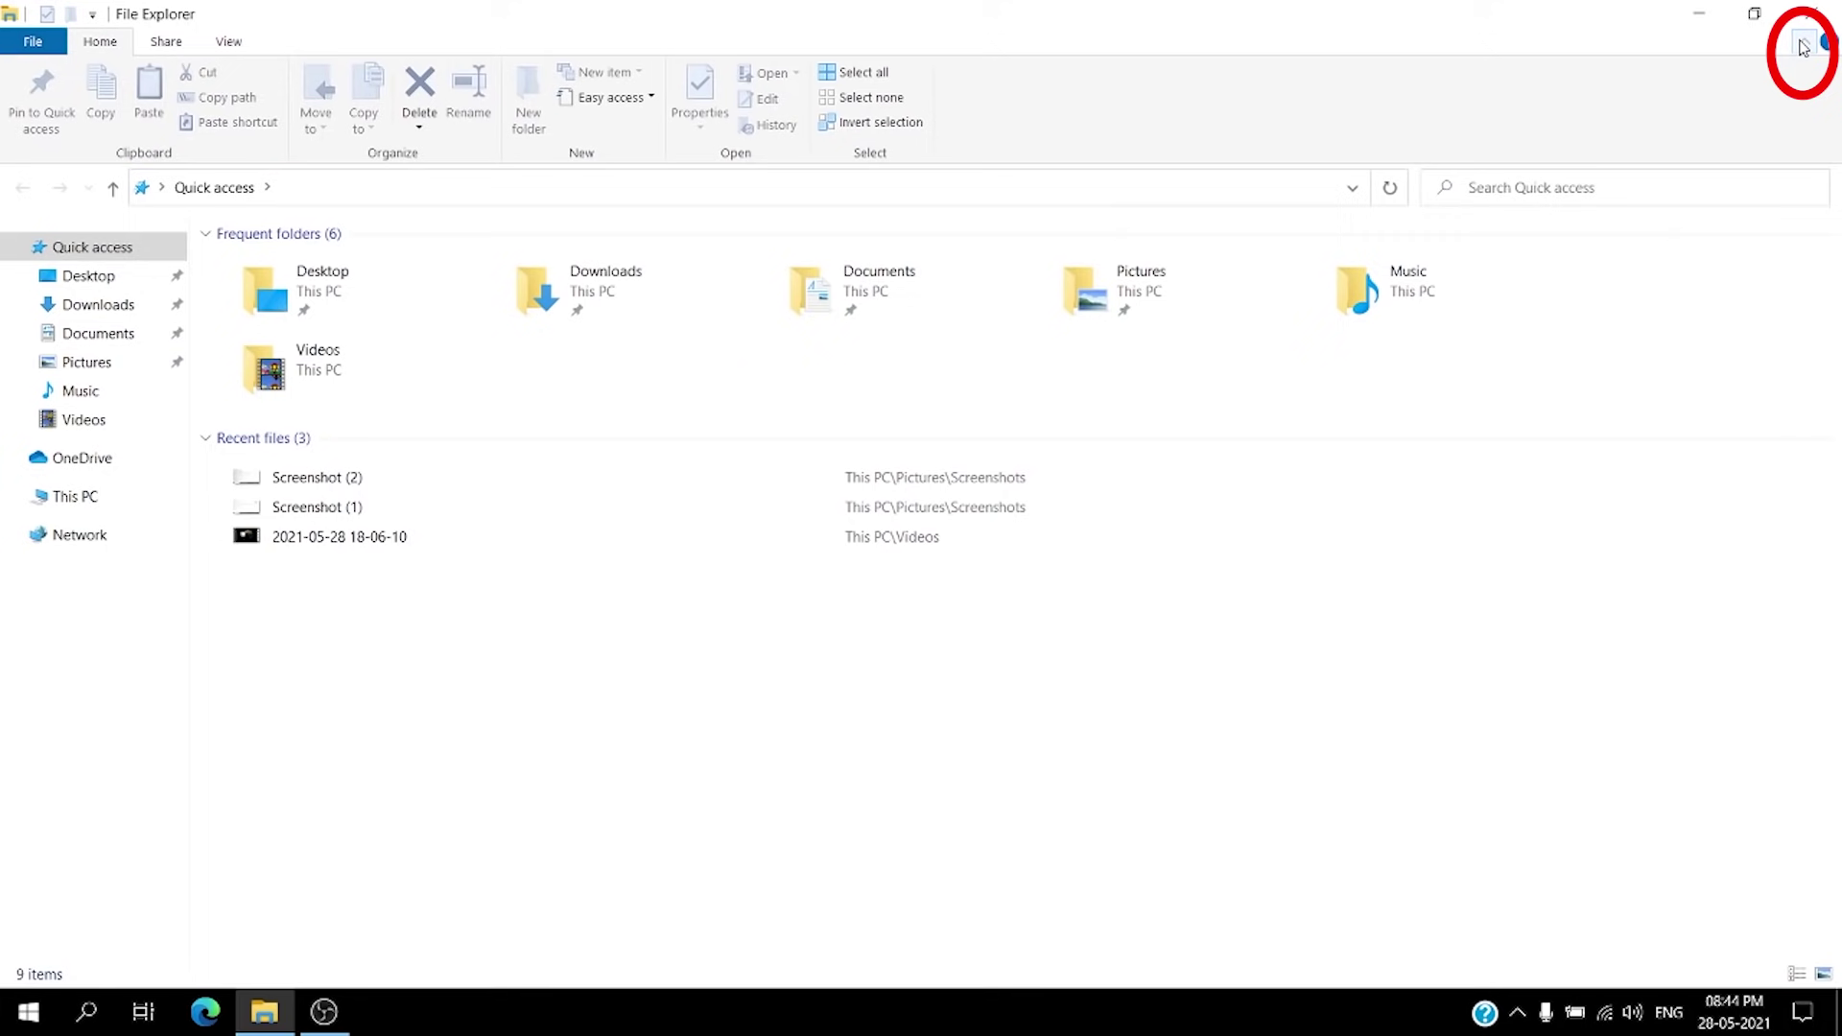
left_click(235, 41)
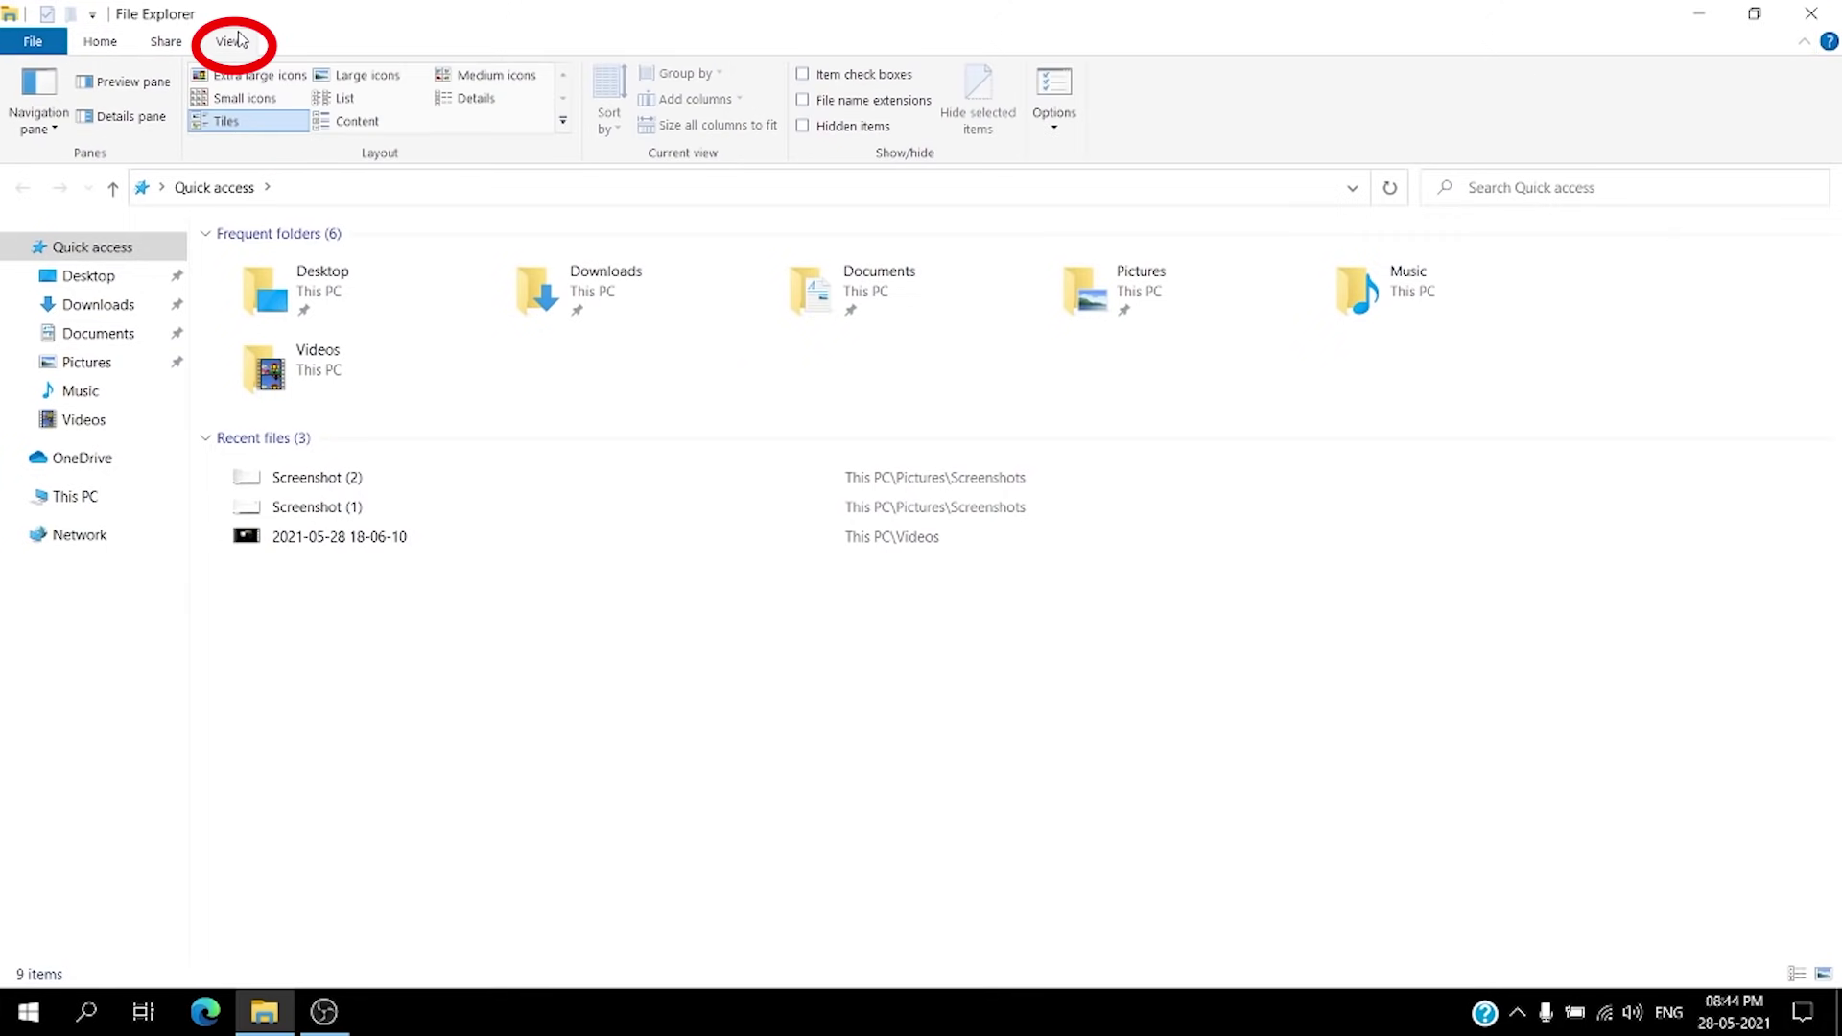
left_click(1050, 91)
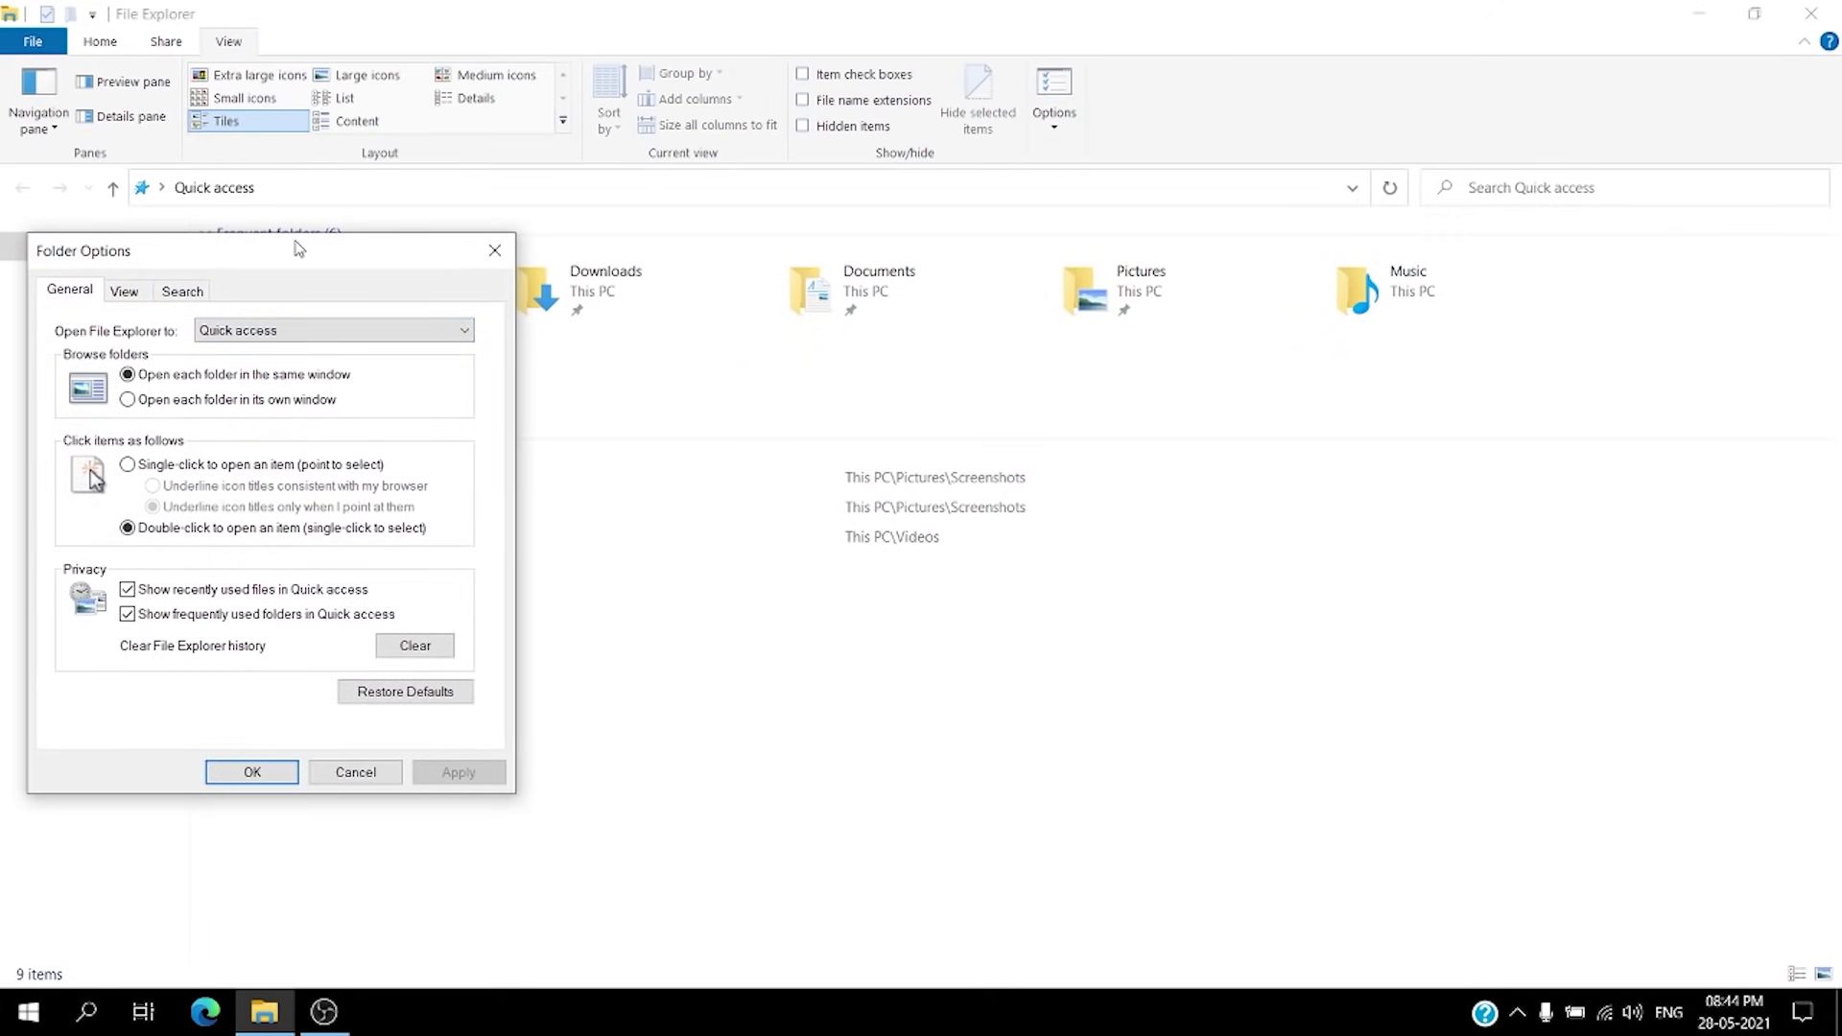
left_click_drag(297, 248, 688, 256)
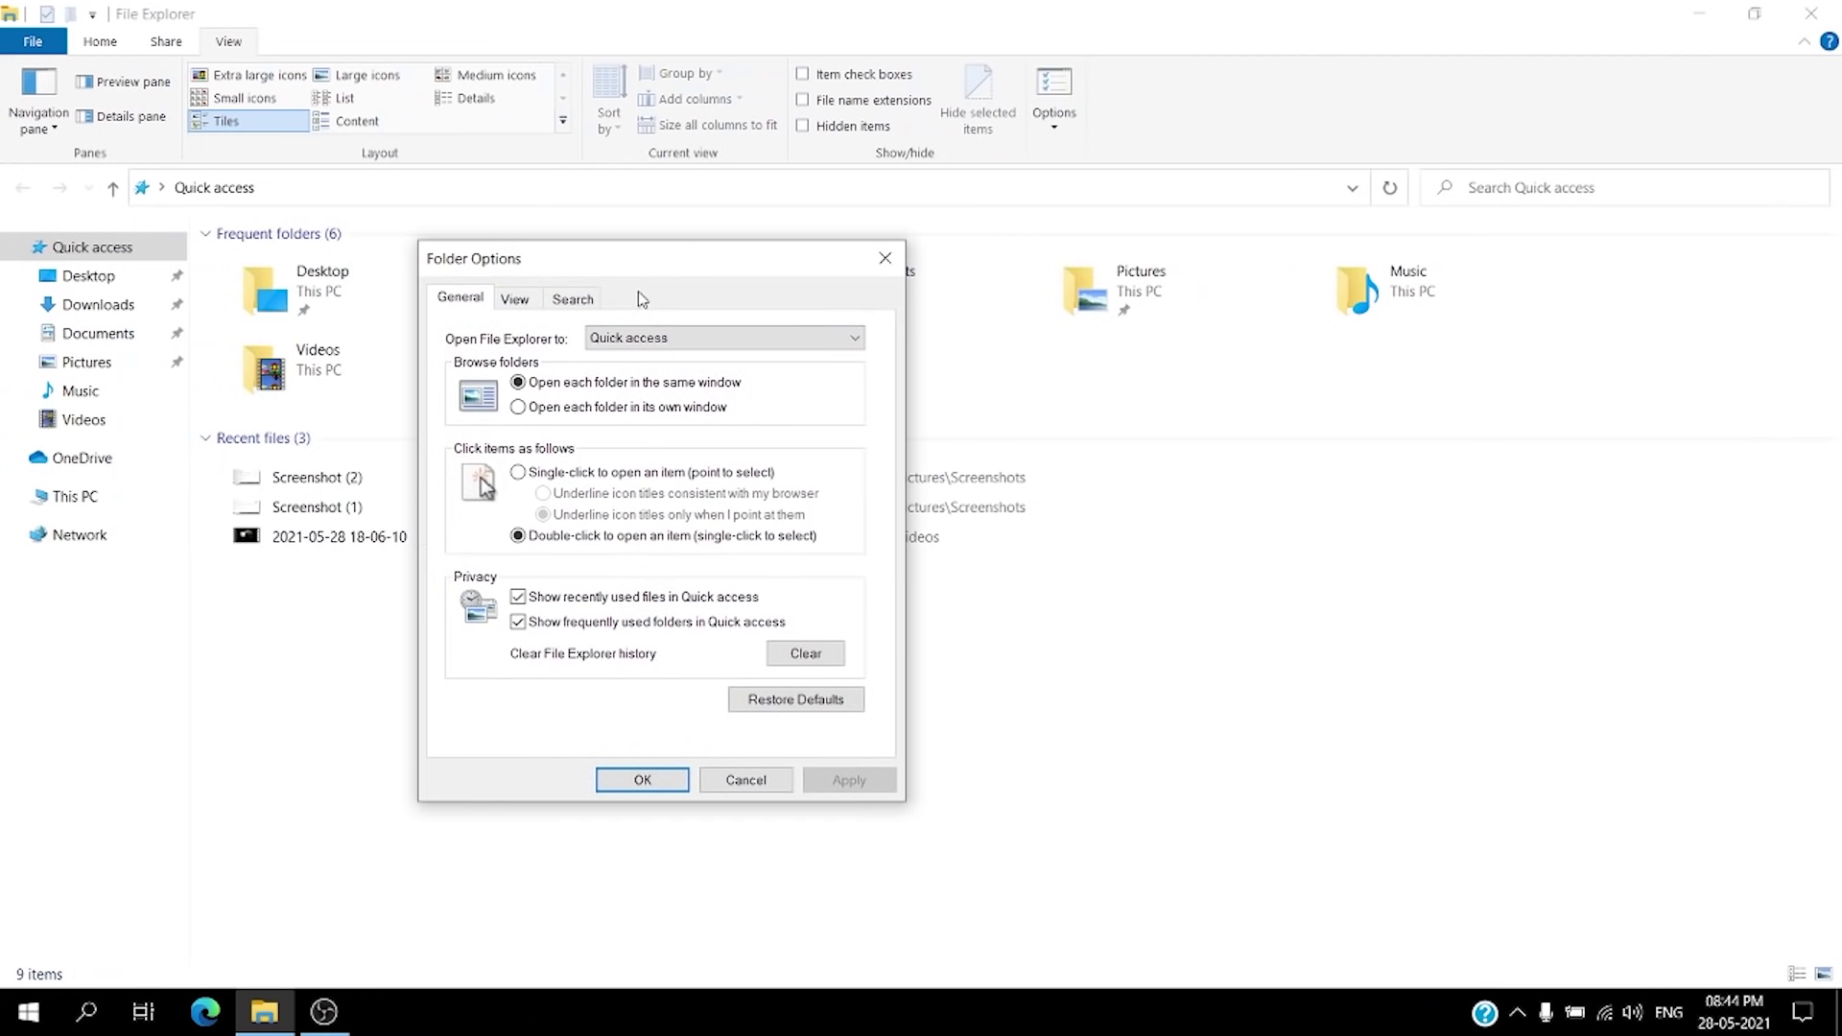
left_click(666, 341)
left_click(660, 375)
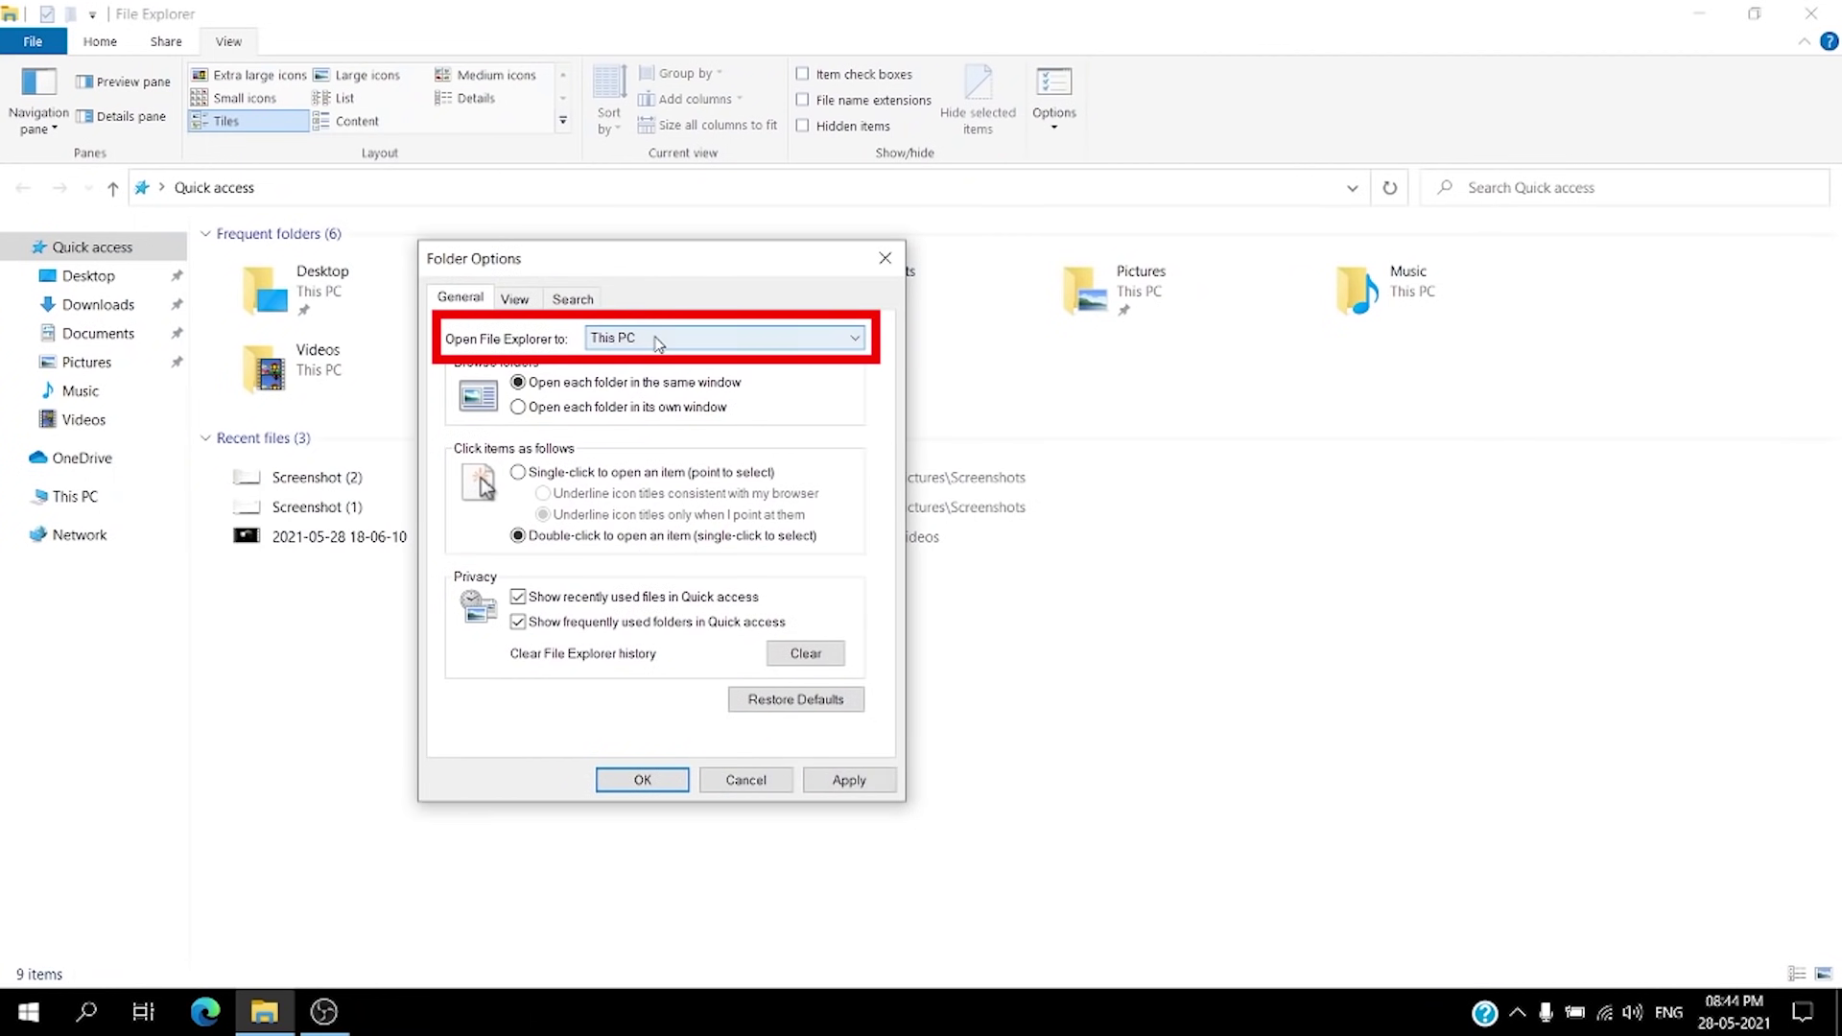
left_click(849, 780)
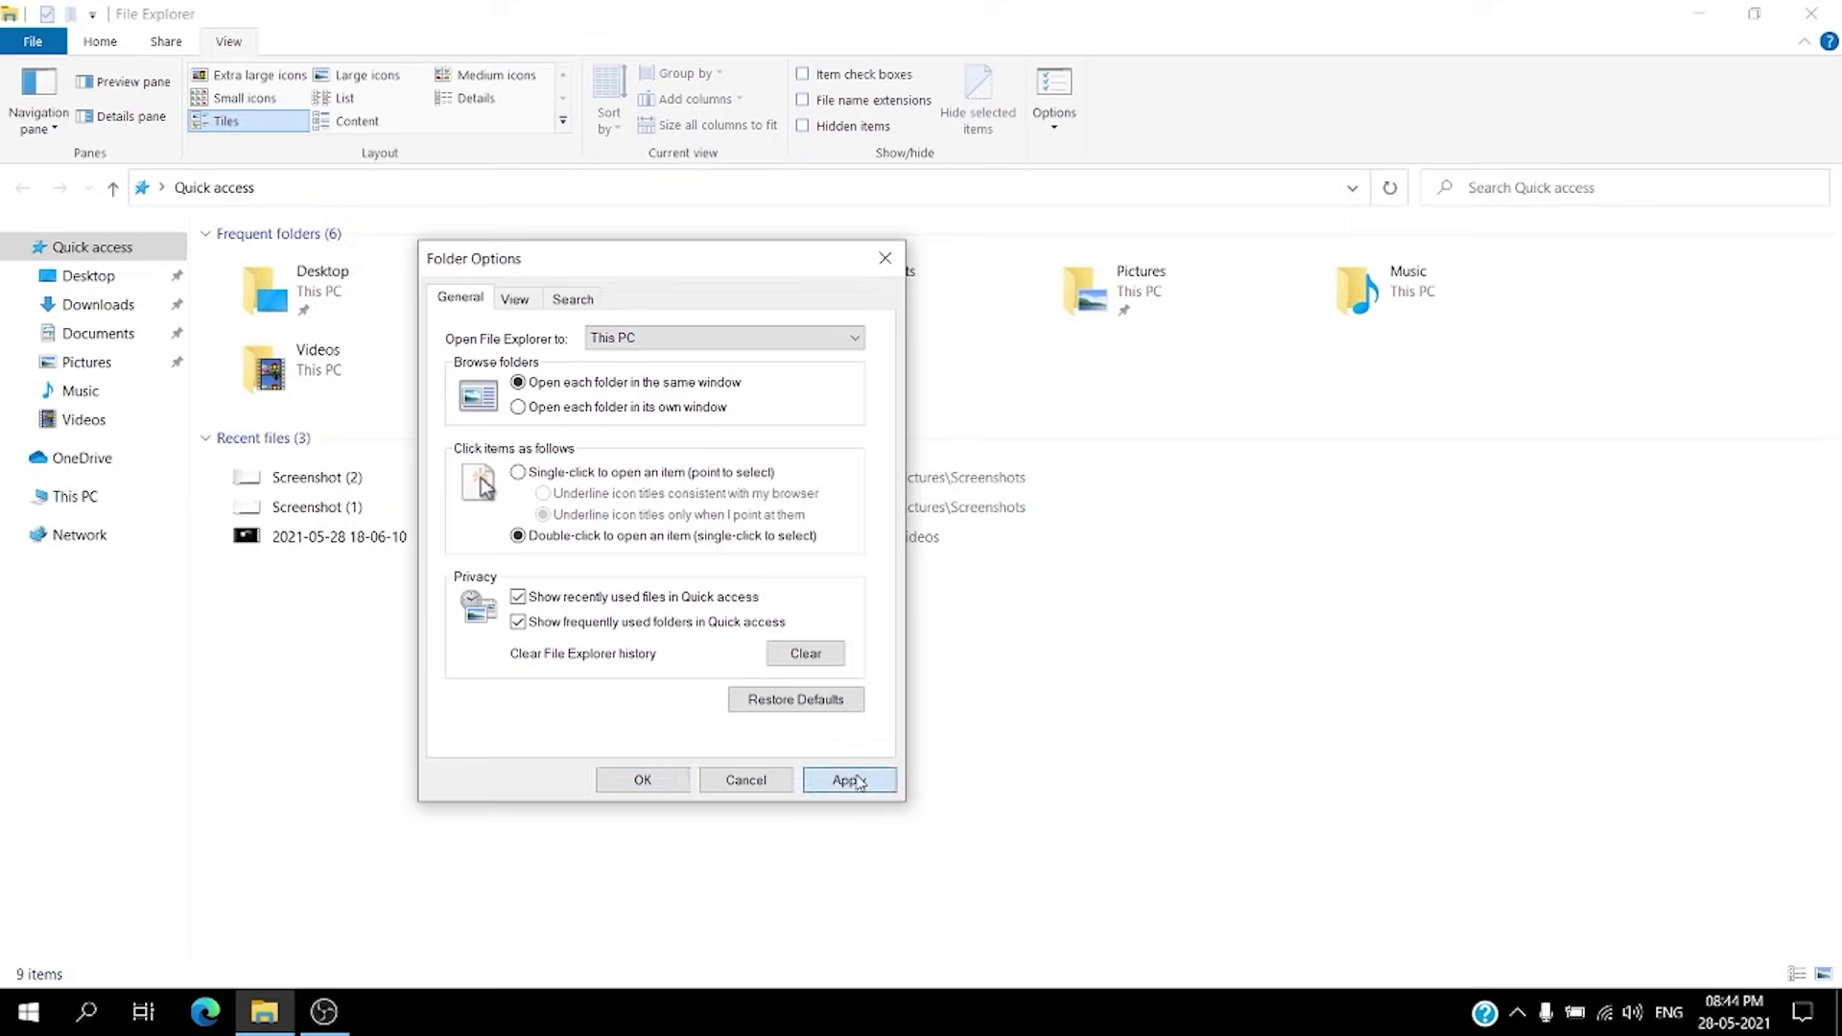
left_click(642, 779)
left_click(264, 1015)
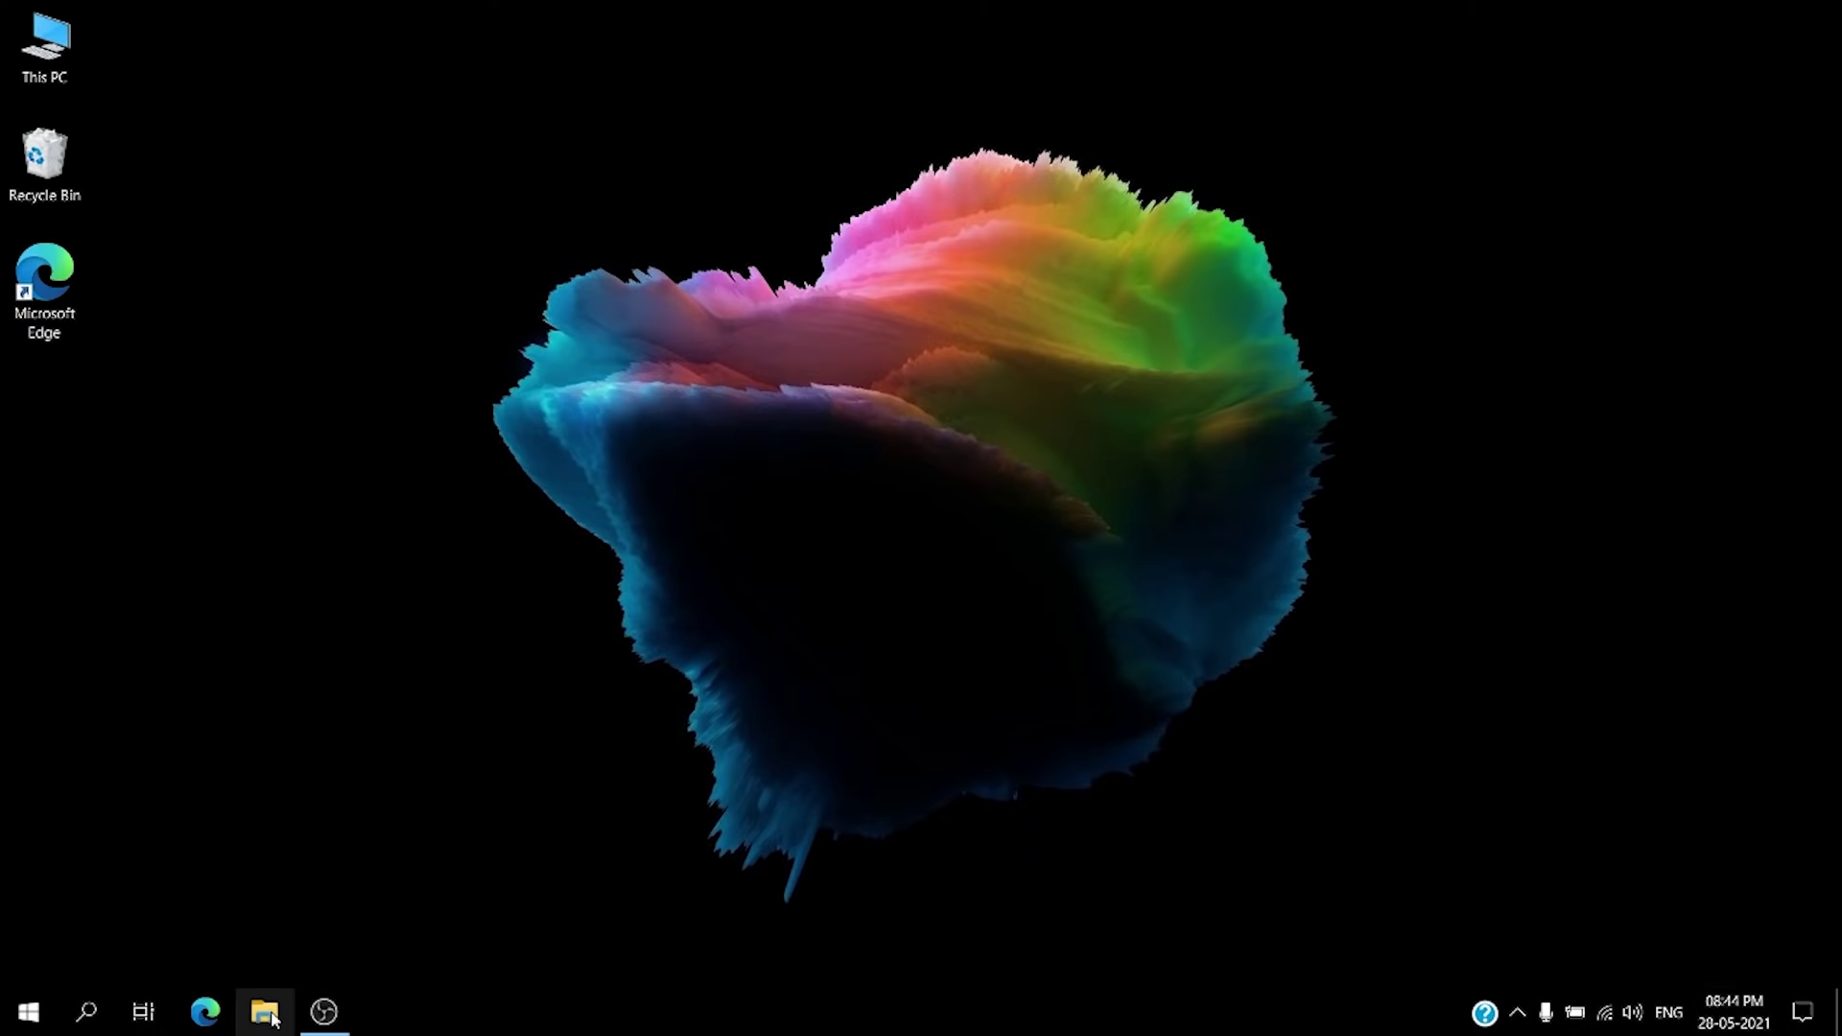
left_click(265, 1013)
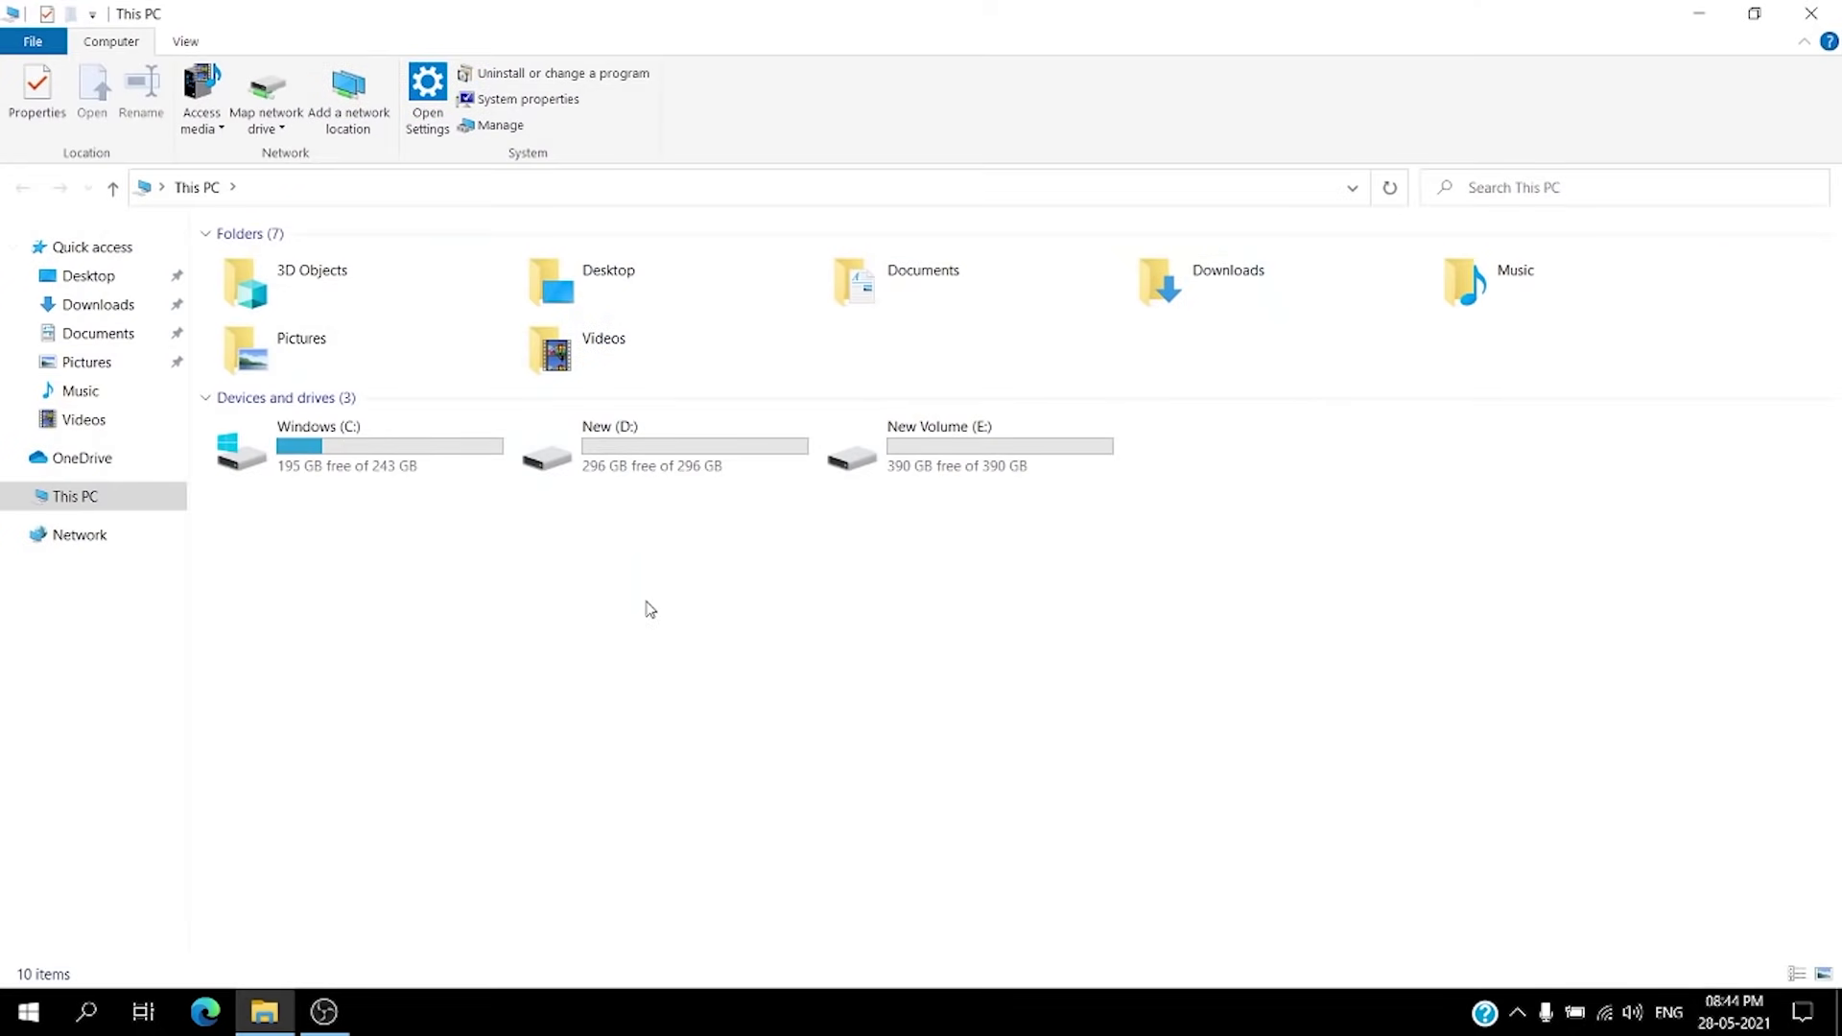